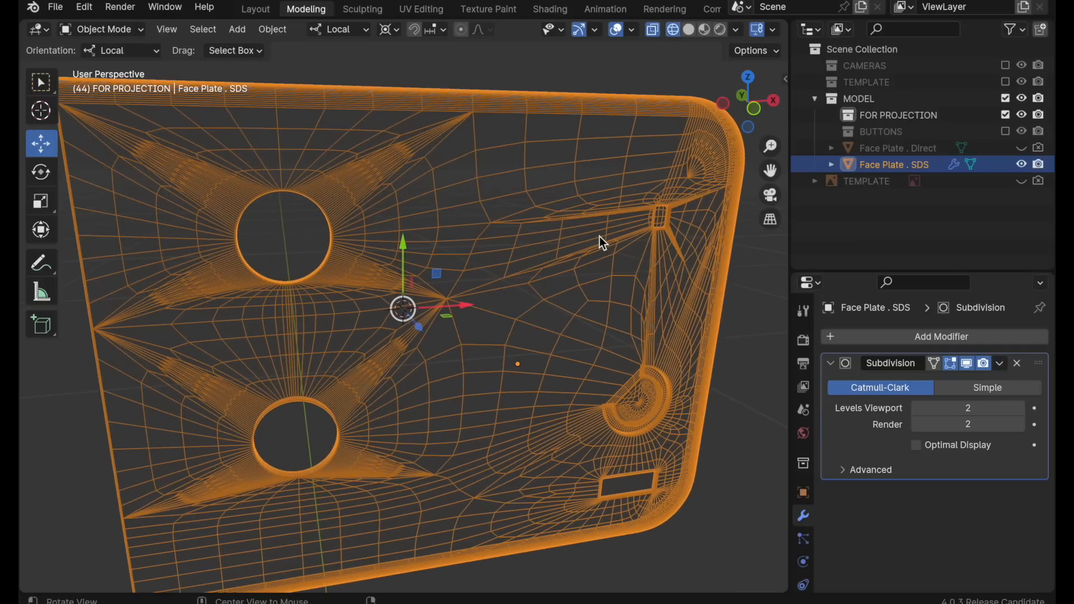
- Compare the Face Plate . SDS mesh with viewport subdivision off and on, and examine its holes and rounded edges in solid shading
{"action": "left_click", "coordinate": [967, 364]}
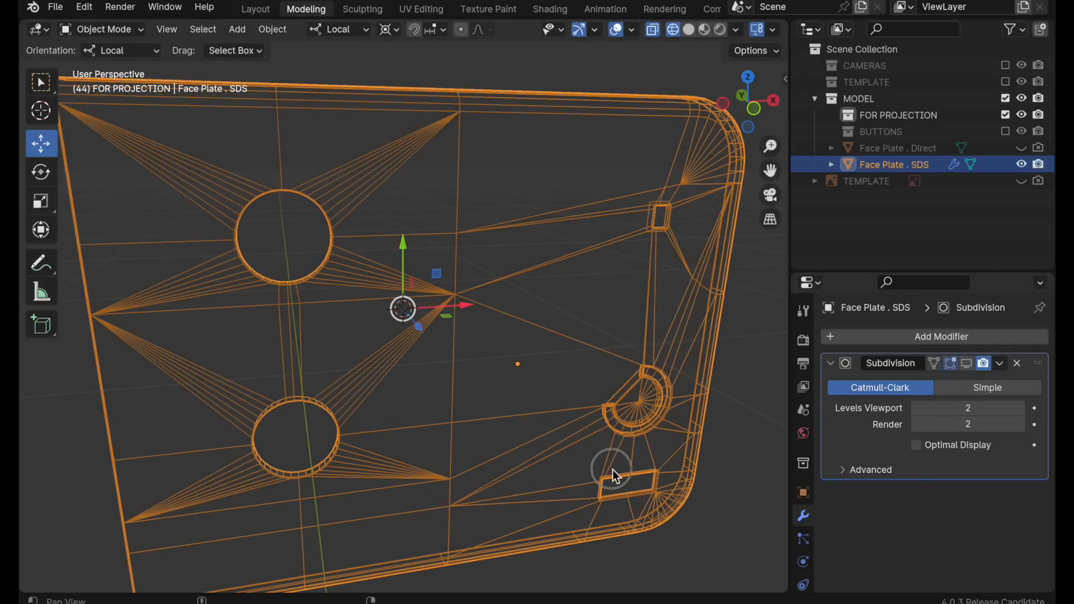
{"action": "middle_click_drag", "start_coordinate": [612, 470], "coordinate": [686, 469]}
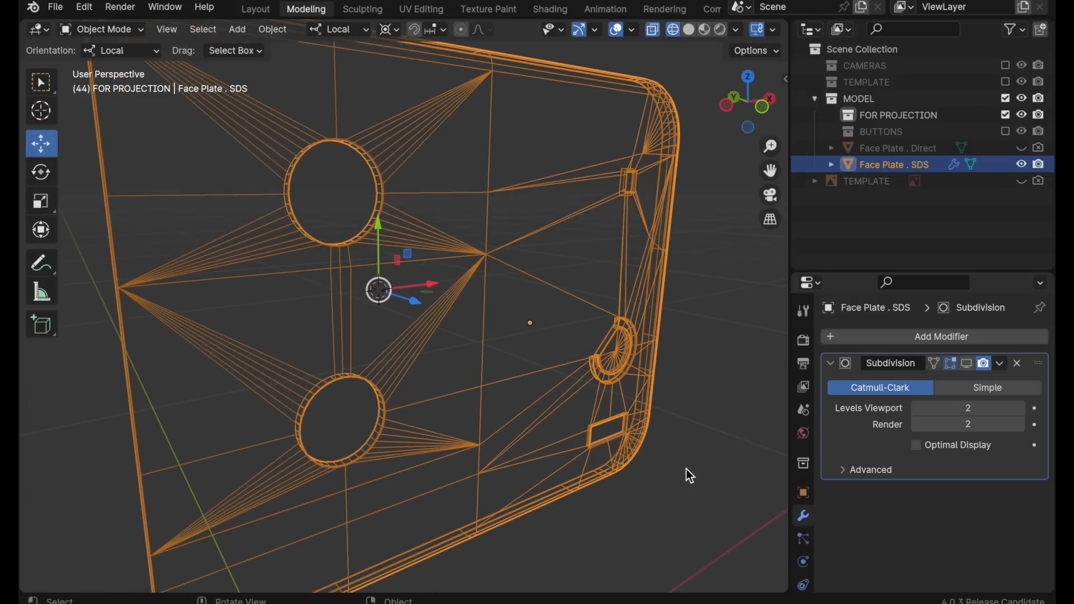
{"action": "left_click", "coordinate": [693, 26]}
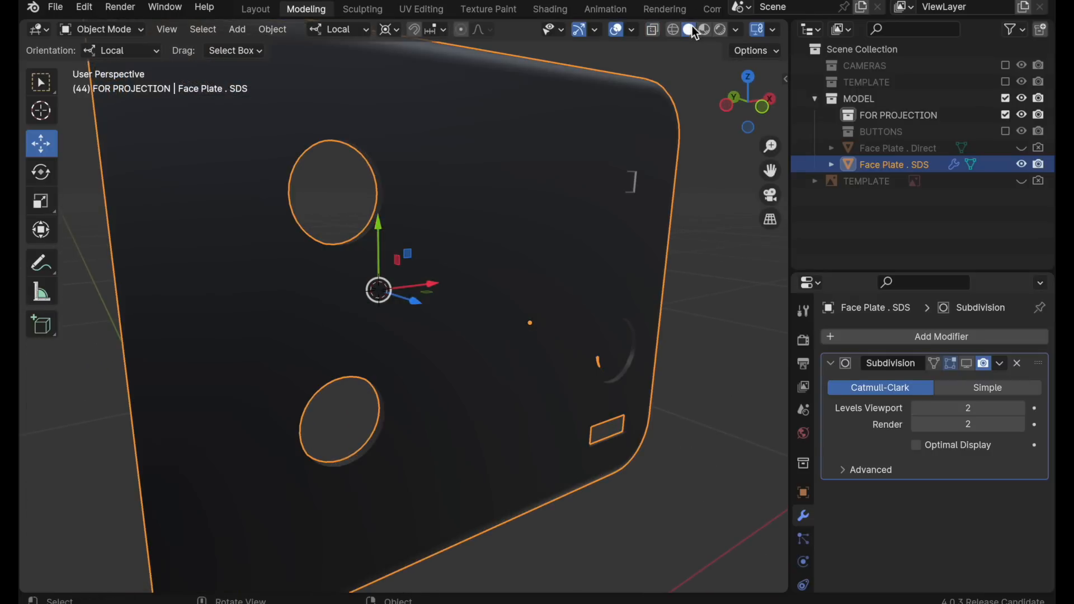
{"action": "left_click", "coordinate": [966, 364]}
{"action": "middle_click_drag", "start_coordinate": [689, 434], "coordinate": [542, 407]}
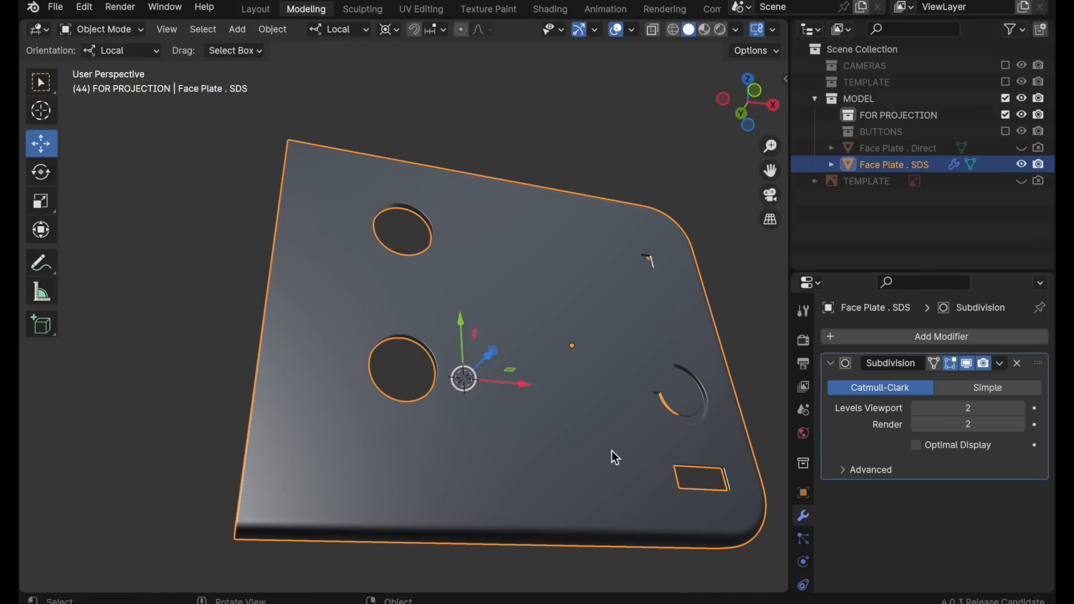
{"action": "middle_click_drag", "start_coordinate": [612, 451], "coordinate": [591, 417]}
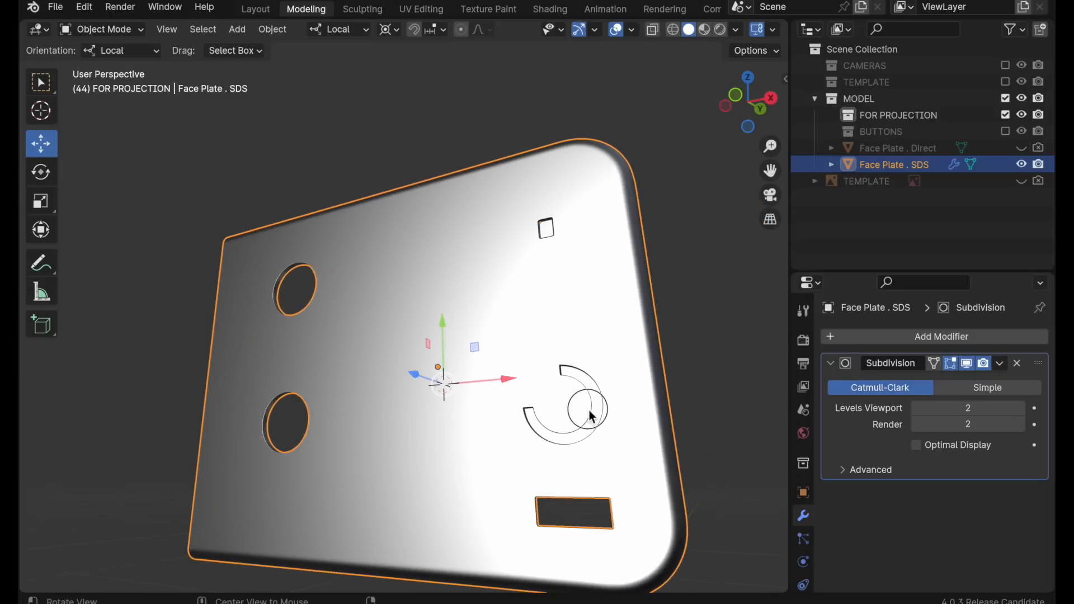
{"action": "left_click_drag", "start_coordinate": [589, 415], "coordinate": [646, 471], "text": "alt"}
{"action": "left_click_drag", "start_coordinate": [407, 367], "coordinate": [364, 291], "text": "ctrl+alt"}
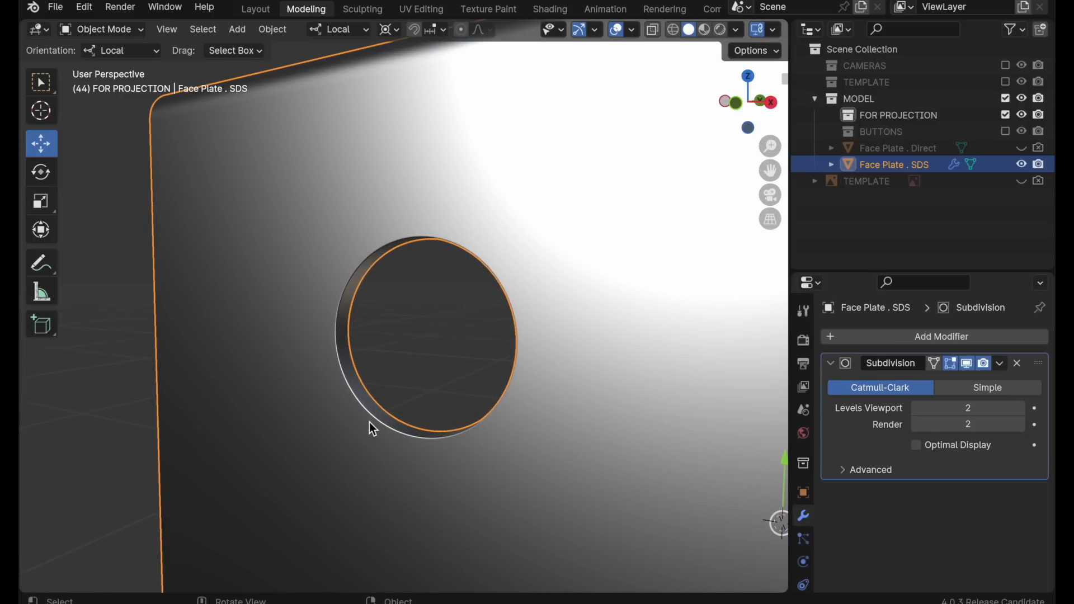
{"action": "left_click_drag", "start_coordinate": [369, 422], "coordinate": [421, 296], "text": "ctrl+alt"}
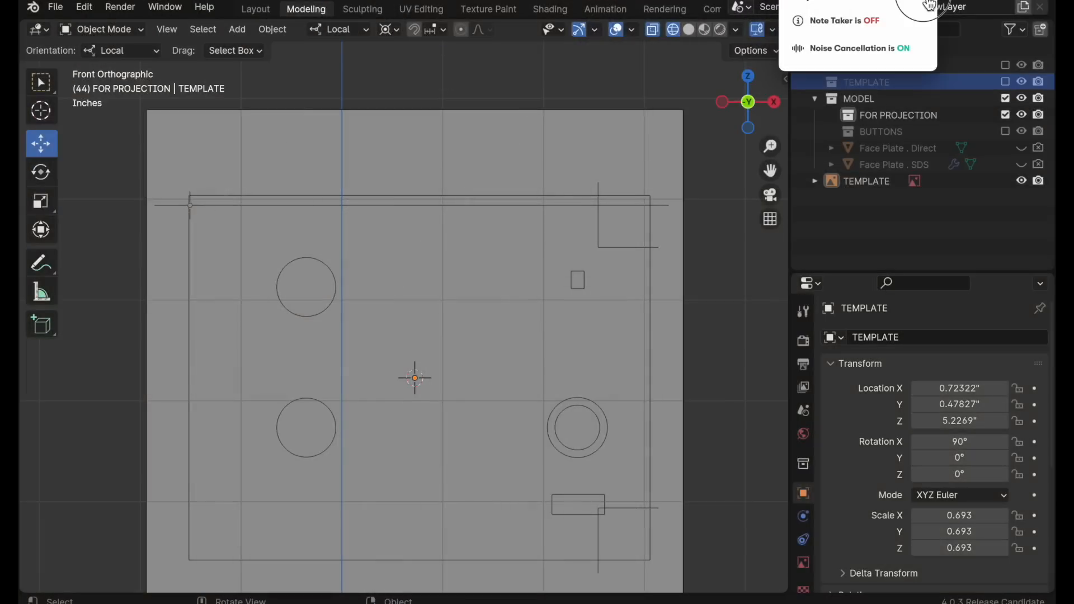
- Make the TEMPLATE reference image unselectable in its object visibility settings
{"action": "middle_click_drag", "start_coordinate": [570, 227], "coordinate": [573, 355]}
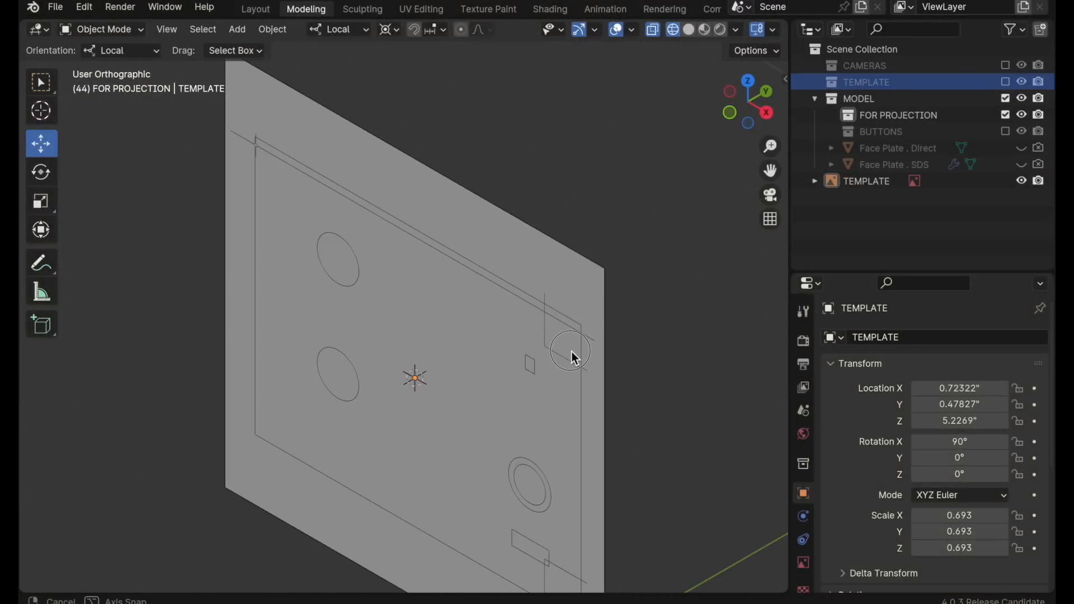
{"action": "middle_click_drag", "start_coordinate": [506, 439], "coordinate": [645, 405]}
{"action": "middle_click_drag", "start_coordinate": [616, 439], "coordinate": [616, 388], "text": "shift"}
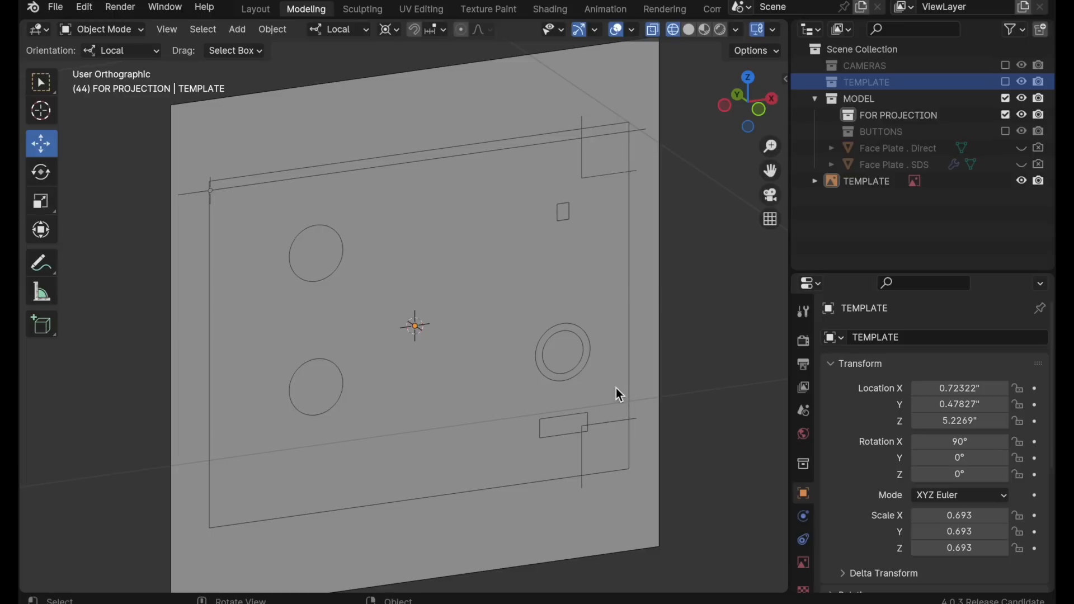
{"action": "left_click", "coordinate": [615, 388]}
{"action": "middle_click_drag", "start_coordinate": [573, 307], "coordinate": [511, 383], "text": "ctrl"}
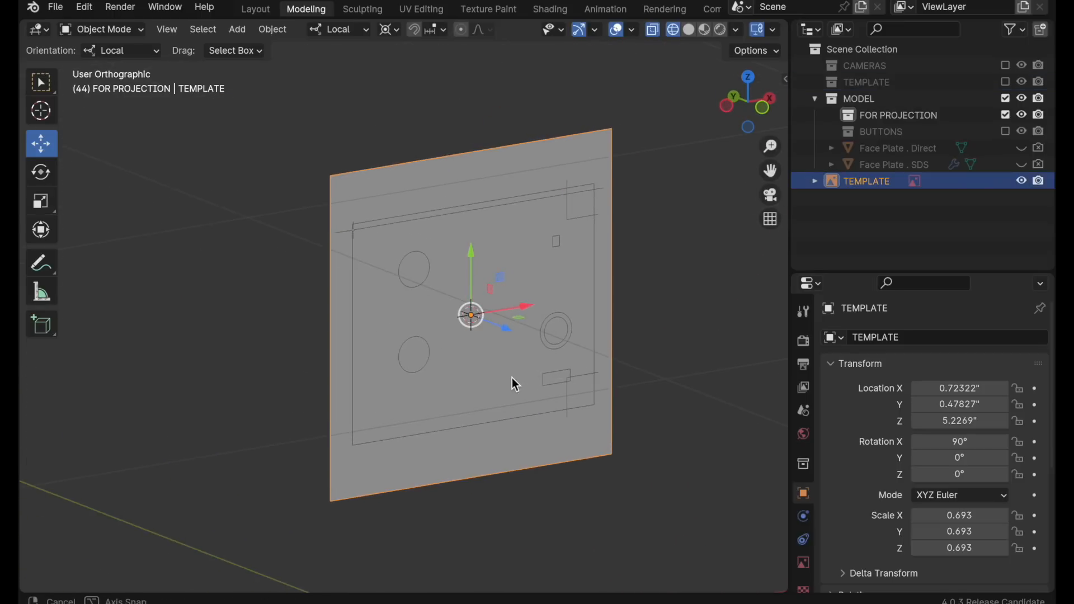
{"action": "left_click", "coordinate": [733, 109]}
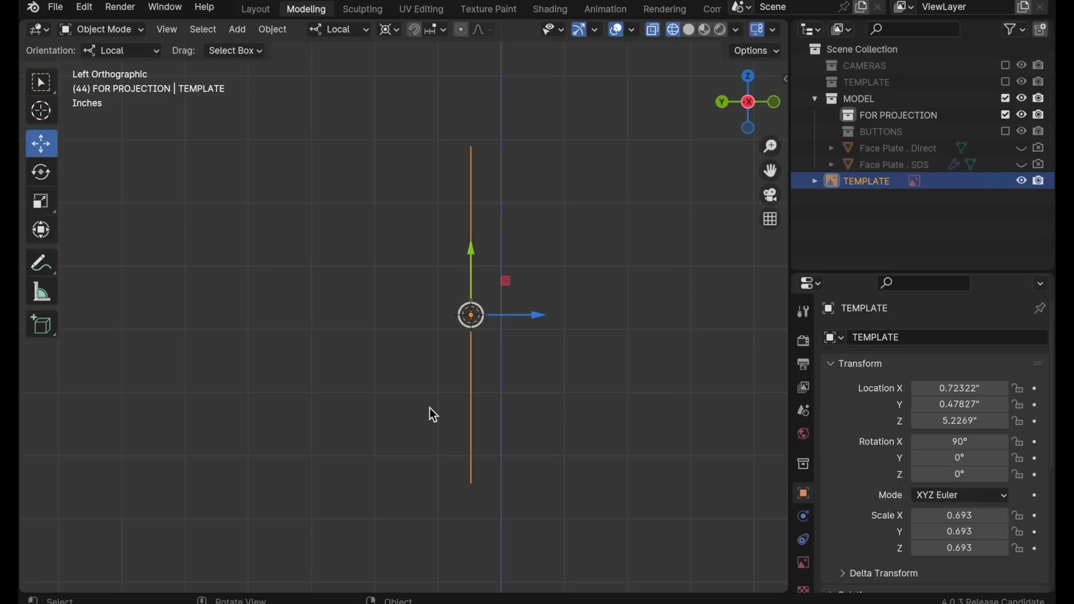
{"action": "middle_click_drag", "start_coordinate": [491, 367], "coordinate": [369, 388]}
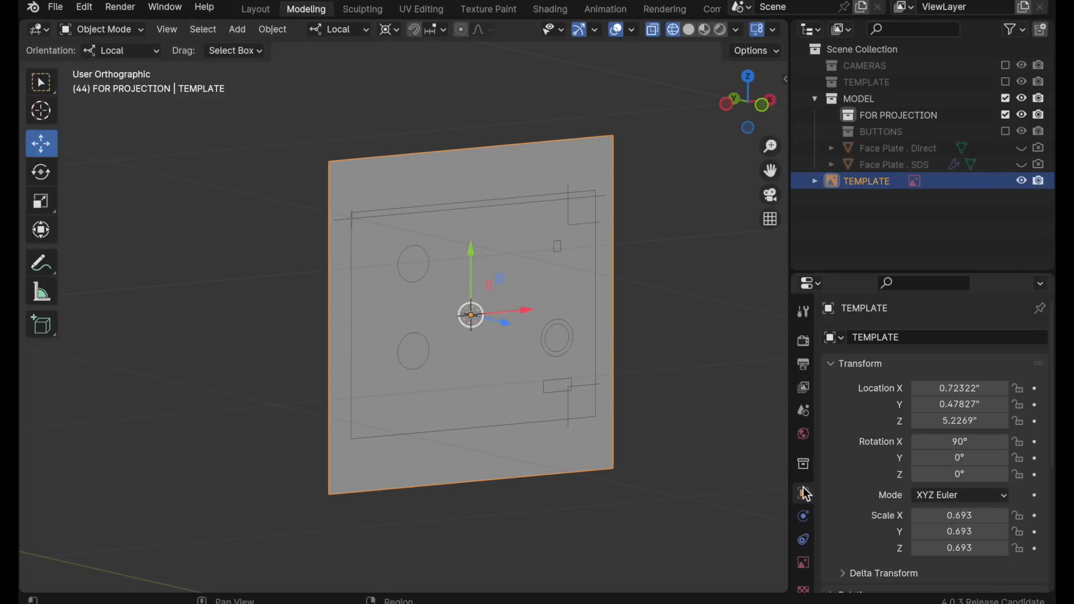
{"action": "scroll", "coordinate": [850, 508], "scroll_direction": "down", "scroll_amount": 6}
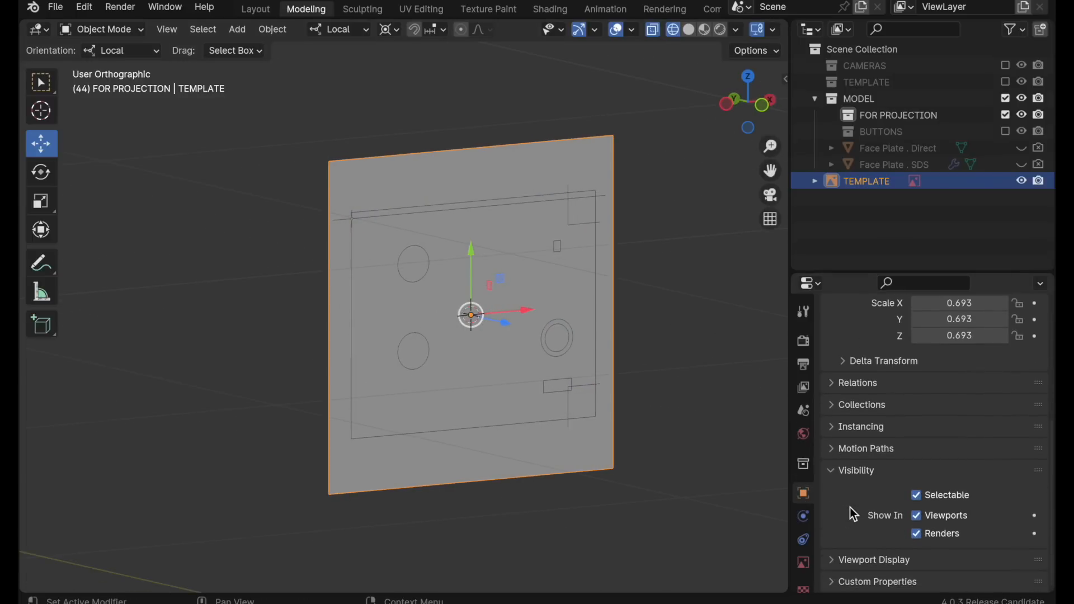
{"action": "left_click", "coordinate": [917, 495]}
- Add a mesh plane to the MODEL collection from the front orthographic view
{"action": "left_click", "coordinate": [764, 107]}
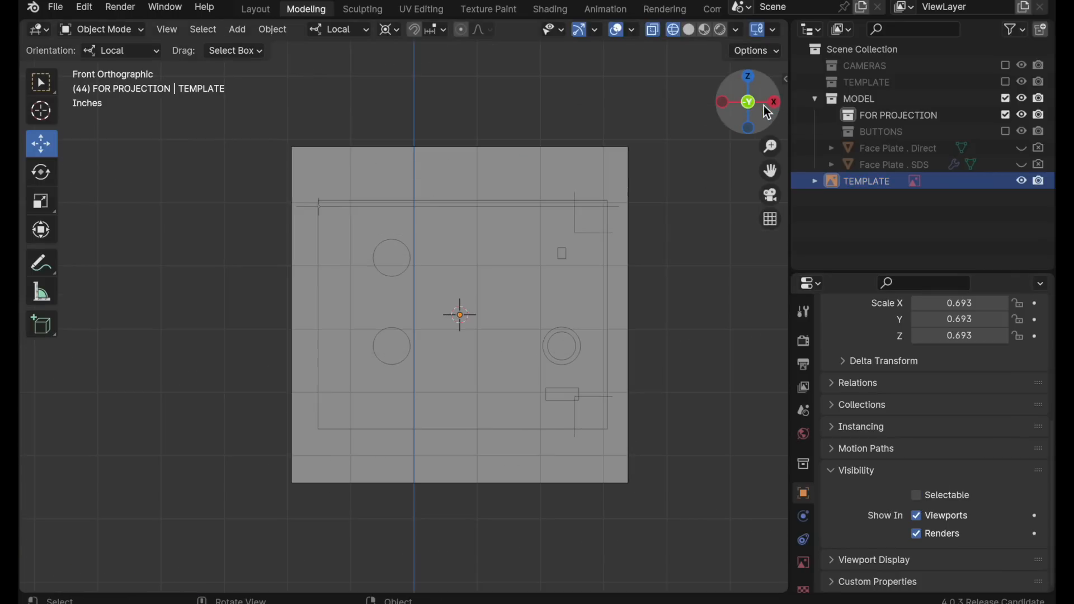
{"action": "middle_click_drag", "start_coordinate": [438, 289], "coordinate": [416, 271], "text": "ctrl"}
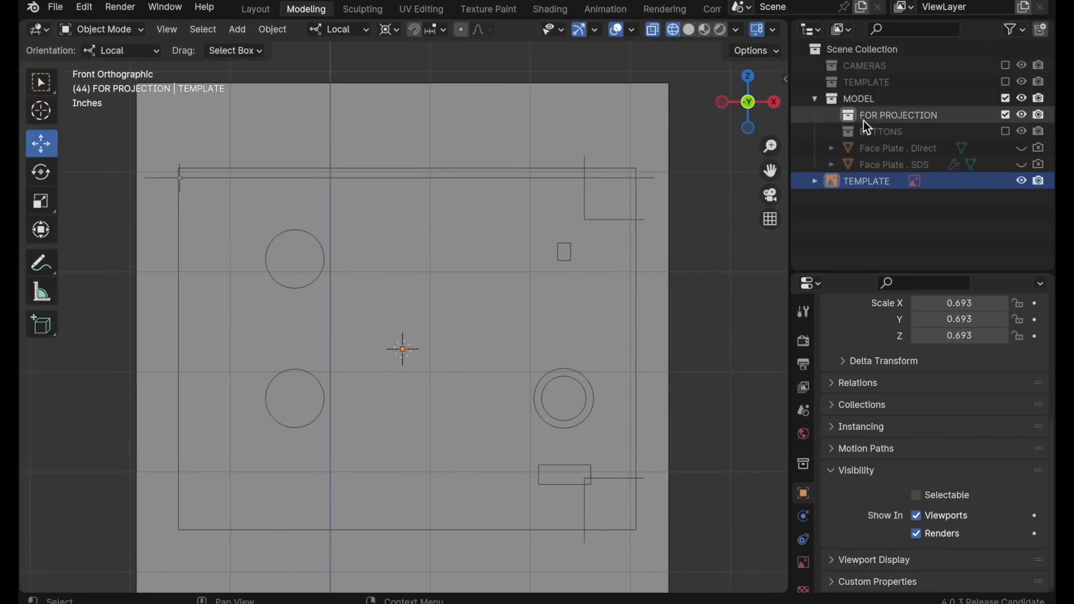
{"action": "left_click", "coordinate": [892, 117]}
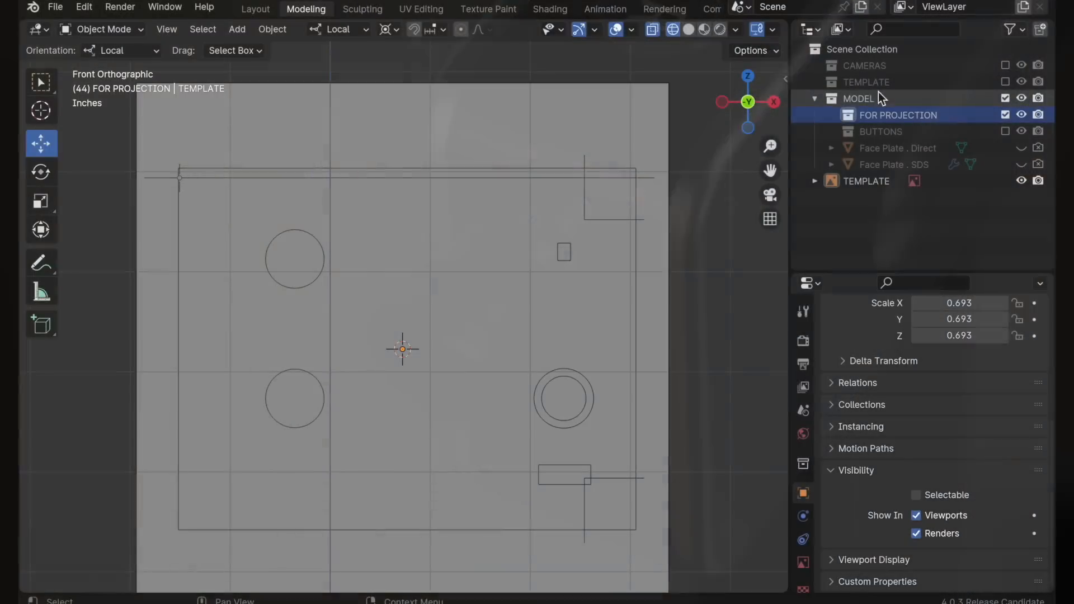
{"action": "left_click", "coordinate": [872, 98]}
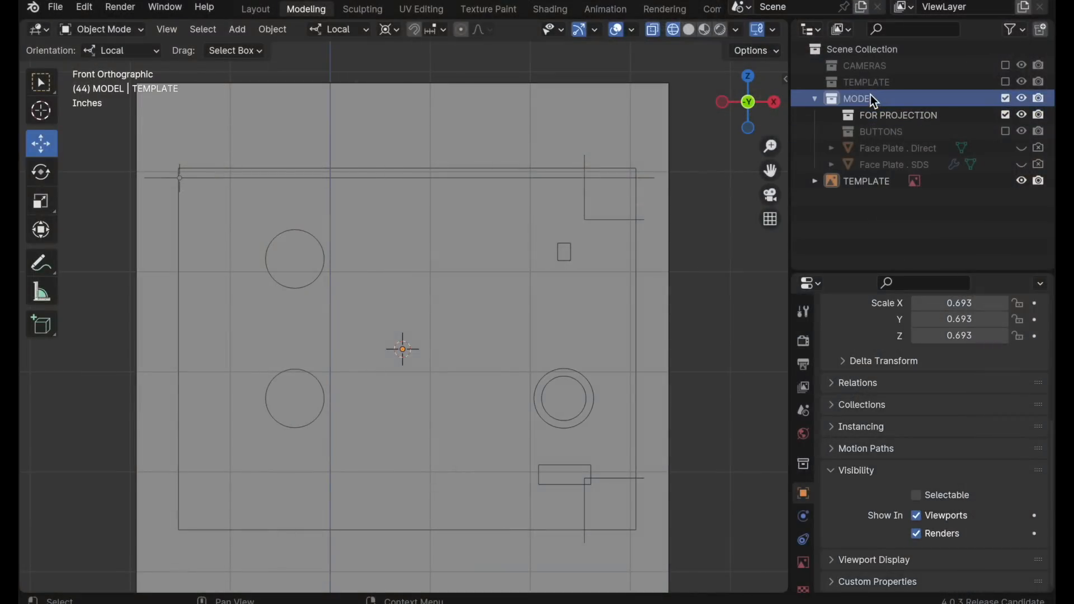
{"action": "key", "text": "shift+a"}
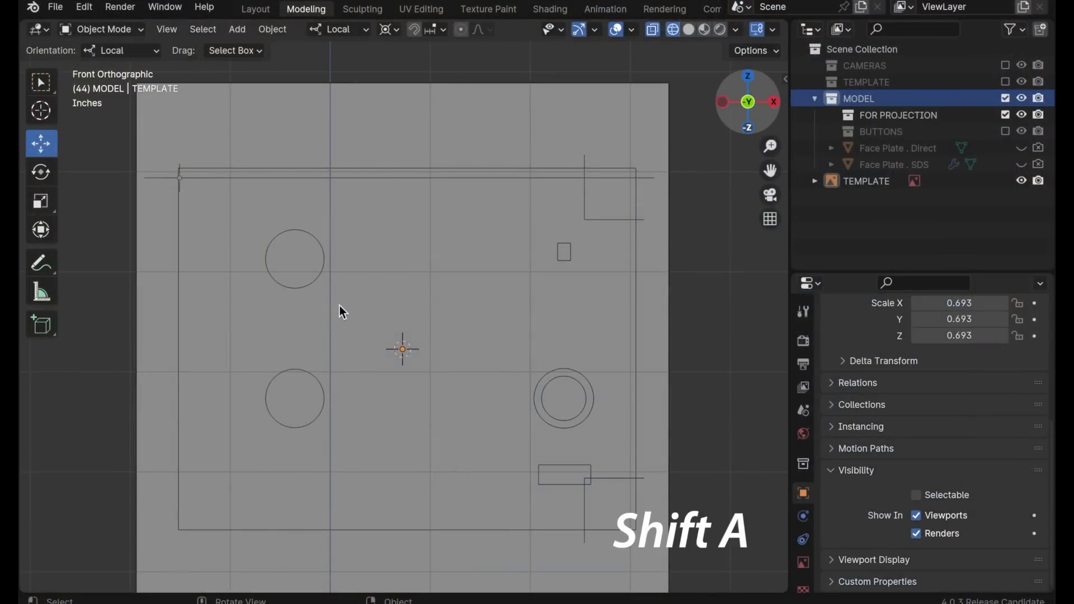
{"action": "key", "text": "shift+a"}
{"action": "mouse_move", "coordinate": [336, 292]}
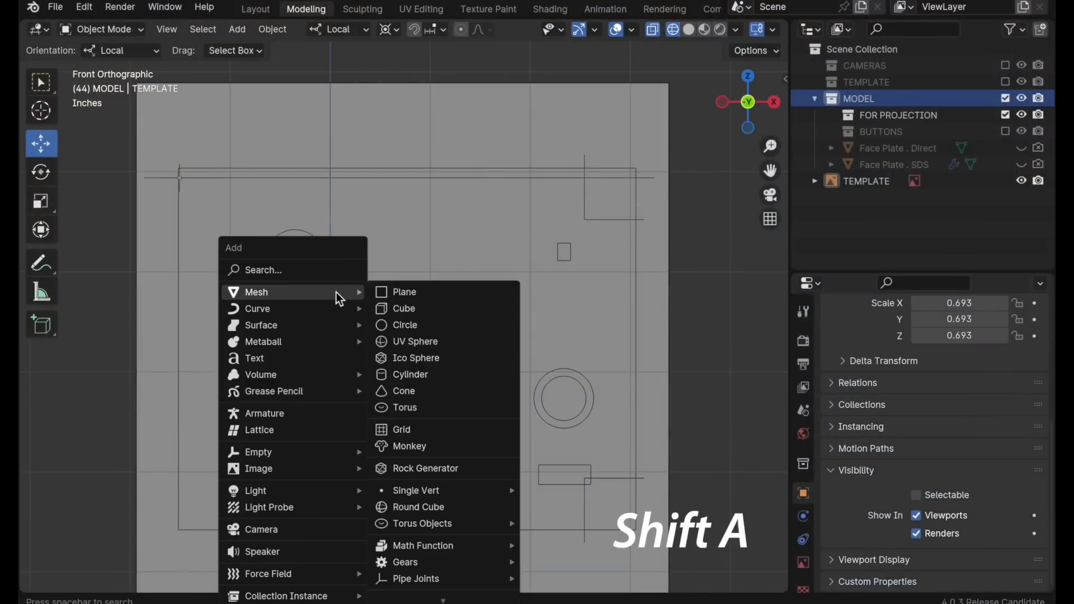
{"action": "left_click", "coordinate": [412, 292]}
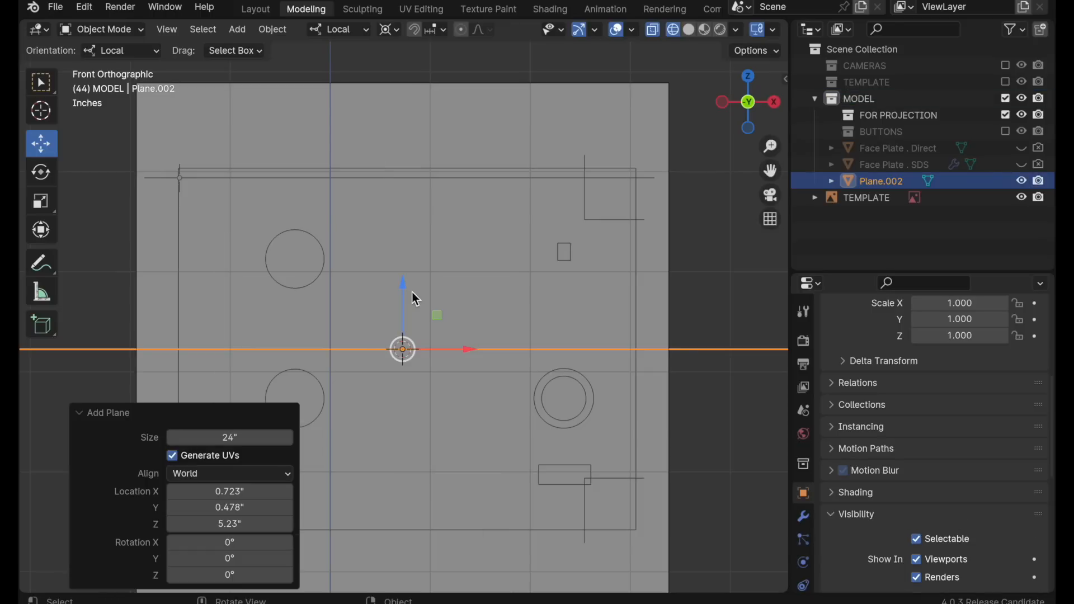
- Align the new plane to the view and set its size to 4 inches
{"action": "left_click", "coordinate": [207, 474]}
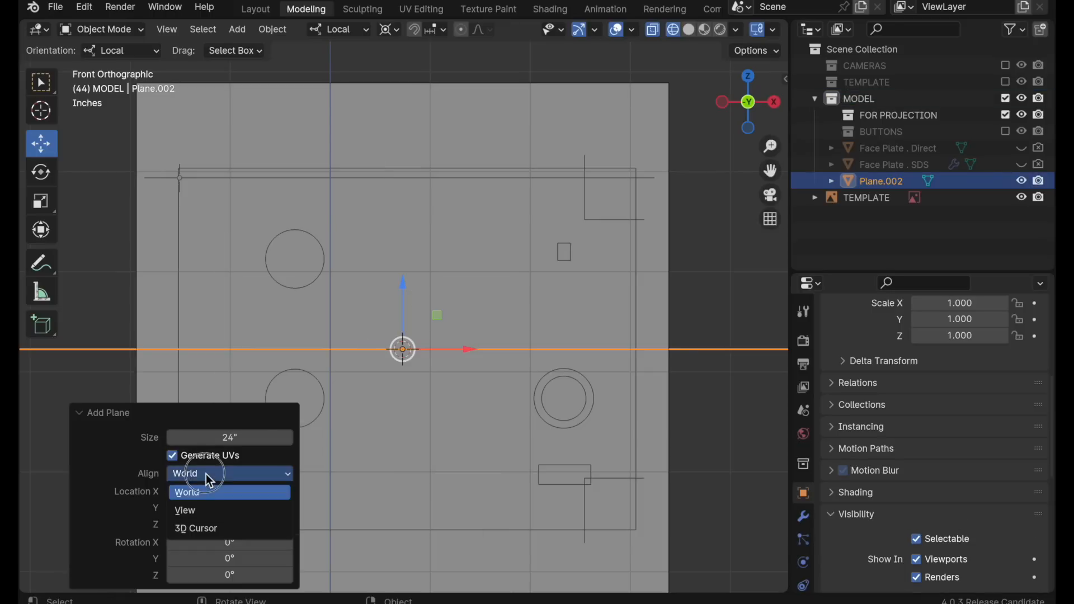
{"action": "left_click", "coordinate": [207, 508]}
{"action": "double_click", "coordinate": [242, 442]}
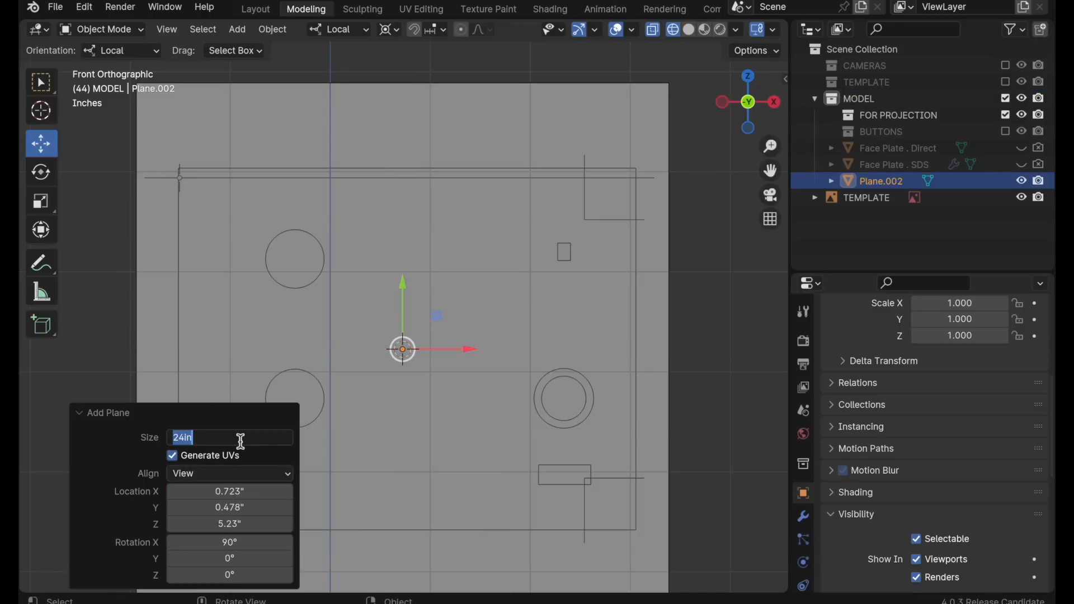
{"action": "type", "text": "4"}
{"action": "key", "text": "Return"}
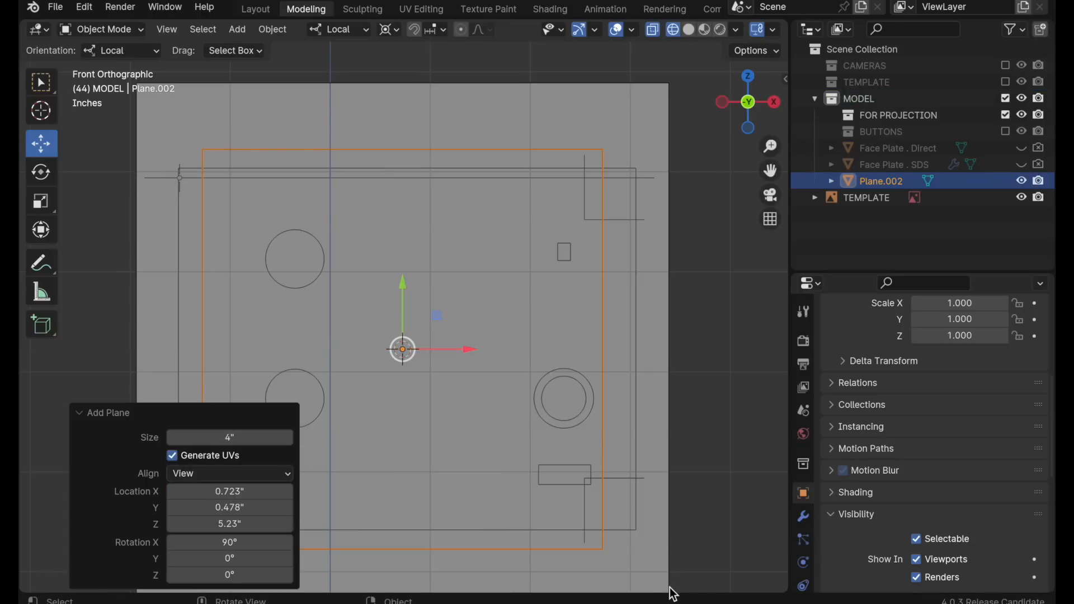
- Scale the plane uniformly by about 0.903, plus about 1.294 along local X, to match the template outline's height and outer side edge
{"action": "key", "text": "s"}
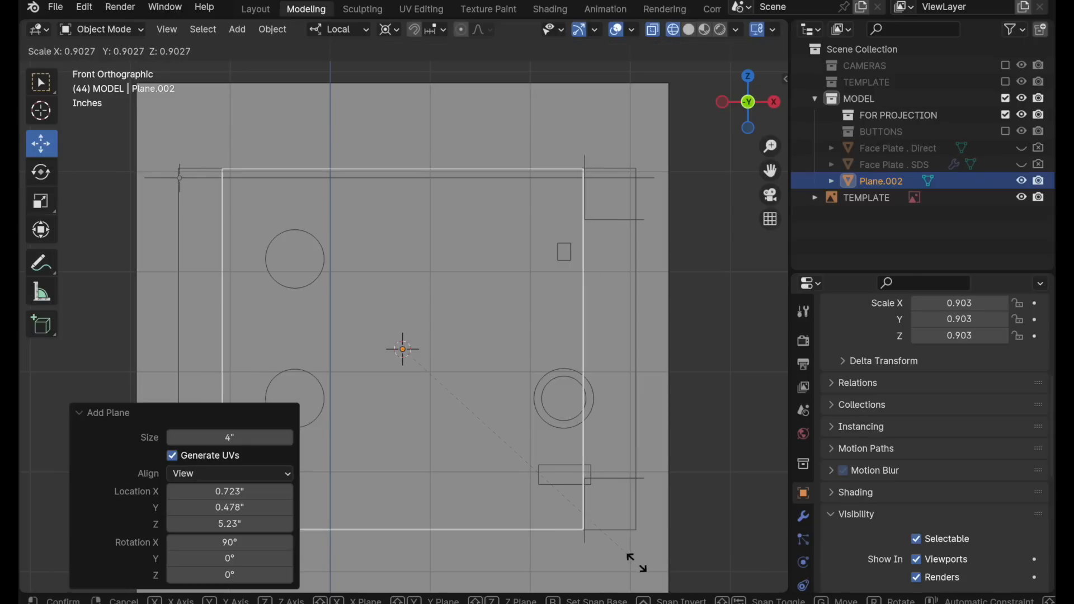
{"action": "left_click", "coordinate": [636, 562]}
{"action": "key", "text": "s"}
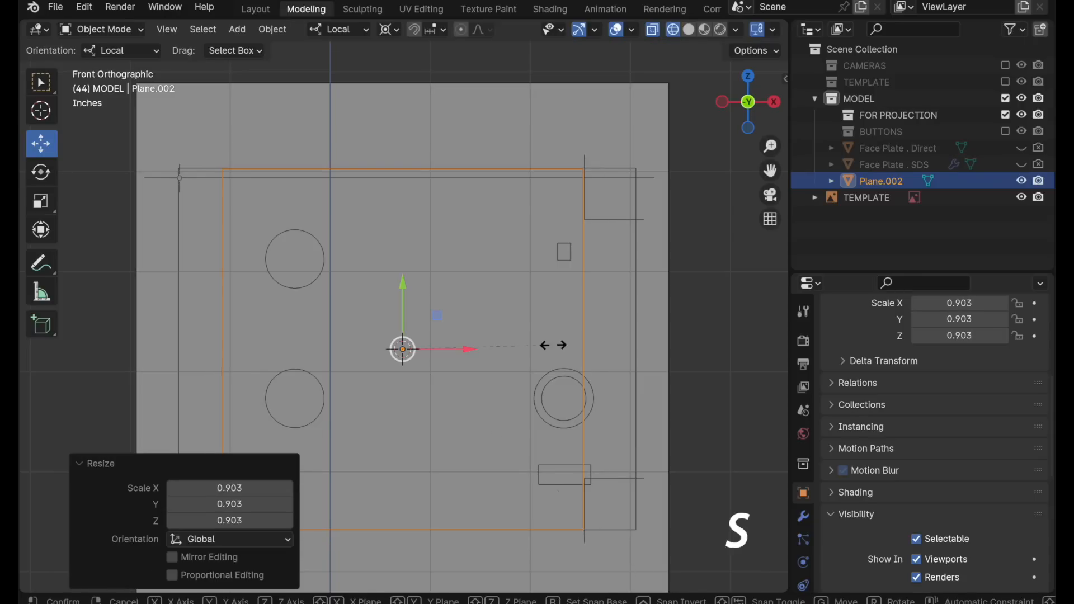
{"action": "key", "text": "x"}
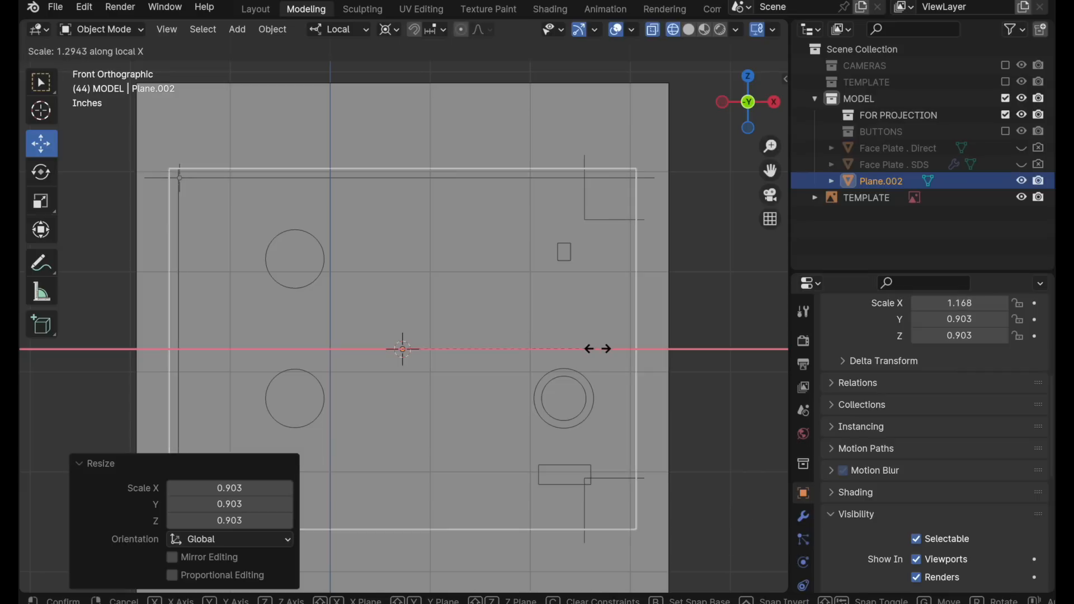
{"action": "left_click", "coordinate": [599, 351]}
- Apply the plane's scale and rotation, checking its transform values and dimensions
{"action": "middle_click_drag", "start_coordinate": [551, 345], "coordinate": [623, 340], "text": "shift"}
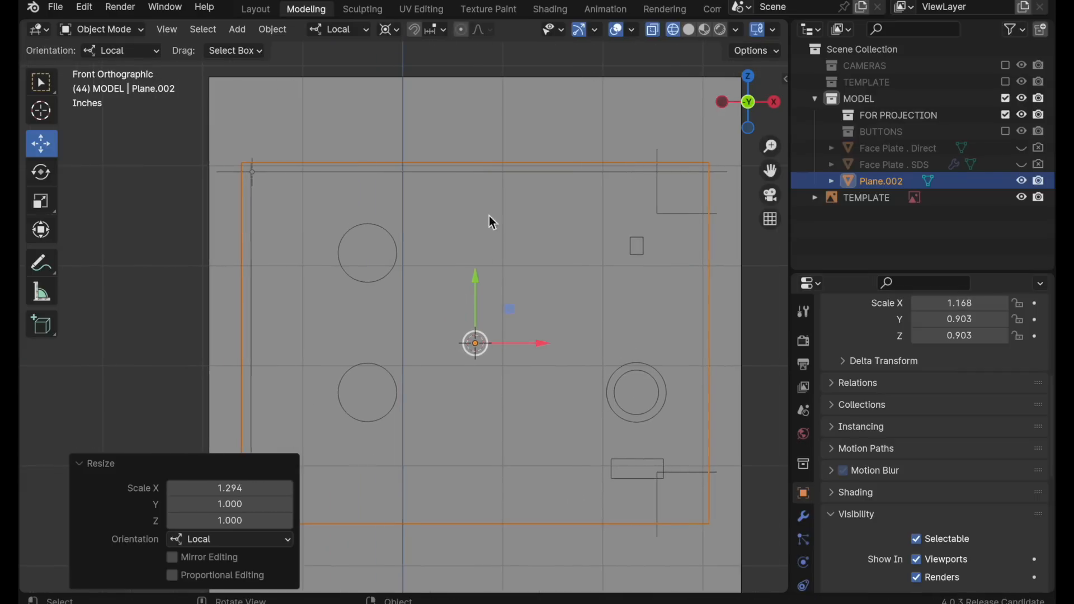
{"action": "middle_click_drag", "start_coordinate": [384, 169], "coordinate": [177, 170], "text": "ctrl"}
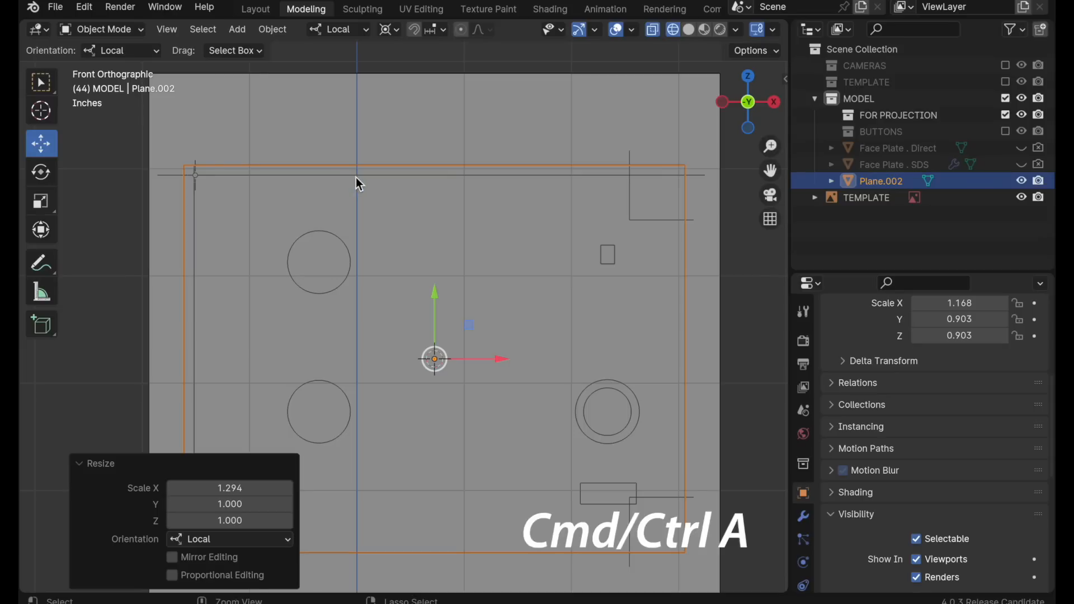
{"action": "key", "text": "ctrl+a"}
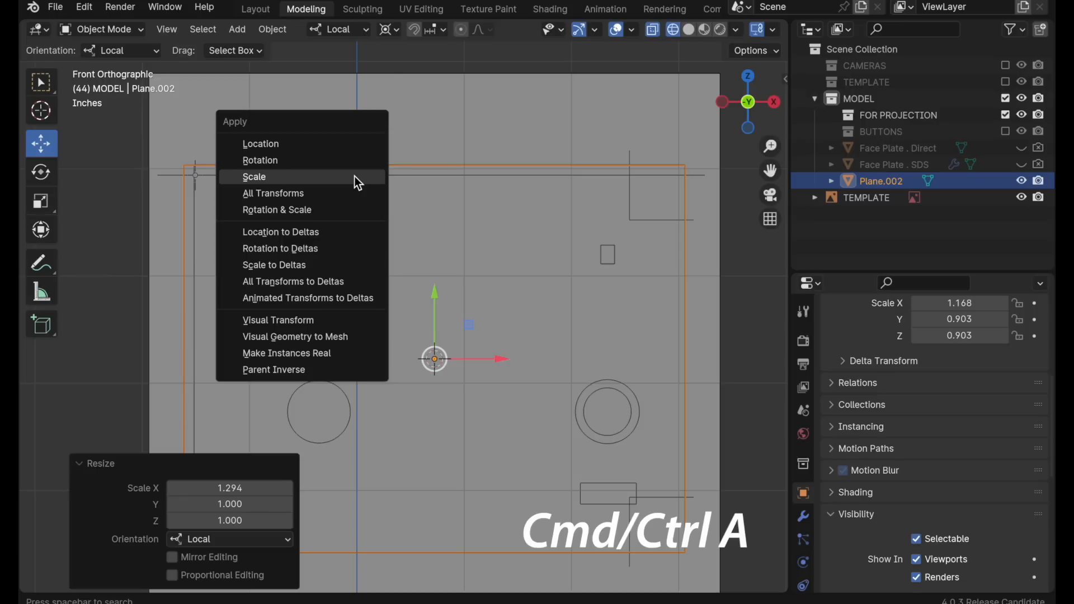
{"action": "left_click", "coordinate": [354, 176]}
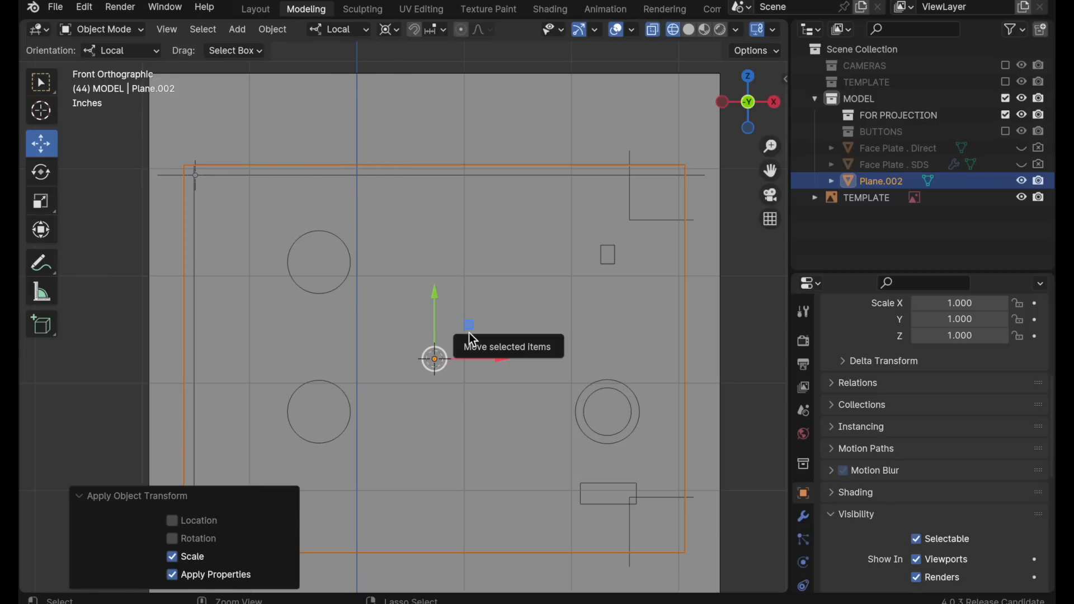
{"action": "key", "text": "n"}
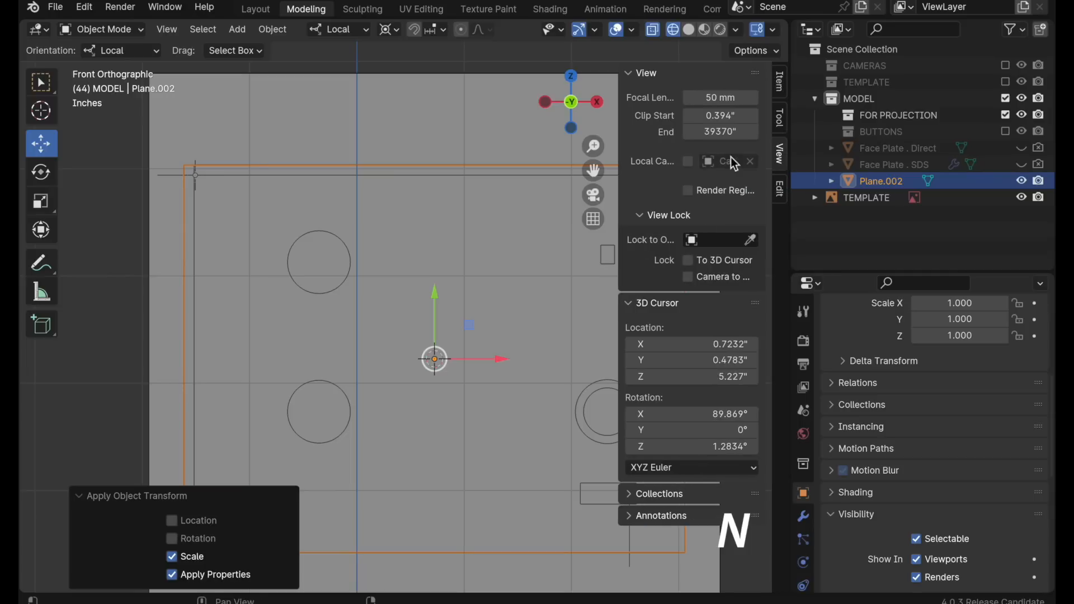
{"action": "left_click", "coordinate": [779, 83]}
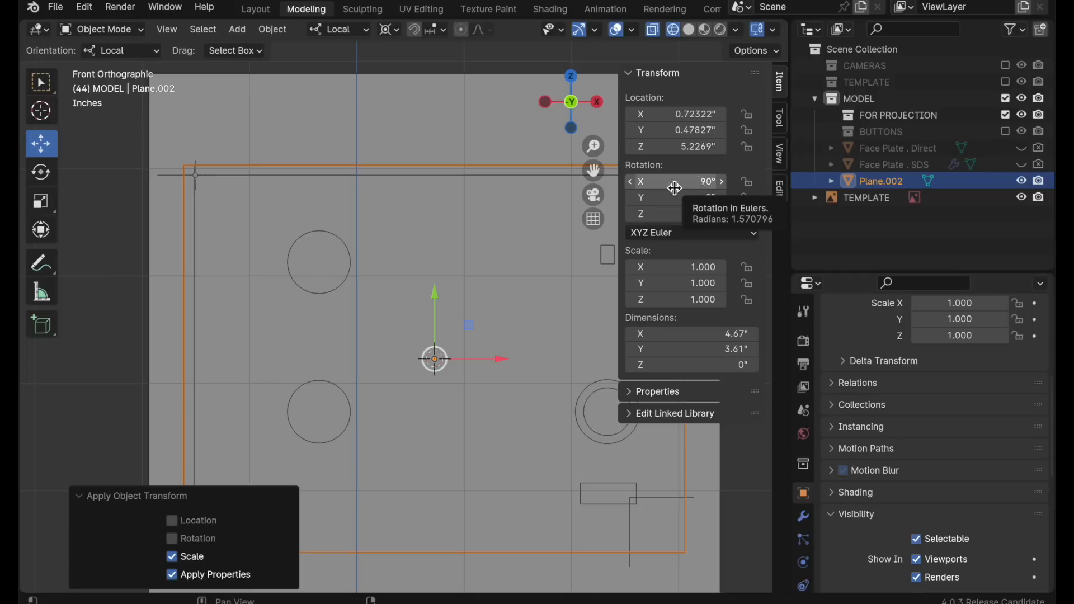
{"action": "key", "text": "ctrl+a"}
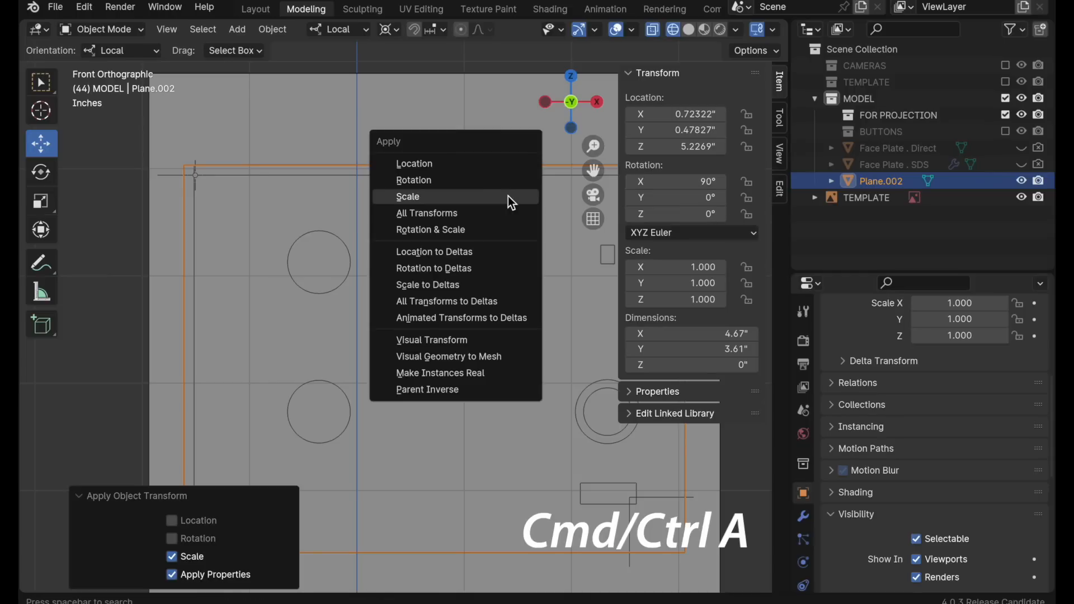
{"action": "left_click", "coordinate": [509, 183]}
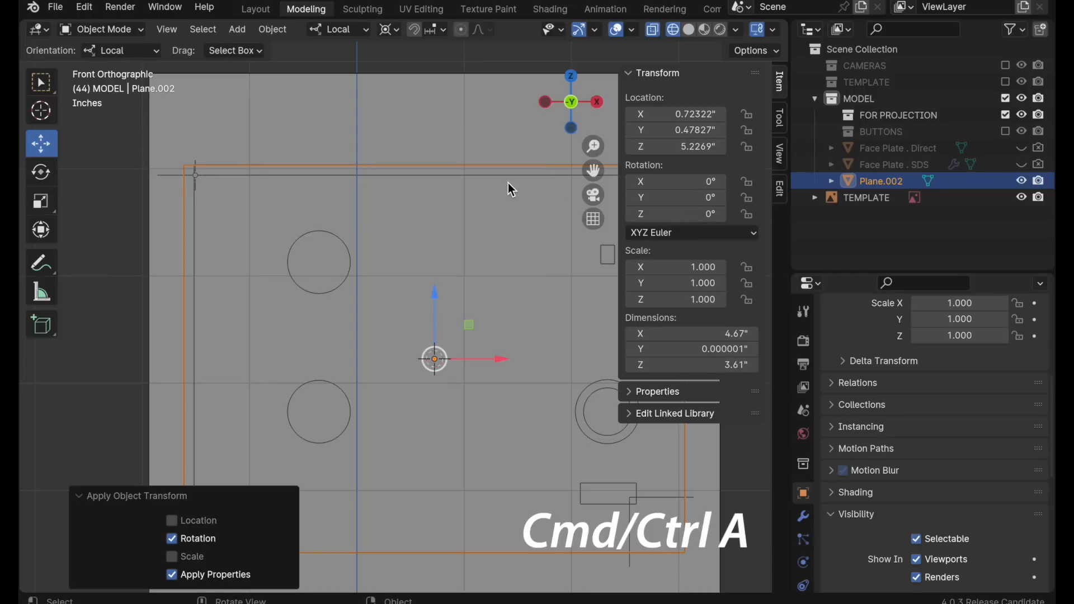
- Bevel the plane's upper-right corner vertex in Edit Mode by about 0.513 inches, reaching the template's corner guide lines
{"action": "key", "text": "g"}
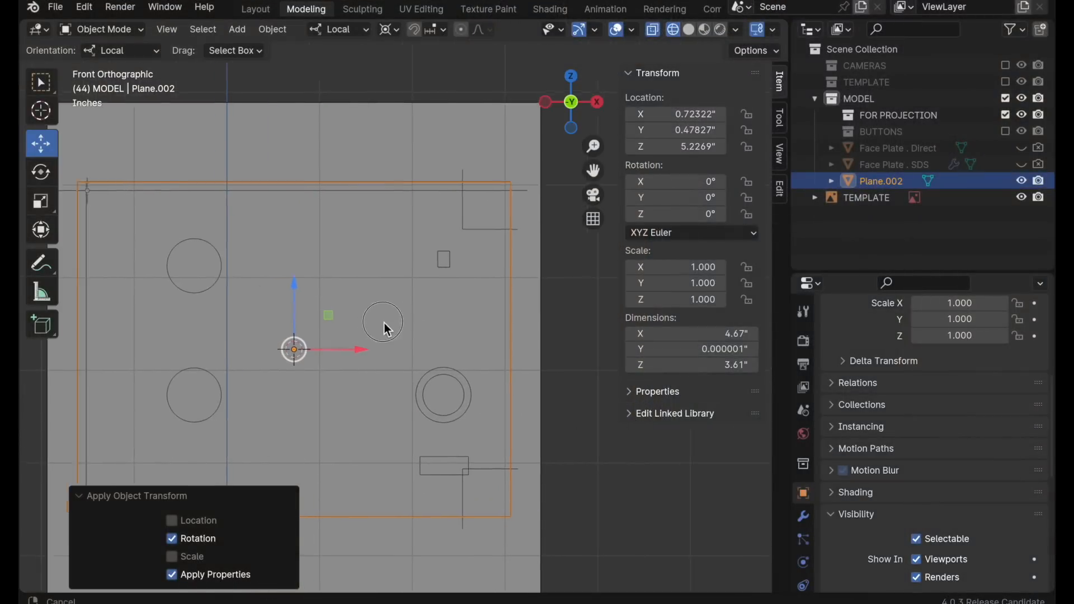
{"action": "middle_click_drag", "start_coordinate": [384, 323], "coordinate": [373, 327], "text": "shift"}
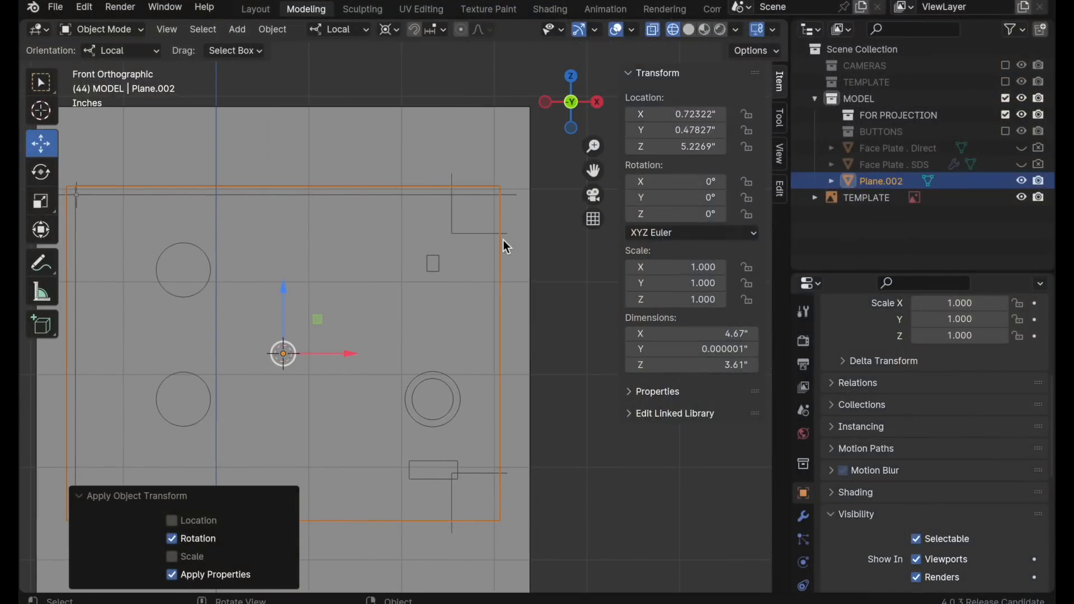
{"action": "key", "text": "Tab"}
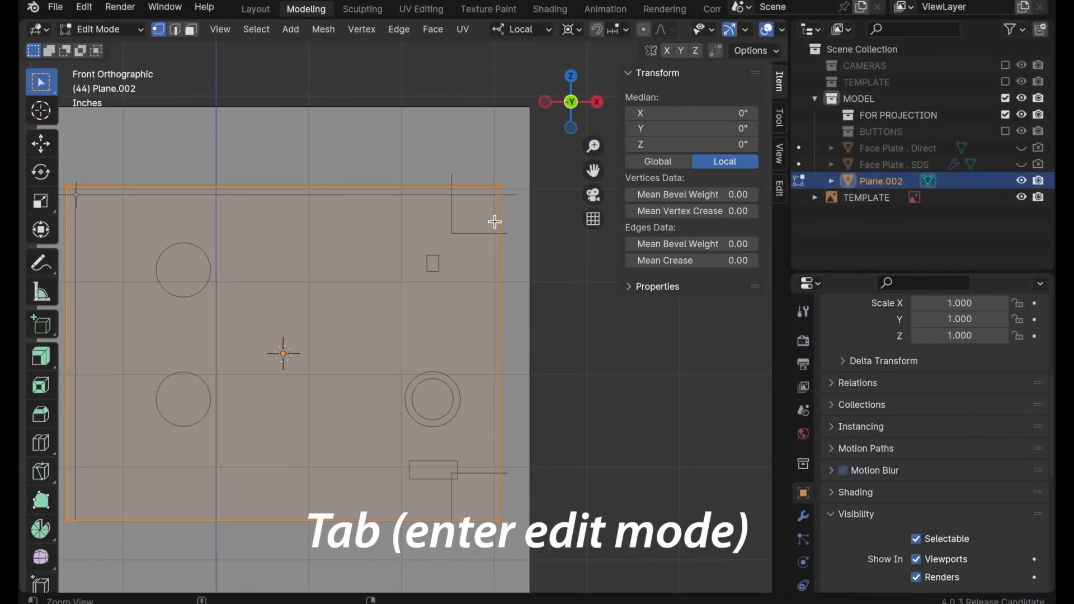
{"action": "scroll", "coordinate": [497, 221], "scroll_direction": "up", "scroll_amount": 4}
{"action": "middle_click_drag", "start_coordinate": [538, 169], "coordinate": [481, 243], "text": "shift"}
{"action": "scroll", "coordinate": [477, 204], "scroll_direction": "up", "scroll_amount": 4}
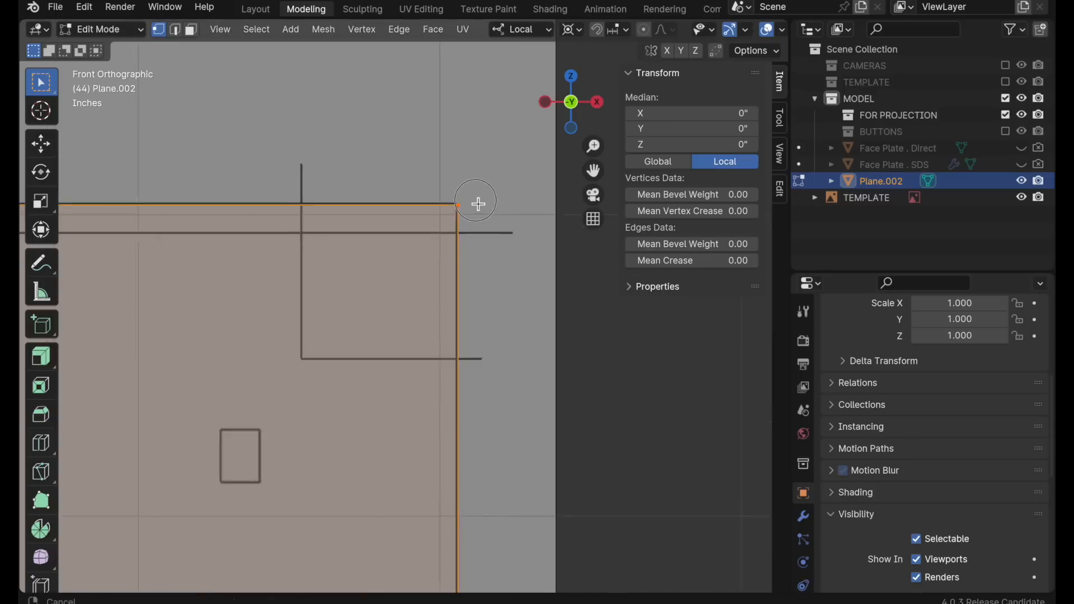
{"action": "left_click", "coordinate": [466, 189]}
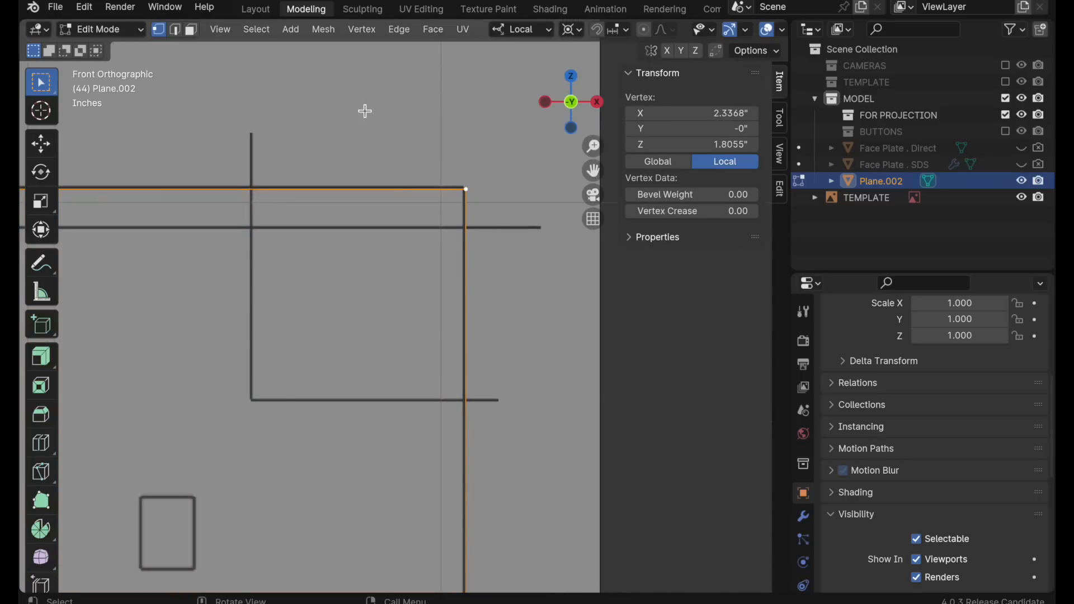
{"action": "left_click", "coordinate": [376, 30]}
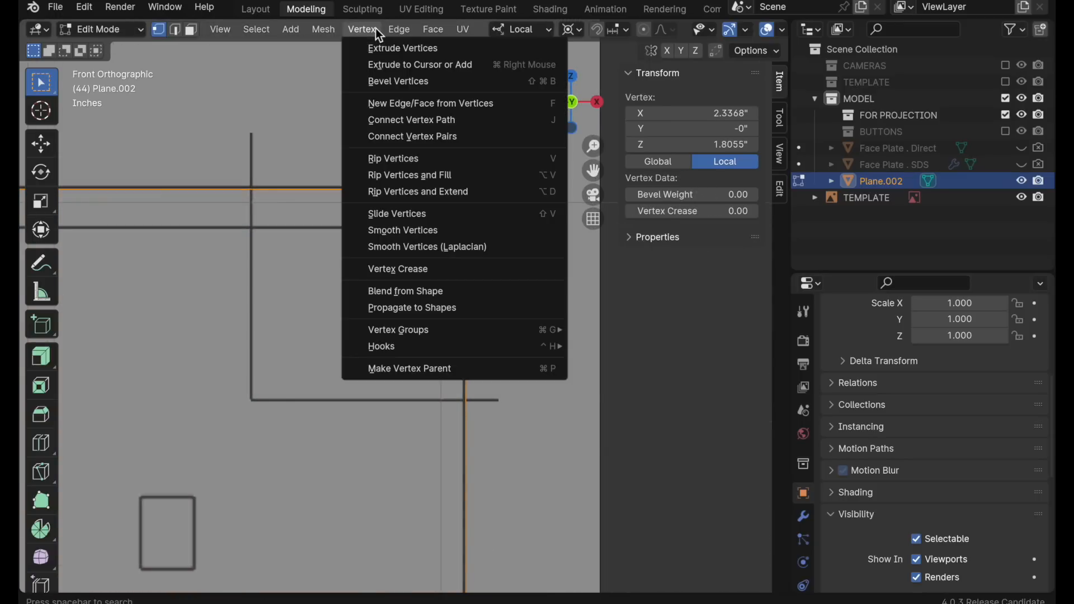
{"action": "left_click", "coordinate": [394, 81]}
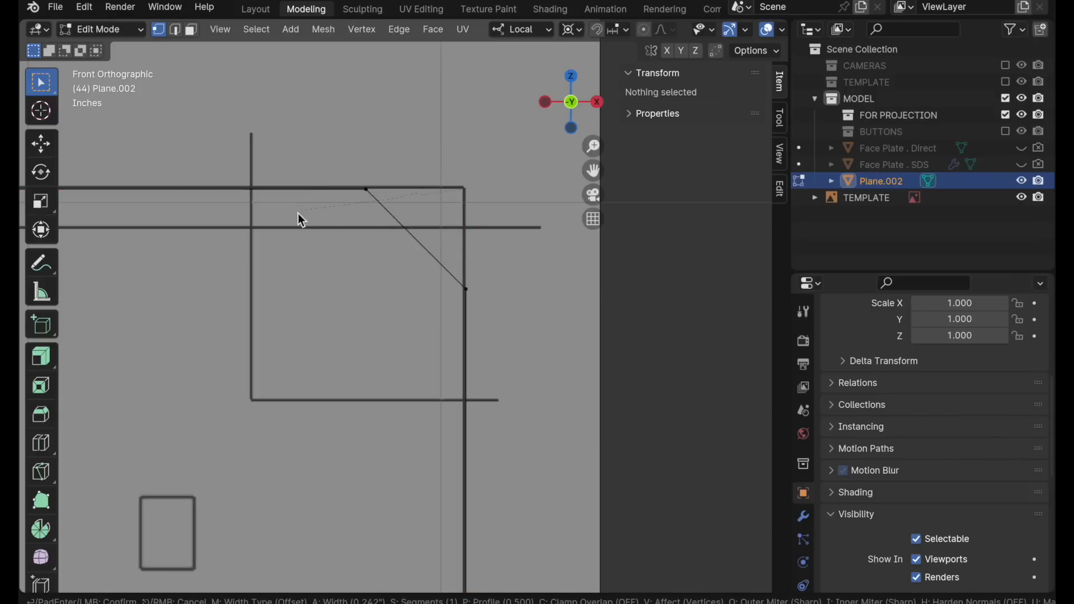
{"action": "left_click", "coordinate": [268, 246]}
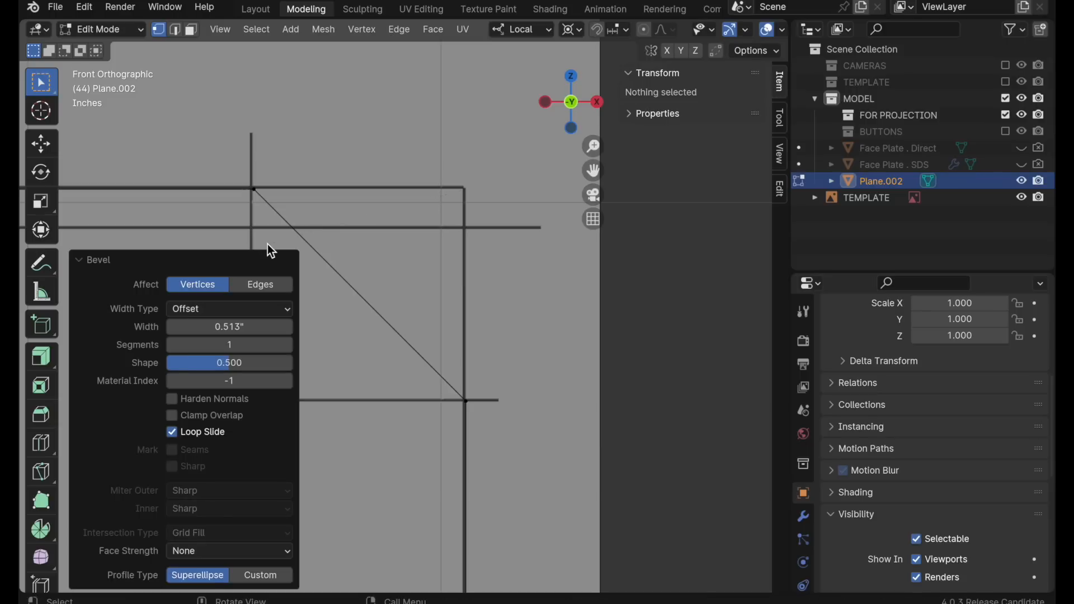
- Try 8 and 16 segments for the corner bevel and settle on 32
{"action": "left_click", "coordinate": [256, 345]}
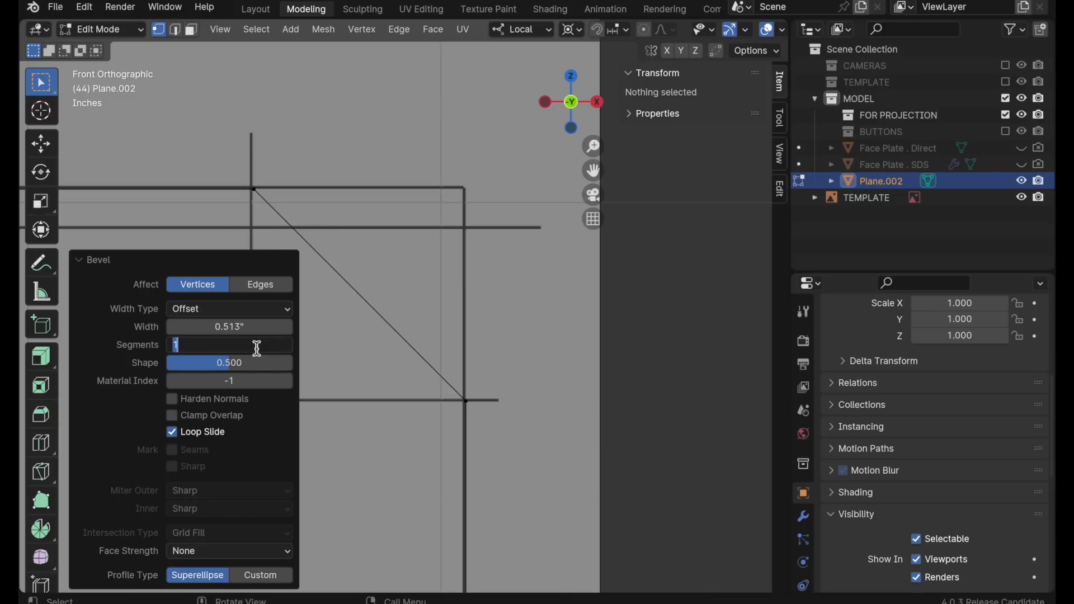
{"action": "type", "text": "8"}
{"action": "key", "text": "Tab"}
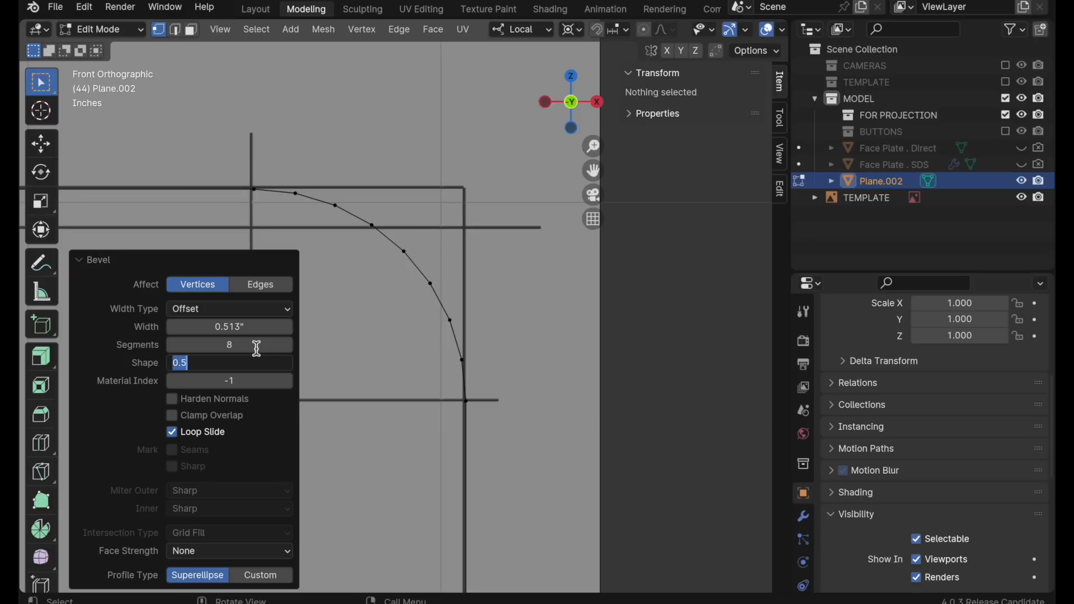
{"action": "key", "text": "Return"}
{"action": "left_click", "coordinate": [255, 345]}
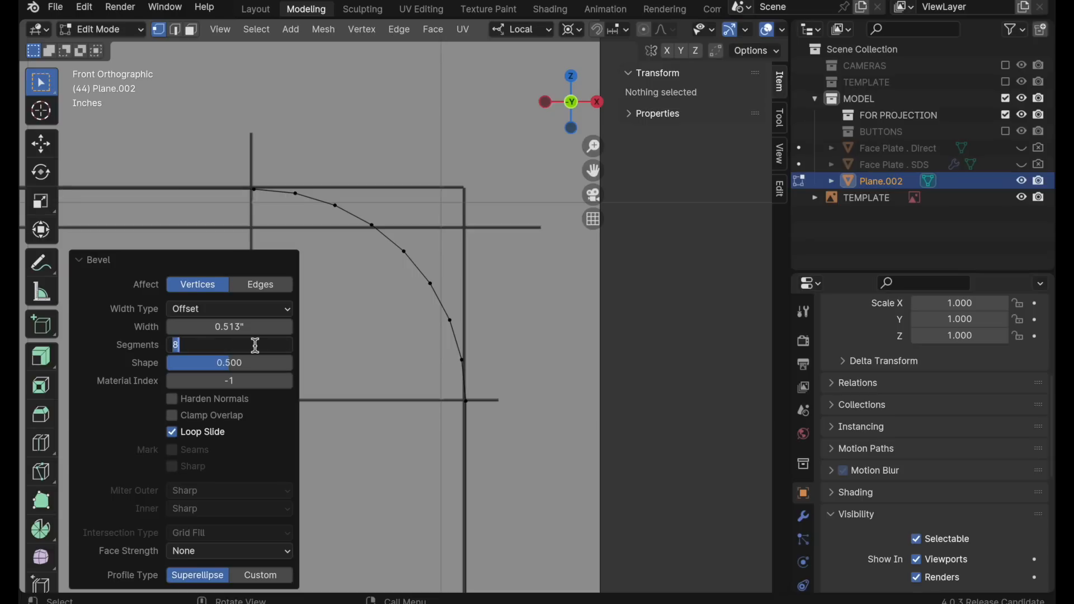
{"action": "key", "text": "Tab"}
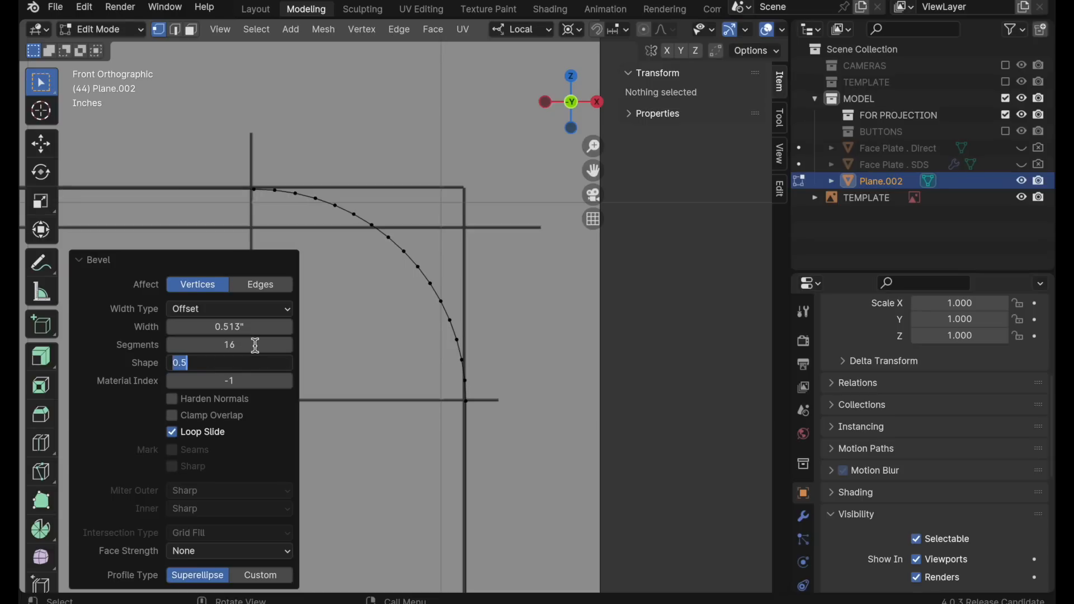
{"action": "key", "text": "Return"}
{"action": "left_click", "coordinate": [255, 346]}
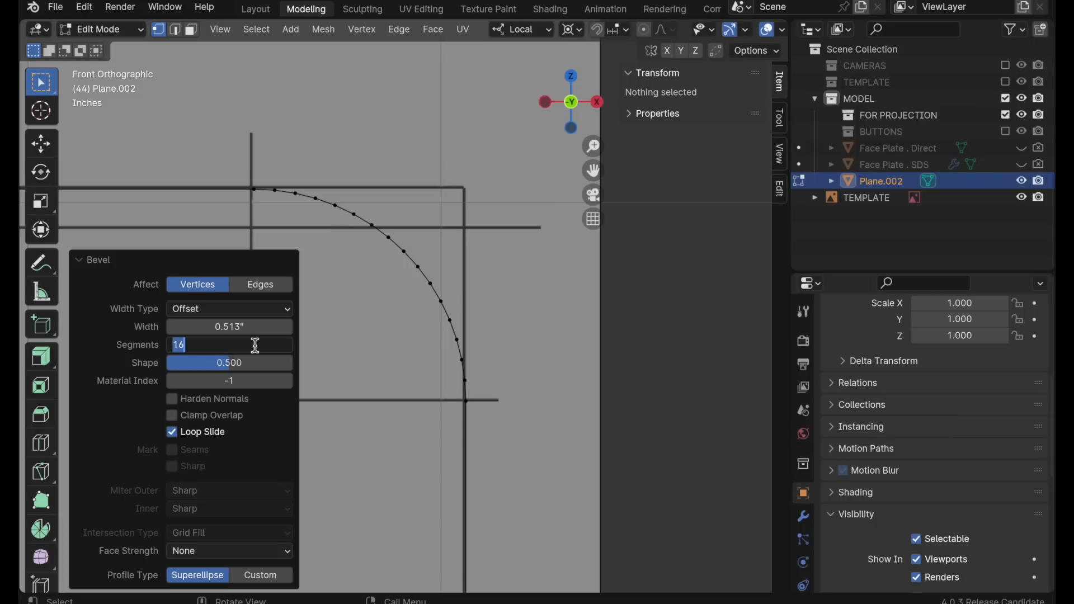
{"action": "key", "text": "Tab"}
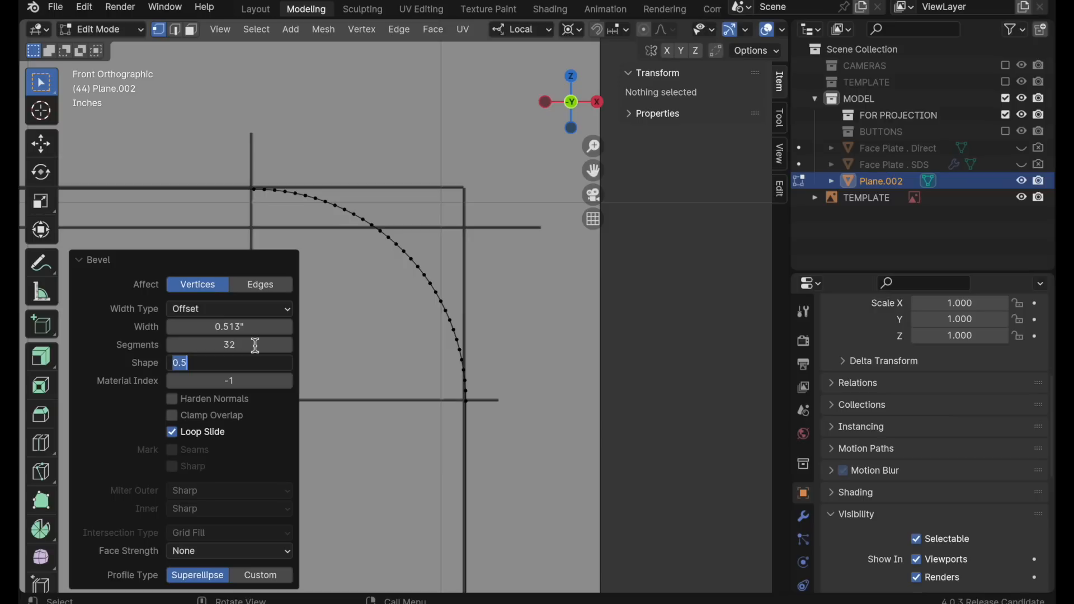
{"action": "left_click", "coordinate": [421, 172]}
{"action": "left_click", "coordinate": [429, 172]}
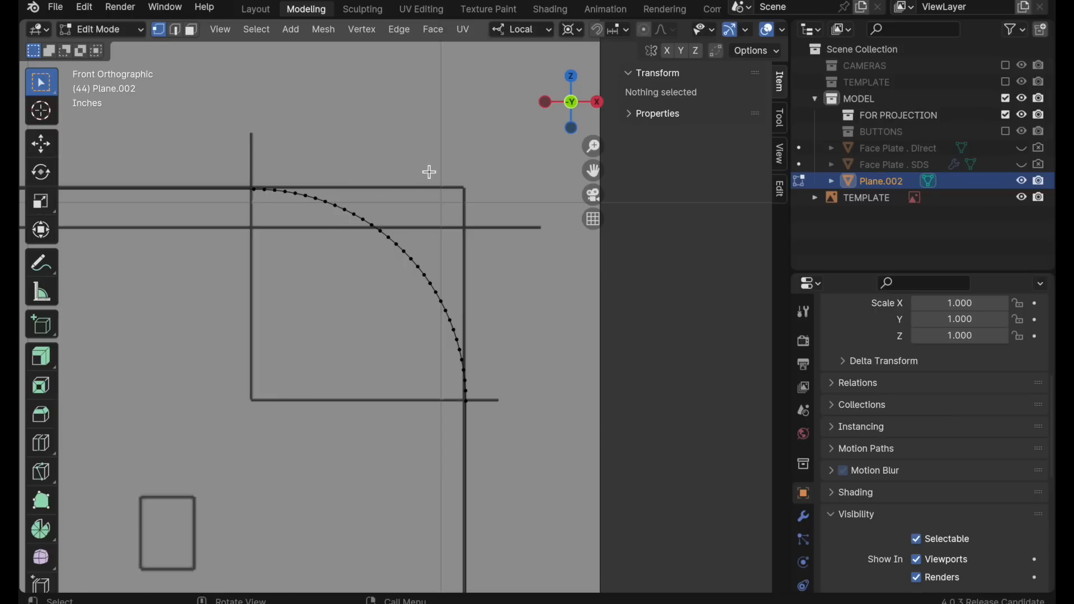
- Repeat the same vertex bevel on the plane's lower-right corner
{"action": "scroll", "coordinate": [474, 276], "scroll_direction": "down", "scroll_amount": 4}
{"action": "middle_click_drag", "start_coordinate": [366, 444], "coordinate": [444, 135], "text": "shift"}
{"action": "left_click", "coordinate": [443, 292]}
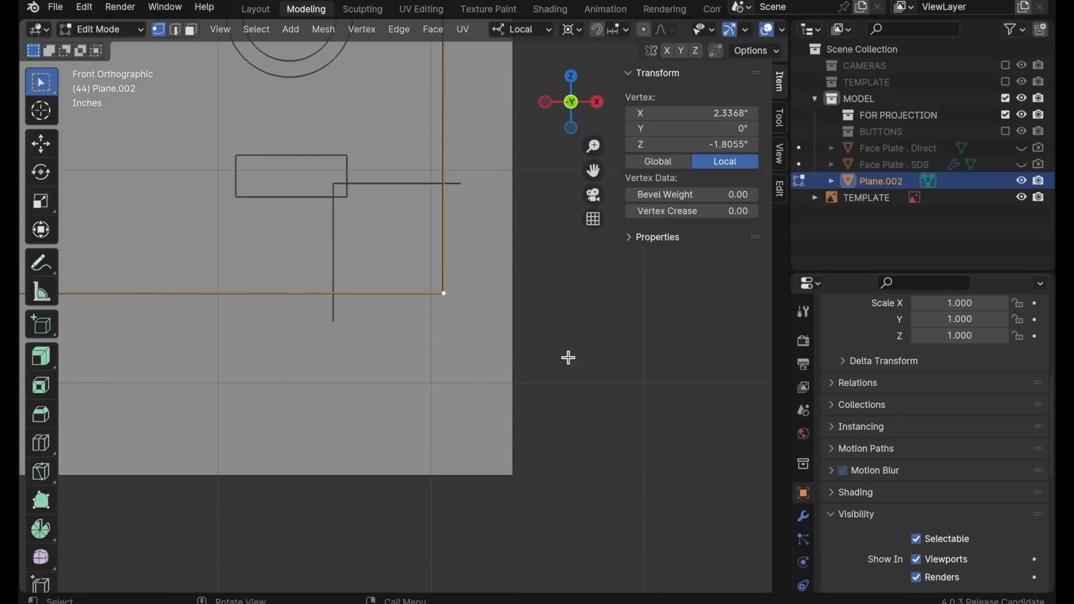
{"action": "key", "text": "shift+r"}
{"action": "scroll", "coordinate": [478, 269], "scroll_direction": "down", "scroll_amount": 1}
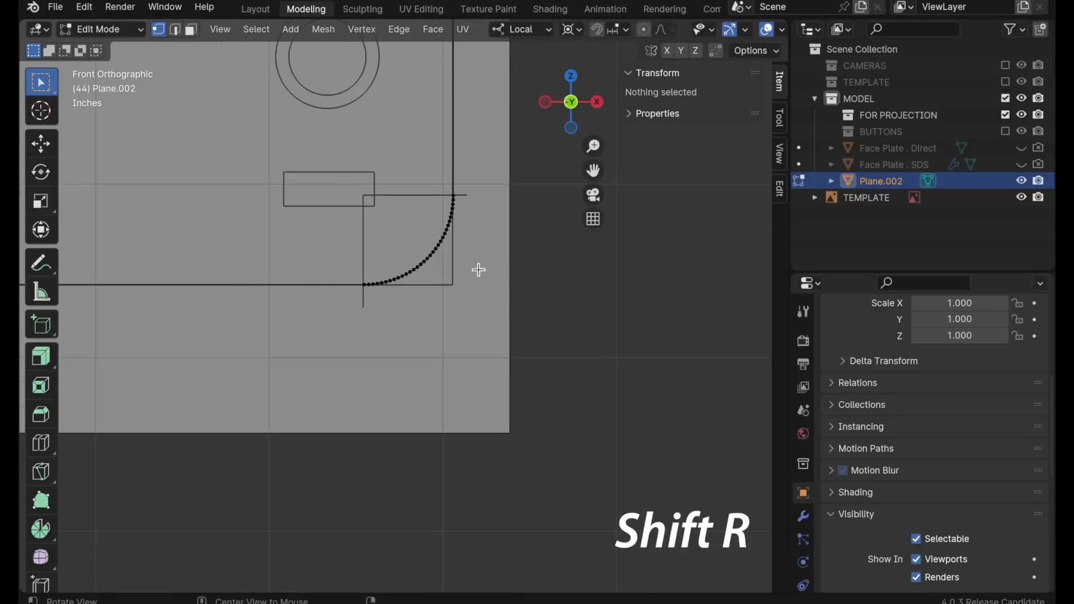
- Hide the TEMPLATE reference image and inspect the two end vertices of the upper-right corner arc
{"action": "left_click_drag", "start_coordinate": [492, 258], "coordinate": [494, 488], "text": "alt+shift"}
{"action": "left_click_drag", "start_coordinate": [496, 294], "coordinate": [496, 438], "text": "alt+shift"}
{"action": "left_click_drag", "start_coordinate": [505, 225], "coordinate": [506, 457], "text": "alt+shift"}
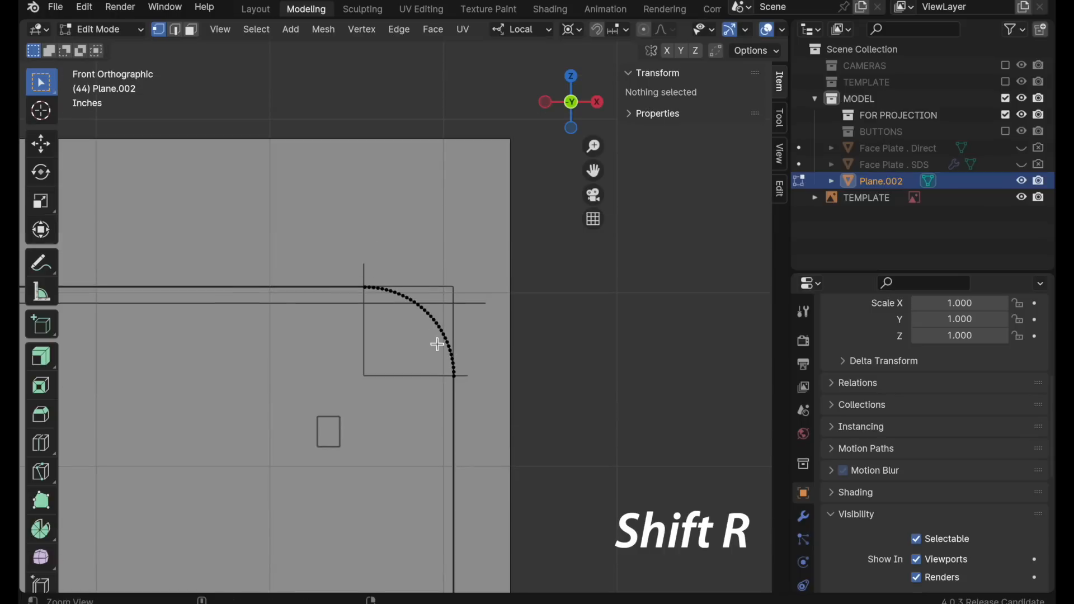
{"action": "scroll", "coordinate": [451, 276], "scroll_direction": "up", "scroll_amount": 6}
{"action": "key", "text": "c"}
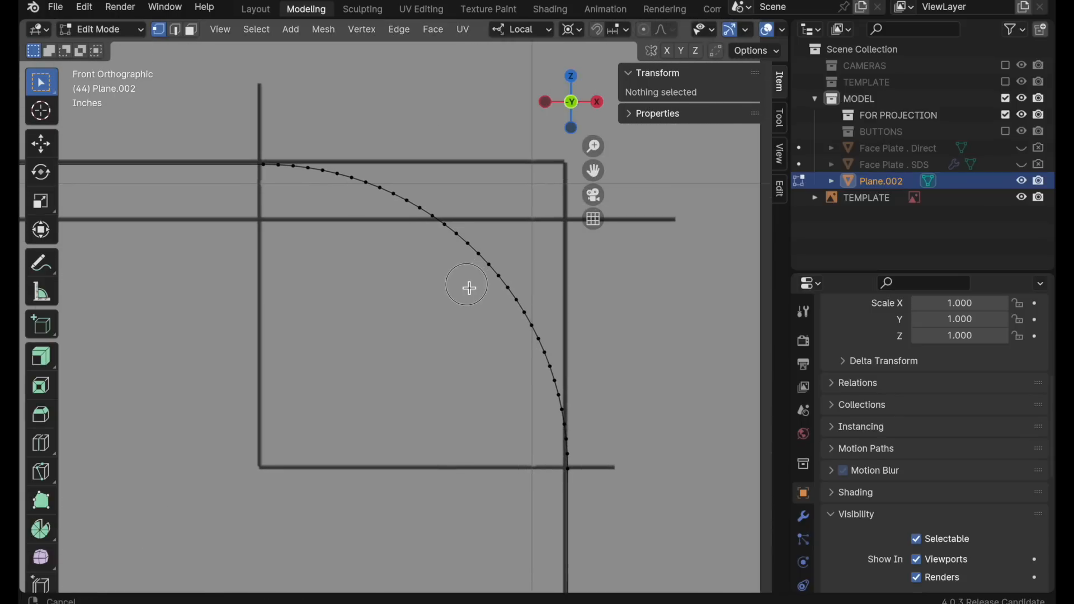
{"action": "left_click", "coordinate": [1021, 198]}
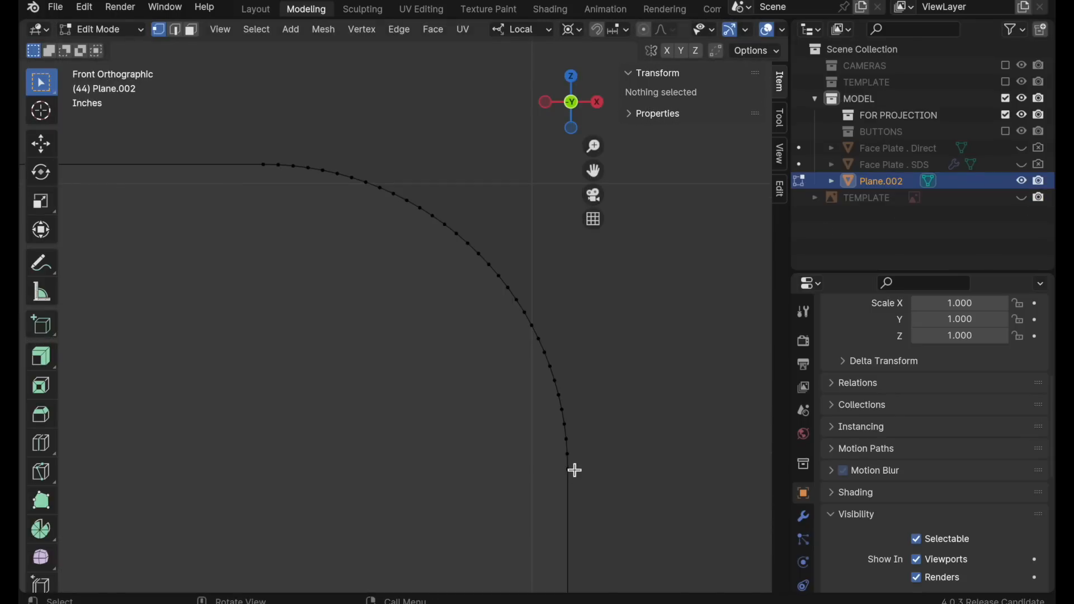
{"action": "left_click", "coordinate": [569, 468]}
{"action": "left_click", "coordinate": [265, 167], "text": "shift"}
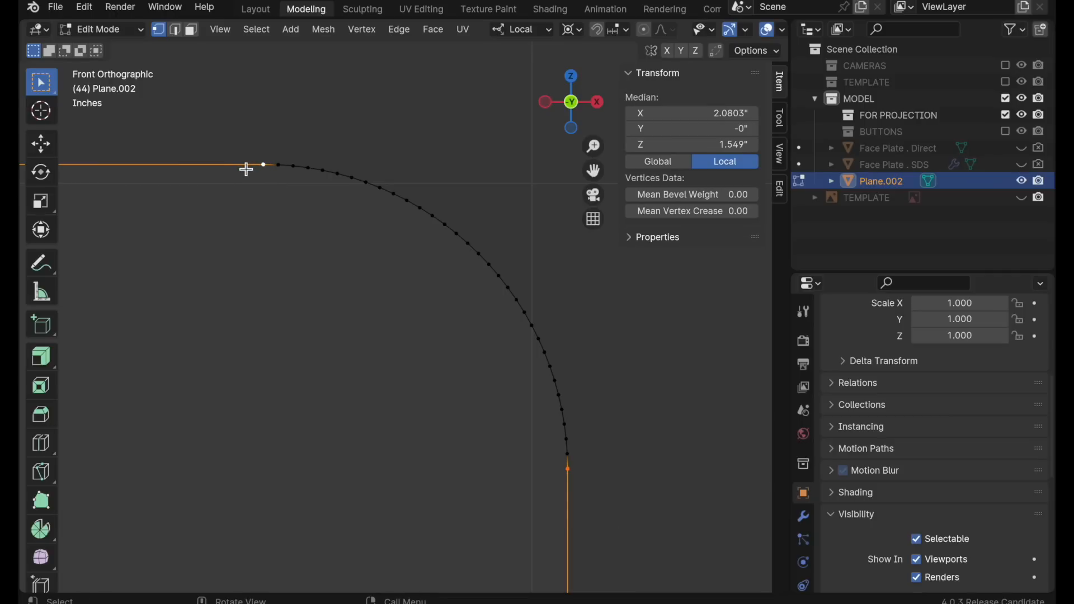
{"action": "middle_click_drag", "start_coordinate": [266, 178], "coordinate": [553, 219], "text": "shift"}
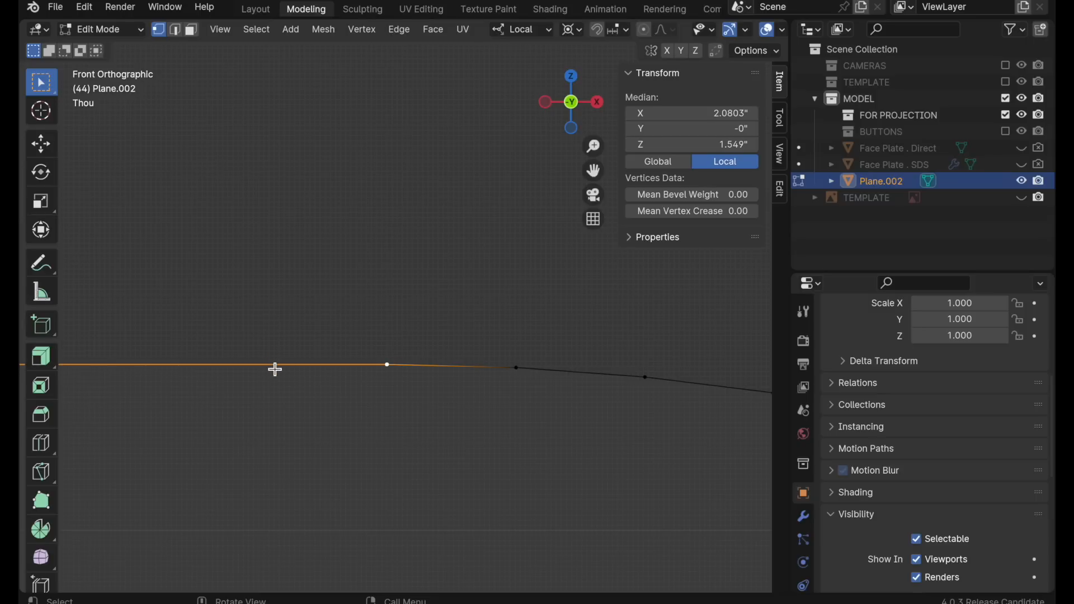
{"action": "middle_click_drag", "start_coordinate": [270, 364], "coordinate": [401, 303], "text": "ctrl"}
{"action": "left_click", "coordinate": [324, 108]}
- Knife-cut a diagonal edge across the upper-right corner, from just outside one end of the arc to just outside the other
{"action": "key", "text": "k"}
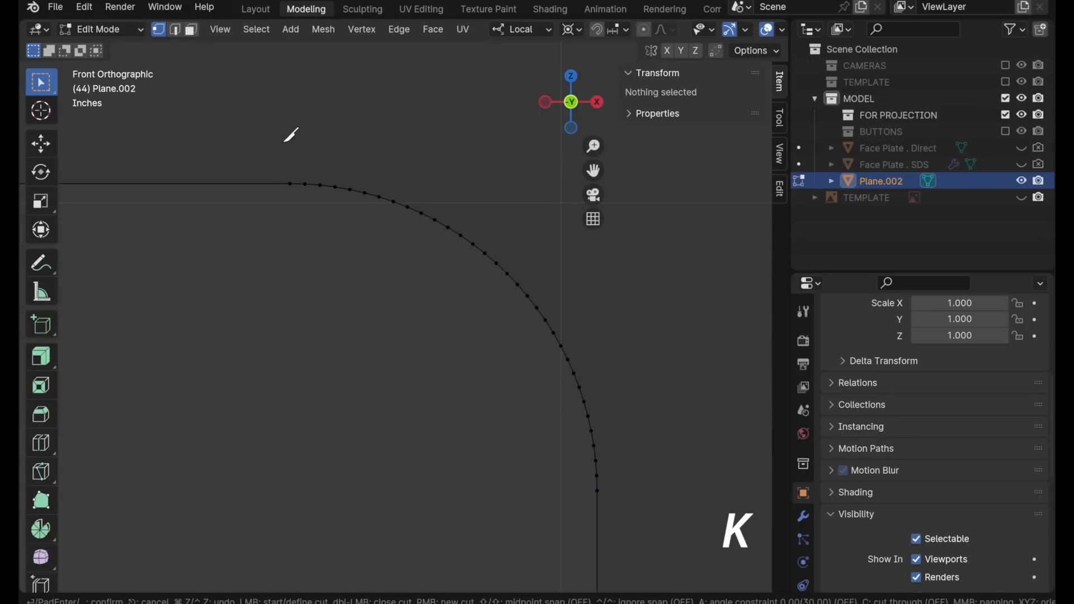
{"action": "left_click", "coordinate": [273, 184]}
{"action": "left_click", "coordinate": [596, 505]}
{"action": "key", "text": "Return"}
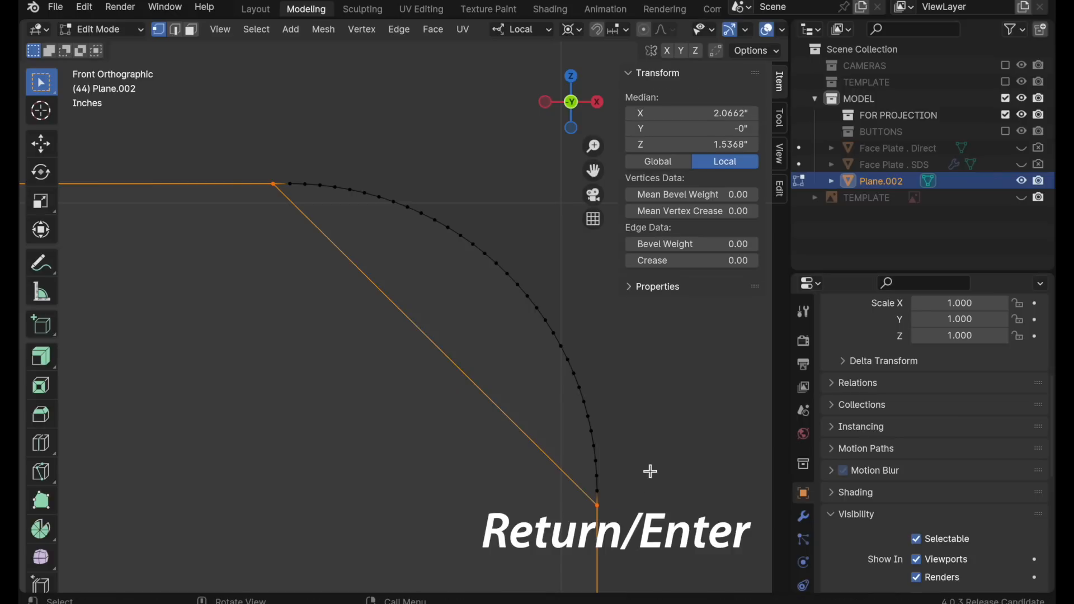
{"action": "left_click", "coordinate": [649, 469]}
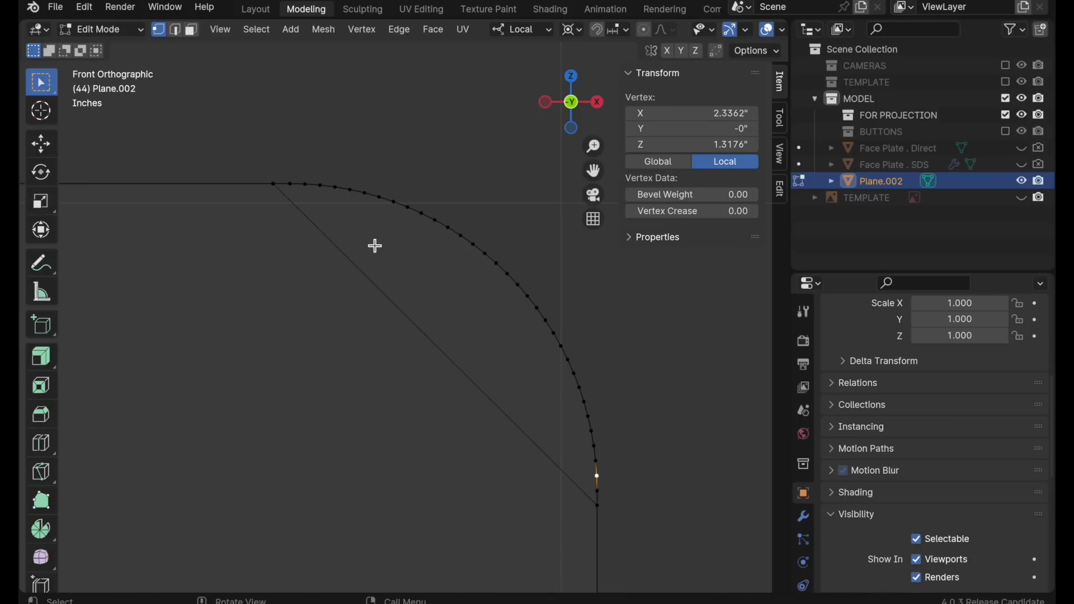
- Dissolve the upper-right diagonal edge with Dissolve Vertices turned off, keeping its end vertices, and return to vertex selection
{"action": "key", "text": "2"}
{"action": "left_click", "coordinate": [369, 278]}
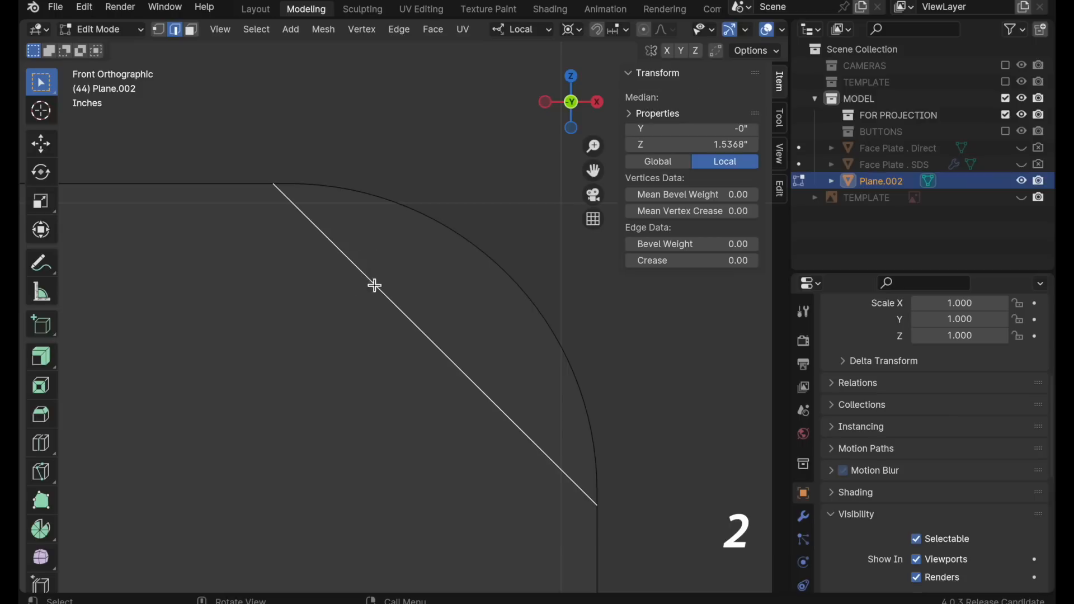
{"action": "key", "text": "super+e"}
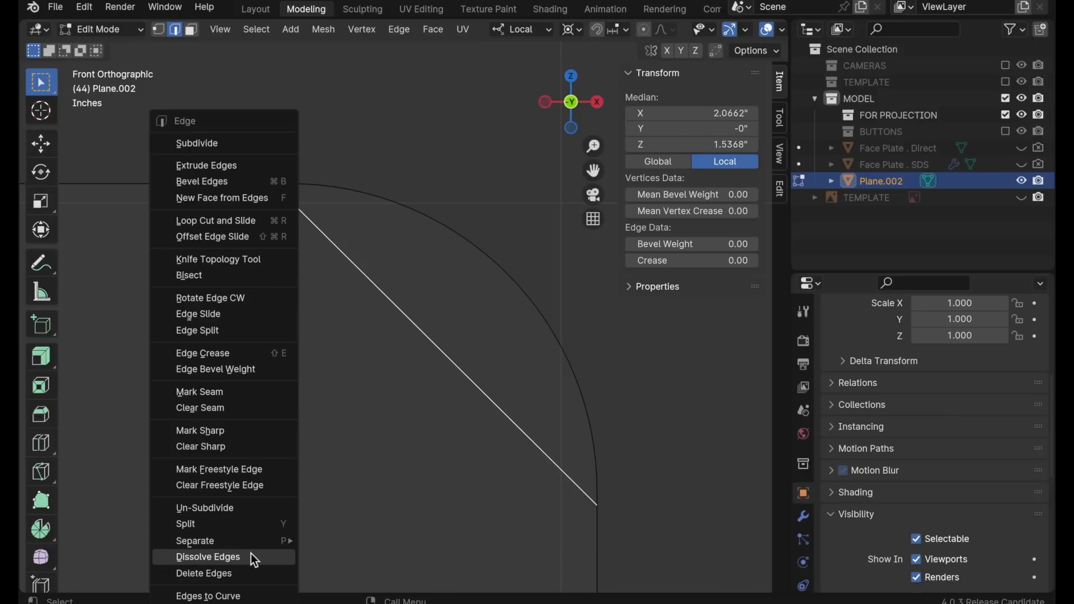
{"action": "left_click", "coordinate": [250, 555]}
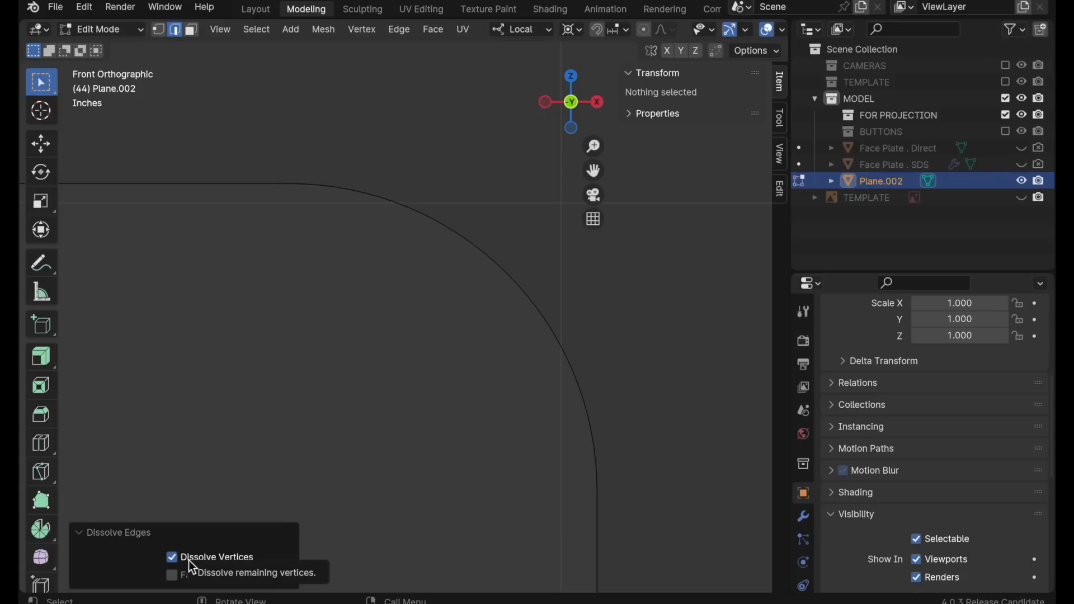
{"action": "left_click", "coordinate": [187, 559]}
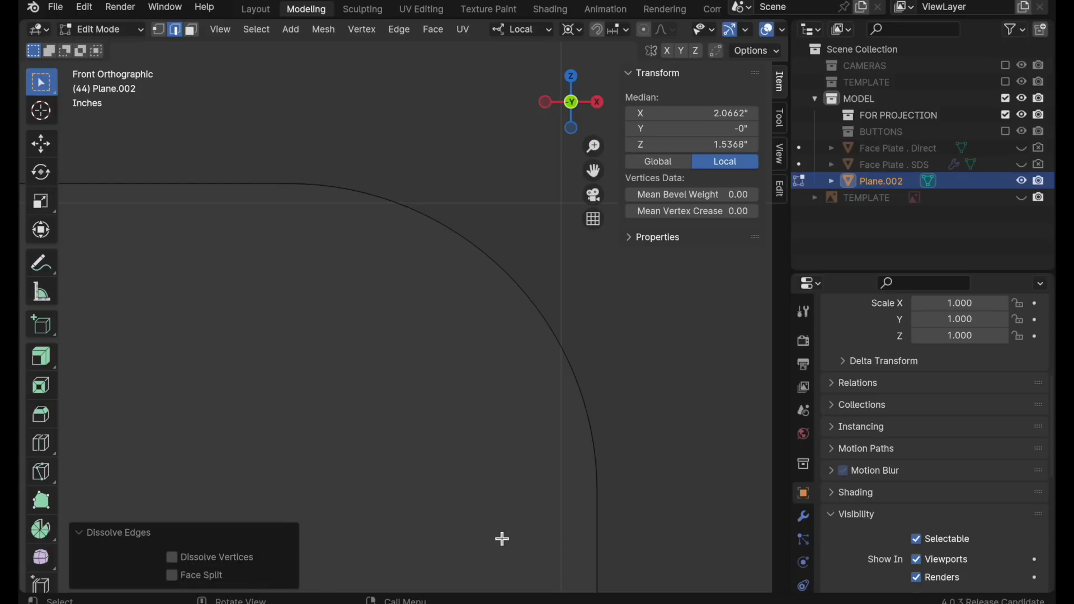
{"action": "left_click", "coordinate": [159, 29]}
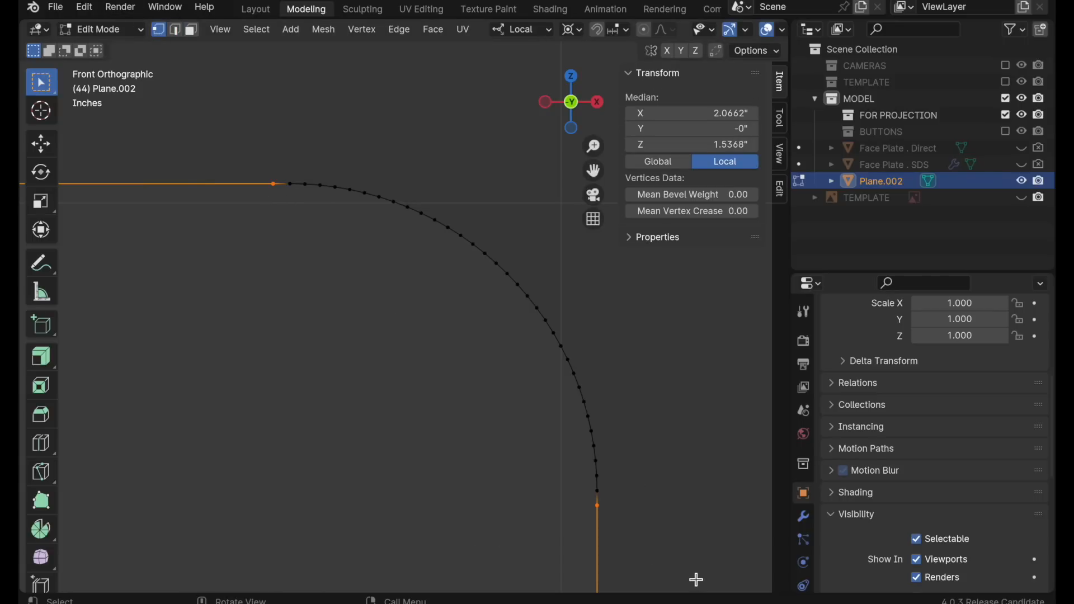
- Knife-cut a diagonal edge across the lower-right corner between points just outside both ends of its arc
{"action": "scroll", "coordinate": [561, 335], "scroll_direction": "down", "scroll_amount": 6}
{"action": "middle_click_drag", "start_coordinate": [610, 588], "coordinate": [548, 260], "text": "shift"}
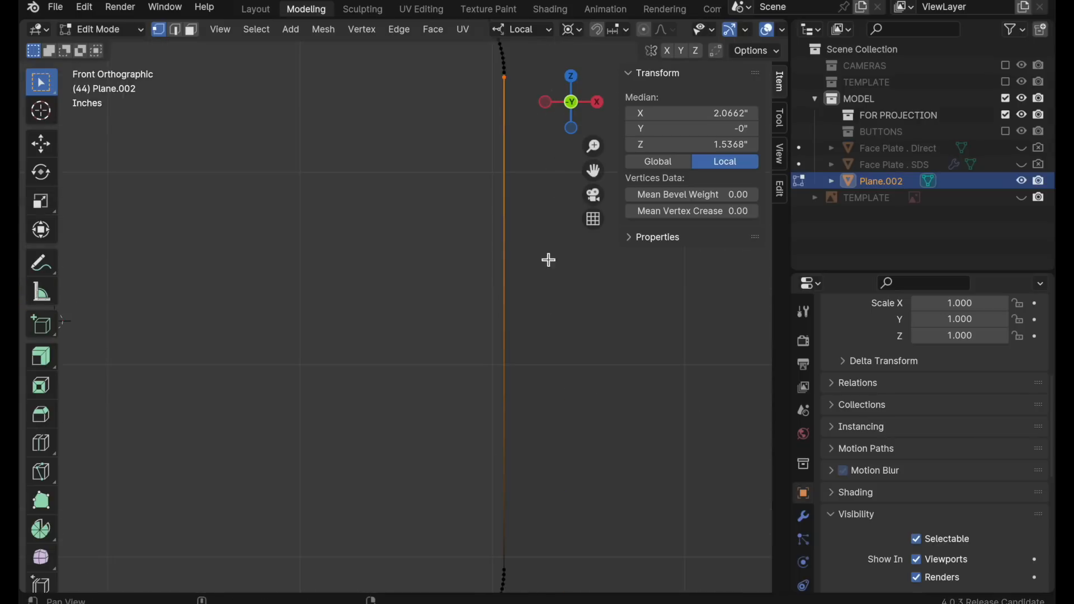
{"action": "middle_click_drag", "start_coordinate": [547, 516], "coordinate": [518, 328], "text": "shift"}
{"action": "middle_click_drag", "start_coordinate": [436, 446], "coordinate": [452, 293], "text": "ctrl"}
{"action": "key", "text": "k"}
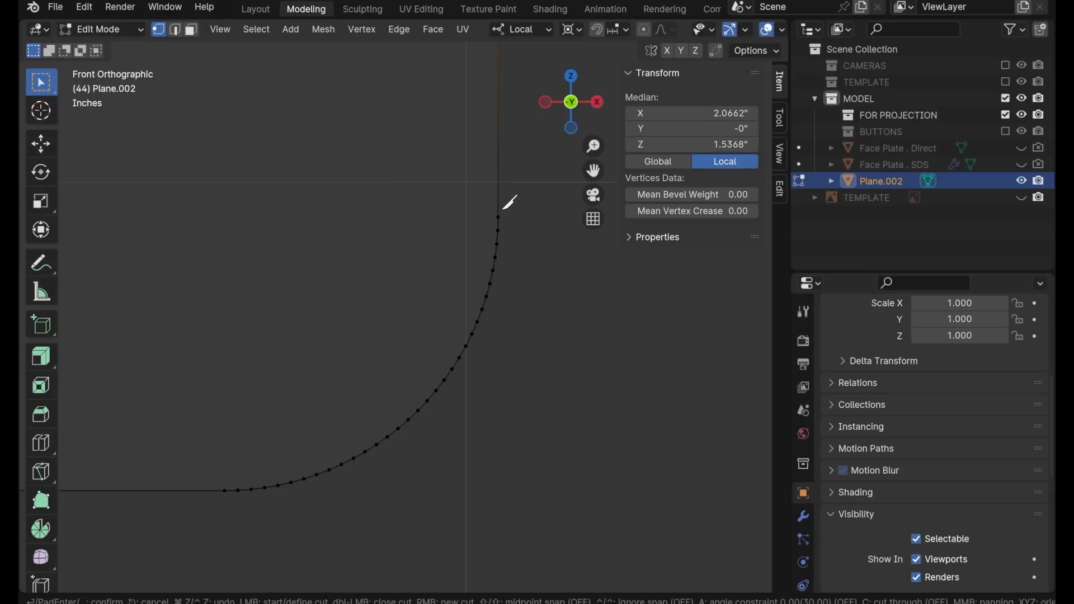
{"action": "left_click", "coordinate": [498, 203]}
{"action": "left_click", "coordinate": [208, 490]}
{"action": "key", "text": "Return"}
- Dissolve the lower-right diagonal edge with Dissolve Vertices off, keeping its end vertices
{"action": "key", "text": "2"}
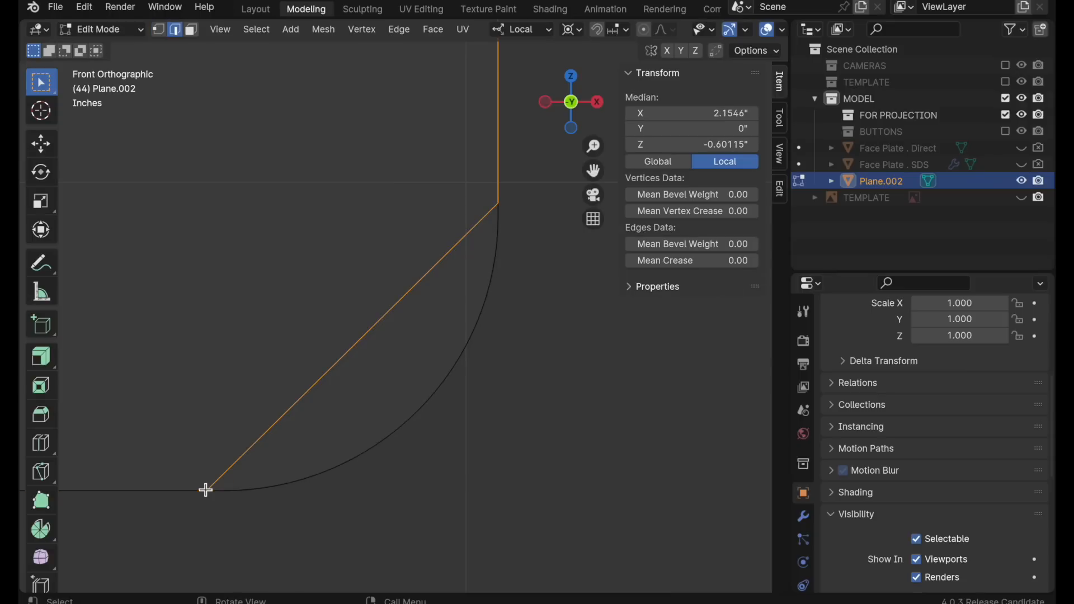
{"action": "left_click", "coordinate": [280, 423]}
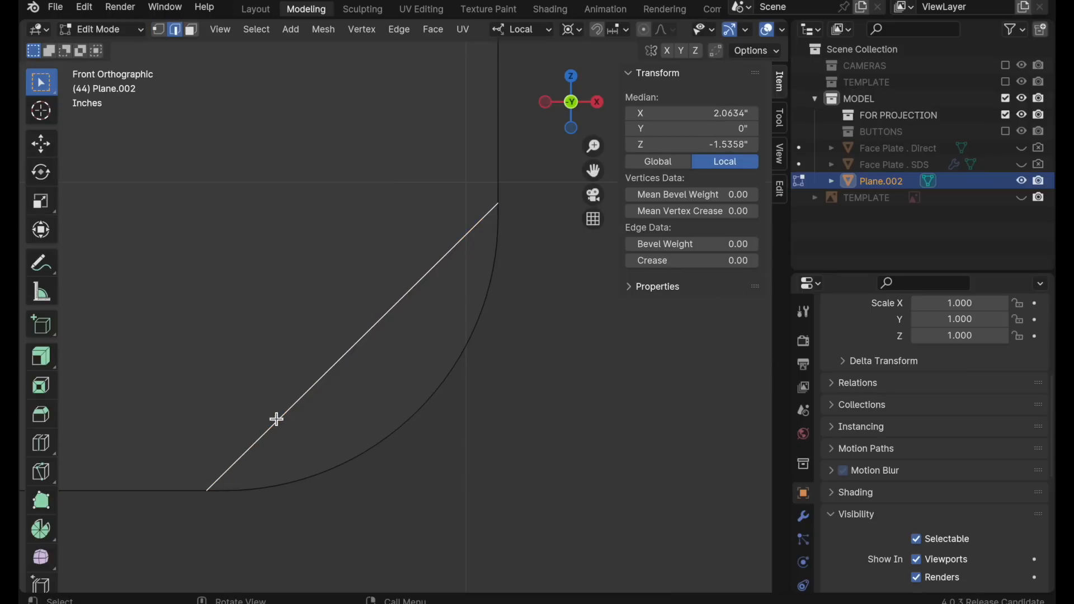
{"action": "key", "text": "ctrl+e"}
{"action": "left_click", "coordinate": [277, 450]}
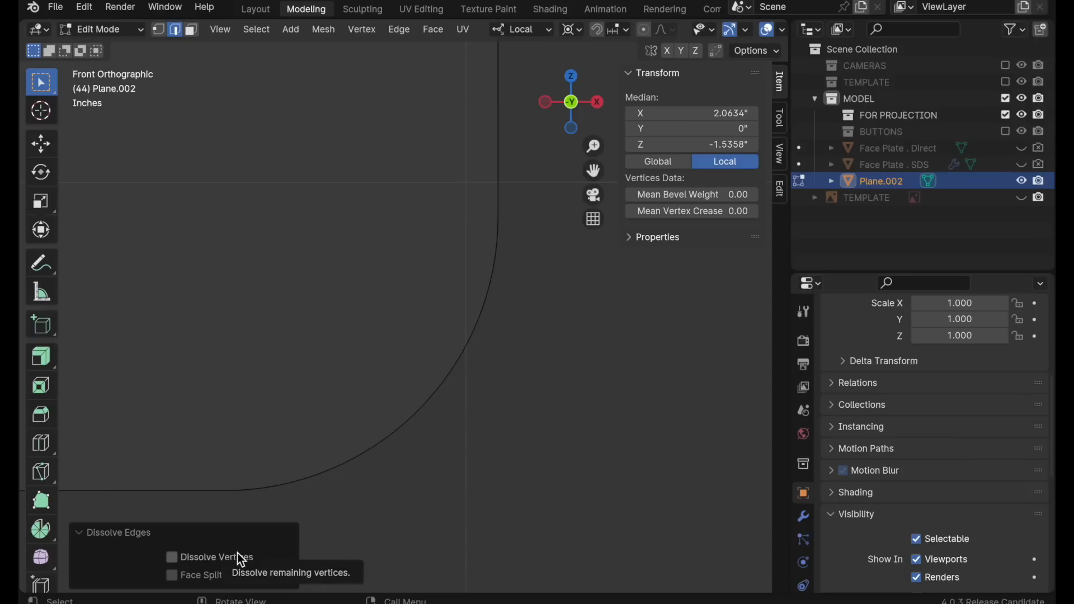
- Return to vertex selection, clear the selection and unhide the TEMPLATE reference image
{"action": "left_click", "coordinate": [158, 29]}
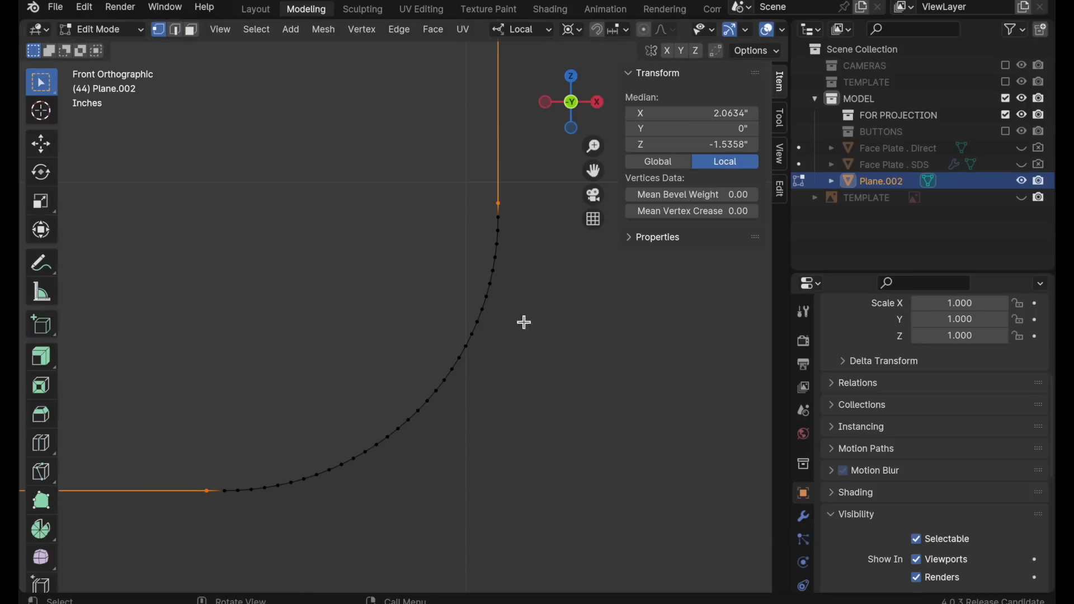
{"action": "left_click", "coordinate": [550, 350]}
{"action": "left_click_drag", "start_coordinate": [492, 251], "coordinate": [307, 393], "text": "ctrl+alt"}
{"action": "left_click_drag", "start_coordinate": [364, 322], "coordinate": [526, 450], "text": "ctrl+alt"}
{"action": "left_click_drag", "start_coordinate": [485, 363], "coordinate": [454, 398], "text": "alt+shift"}
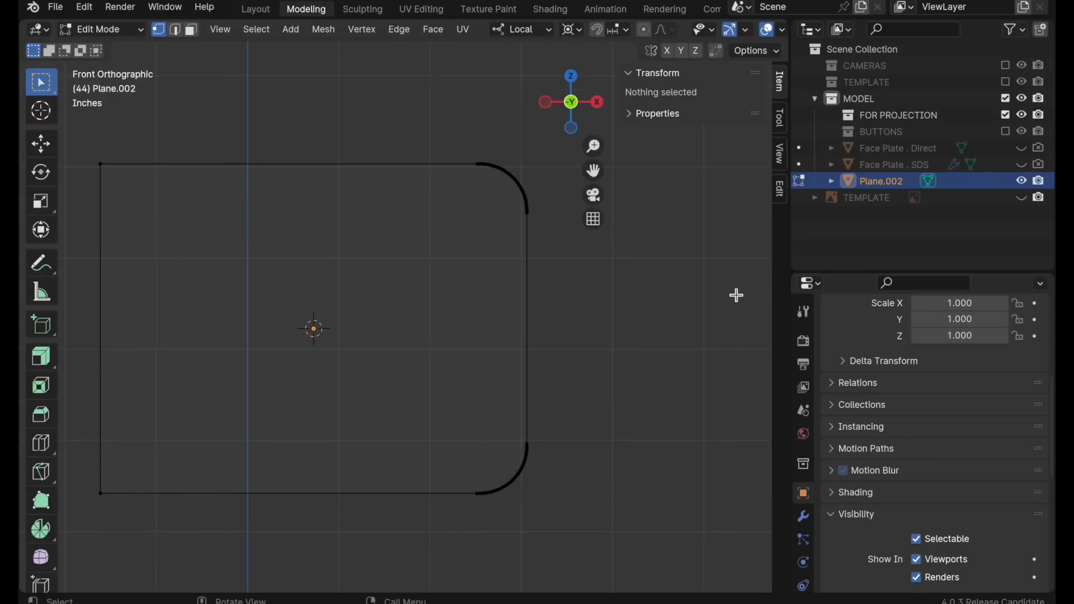
{"action": "left_click", "coordinate": [1021, 197]}
{"action": "key", "text": "c"}
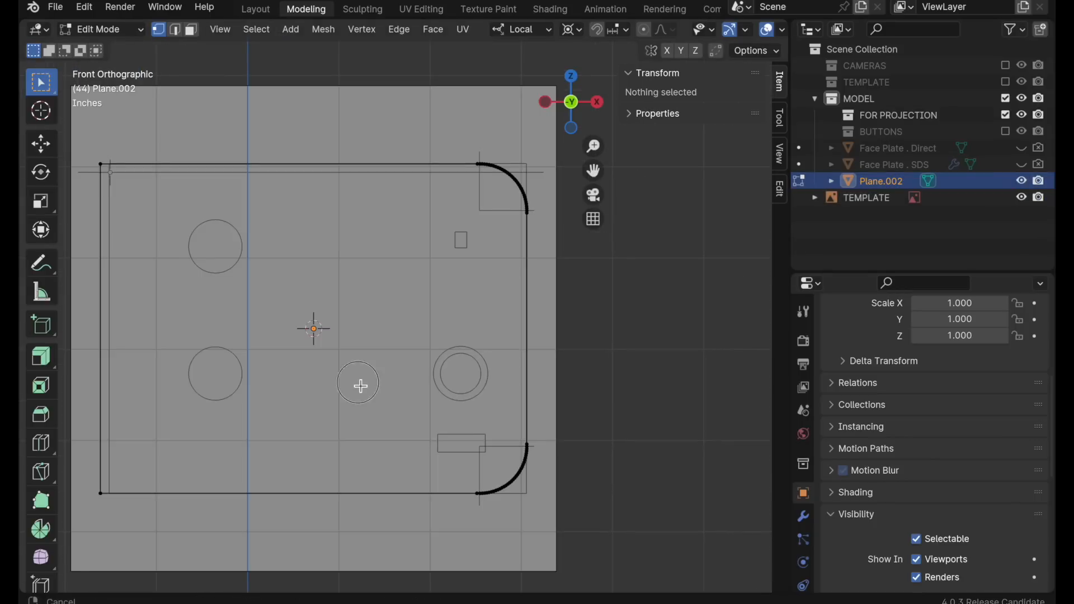
{"action": "left_click_drag", "start_coordinate": [360, 386], "coordinate": [414, 412], "text": "alt+shift"}
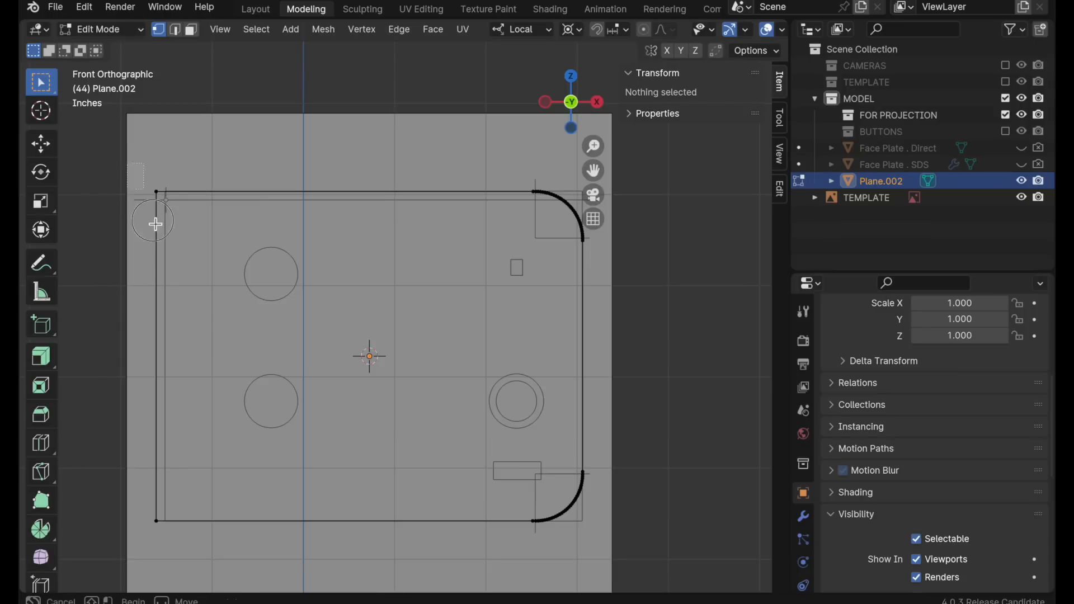
- Move the plate's two left corner vertices about 0.094" along X onto the template's left vertical line and clear the selection
{"action": "left_click_drag", "start_coordinate": [155, 224], "coordinate": [188, 545]}
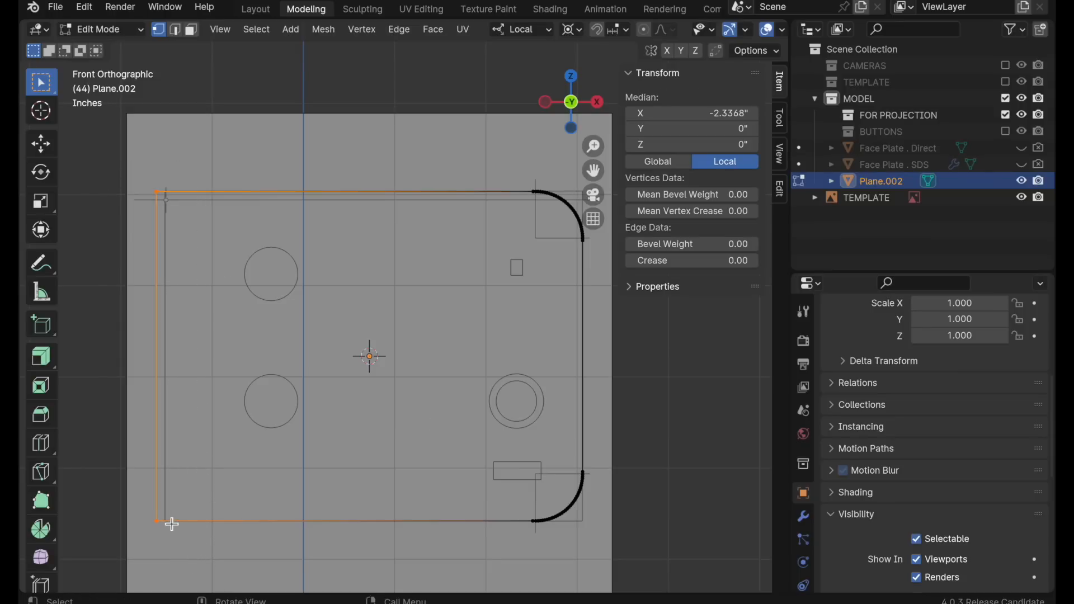
{"action": "scroll", "coordinate": [171, 524], "scroll_direction": "up", "scroll_amount": 5}
{"action": "key", "text": "g"}
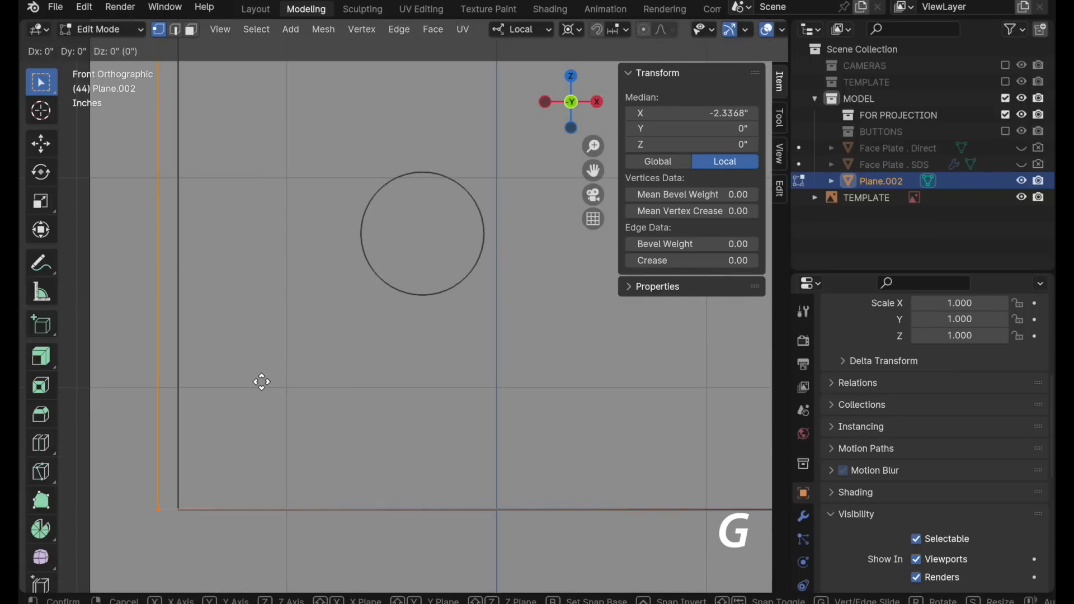
{"action": "key", "text": "x"}
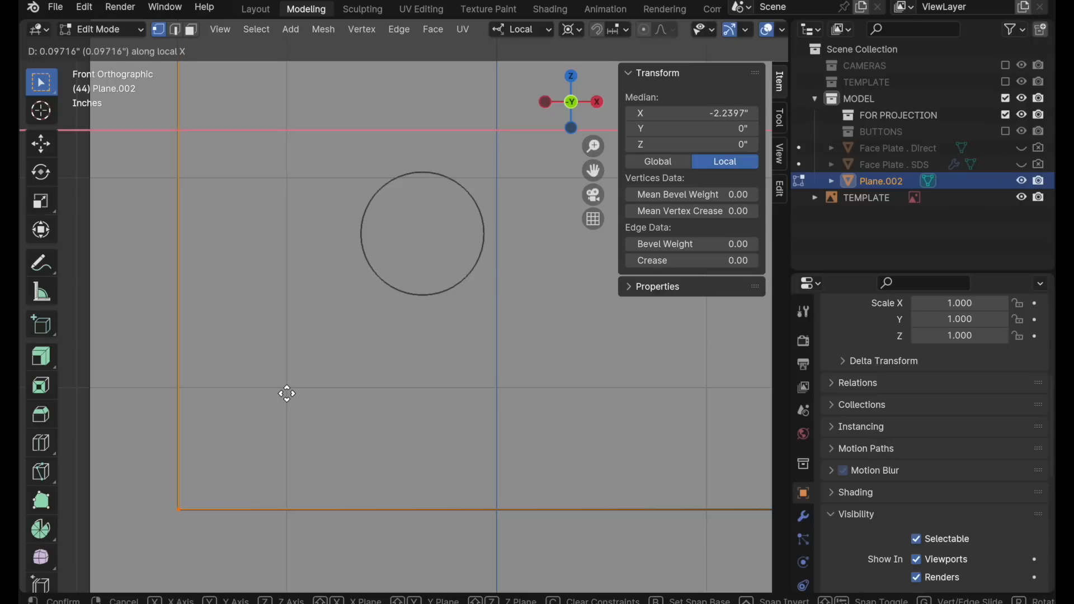
{"action": "left_click", "coordinate": [287, 391]}
{"action": "scroll", "coordinate": [335, 359], "scroll_direction": "down", "scroll_amount": 2}
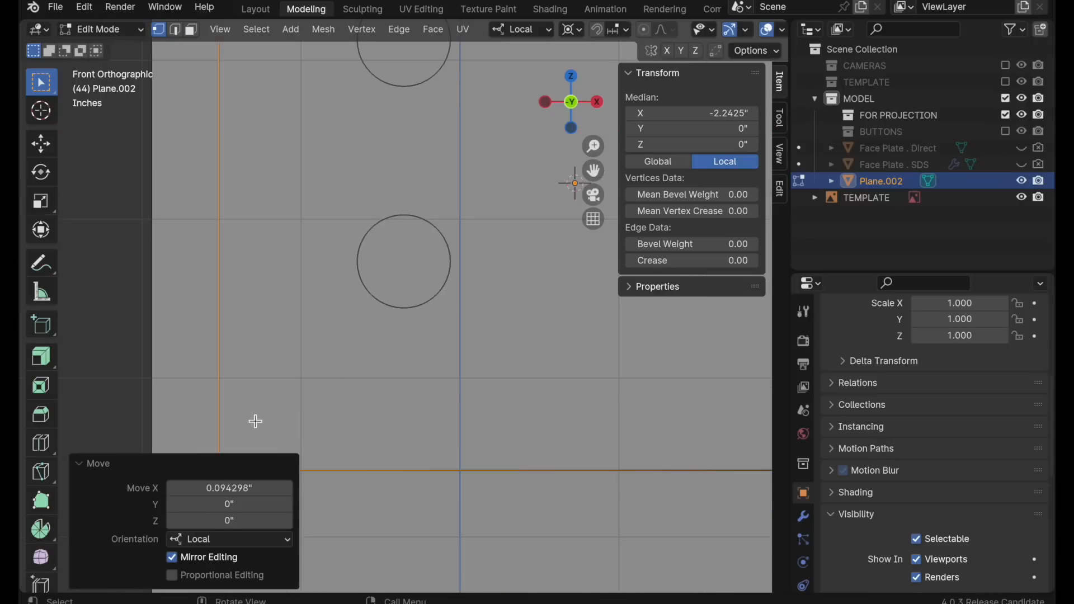
{"action": "left_click", "coordinate": [79, 464]}
{"action": "scroll", "coordinate": [356, 470], "scroll_direction": "down", "scroll_amount": 3}
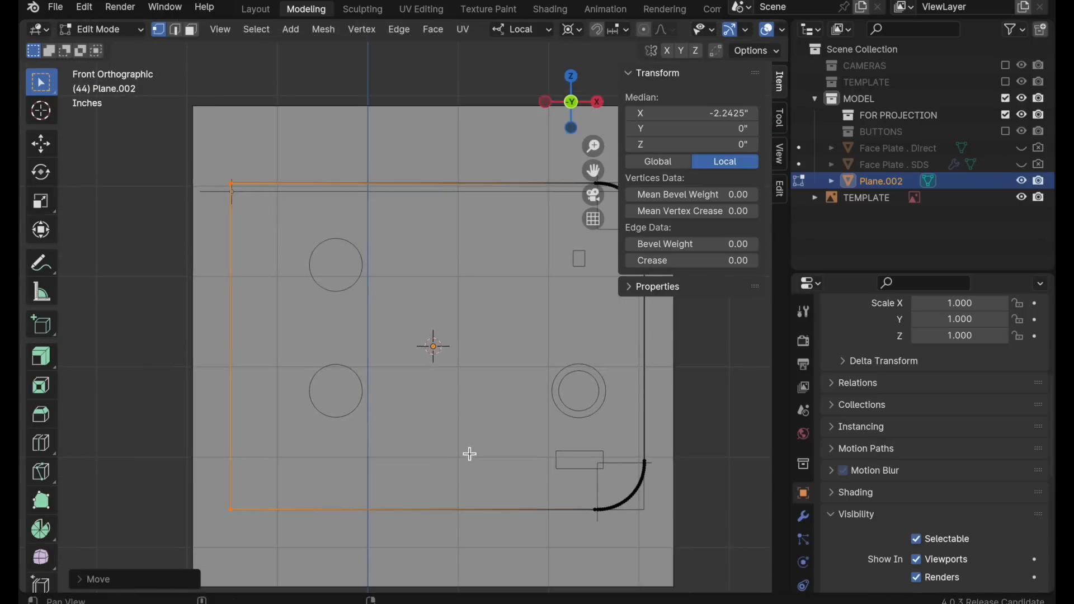
{"action": "middle_click_drag", "start_coordinate": [468, 451], "coordinate": [405, 425], "text": "shift"}
{"action": "key", "text": "alt+a"}
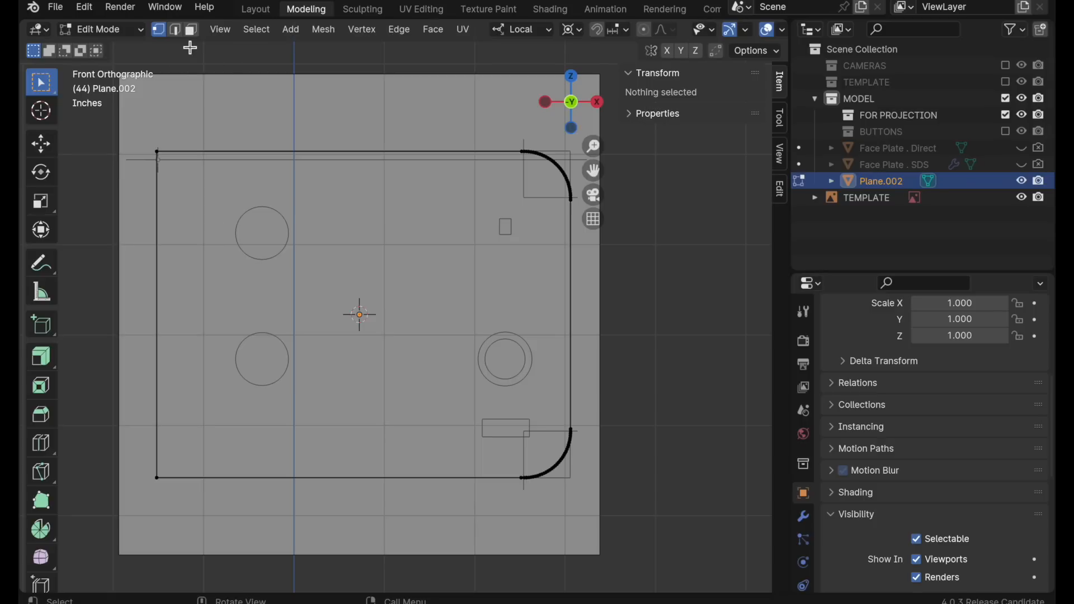
- Switch to face selection and select the plate's whole face
{"action": "left_click", "coordinate": [190, 29]}
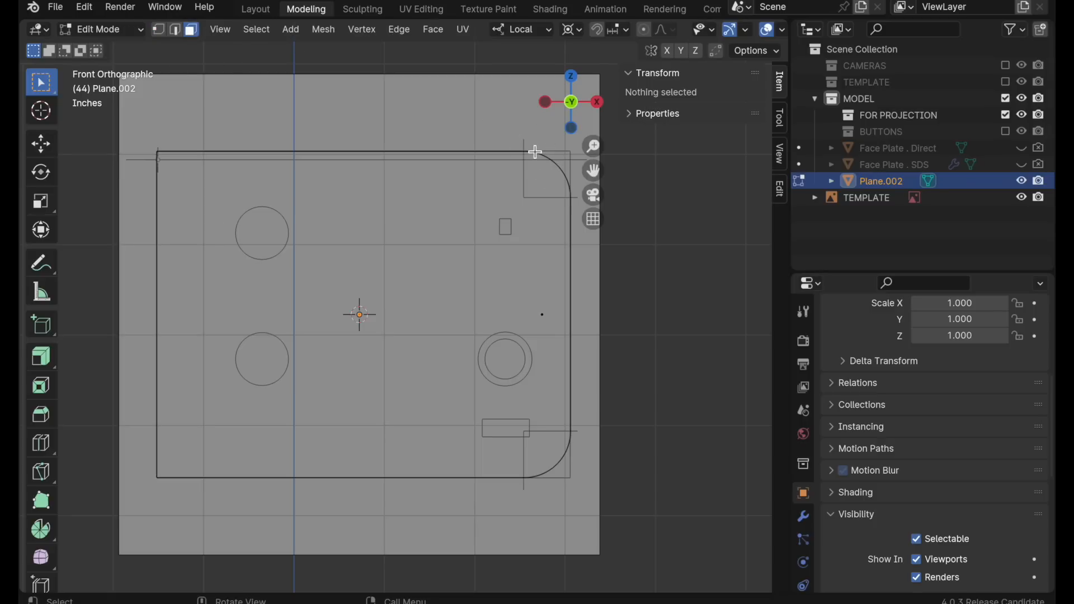
{"action": "left_click", "coordinate": [493, 229]}
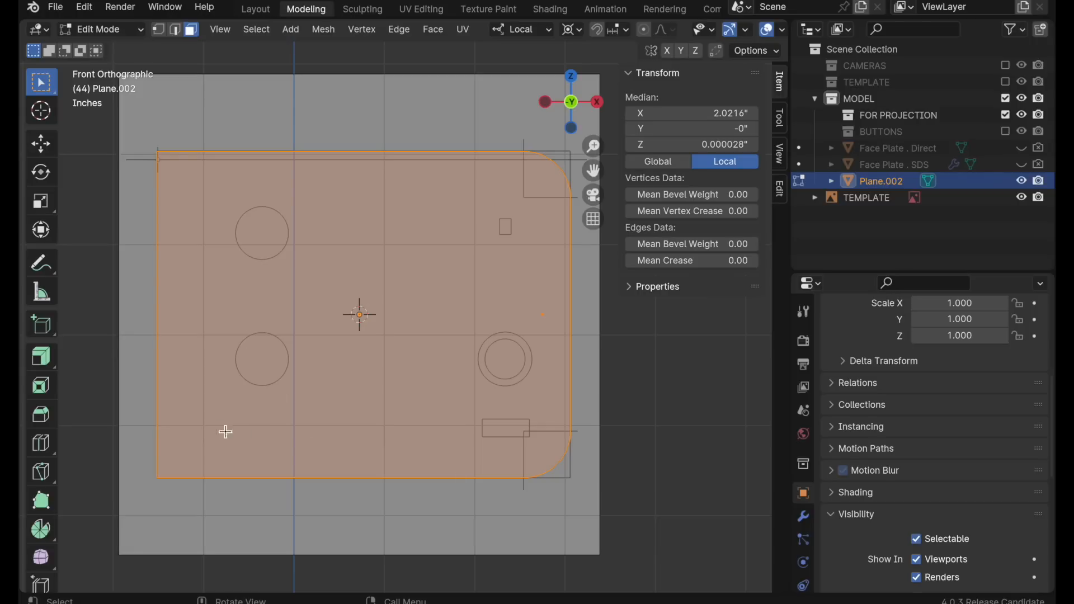
{"action": "middle_click_drag", "start_coordinate": [220, 414], "coordinate": [329, 420]}
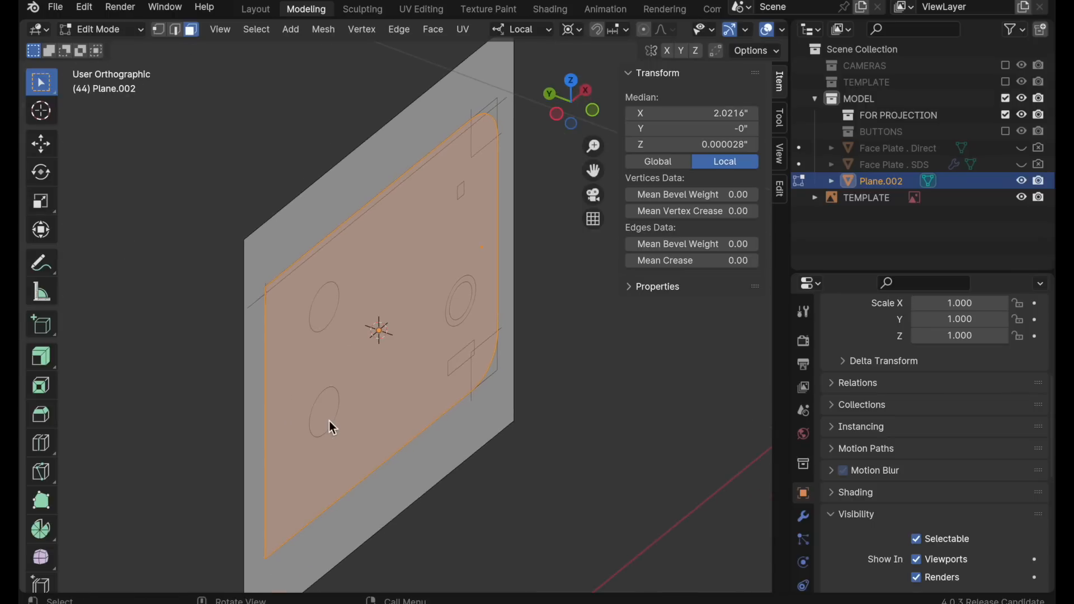
- Return to Object Mode and set the transform pivot point to Active Element
{"action": "left_click", "coordinate": [557, 115]}
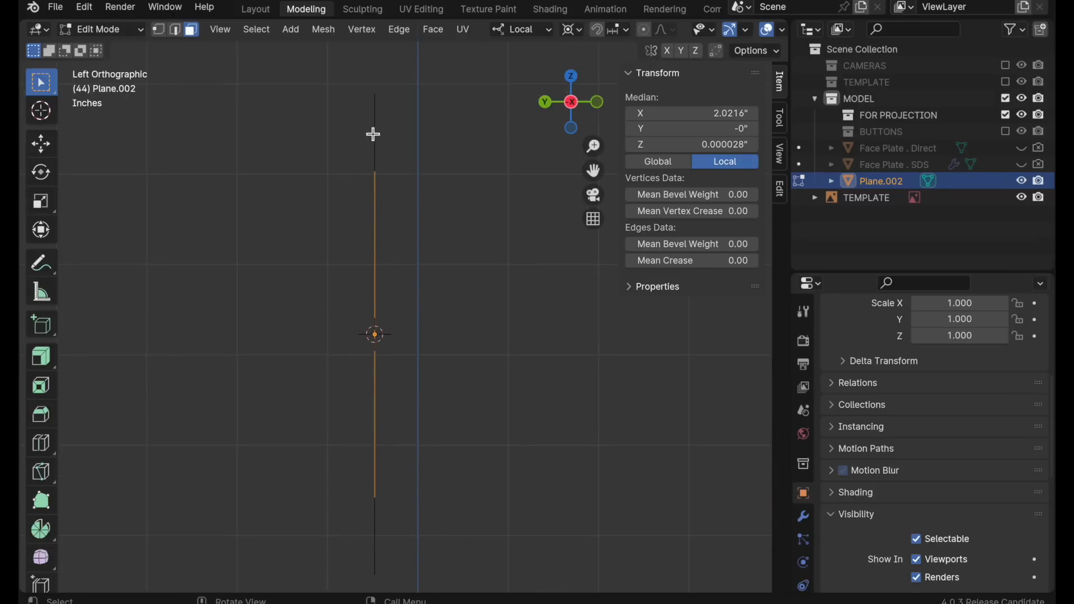
{"action": "key", "text": "Tab"}
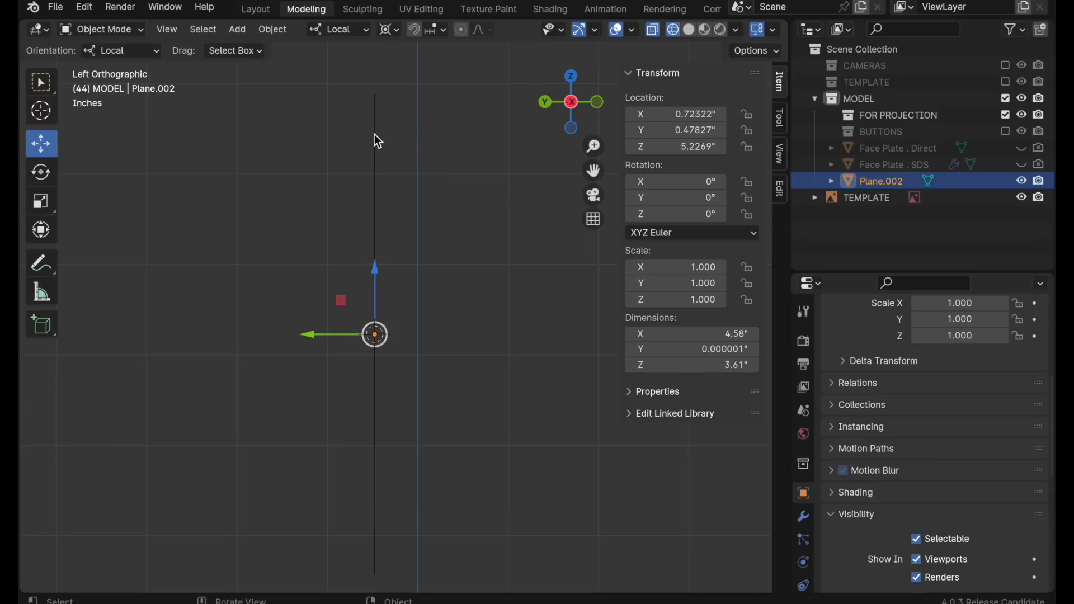
{"action": "key", "text": "period"}
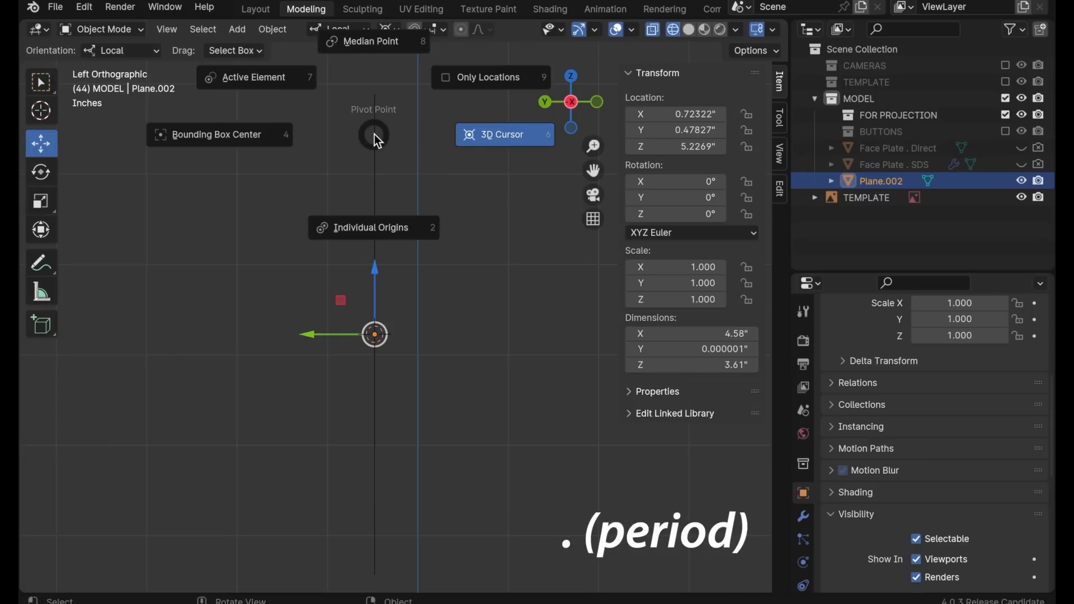
{"action": "left_click", "coordinate": [284, 76]}
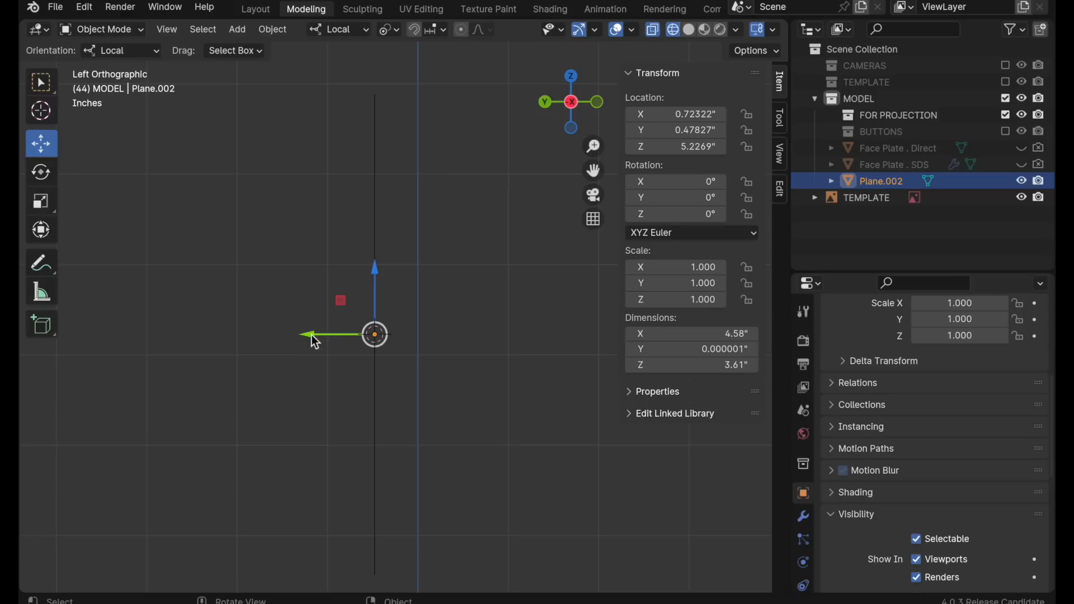
- Move the plate forward off the template along Y and set its Y location to 0
{"action": "left_click_drag", "start_coordinate": [312, 335], "coordinate": [339, 335]}
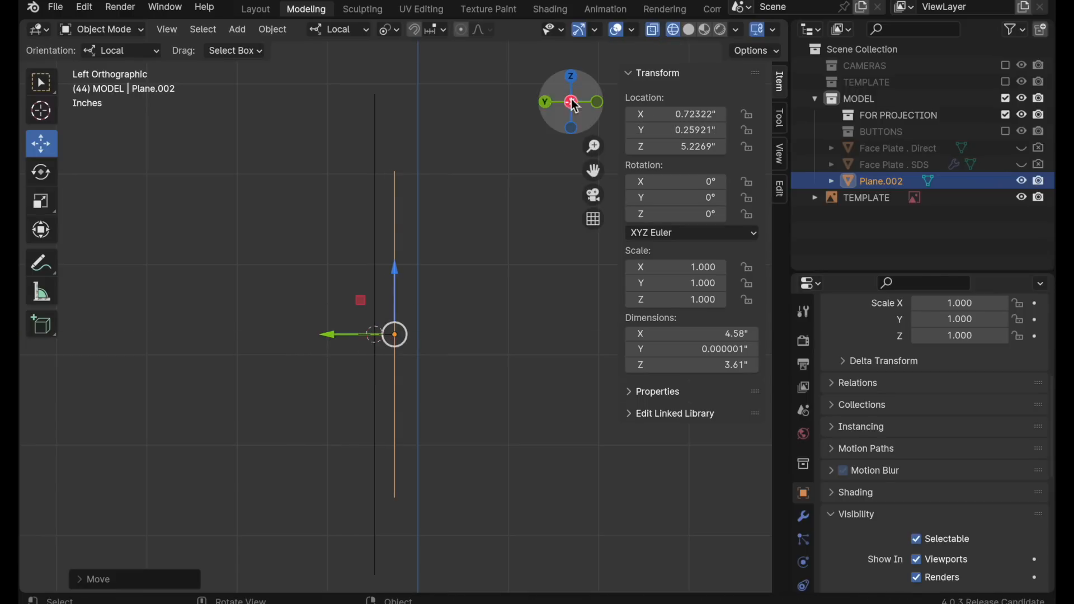
{"action": "left_click", "coordinate": [661, 130]}
{"action": "type", "text": "0"}
{"action": "key", "text": "Return"}
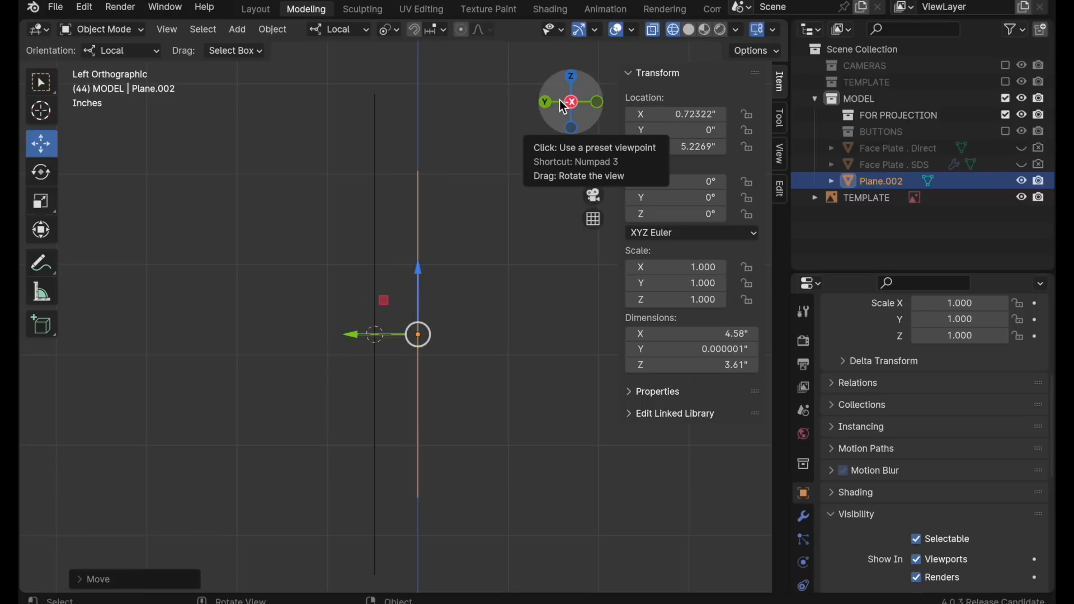
{"action": "left_click", "coordinate": [596, 103]}
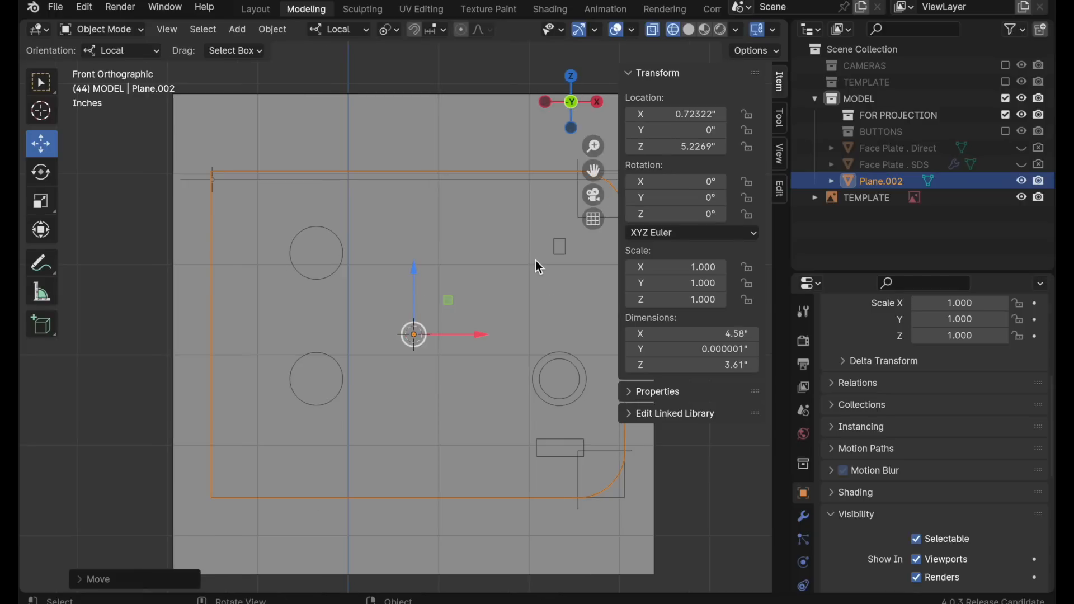
- In Edit Mode, switch to edge selection and deselect the plate's straight left edge, keeping the rest of the outline selected
{"action": "key", "text": "Tab"}
{"action": "middle_click_drag", "start_coordinate": [537, 264], "coordinate": [467, 267], "text": "shift"}
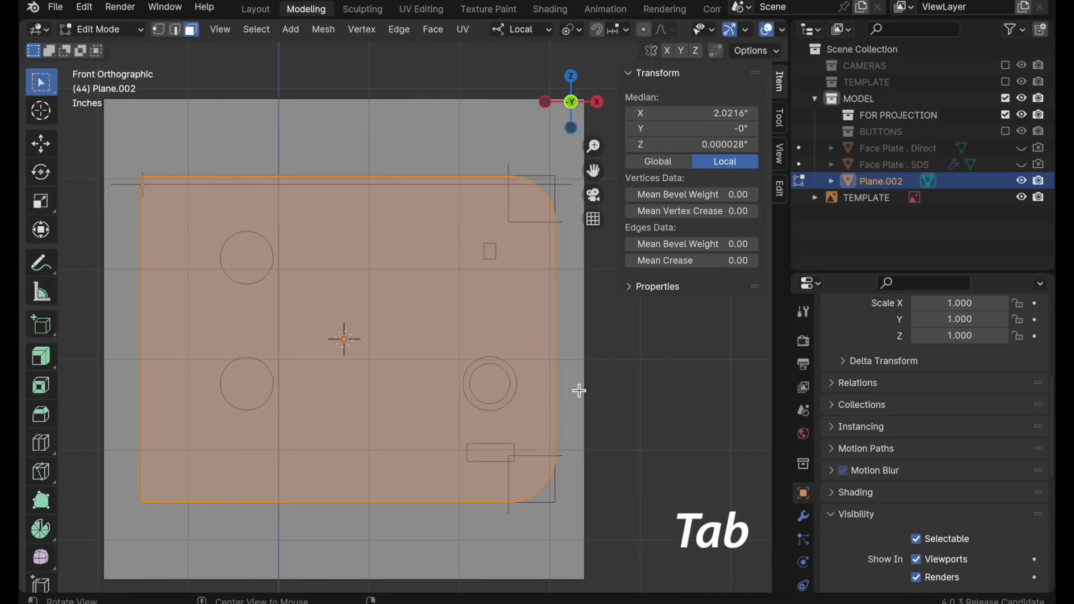
{"action": "middle_click_drag", "start_coordinate": [579, 391], "coordinate": [410, 313]}
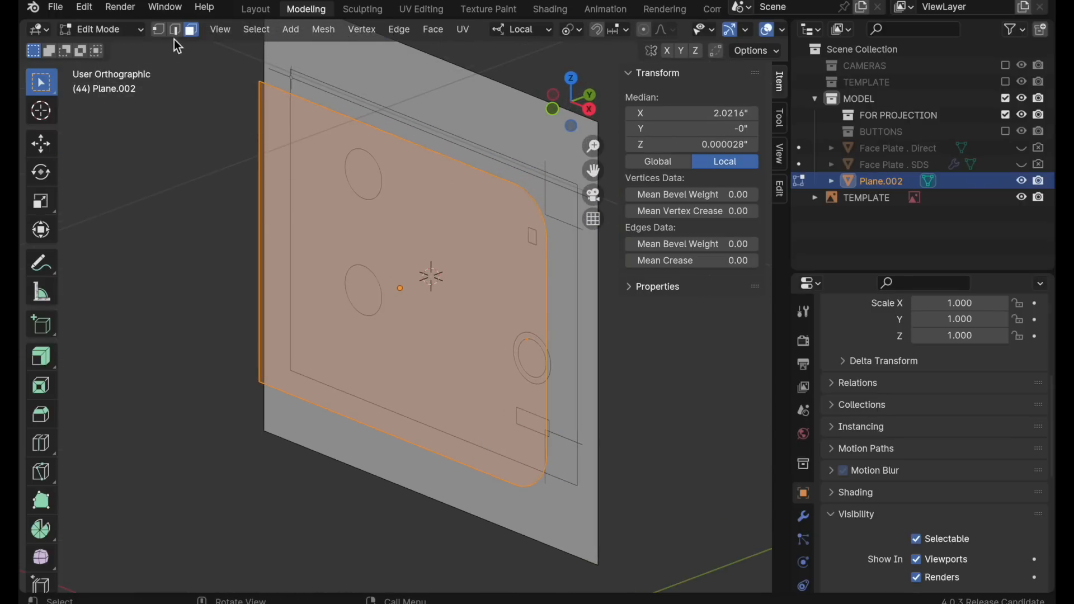
{"action": "left_click", "coordinate": [175, 29]}
{"action": "middle_click_drag", "start_coordinate": [355, 233], "coordinate": [304, 292], "text": "shift"}
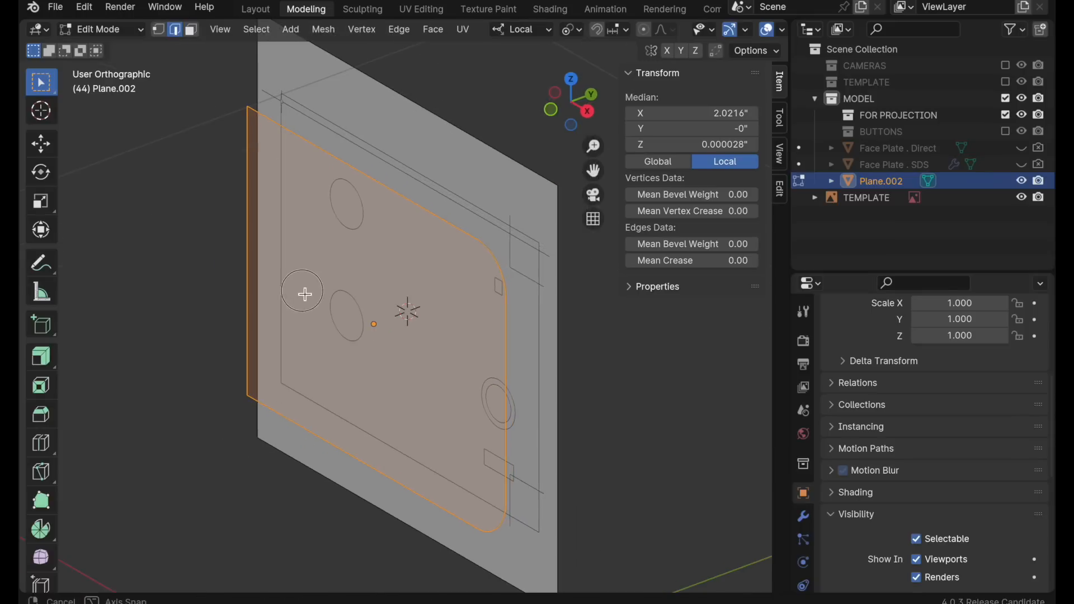
{"action": "left_click", "coordinate": [249, 215], "text": "shift"}
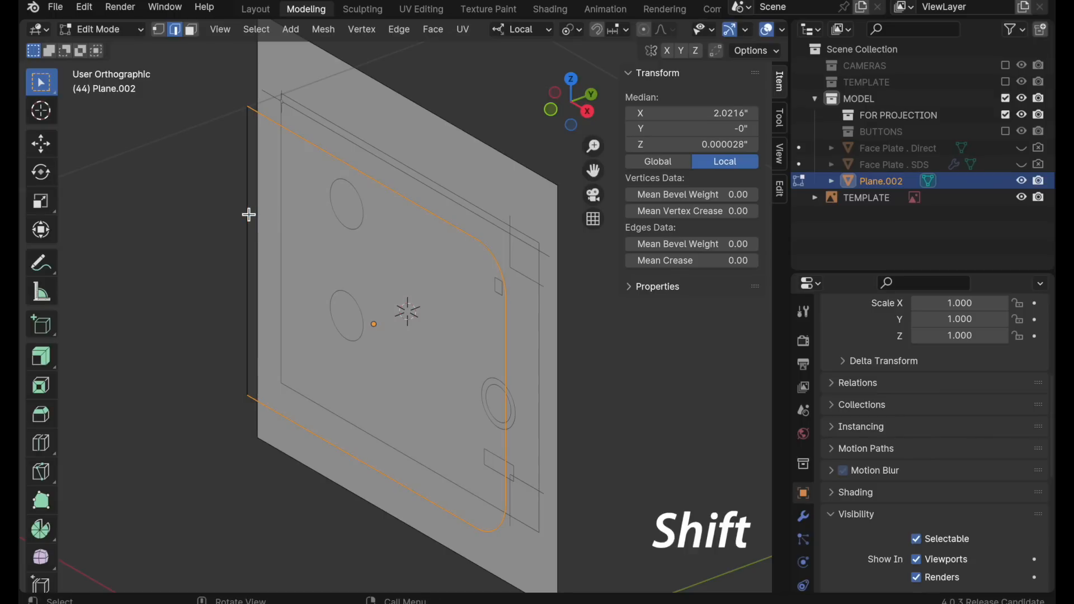
{"action": "middle_click_drag", "start_coordinate": [381, 259], "coordinate": [330, 281]}
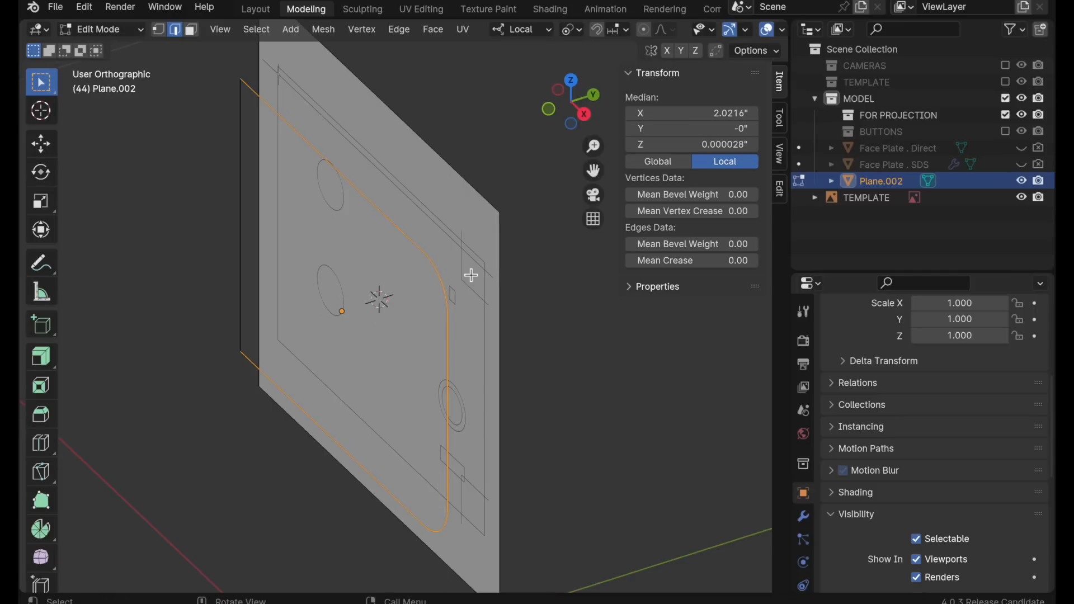
- Extrude the selected outline edges about 0.26" backward along local Y to form the plate's side walls
{"action": "key", "text": "e"}
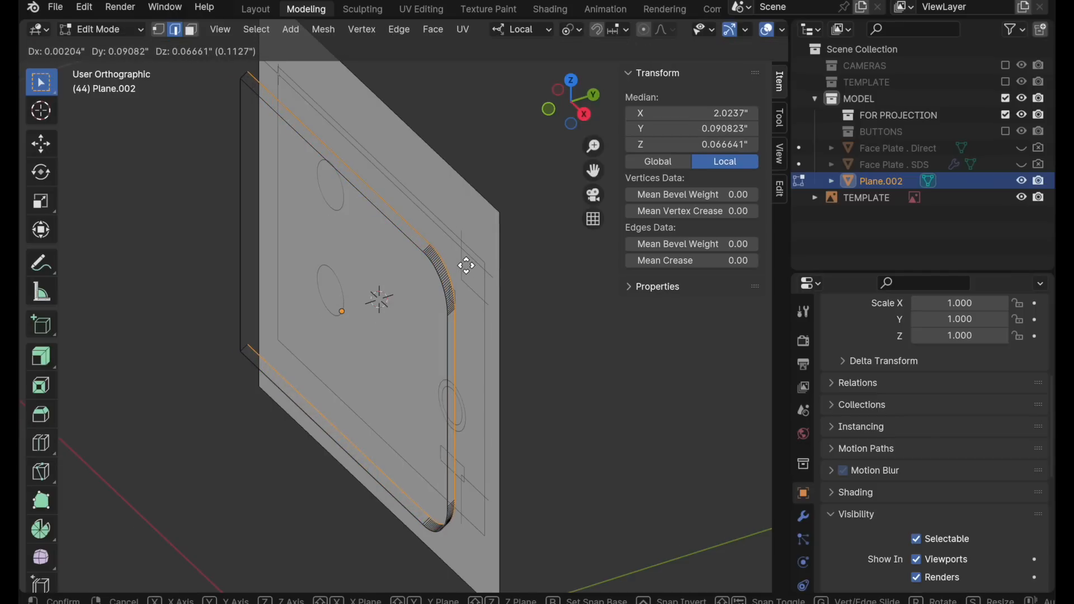
{"action": "key", "text": "y"}
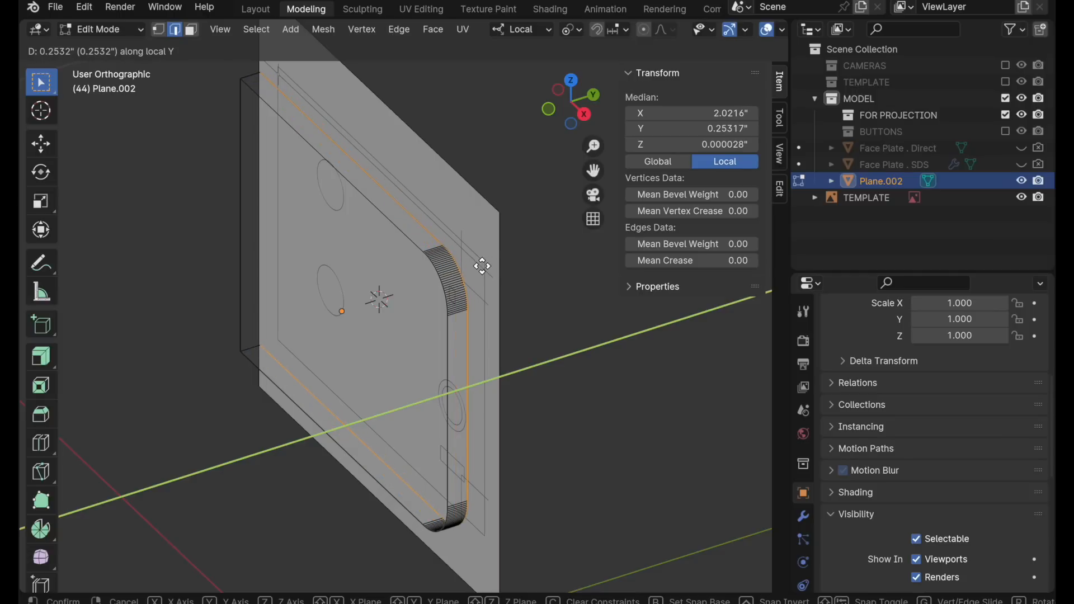
{"action": "left_click", "coordinate": [479, 262]}
{"action": "key", "text": "c"}
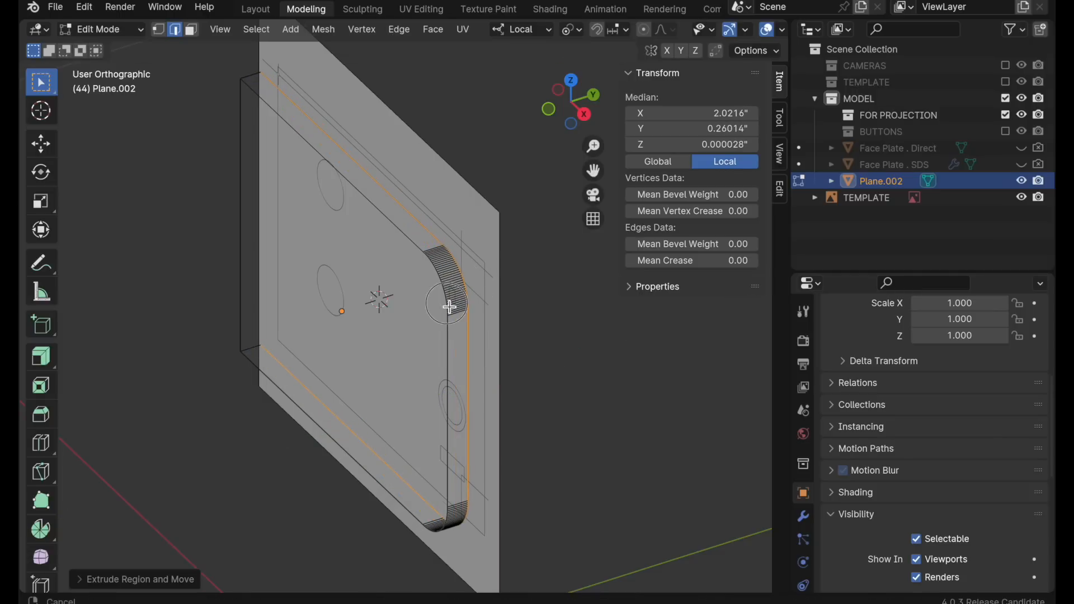
{"action": "right_click", "coordinate": [449, 306]}
{"action": "scroll", "coordinate": [450, 307], "scroll_direction": "up", "scroll_amount": 2}
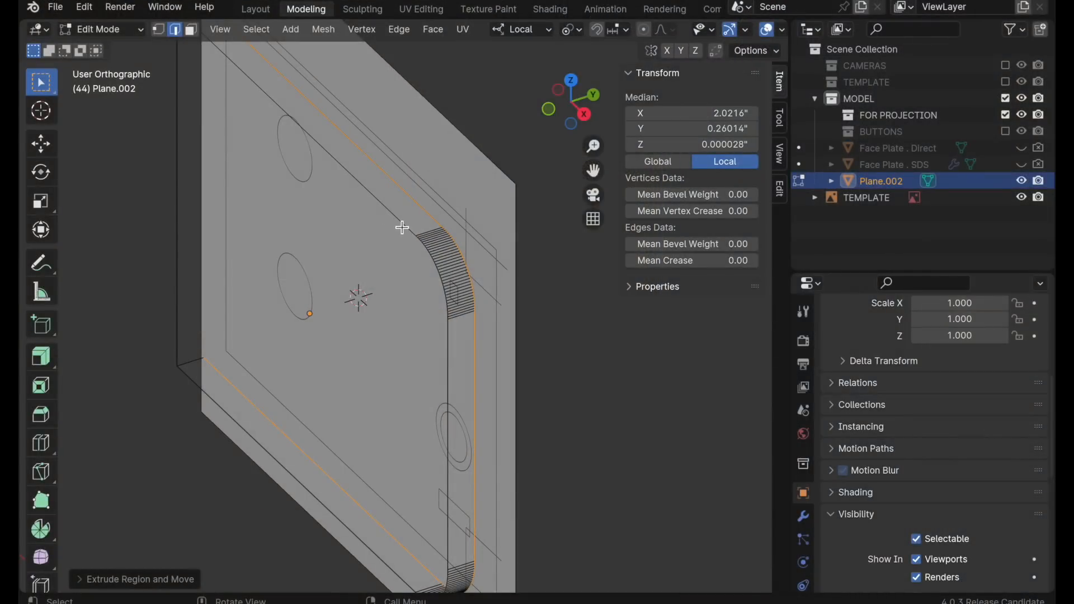
- Select the plate's front outline edges except the straight left one and activate the Bevel tool
{"action": "middle_click_drag", "start_coordinate": [460, 425], "coordinate": [417, 414]}
{"action": "left_click", "coordinate": [42, 414]}
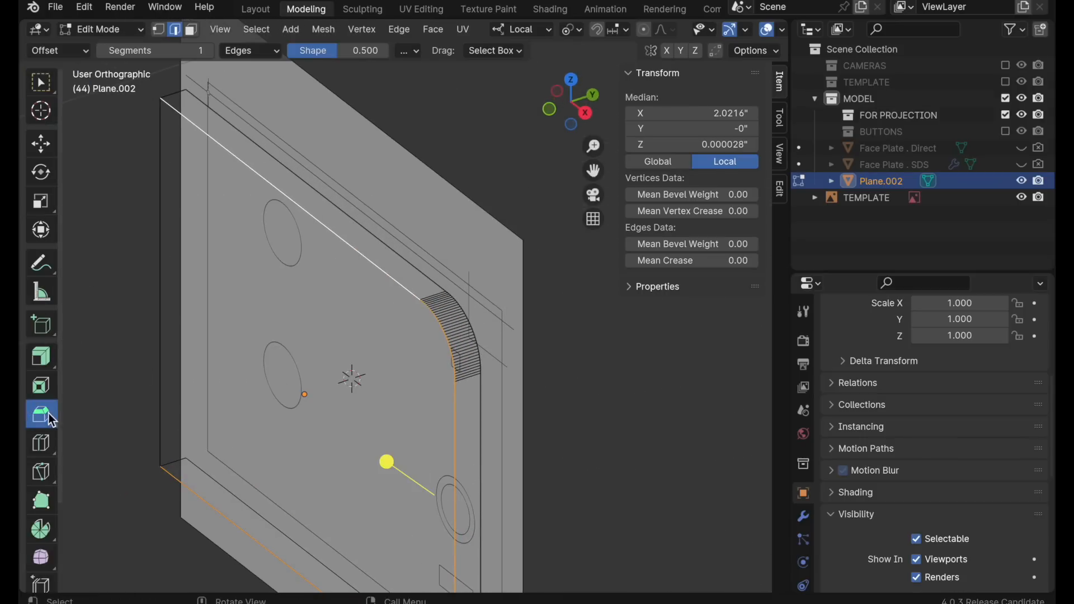
{"action": "middle_click_drag", "start_coordinate": [449, 336], "coordinate": [534, 261], "text": "ctrl"}
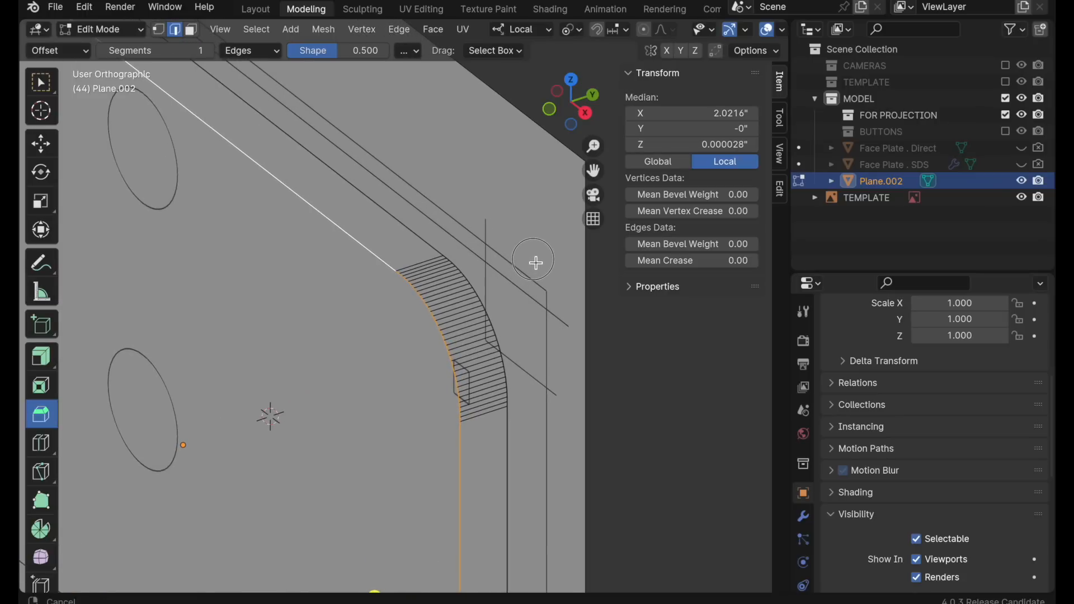
{"action": "left_click", "coordinate": [550, 110]}
{"action": "middle_click_drag", "start_coordinate": [345, 233], "coordinate": [500, 241], "text": "shift"}
{"action": "middle_click_drag", "start_coordinate": [161, 232], "coordinate": [469, 237], "text": "shift"}
{"action": "middle_click_drag", "start_coordinate": [315, 236], "coordinate": [383, 234], "text": "shift"}
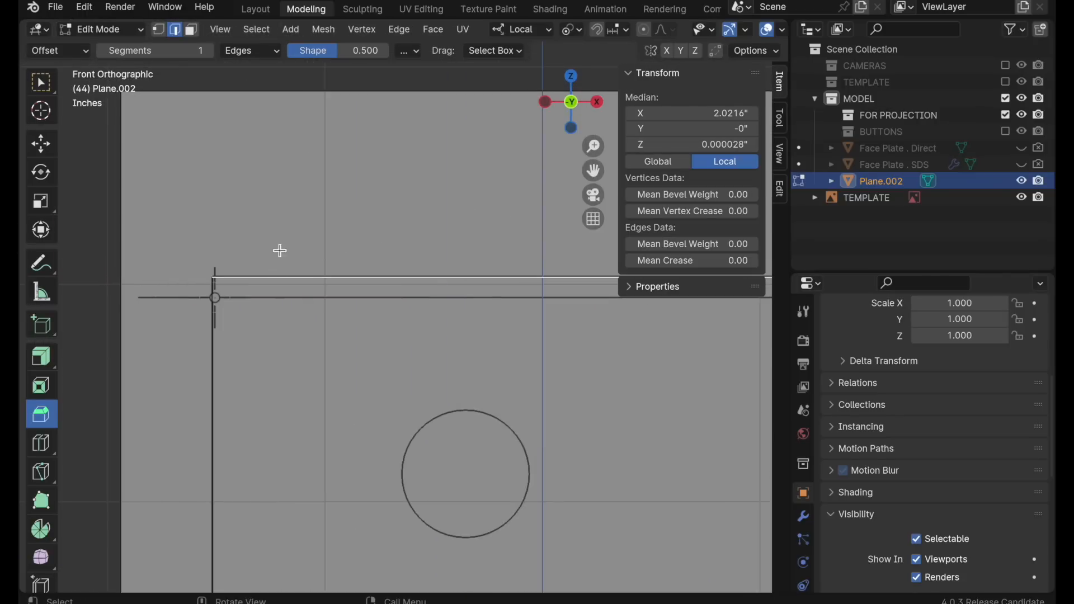
- Set the Bevel tool's drag action to Active Tool, with 2 segments and a shape of 1
{"action": "left_click", "coordinate": [489, 51]}
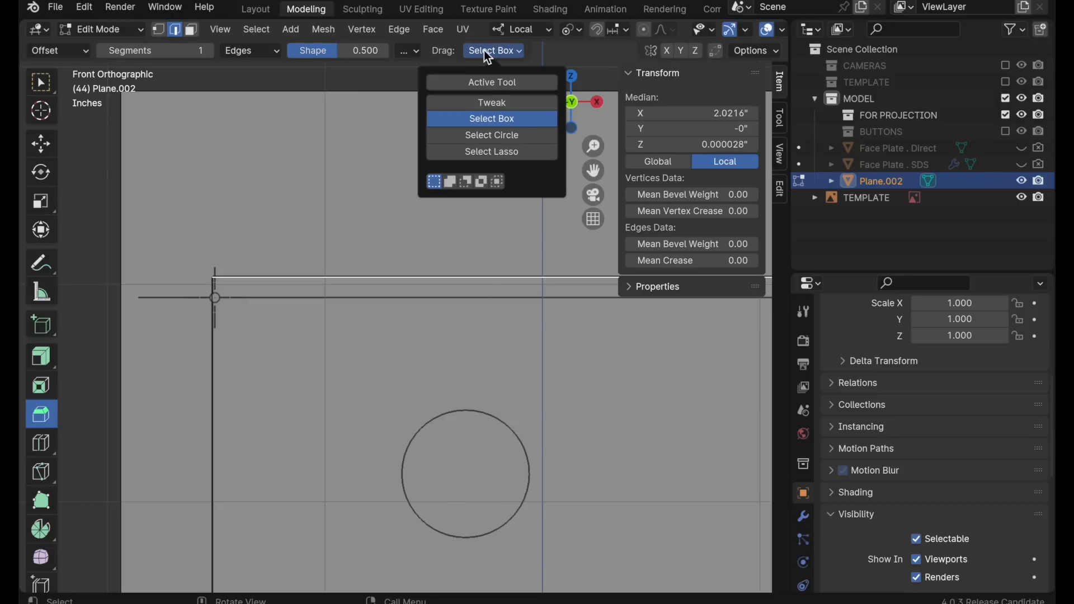
{"action": "left_click", "coordinate": [489, 83]}
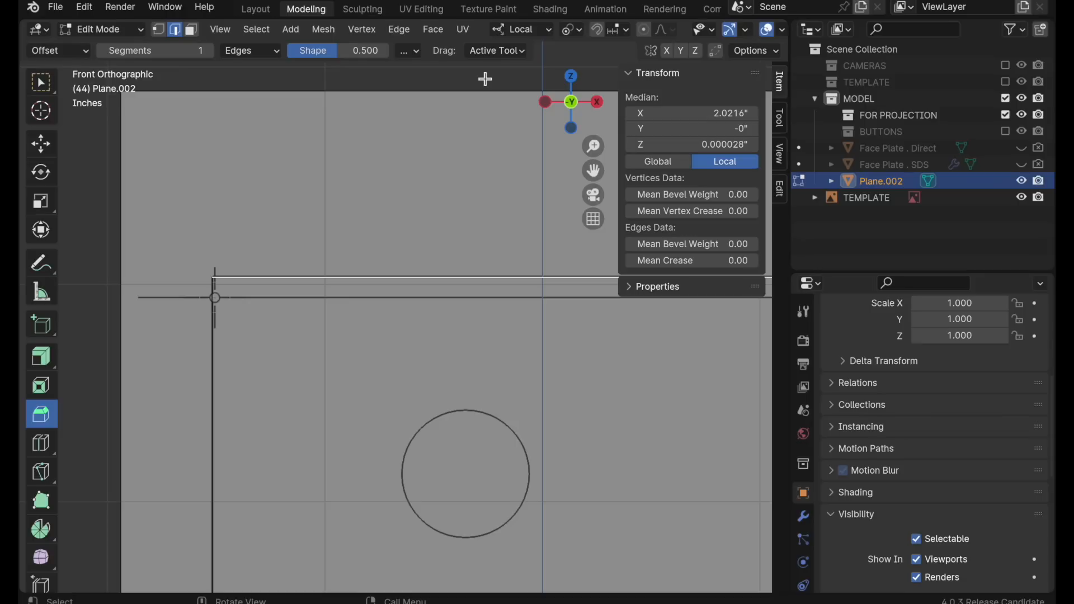
{"action": "left_click", "coordinate": [146, 53]}
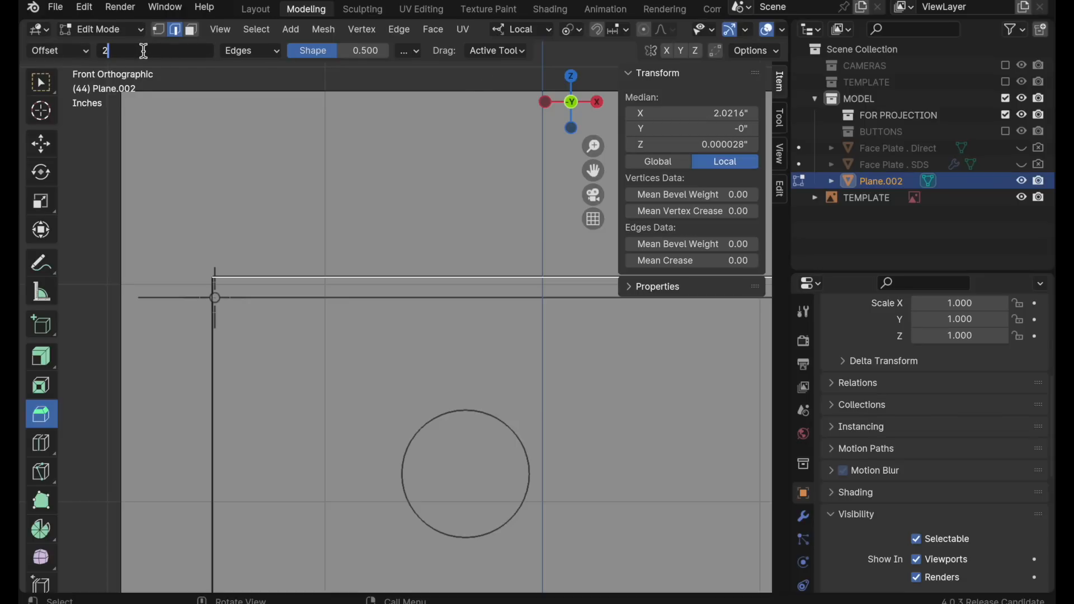
{"action": "type", "text": "2"}
{"action": "key", "text": "Tab"}
{"action": "type", "text": "1"}
{"action": "key", "text": "Return"}
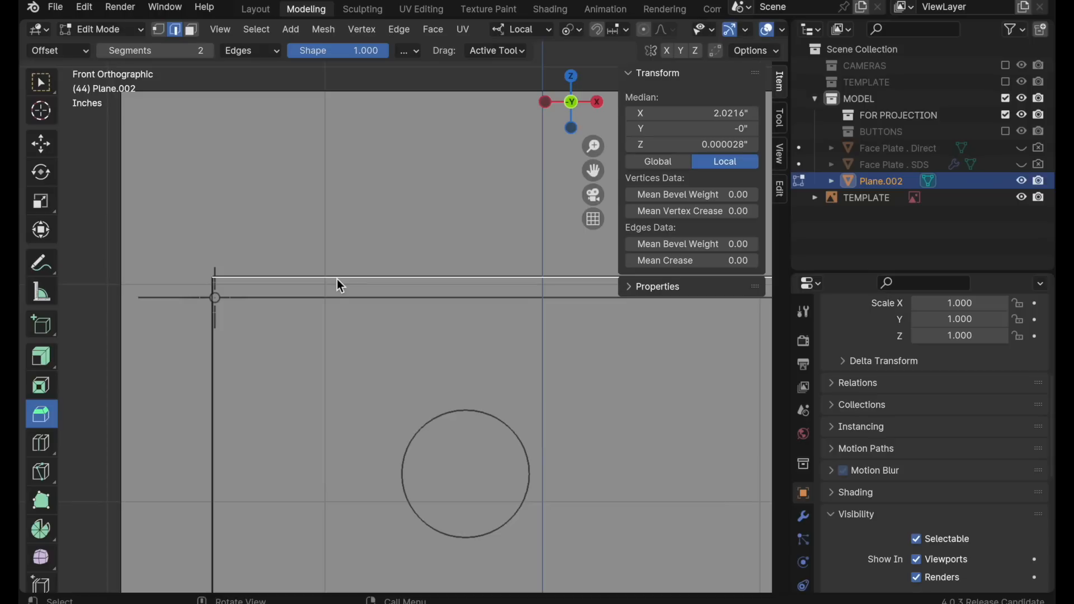
- Bevel the selected front outline edges of the plate and hide the TEMPLATE reference image
{"action": "mouse_move", "coordinate": [336, 280]}
{"action": "left_mouse_down"}
{"action": "mouse_move", "coordinate": [311, 272]}
{"action": "mouse_move", "coordinate": [330, 278]}
{"action": "mouse_move", "coordinate": [328, 287]}
{"action": "left_mouse_up"}
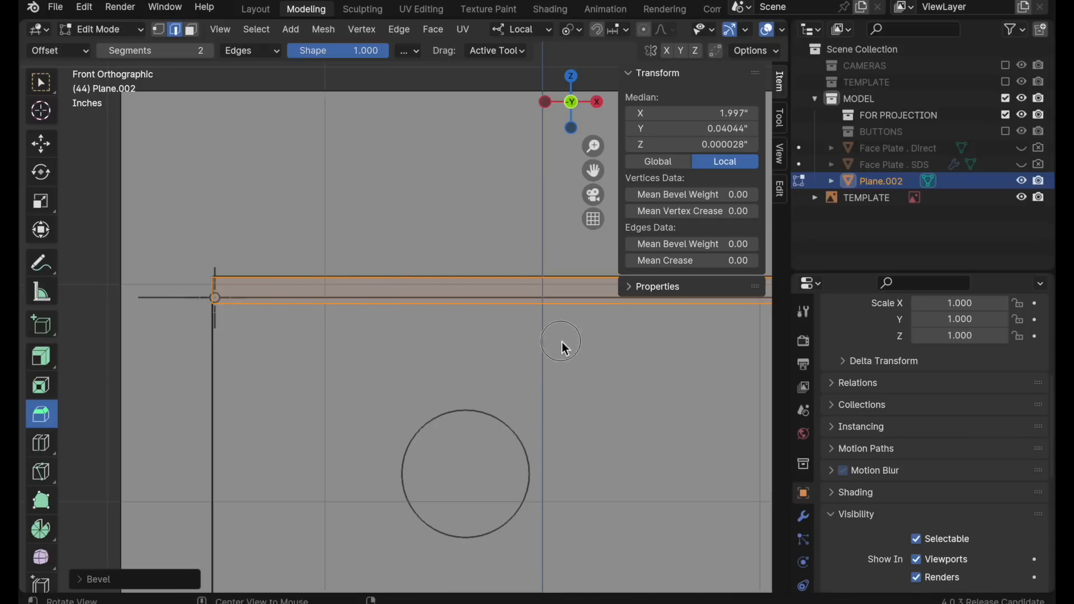
{"action": "middle_click_drag", "start_coordinate": [563, 347], "coordinate": [185, 307]}
{"action": "middle_click_drag", "start_coordinate": [420, 356], "coordinate": [367, 347], "text": "shift"}
{"action": "middle_click_drag", "start_coordinate": [434, 298], "coordinate": [468, 222], "text": "ctrl"}
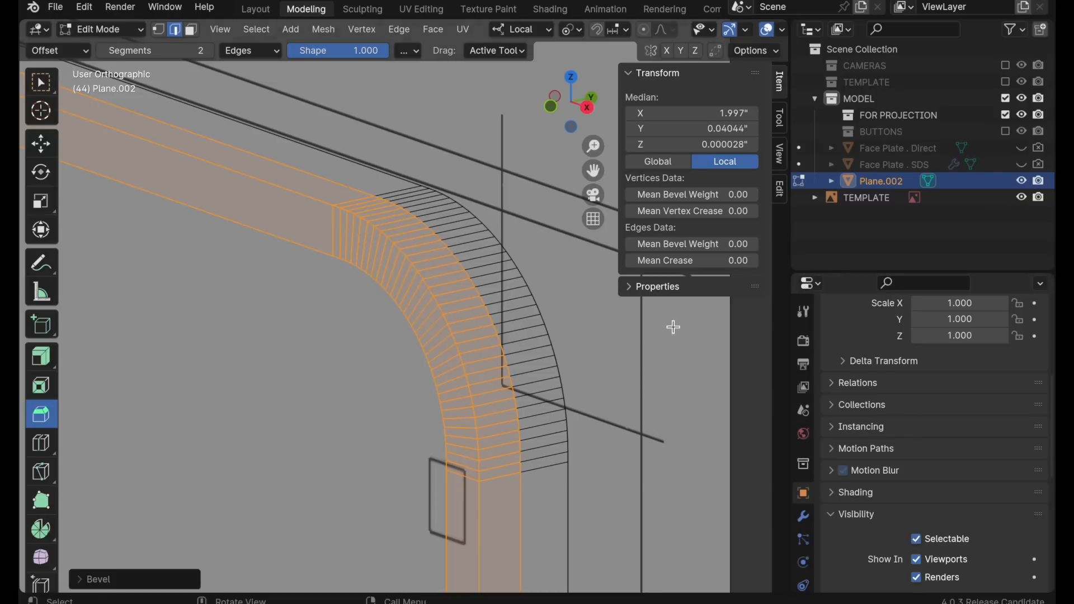
{"action": "left_click", "coordinate": [1020, 196]}
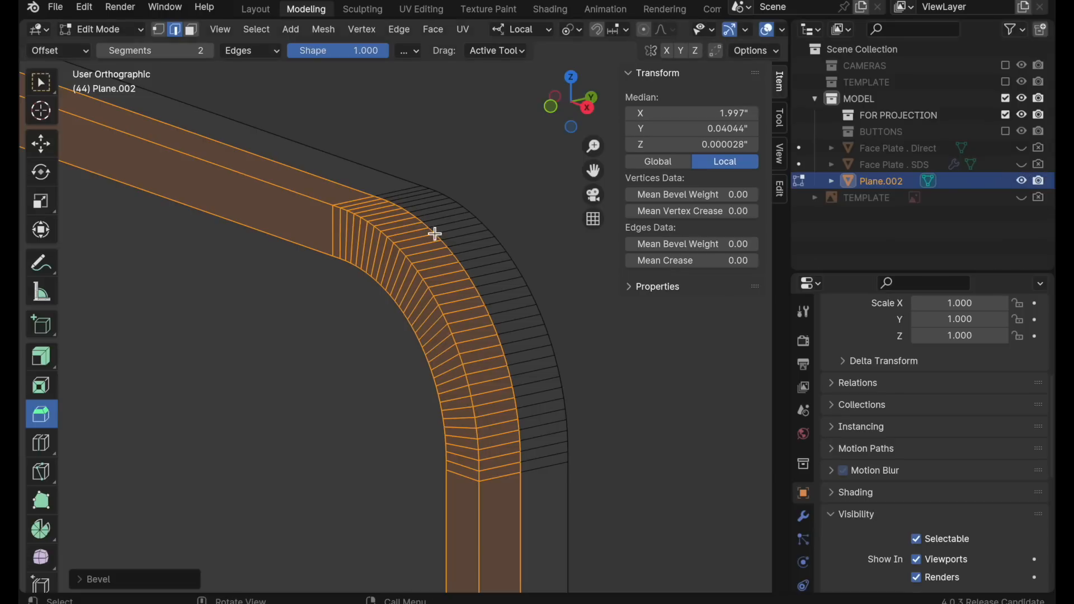
- Select the bevel's middle edge loop and bevel it about 0.1" with 5 segments and a shape of 0.5
{"action": "left_click", "coordinate": [312, 200], "text": "alt"}
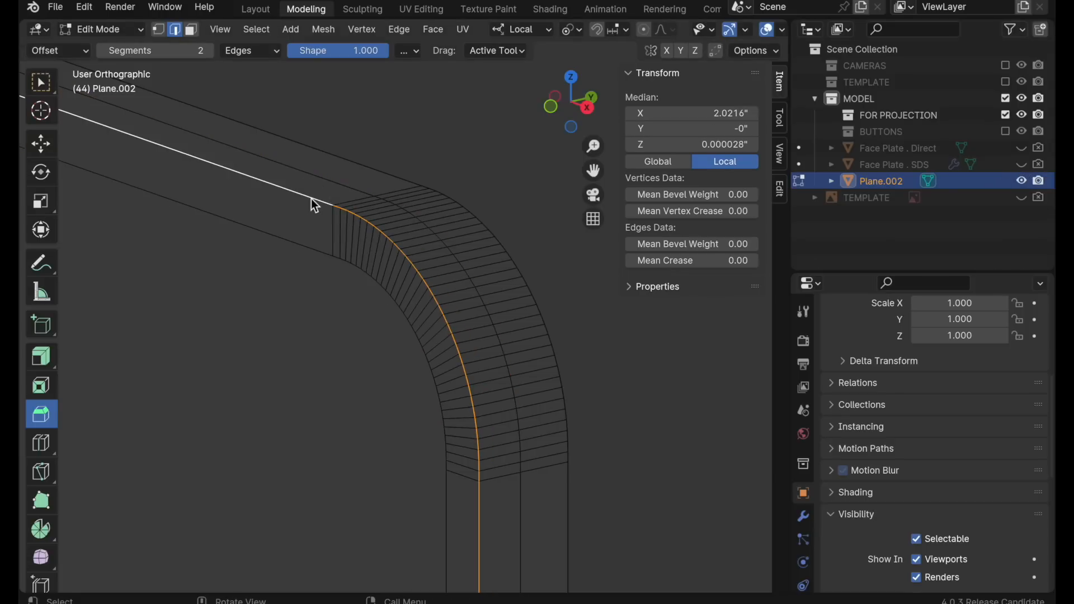
{"action": "middle_click_drag", "start_coordinate": [337, 204], "coordinate": [395, 292], "text": "shift"}
{"action": "middle_click_drag", "start_coordinate": [457, 369], "coordinate": [535, 253], "text": "ctrl"}
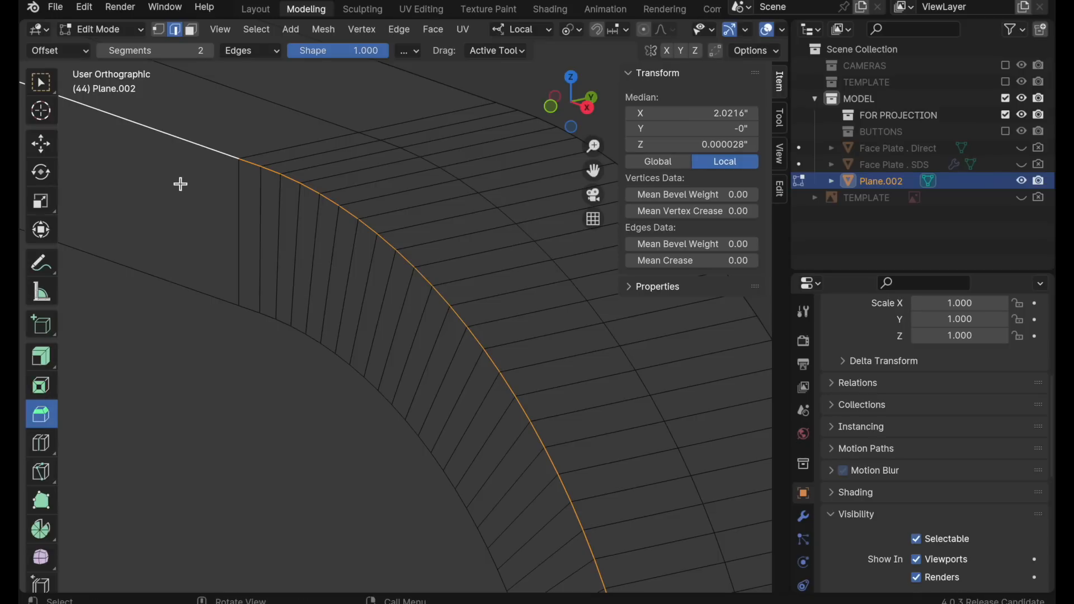
{"action": "left_click", "coordinate": [187, 53]}
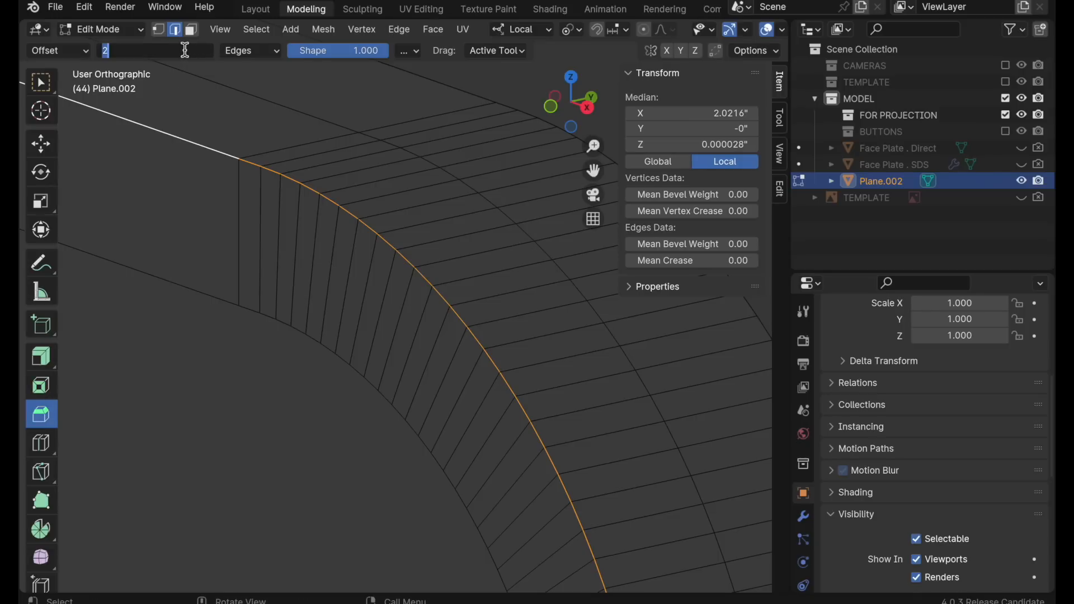
{"action": "type", "text": "5"}
{"action": "key", "text": "Tab"}
{"action": "key", "text": "BackSpace"}
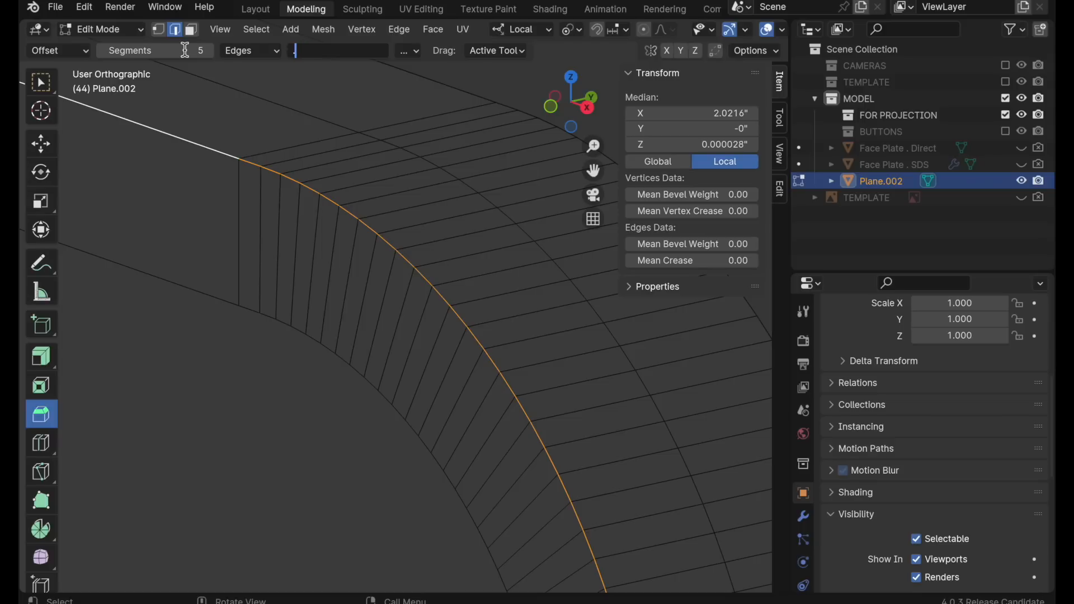
{"action": "type", "text": ".5"}
{"action": "key", "text": "Return"}
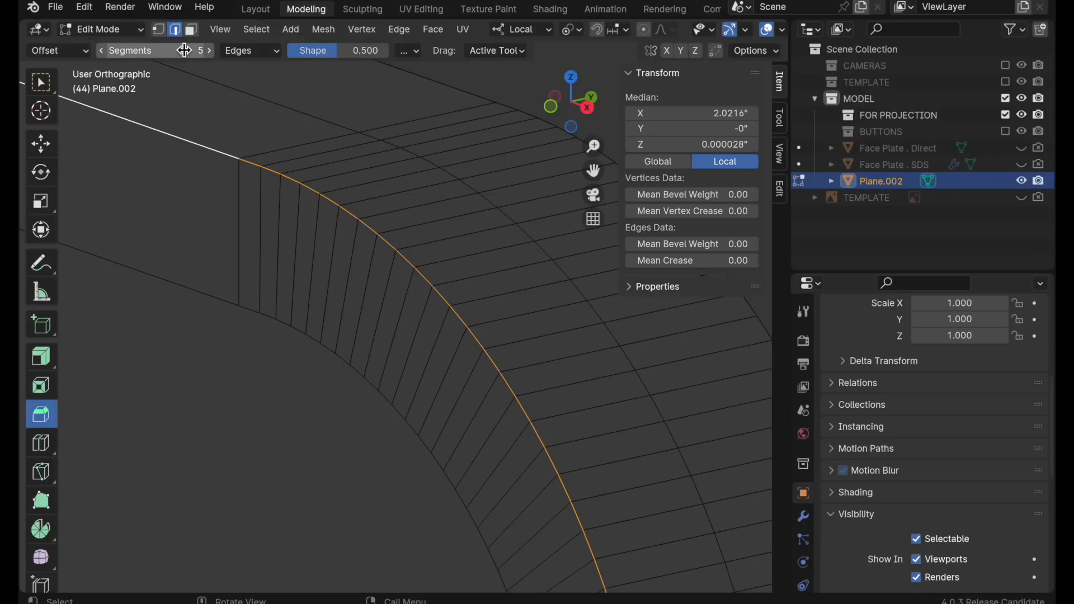
{"action": "left_click_drag", "start_coordinate": [467, 323], "coordinate": [397, 275]}
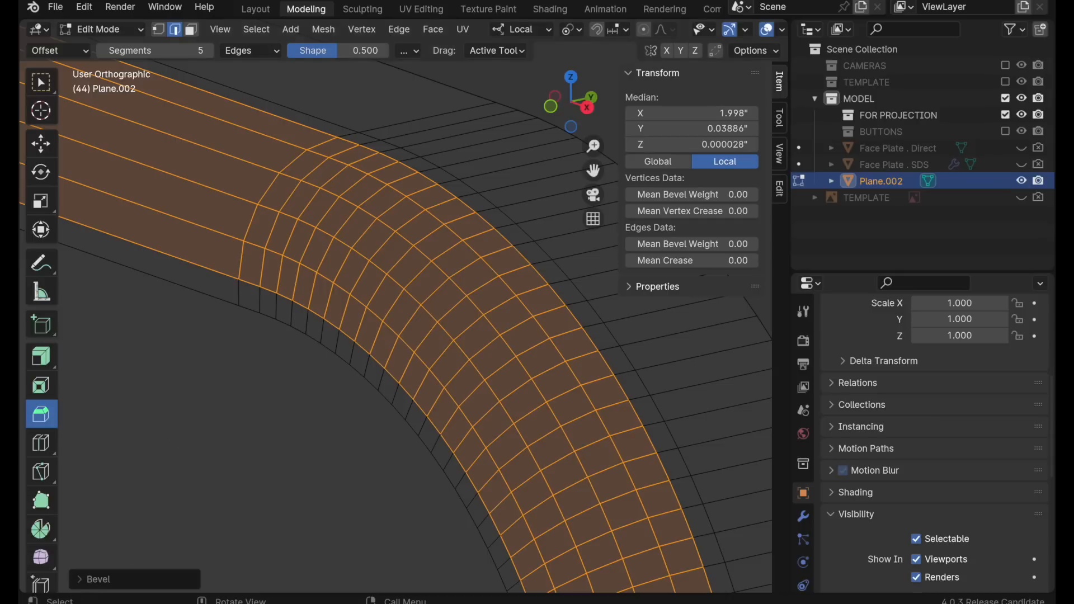
- Increase the rounded bevel's segments to 10
{"action": "left_click", "coordinate": [87, 580]}
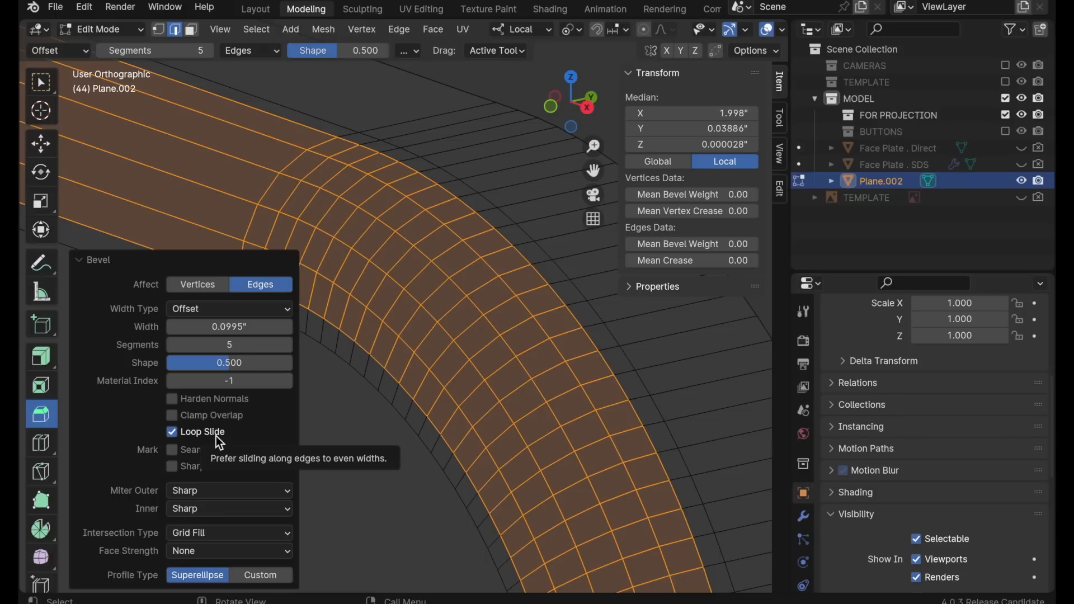
{"action": "left_click", "coordinate": [233, 345]}
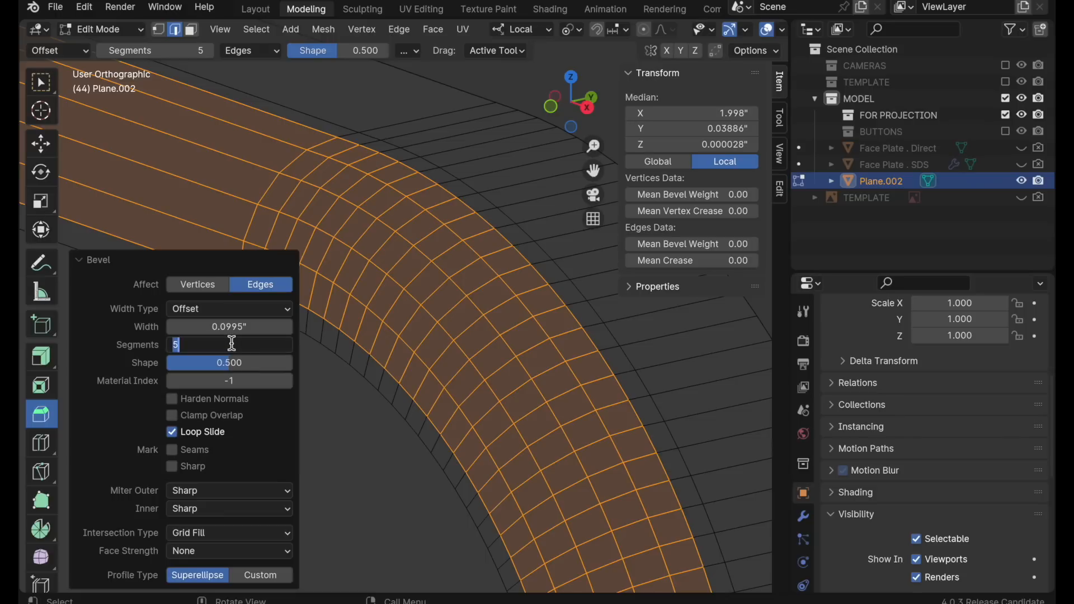
{"action": "key", "text": "Return"}
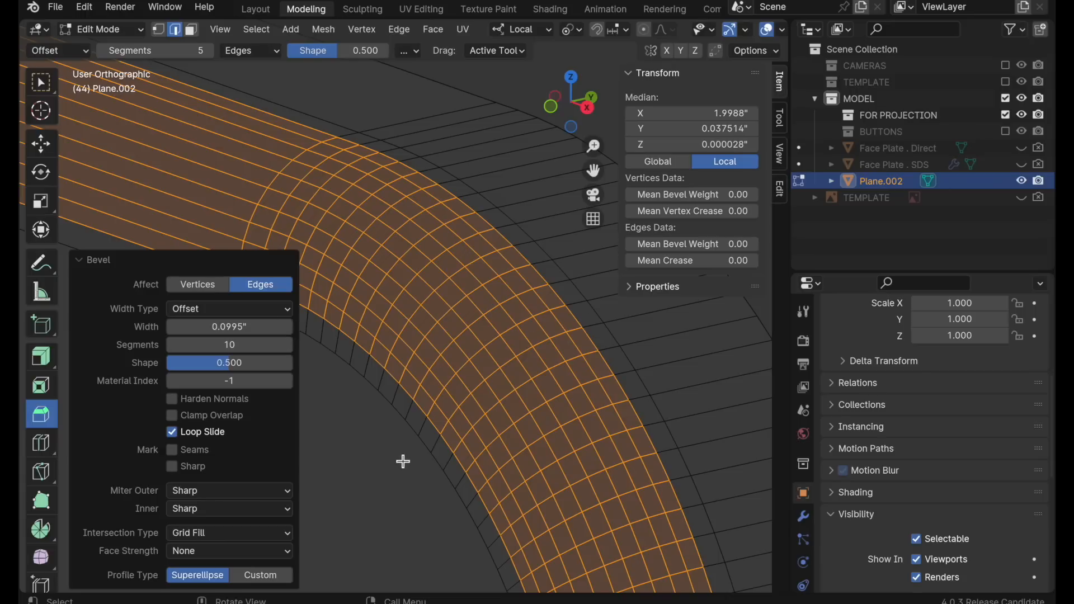
- In face selection, select the narrow face loop inside the bevel and the large front face to inspect them, then clear the selection
{"action": "left_click", "coordinate": [552, 105]}
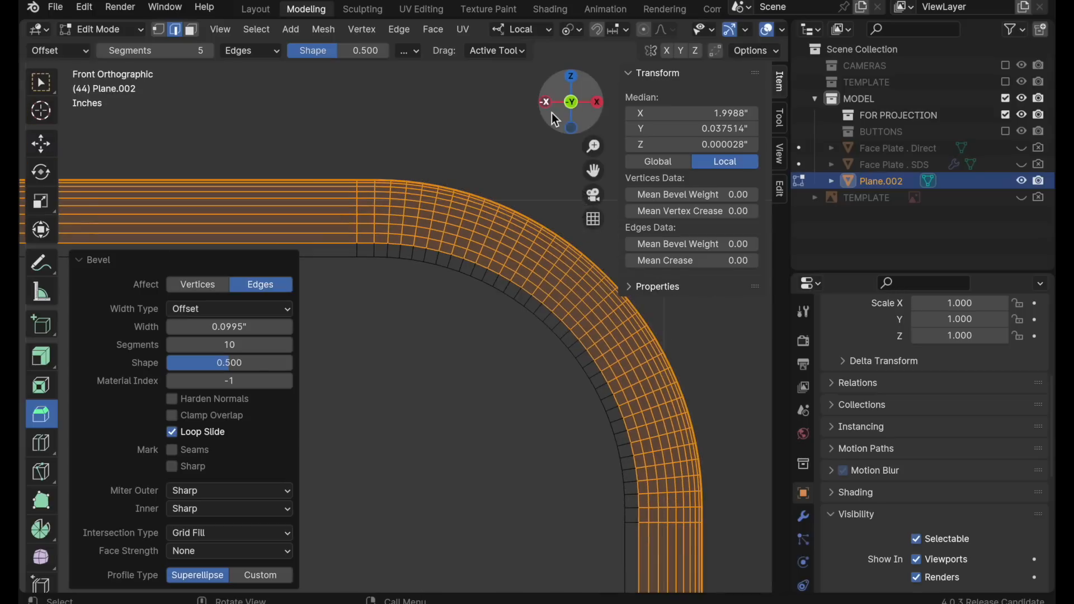
{"action": "middle_click_drag", "start_coordinate": [477, 199], "coordinate": [359, 335], "text": "ctrl"}
{"action": "middle_click_drag", "start_coordinate": [455, 308], "coordinate": [458, 464], "text": "shift"}
{"action": "middle_click_drag", "start_coordinate": [455, 427], "coordinate": [591, 277], "text": "ctrl"}
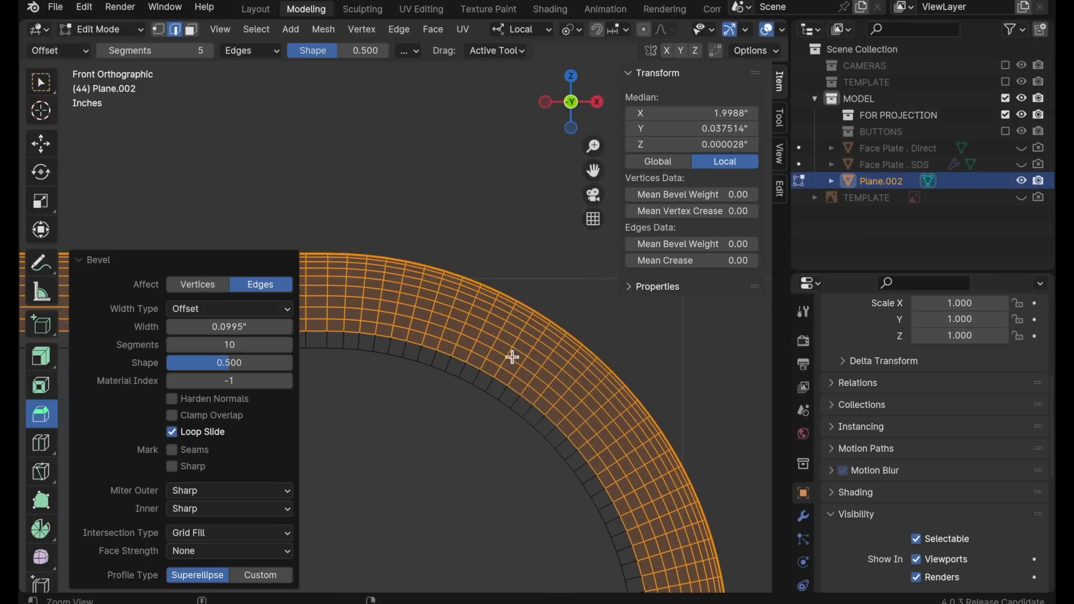
{"action": "key", "text": "3"}
{"action": "left_click", "coordinate": [481, 383], "text": "alt"}
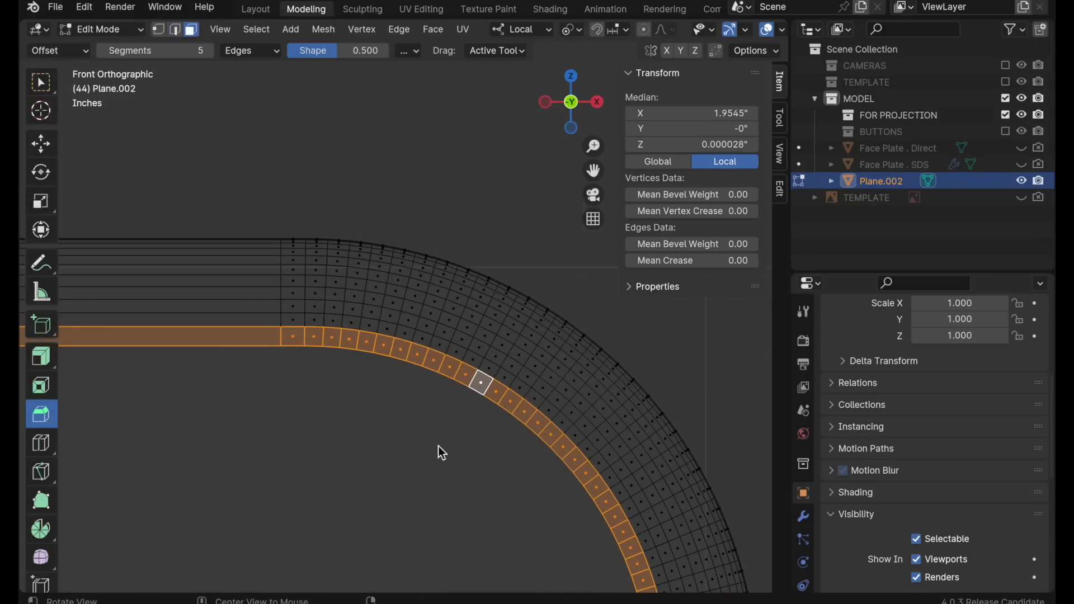
{"action": "middle_click_drag", "start_coordinate": [439, 448], "coordinate": [252, 520]}
{"action": "middle_click_drag", "start_coordinate": [340, 414], "coordinate": [485, 165], "text": "shift"}
{"action": "middle_click_drag", "start_coordinate": [408, 290], "coordinate": [360, 413], "text": "ctrl"}
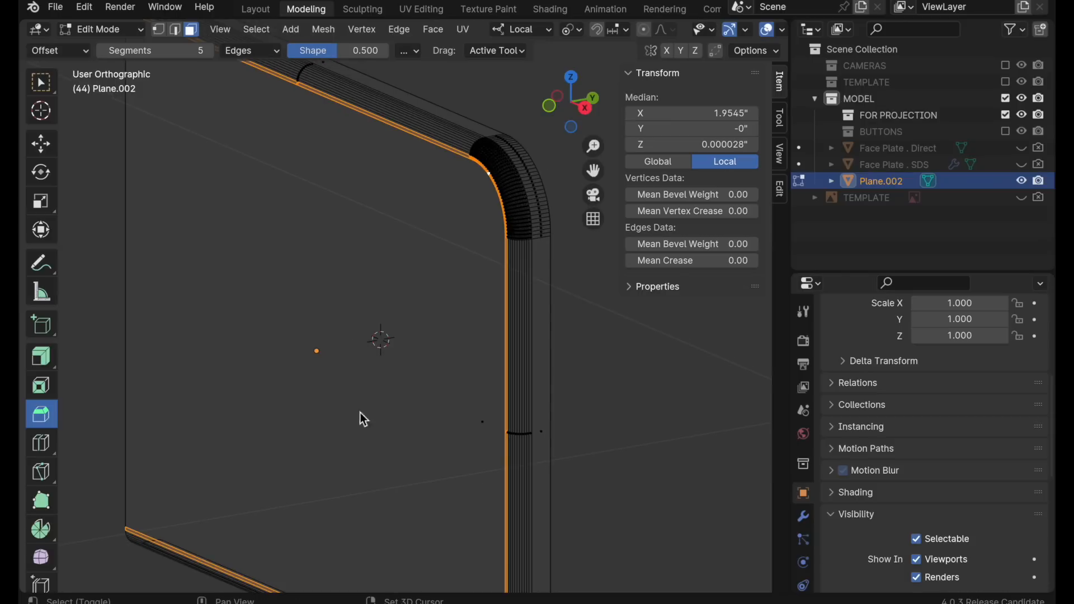
{"action": "left_click", "coordinate": [484, 426], "text": "shift"}
{"action": "middle_click_drag", "start_coordinate": [484, 425], "coordinate": [446, 300]}
{"action": "left_click", "coordinate": [561, 348]}
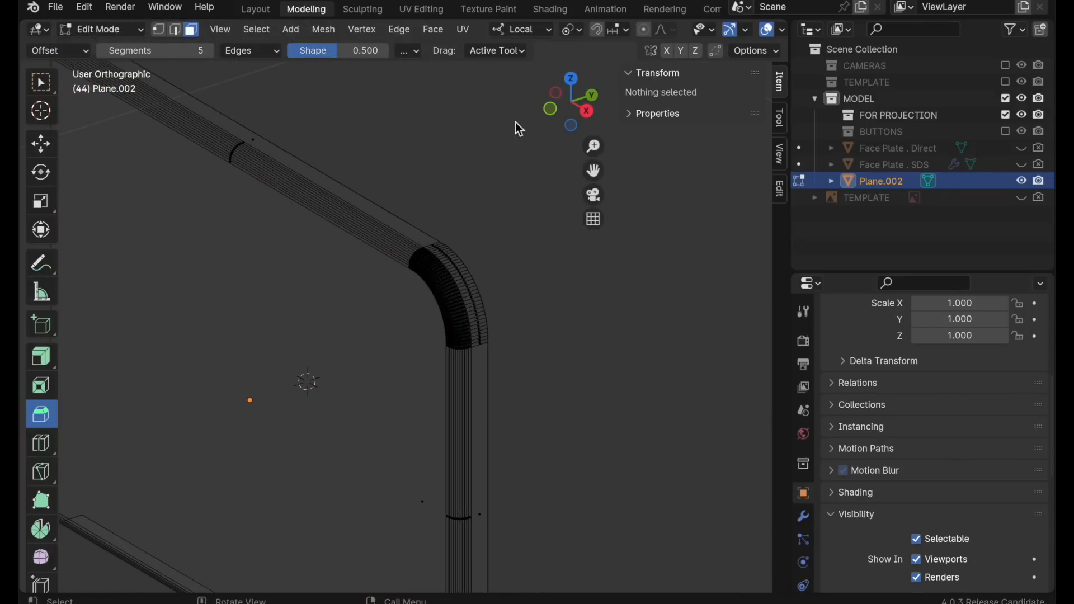
- Return to Object Mode in front view, show the TEMPLATE image again and deselect the plate
{"action": "left_click", "coordinate": [552, 108]}
{"action": "middle_click_drag", "start_coordinate": [510, 176], "coordinate": [442, 266], "text": "ctrl"}
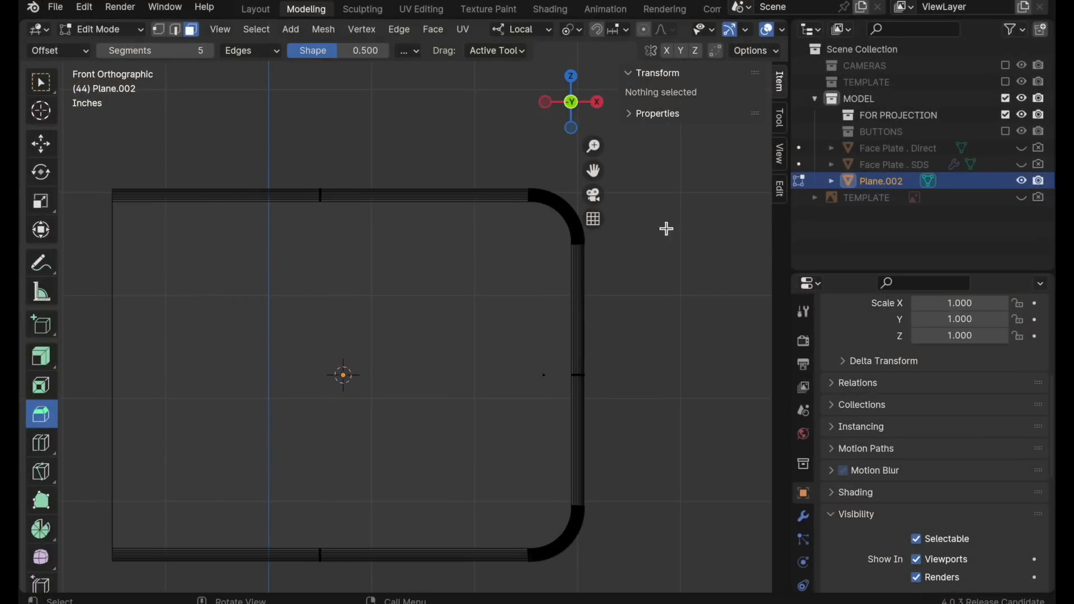
{"action": "key", "text": "Tab"}
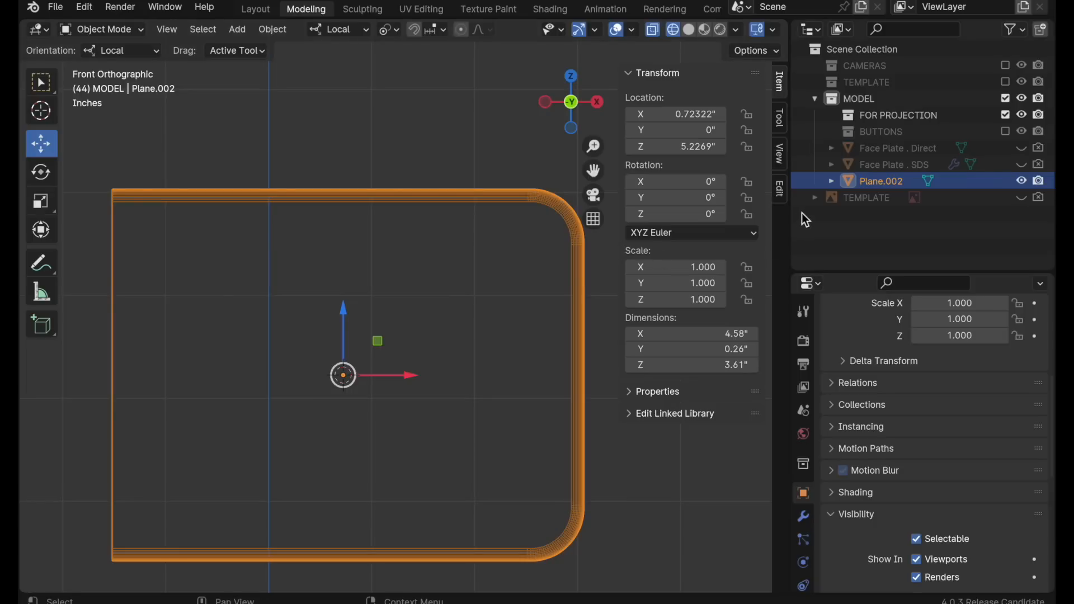
{"action": "left_click", "coordinate": [1022, 199]}
{"action": "left_click", "coordinate": [670, 501]}
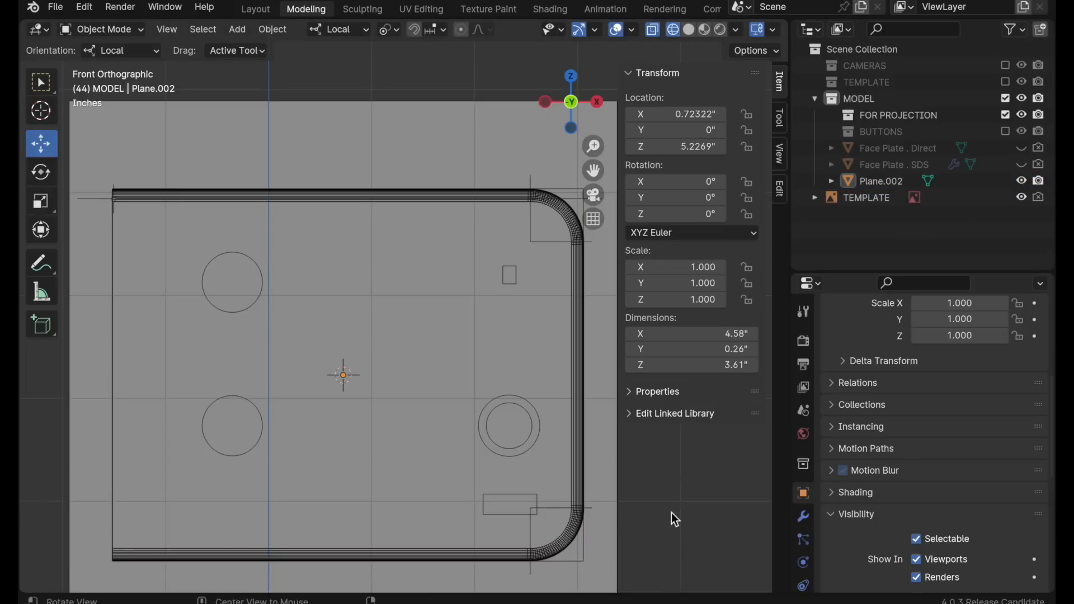
{"action": "middle_click_drag", "start_coordinate": [671, 513], "coordinate": [670, 497], "text": "shift"}
- Add a mesh circle to the FOR PROJECTION collection and align it to the view
{"action": "left_click", "coordinate": [871, 113]}
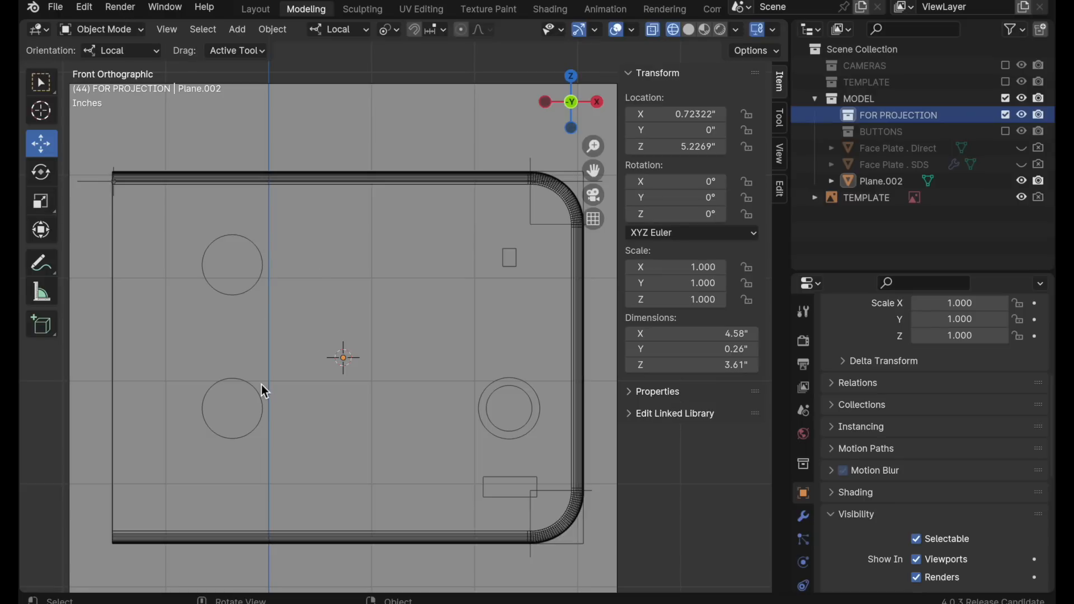
{"action": "middle_click_drag", "start_coordinate": [260, 384], "coordinate": [394, 409], "text": "shift"}
{"action": "key", "text": "shift+a"}
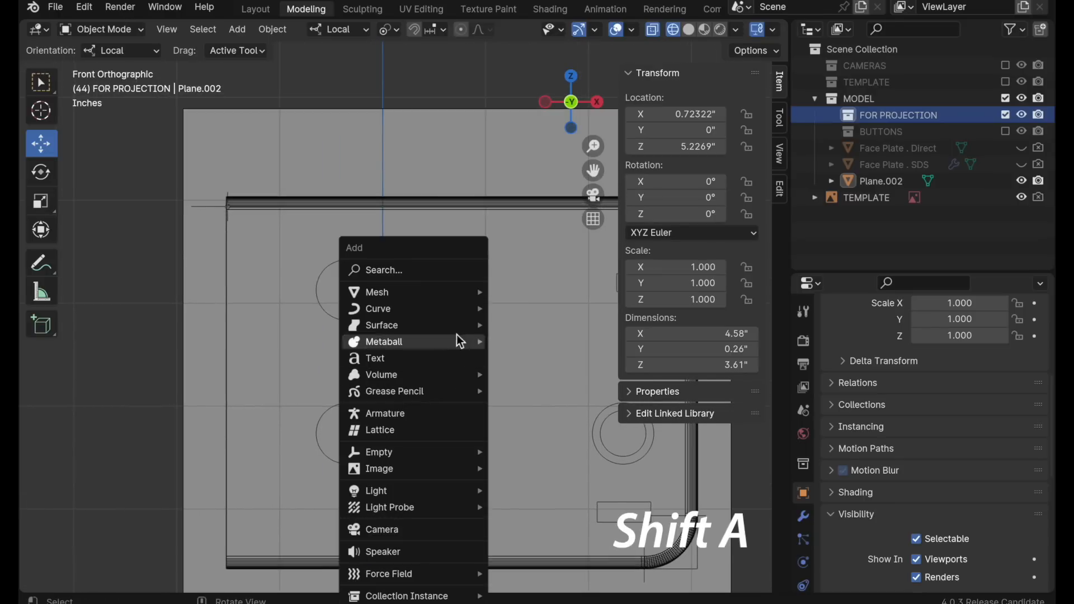
{"action": "mouse_move", "coordinate": [448, 292]}
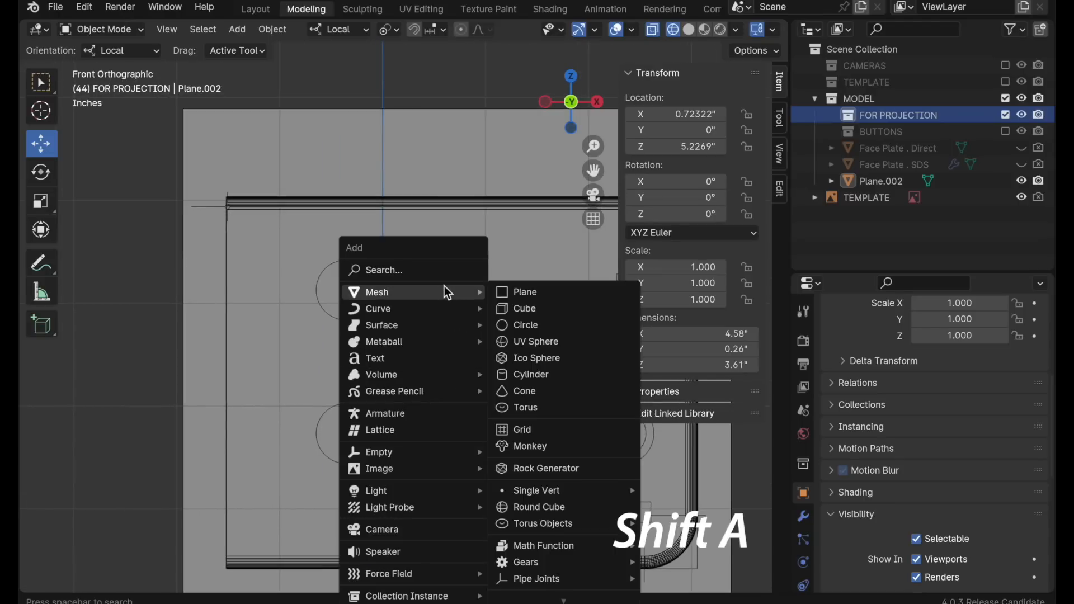
{"action": "left_click", "coordinate": [535, 324]}
{"action": "left_click", "coordinate": [203, 472]}
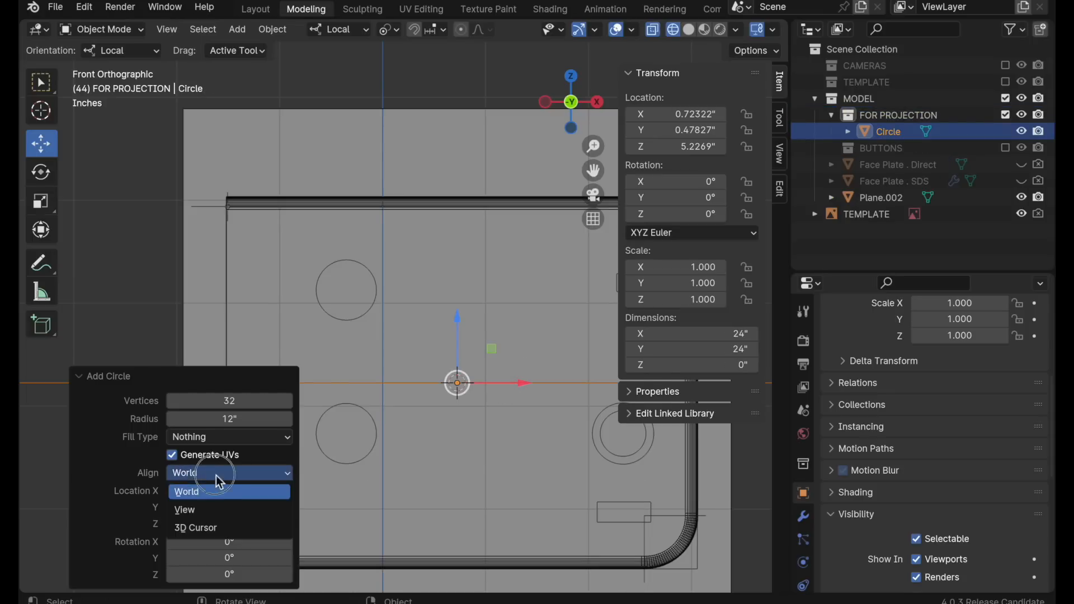
{"action": "left_click", "coordinate": [210, 512]}
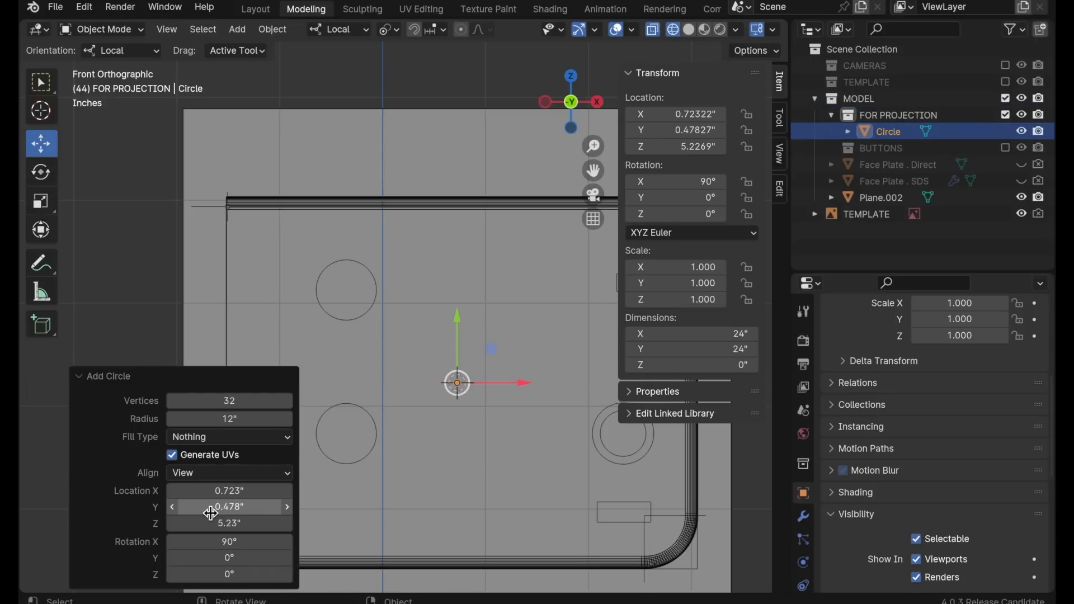
- Set the new circle's radius to 0.5"
{"action": "left_click", "coordinate": [243, 419]}
{"action": "type", "text": "1"}
{"action": "key", "text": "Return"}
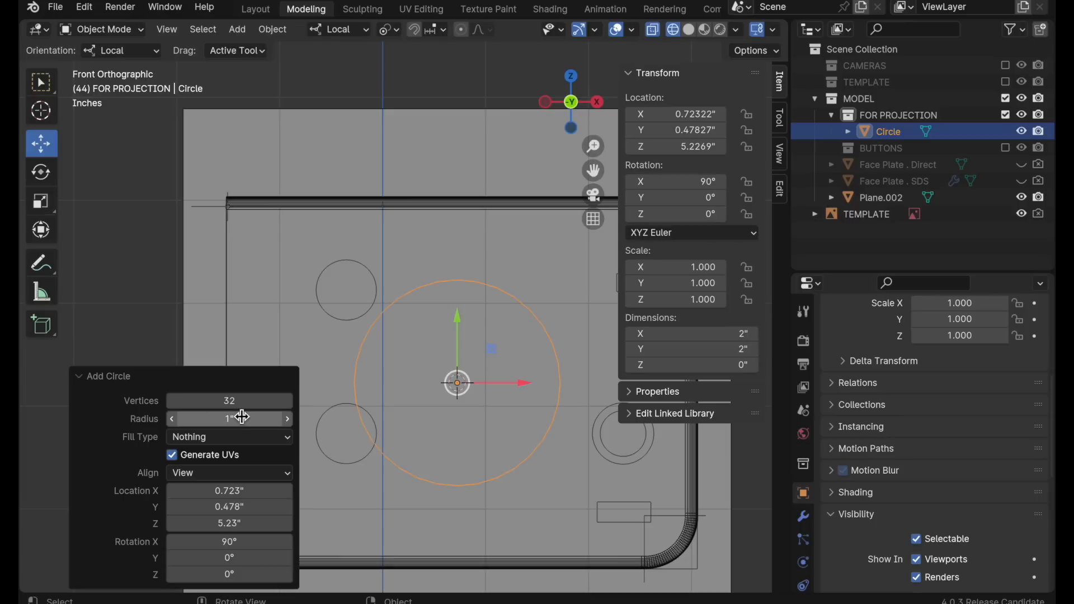
{"action": "left_click", "coordinate": [241, 417]}
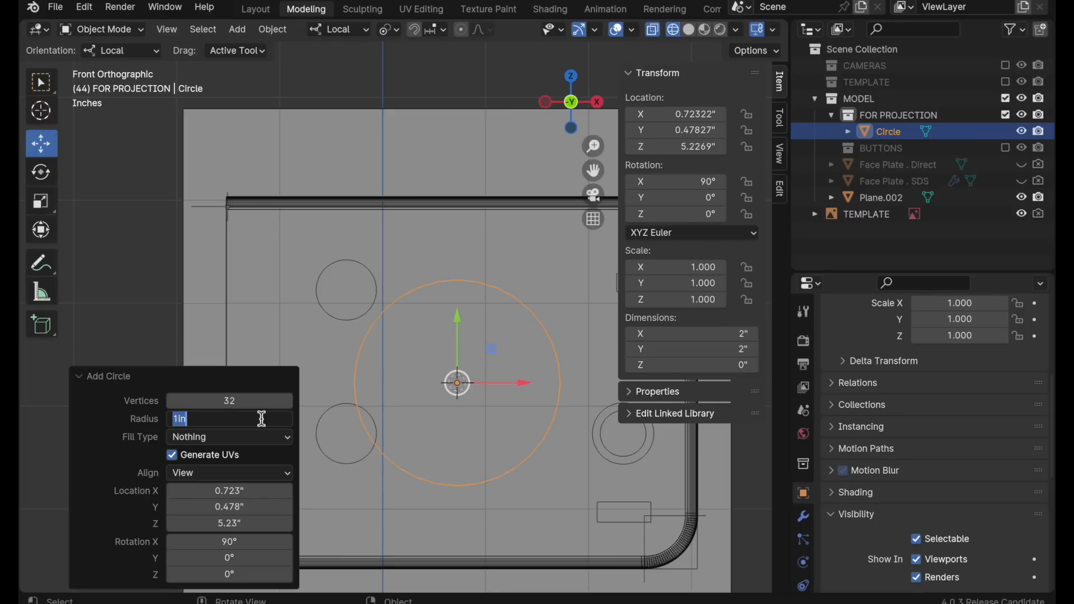
{"action": "type", "text": ".5"}
{"action": "key", "text": "Return"}
- Set the circle's vertex count to 82 to smooth its outline
{"action": "scroll", "coordinate": [385, 352], "scroll_direction": "up", "scroll_amount": 3}
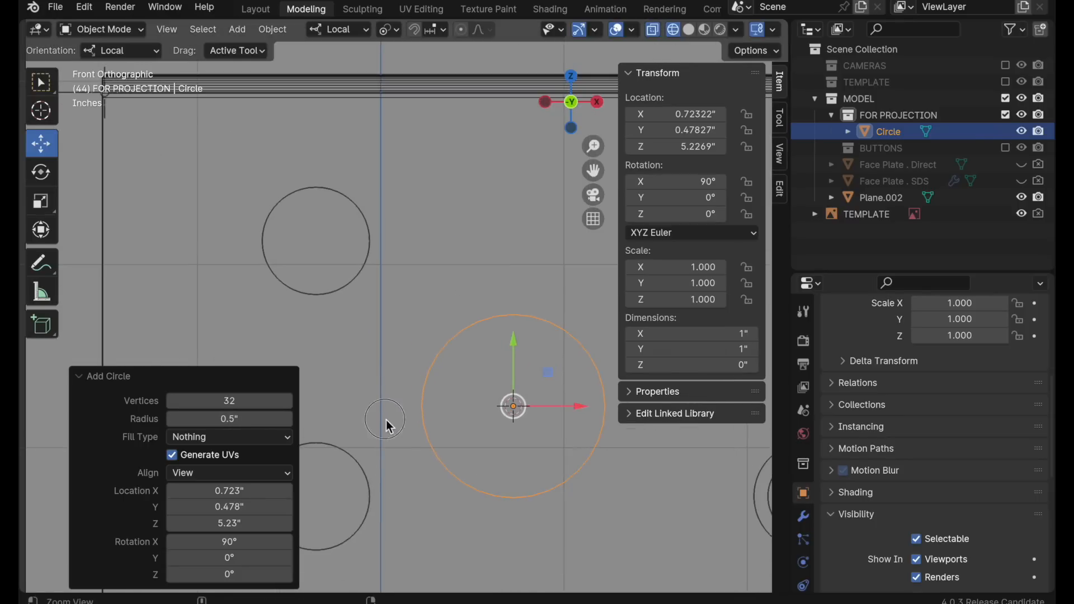
{"action": "middle_click_drag", "start_coordinate": [389, 427], "coordinate": [443, 344], "text": "ctrl"}
{"action": "middle_click_drag", "start_coordinate": [451, 297], "coordinate": [497, 241], "text": "ctrl"}
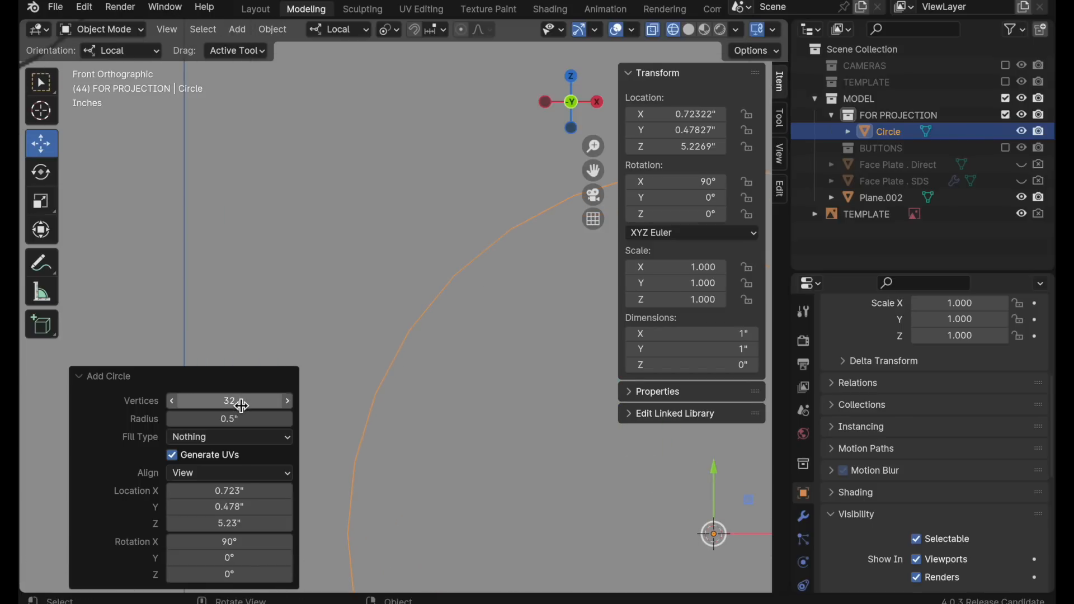
{"action": "left_click", "coordinate": [241, 404]}
{"action": "type", "text": "64"}
{"action": "key", "text": "Return"}
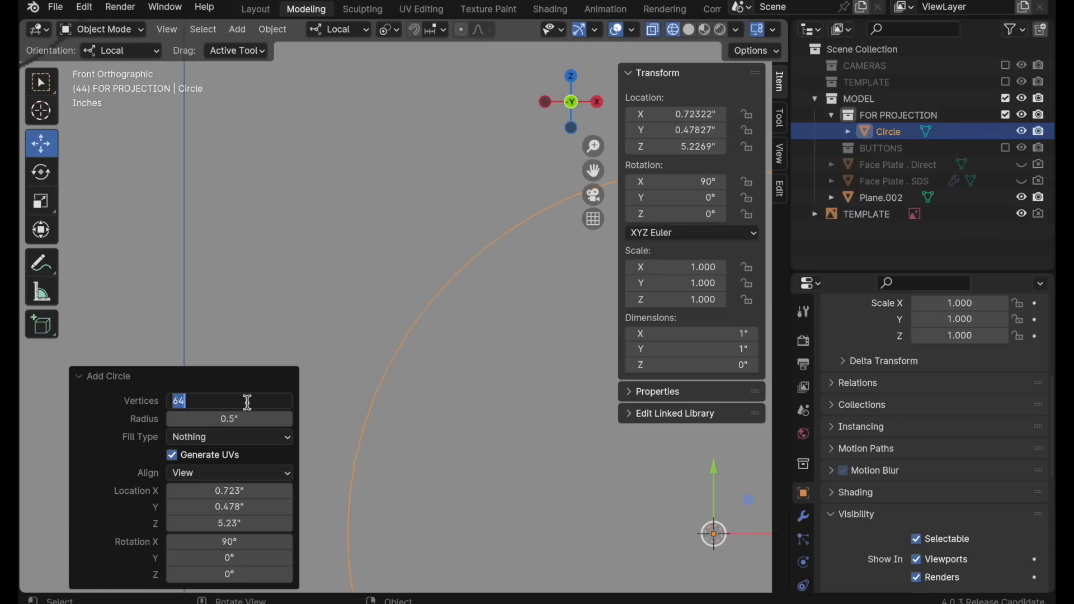
{"action": "key", "text": "Return"}
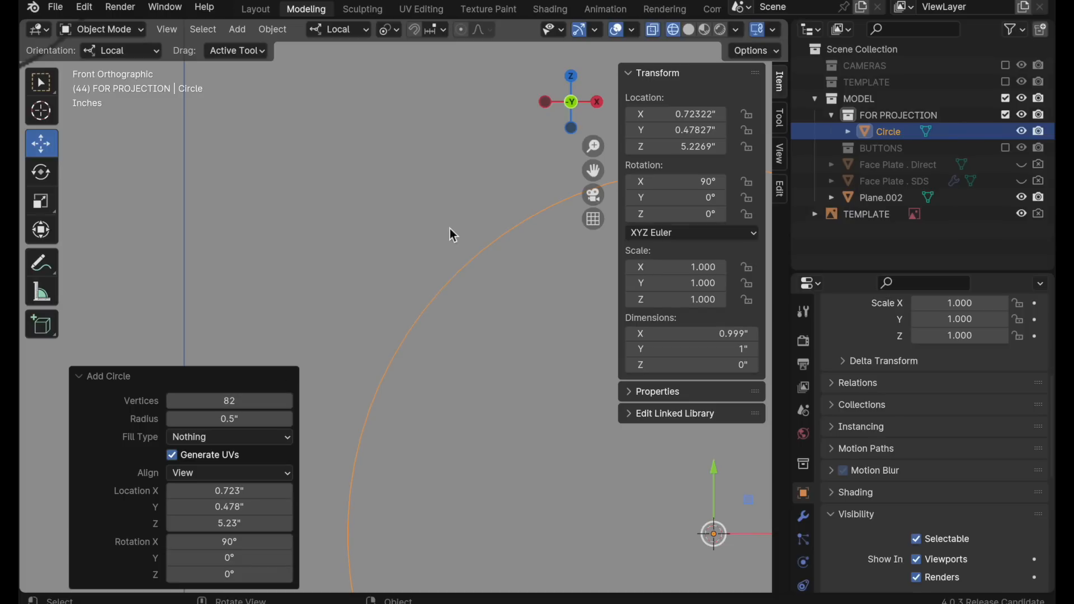
- Move the circle over the template's upper-left round opening, about -1.08" along local X and 0.9" along local Y
{"action": "middle_click_drag", "start_coordinate": [449, 230], "coordinate": [439, 302], "text": "ctrl"}
{"action": "middle_click_drag", "start_coordinate": [578, 490], "coordinate": [430, 294], "text": "shift"}
{"action": "middle_click_drag", "start_coordinate": [445, 455], "coordinate": [525, 445], "text": "ctrl"}
{"action": "left_click_drag", "start_coordinate": [551, 371], "coordinate": [325, 182]}
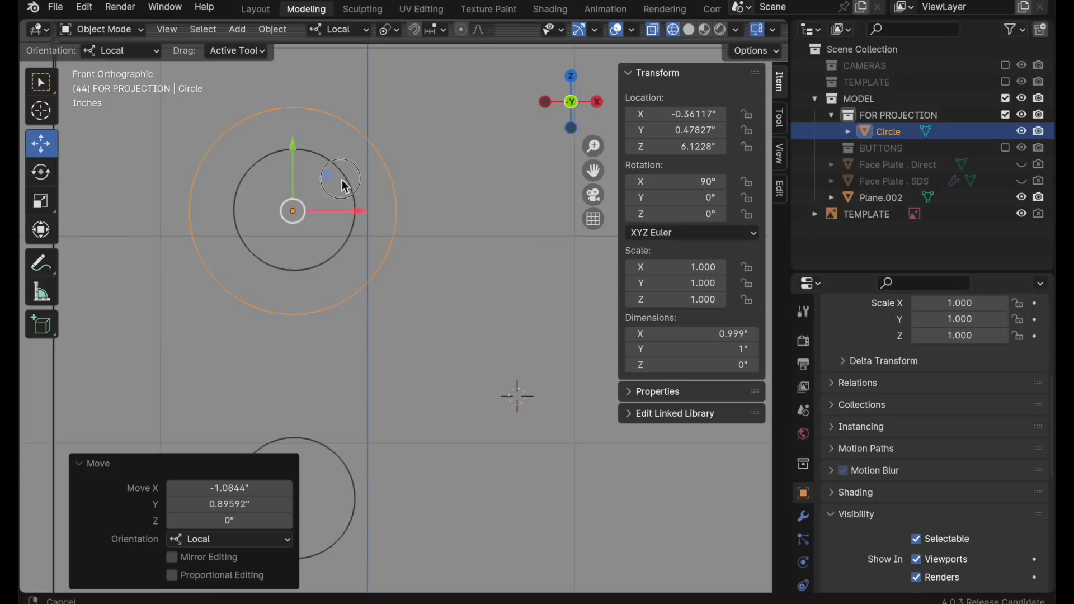
- Scale the circle down to about 0.579" across and nudge it to match the upper-left opening's outline
{"action": "middle_click_drag", "start_coordinate": [335, 189], "coordinate": [508, 305], "text": "shift"}
{"action": "key", "text": "s"}
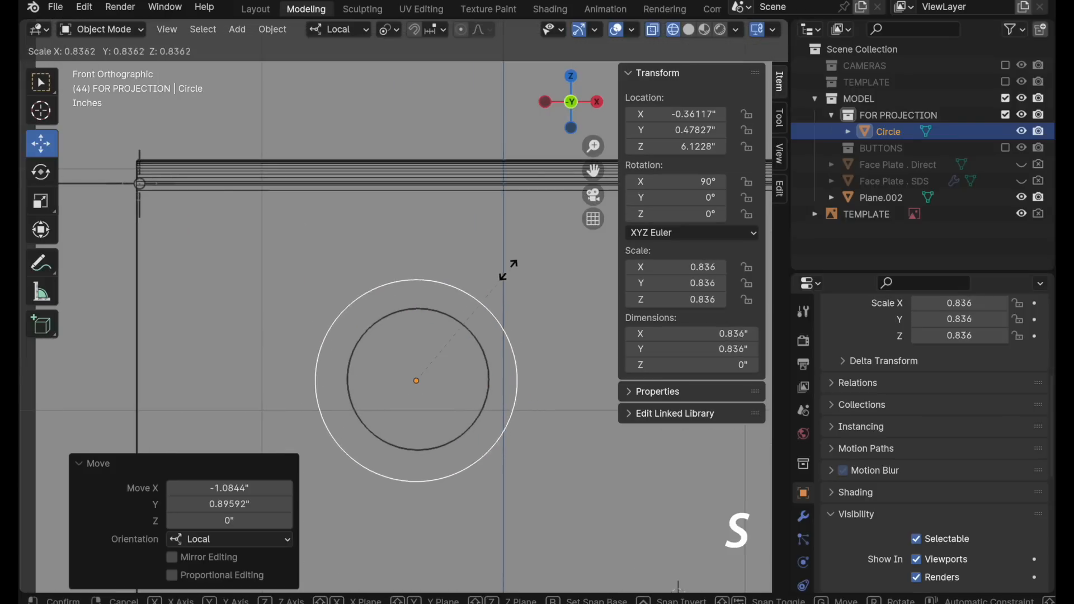
{"action": "left_click", "coordinate": [482, 298]}
{"action": "middle_click_drag", "start_coordinate": [425, 370], "coordinate": [500, 293], "text": "ctrl"}
{"action": "left_click_drag", "start_coordinate": [452, 355], "coordinate": [456, 351]}
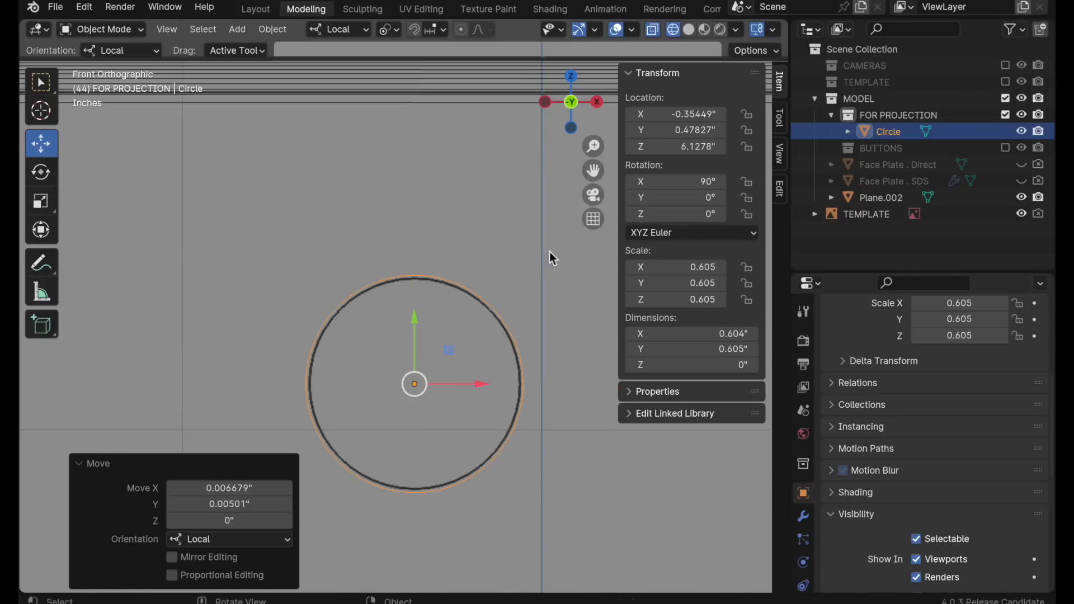
{"action": "key", "text": "s"}
{"action": "left_click", "coordinate": [541, 254]}
{"action": "scroll", "coordinate": [520, 304], "scroll_direction": "down", "scroll_amount": 1}
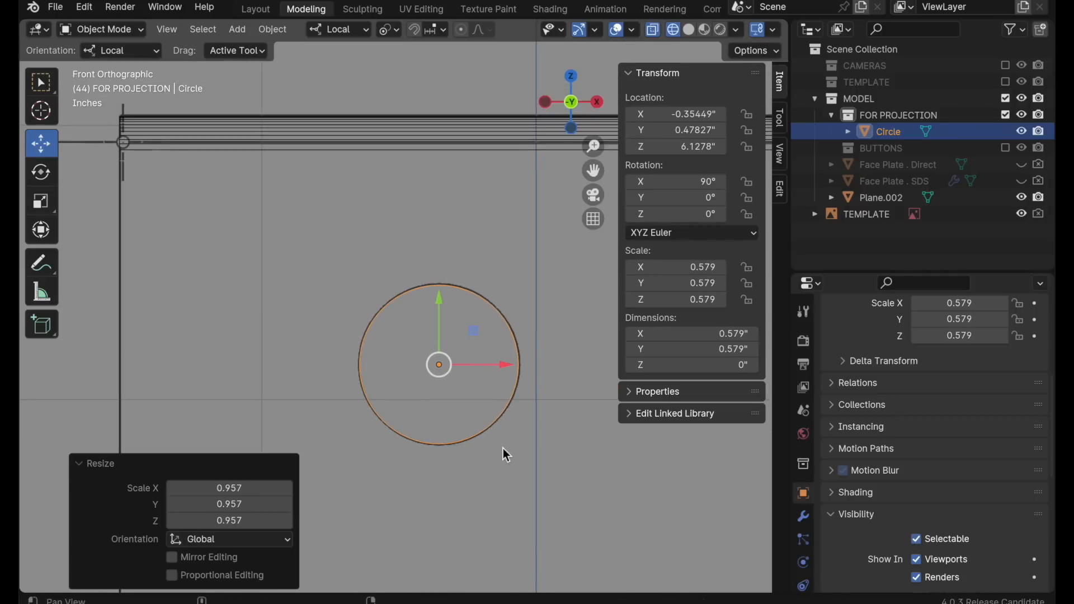
- Duplicate the circle about 1.39" down along the global Z axis onto the lower-left round opening
{"action": "middle_click_drag", "start_coordinate": [504, 451], "coordinate": [489, 252], "text": "shift"}
{"action": "scroll", "coordinate": [480, 283], "scroll_direction": "down", "scroll_amount": 1}
{"action": "key", "text": "shift+d"}
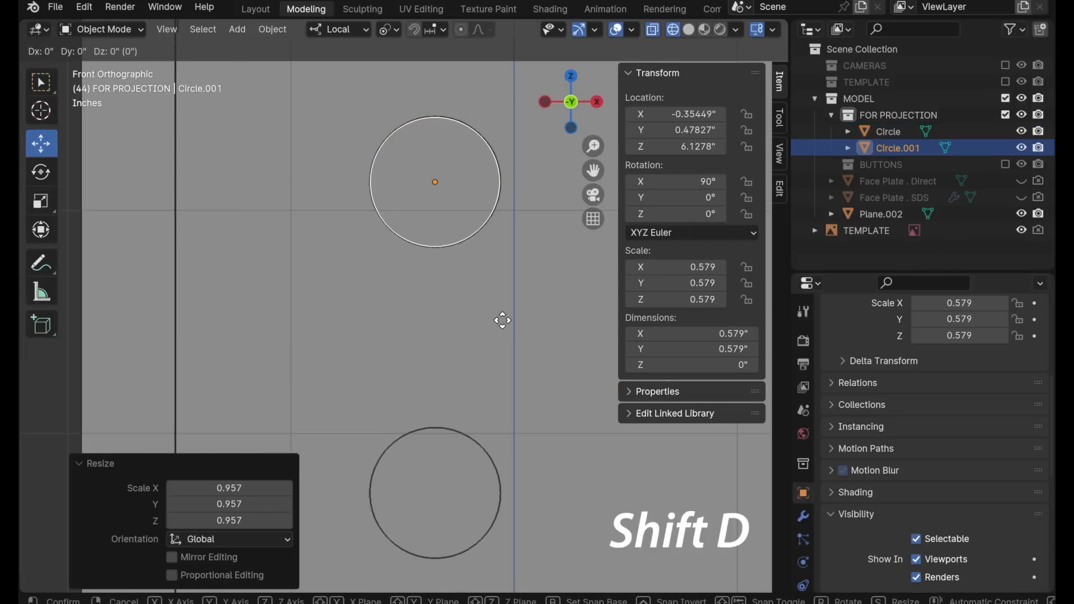
{"action": "key", "text": "z"}
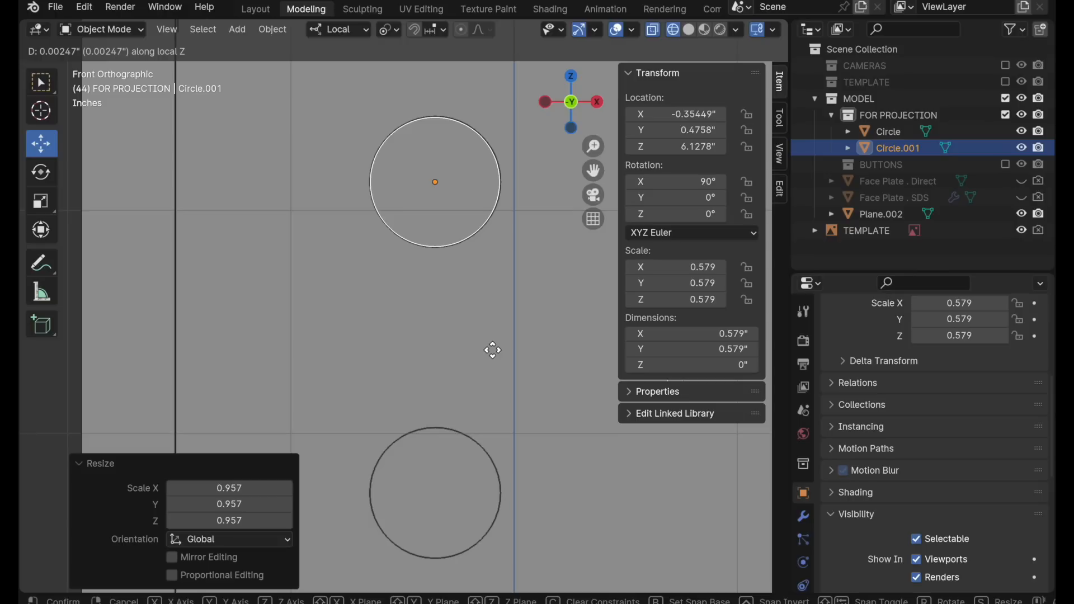
{"action": "key", "text": "z"}
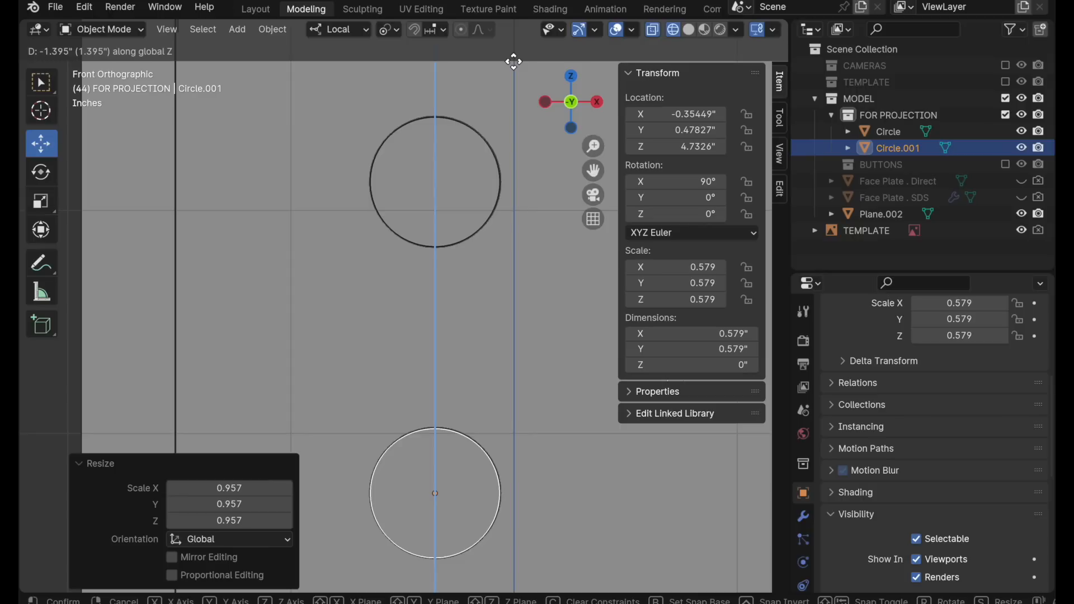
{"action": "left_click", "coordinate": [513, 60]}
- Duplicate the lower-left circle about 2.69" across onto the double-ring opening near the plate's right edge
{"action": "middle_click_drag", "start_coordinate": [489, 257], "coordinate": [310, 277], "text": "ctrl"}
{"action": "key", "text": "shift+d"}
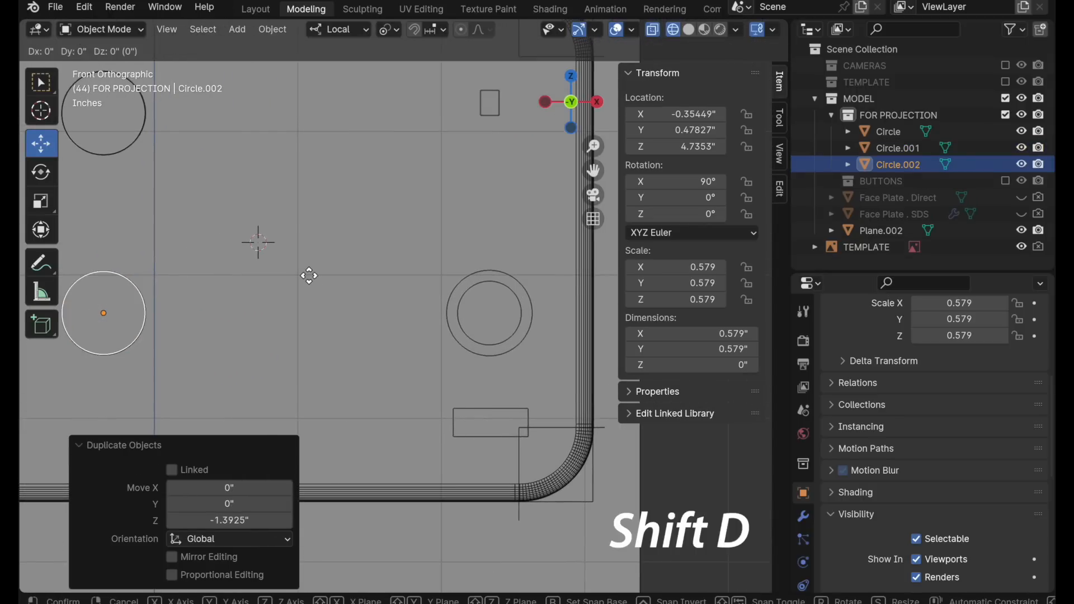
{"action": "left_click", "coordinate": [700, 283]}
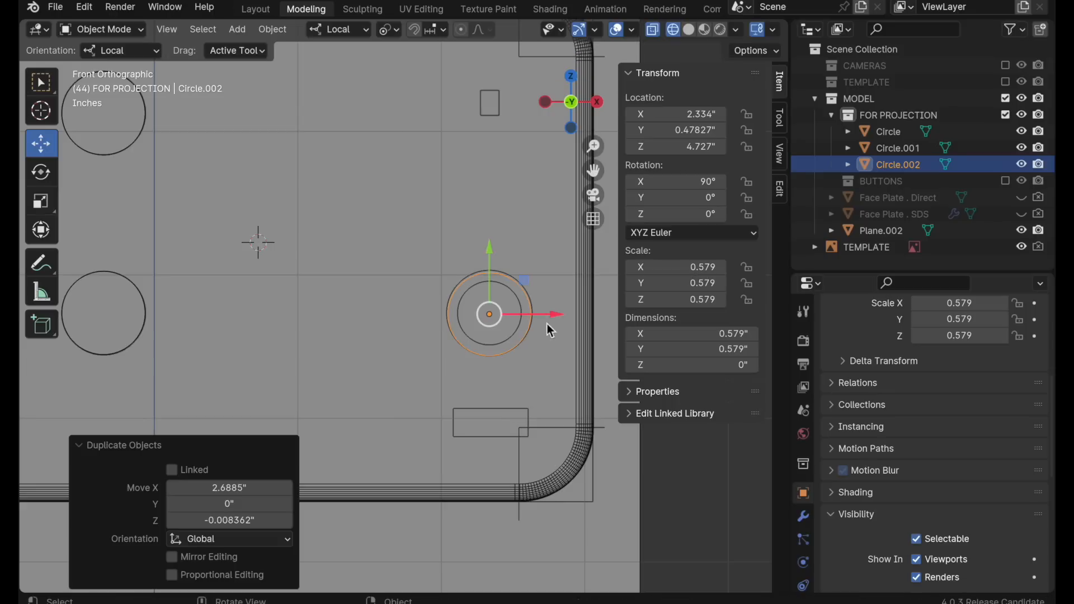
- Center the duplicated circle on the double-ring opening and scale it to about 0.598" to match the outer ring
{"action": "scroll", "coordinate": [520, 299], "scroll_direction": "up", "scroll_amount": 4}
{"action": "scroll", "coordinate": [526, 297], "scroll_direction": "up", "scroll_amount": 3}
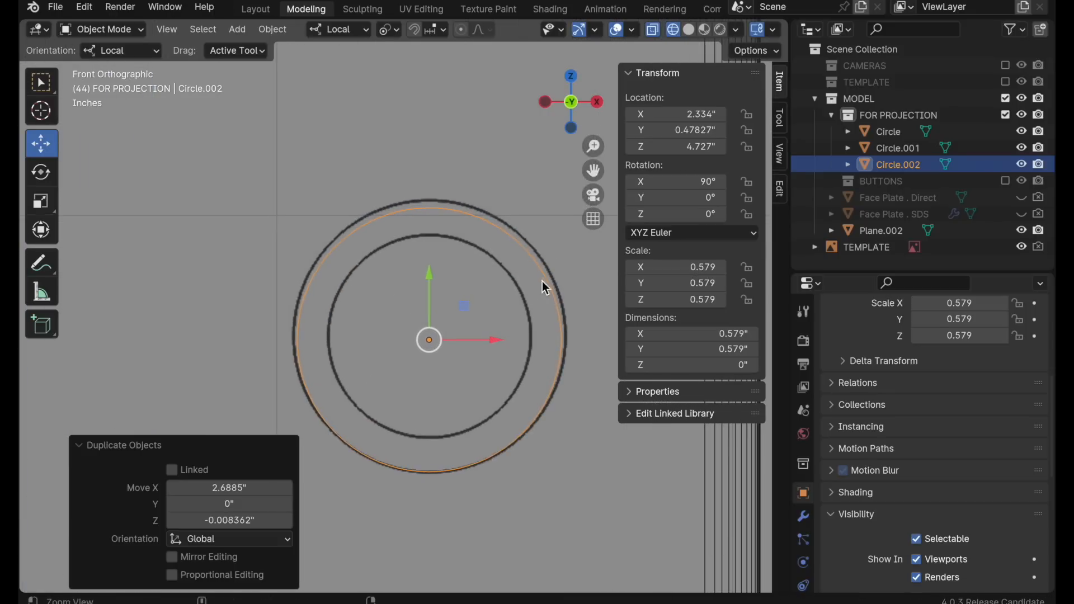
{"action": "key", "text": "g"}
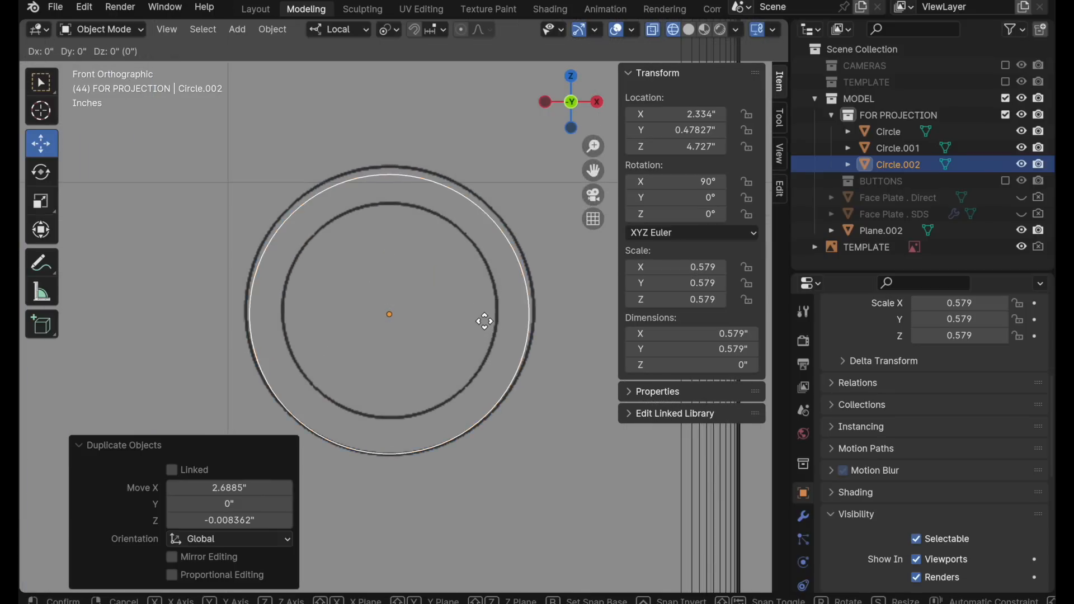
{"action": "left_click", "coordinate": [480, 313]}
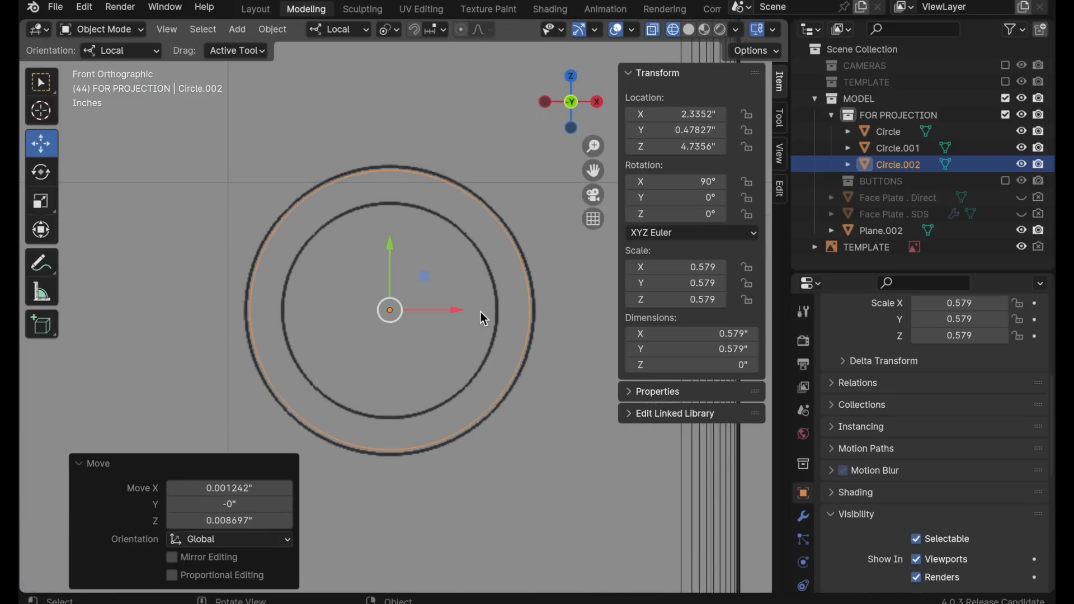
{"action": "key", "text": "s"}
{"action": "left_click", "coordinate": [532, 518]}
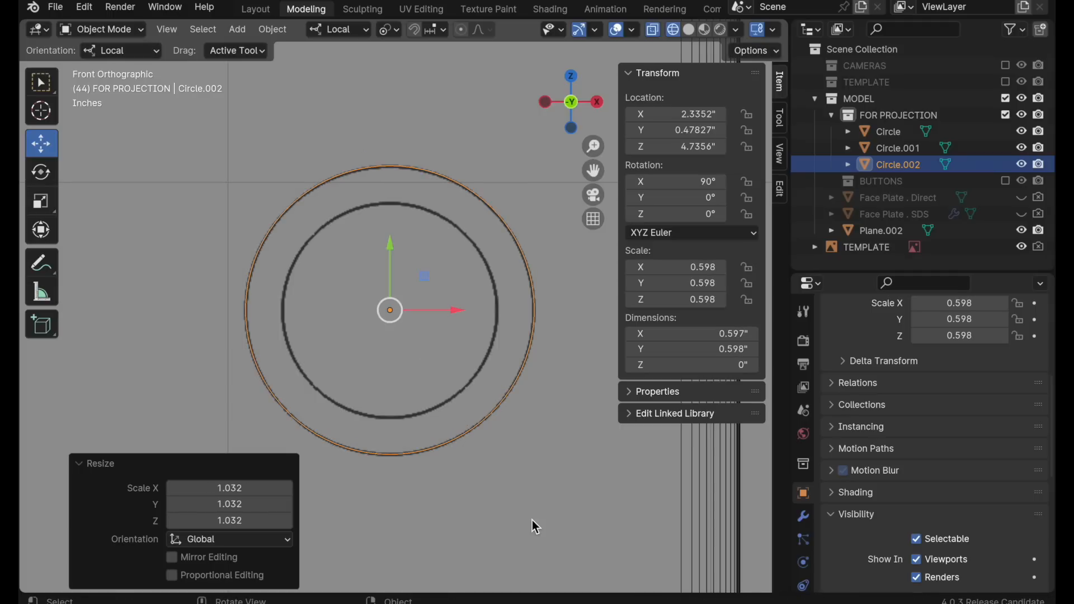
- Snap the 3D cursor to the center of the outer-ring circle
{"action": "key", "text": "shift+s"}
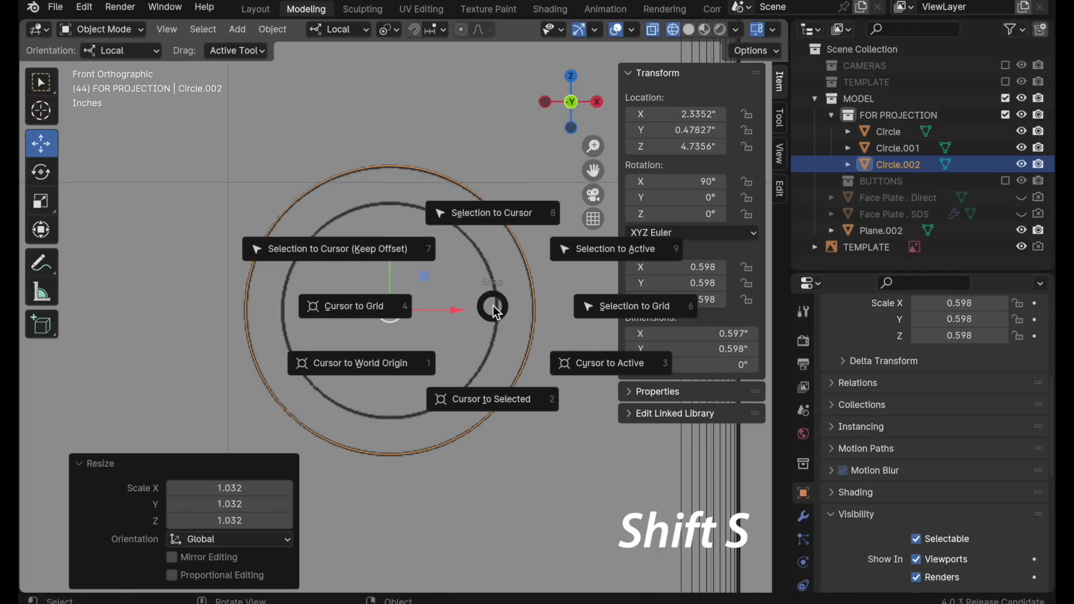
{"action": "left_click", "coordinate": [489, 400]}
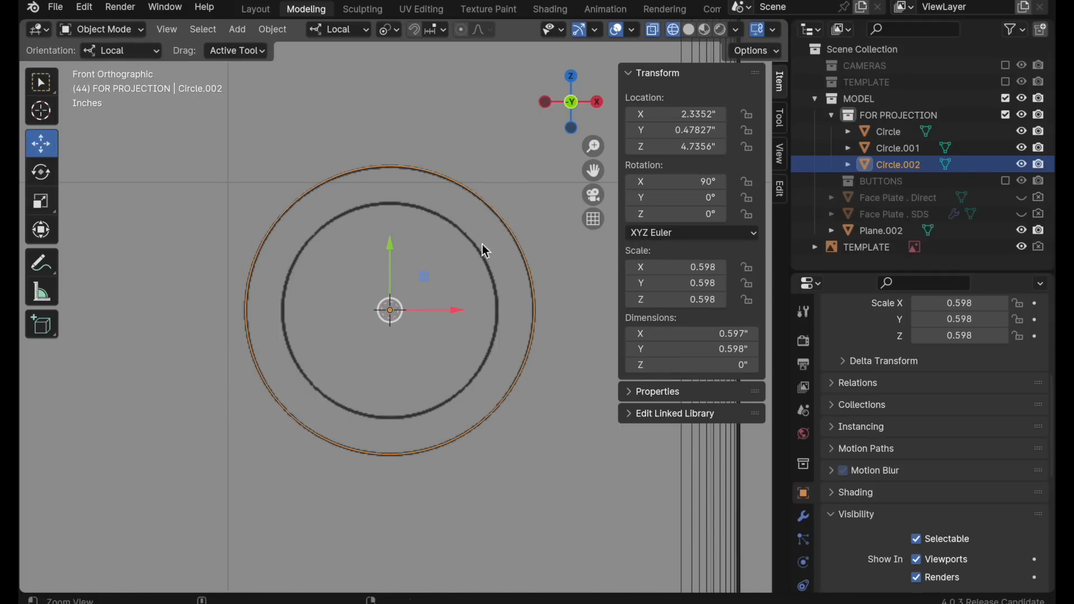
{"action": "middle_click_drag", "start_coordinate": [472, 255], "coordinate": [393, 400], "text": "ctrl"}
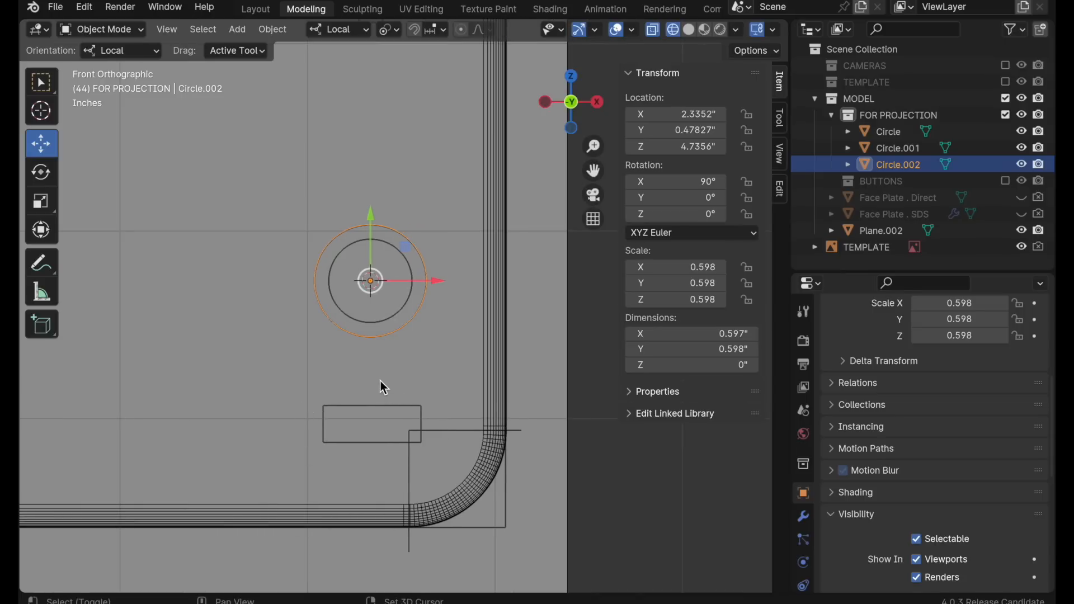
- Add a mesh plane at the 3D cursor, align it to the view and set its size to 1"
{"action": "key", "text": "shift+a"}
{"action": "mouse_move", "coordinate": [368, 292]}
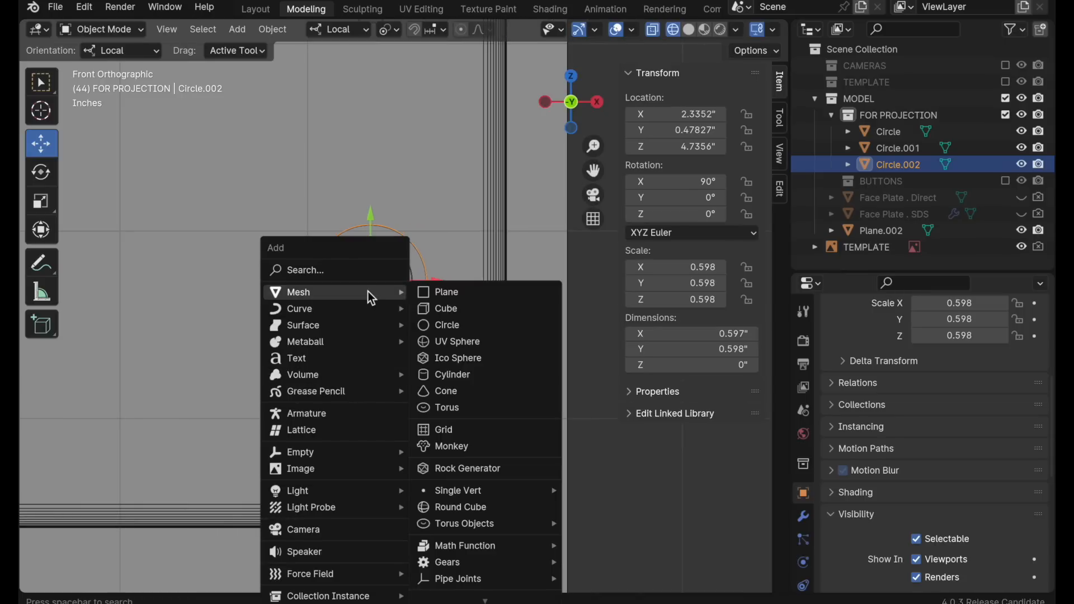
{"action": "left_click", "coordinate": [451, 294]}
{"action": "left_click", "coordinate": [242, 478]}
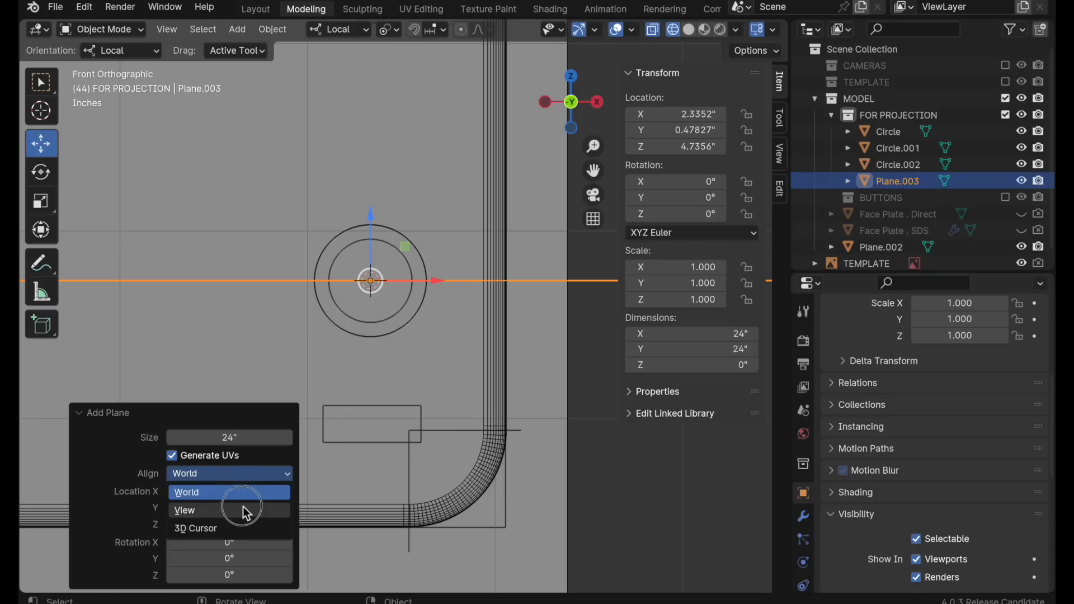
{"action": "left_click", "coordinate": [244, 508]}
{"action": "left_click", "coordinate": [238, 437]}
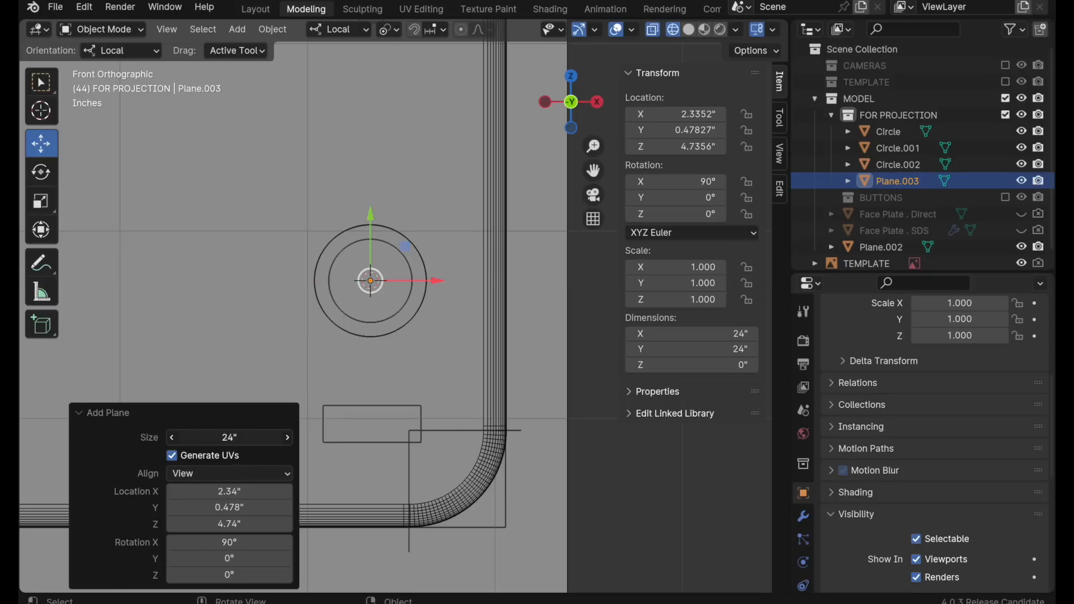
{"action": "type", "text": "1"}
{"action": "key", "text": "Return"}
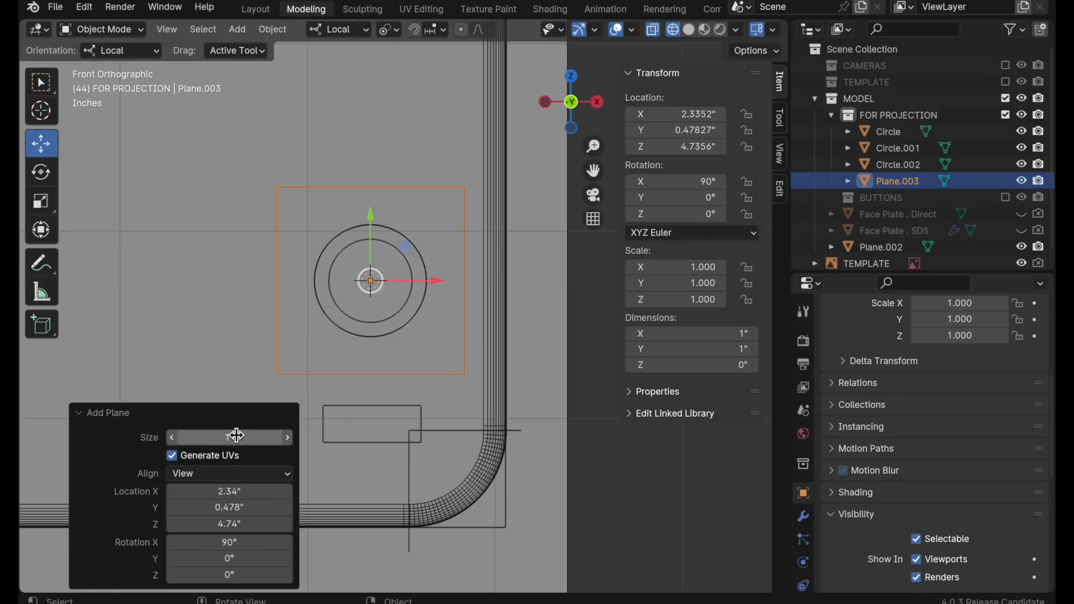
- Scale the plane to about 0.474" and move it down along its local Y axis onto the rectangular opening below the rings
{"action": "key", "text": "s"}
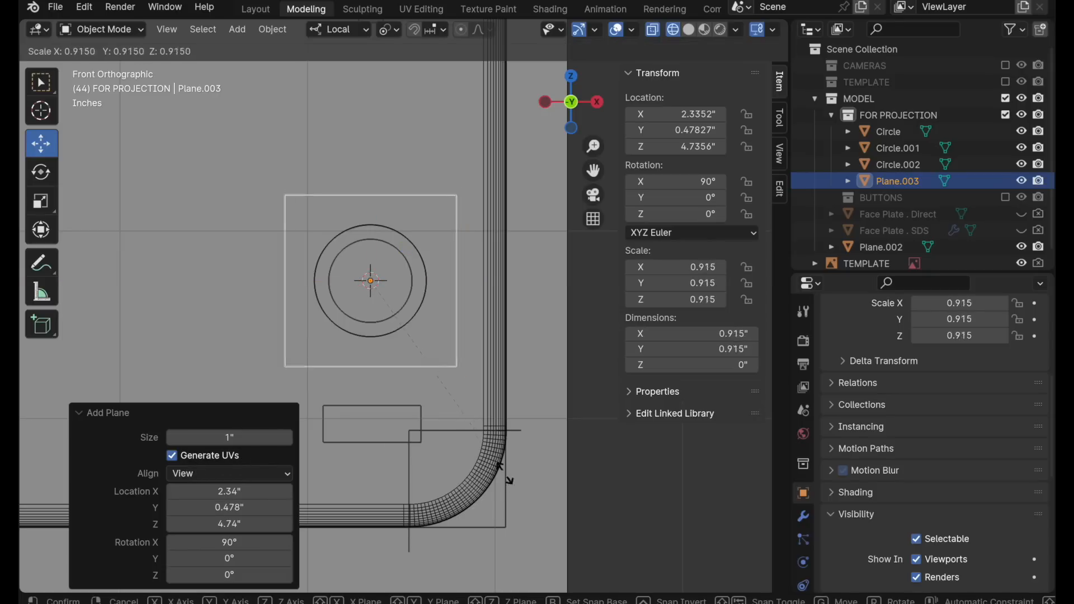
{"action": "left_click", "coordinate": [434, 389]}
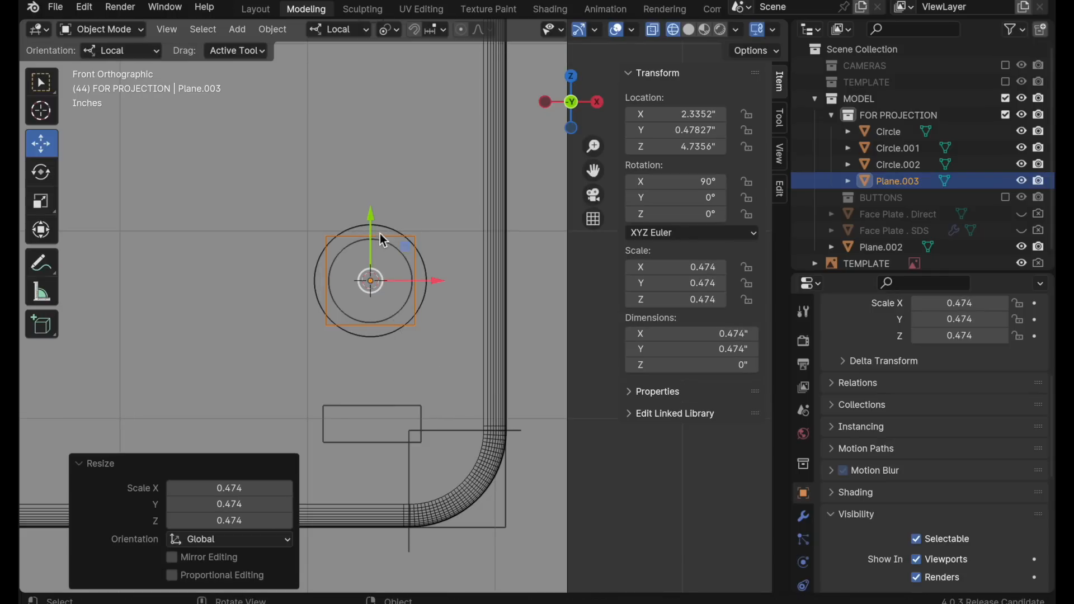
{"action": "left_click_drag", "start_coordinate": [374, 226], "coordinate": [369, 367]}
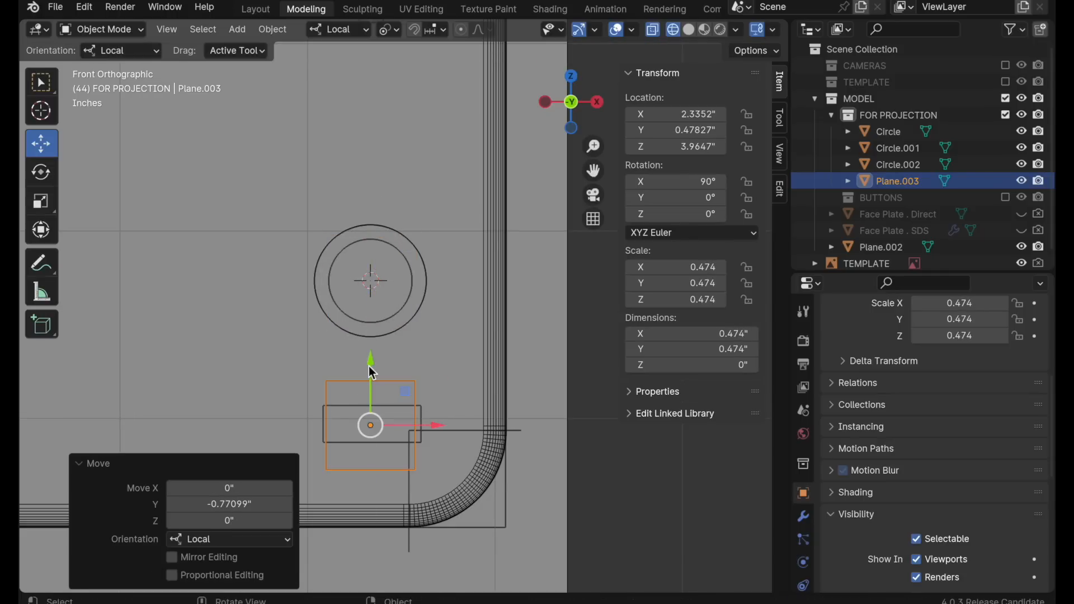
{"action": "scroll", "coordinate": [383, 411], "scroll_direction": "up", "scroll_amount": 1}
{"action": "scroll", "coordinate": [381, 413], "scroll_direction": "up", "scroll_amount": 4}
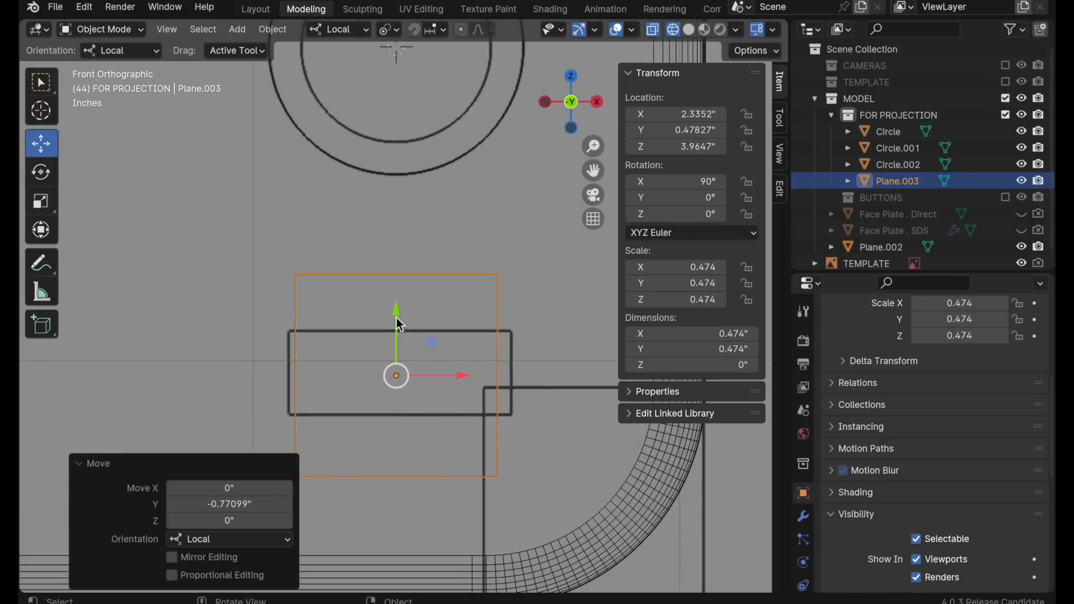
{"action": "left_click_drag", "start_coordinate": [396, 317], "coordinate": [407, 317]}
- Scale the plane to about 0.196" high, then stretch it along X to about 0.537" to fit the rectangular opening
{"action": "key", "text": "s"}
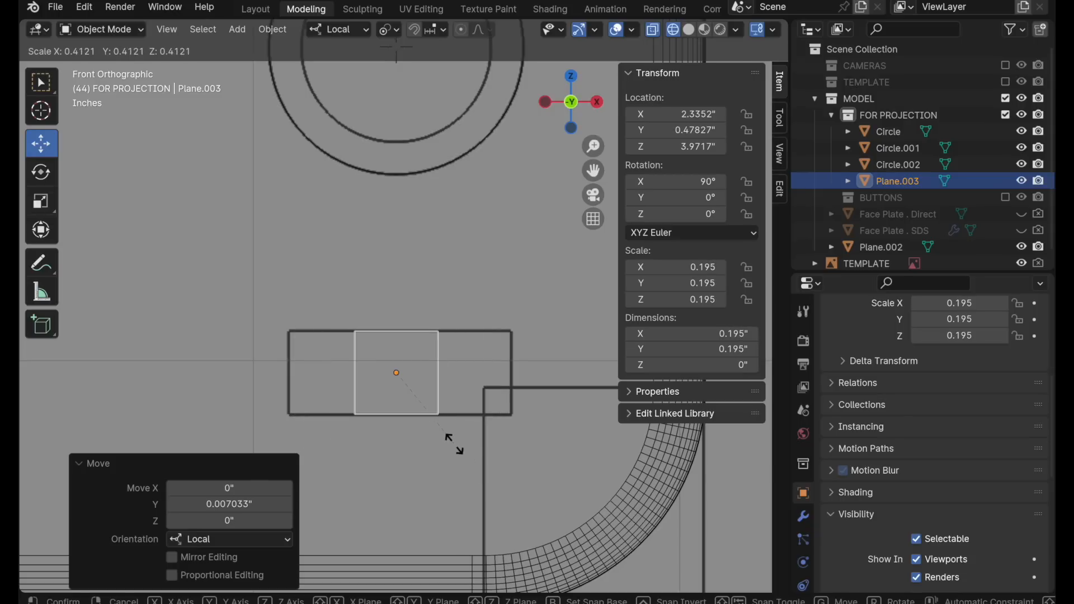
{"action": "left_click", "coordinate": [455, 445]}
{"action": "key", "text": "s"}
{"action": "key", "text": "x"}
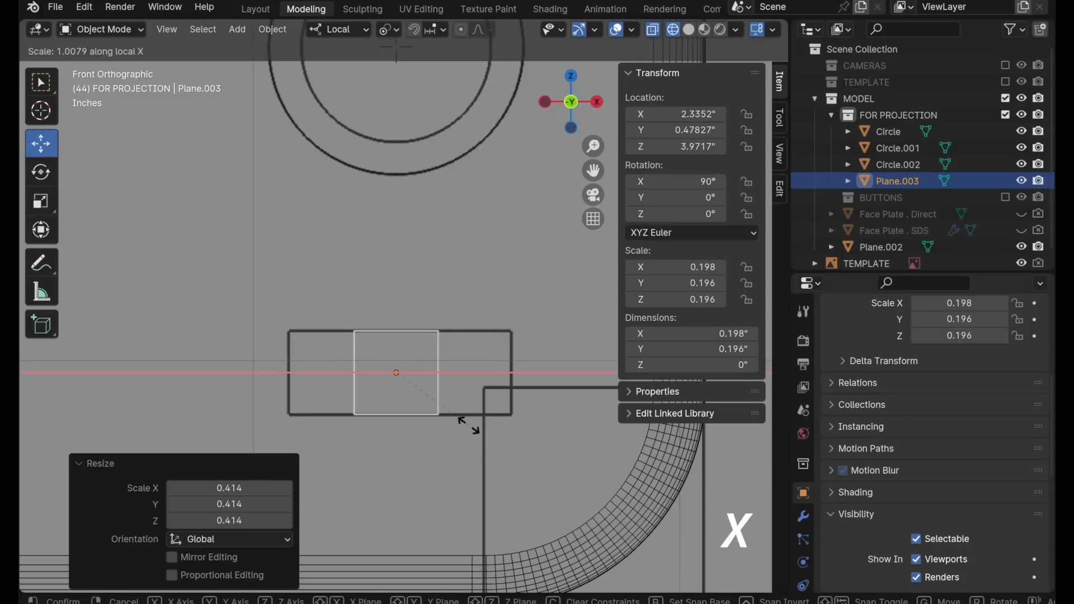
{"action": "left_click", "coordinate": [636, 424]}
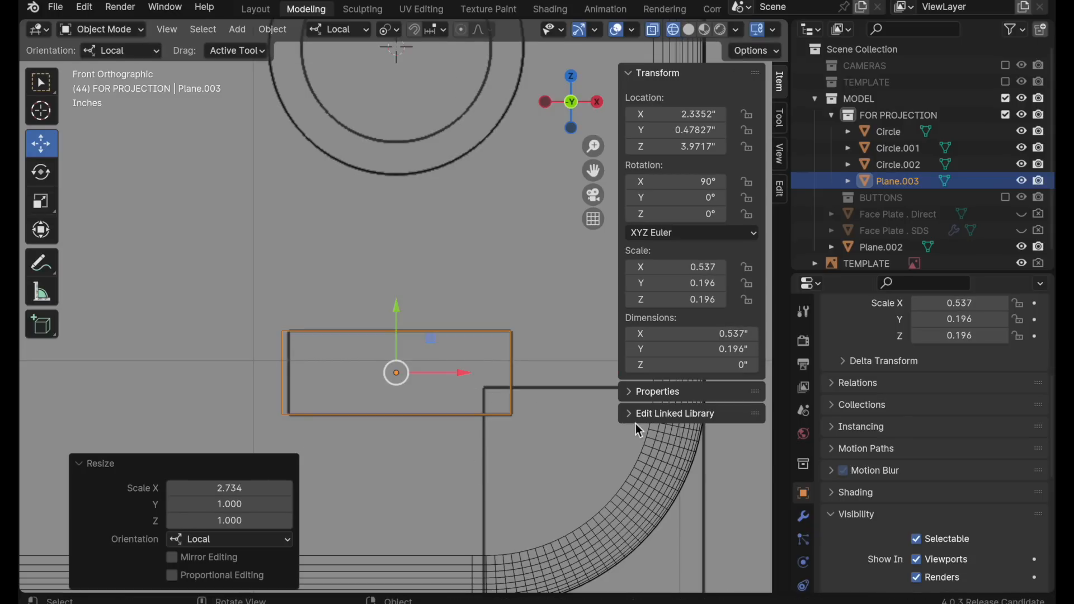
- Duplicate the rectangular plane about 2.23" up along the global Z axis onto the small upright opening near the upper-right corner
{"action": "scroll", "coordinate": [478, 281], "scroll_direction": "down", "scroll_amount": 5}
{"action": "middle_click_drag", "start_coordinate": [472, 305], "coordinate": [472, 499], "text": "shift"}
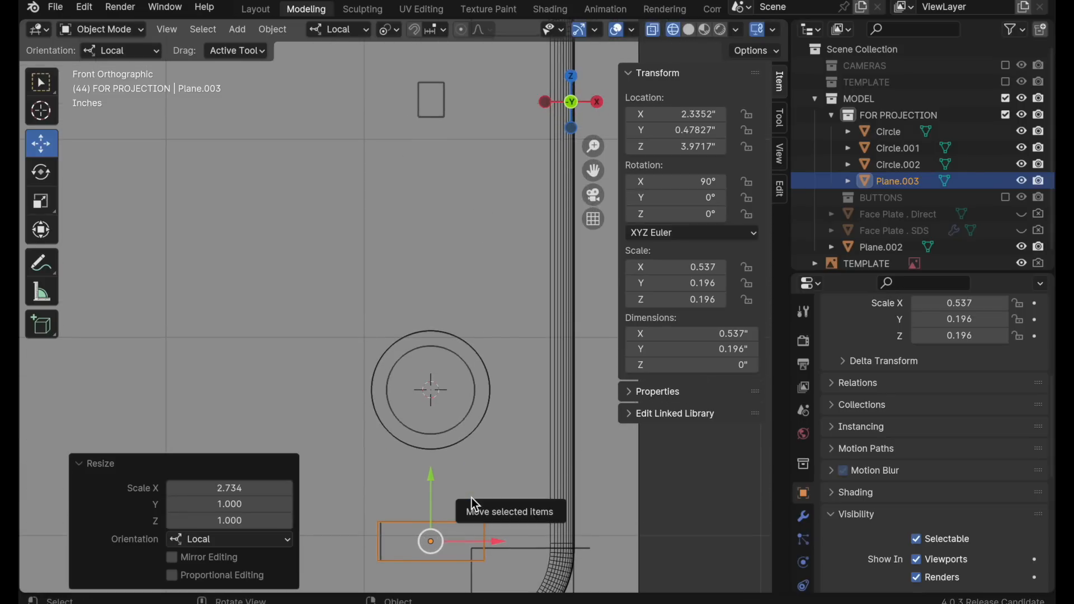
{"action": "key", "text": "shift+d"}
{"action": "key", "text": "z"}
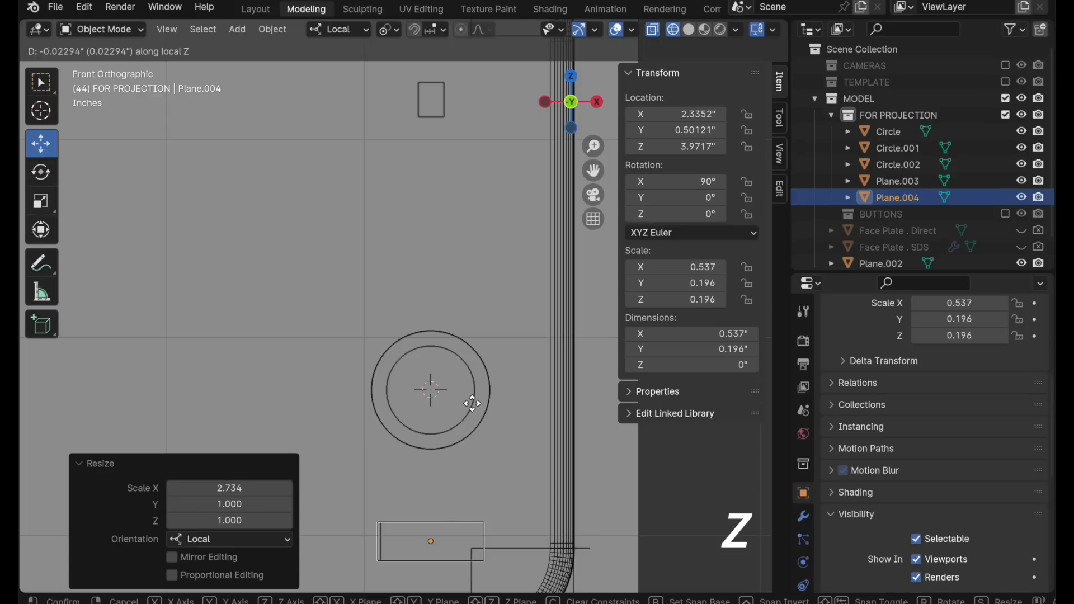
{"action": "key", "text": "z"}
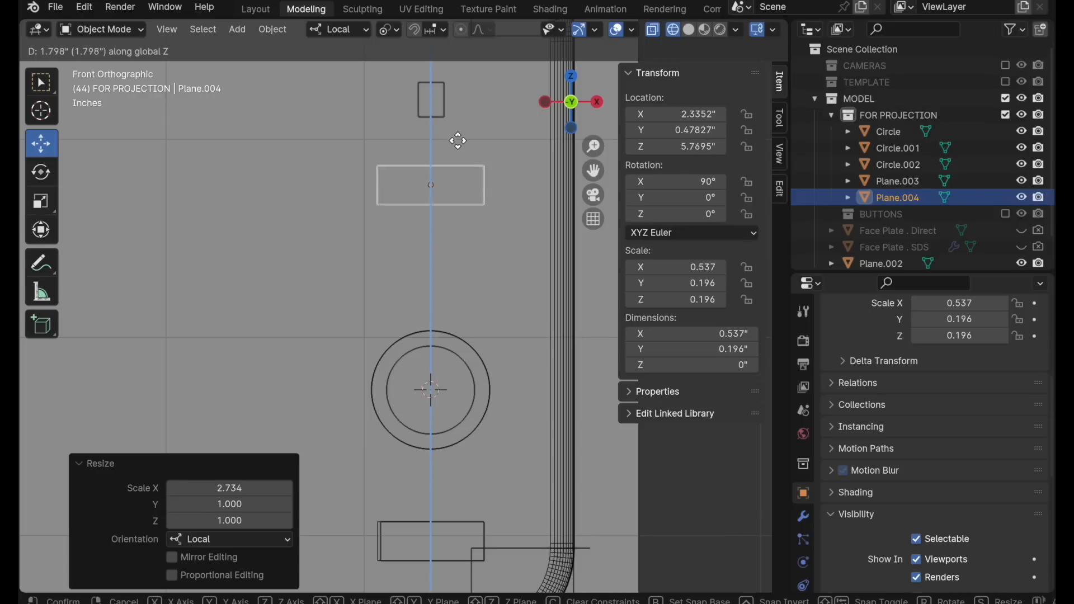
{"action": "left_click", "coordinate": [457, 58]}
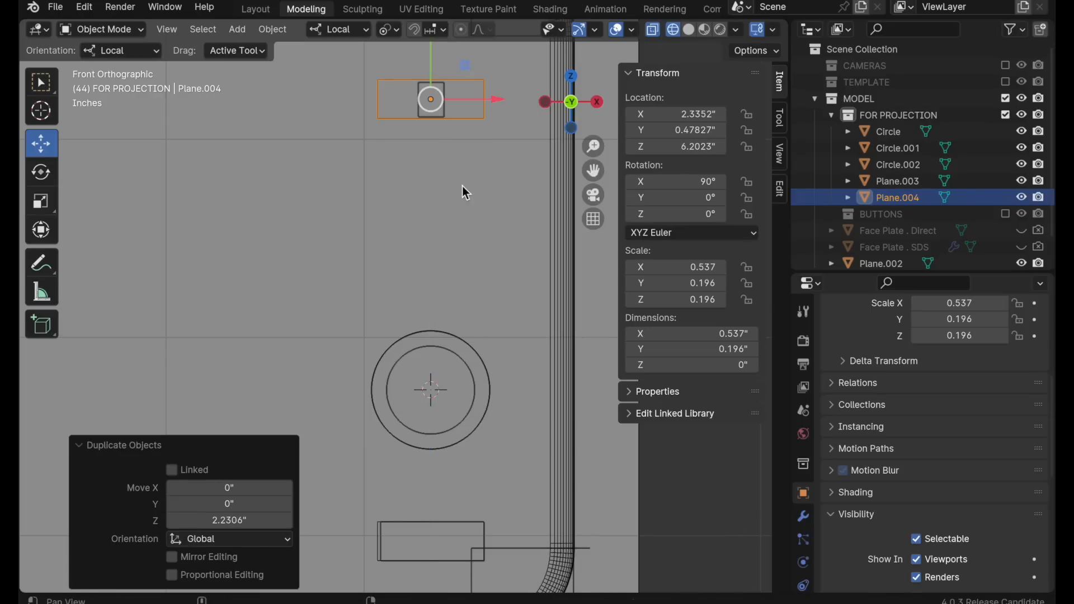
- Scale the duplicated plane along X to about 0.145" to match the small upright opening's width
{"action": "middle_click_drag", "start_coordinate": [463, 187], "coordinate": [438, 293], "text": "shift"}
{"action": "scroll", "coordinate": [438, 293], "scroll_direction": "up", "scroll_amount": 6}
{"action": "key", "text": "s"}
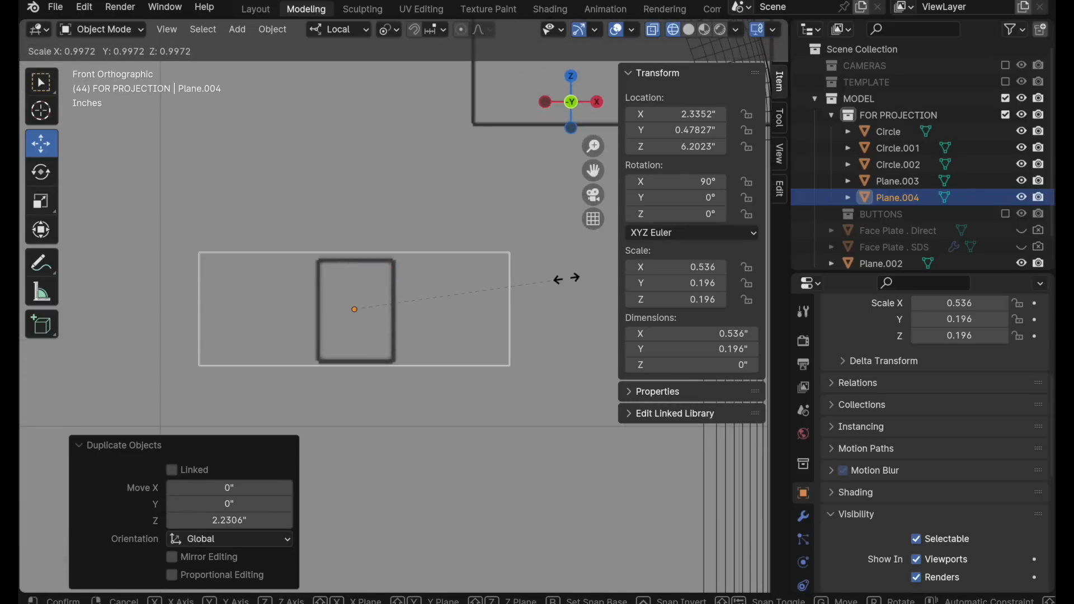
{"action": "key", "text": "x"}
{"action": "left_click", "coordinate": [400, 269]}
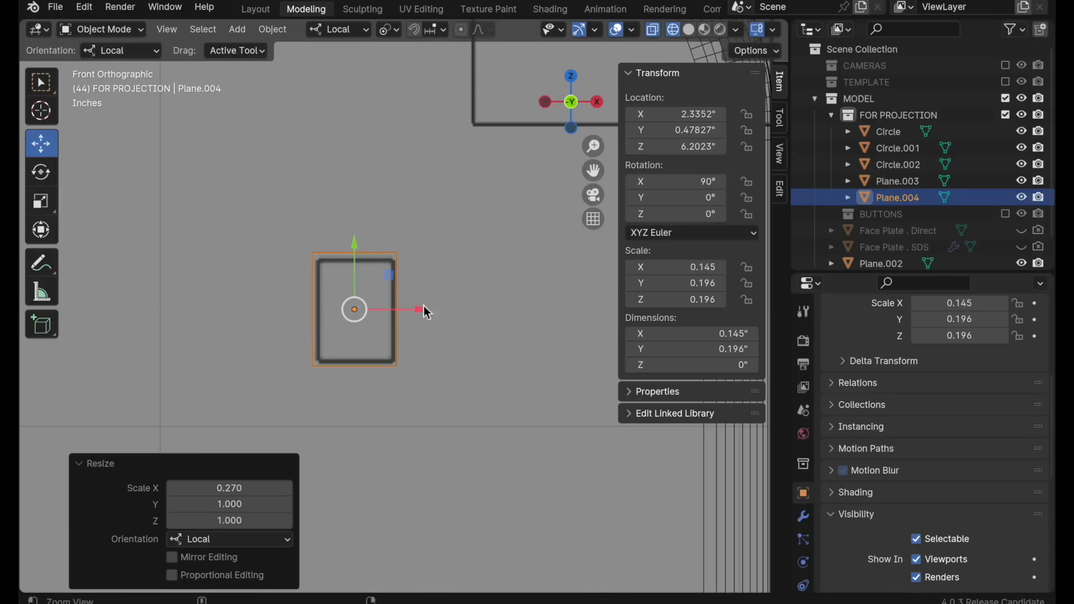
- Fill the outline of the 0.598" circle below the small upright plane with a single face
{"action": "scroll", "coordinate": [468, 290], "scroll_direction": "down", "scroll_amount": 2}
{"action": "scroll", "coordinate": [469, 289], "scroll_direction": "down", "scroll_amount": 7}
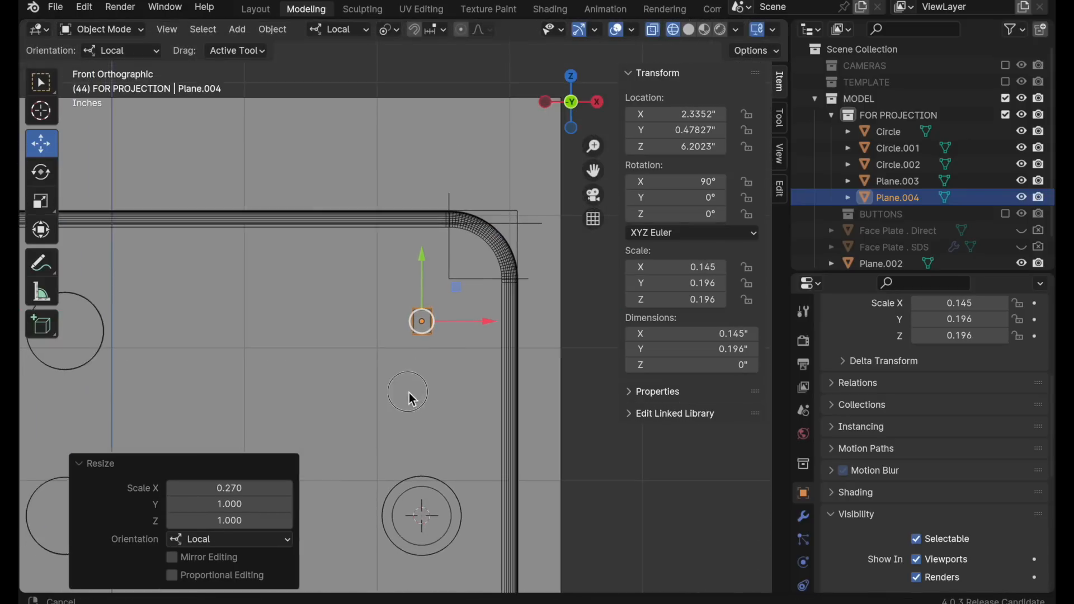
{"action": "key", "text": "c"}
{"action": "left_click_drag", "start_coordinate": [453, 438], "coordinate": [487, 307], "text": "alt+shift"}
{"action": "left_click", "coordinate": [481, 320]}
{"action": "left_click_drag", "start_coordinate": [469, 350], "coordinate": [507, 266], "text": "ctrl+alt"}
{"action": "left_click_drag", "start_coordinate": [469, 319], "coordinate": [498, 288], "text": "ctrl+alt"}
{"action": "left_click_drag", "start_coordinate": [460, 325], "coordinate": [443, 303], "text": "ctrl+alt"}
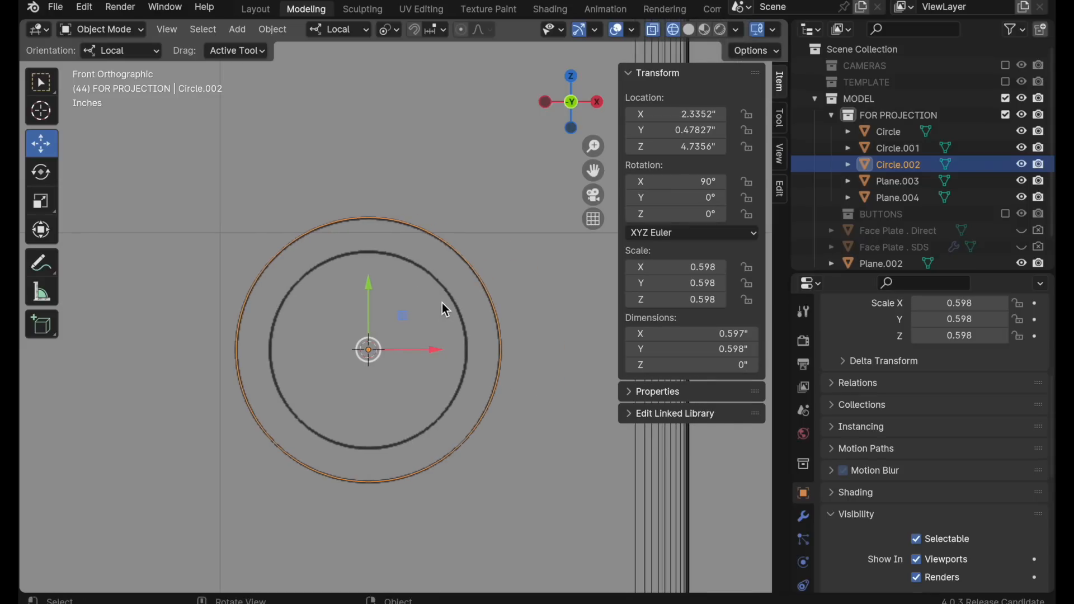
{"action": "middle_click_drag", "start_coordinate": [442, 303], "coordinate": [409, 336], "text": "ctrl"}
{"action": "middle_click_drag", "start_coordinate": [409, 274], "coordinate": [327, 361], "text": "shift"}
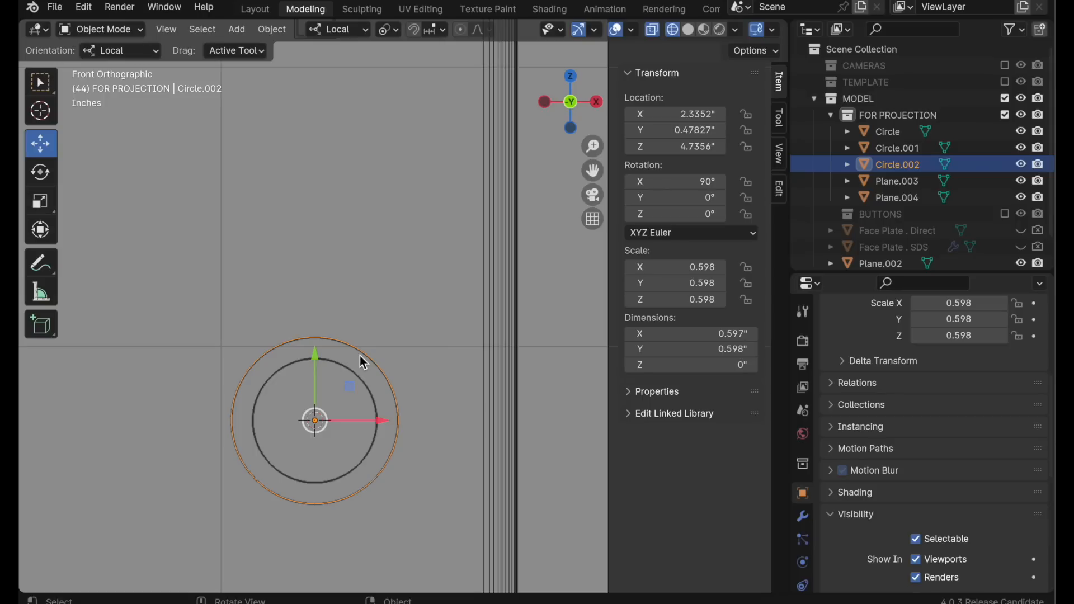
{"action": "key", "text": "Tab"}
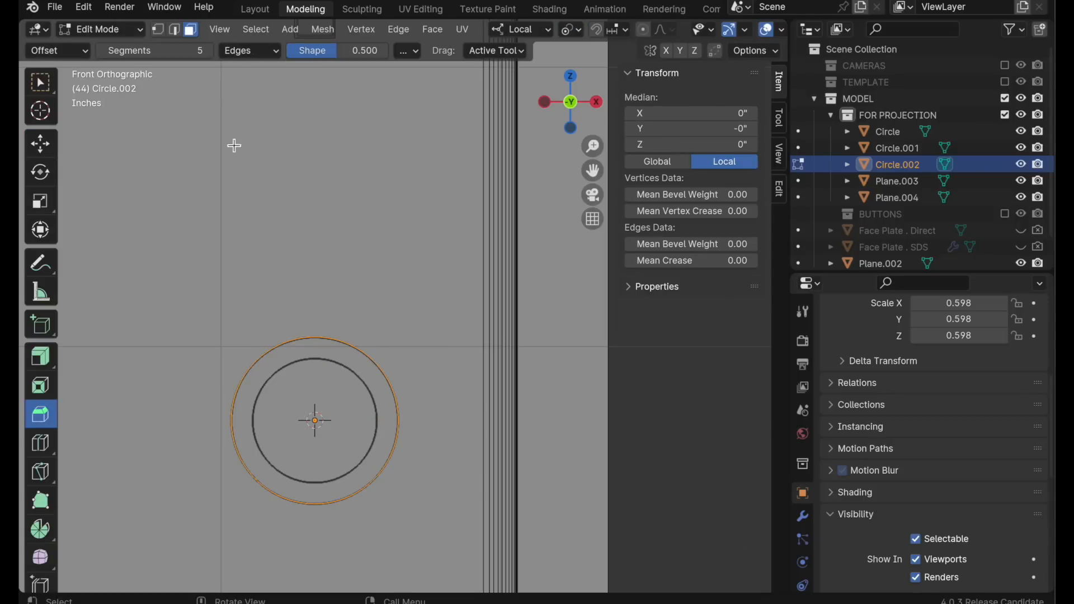
{"action": "middle_click_drag", "start_coordinate": [300, 410], "coordinate": [373, 325], "text": "ctrl"}
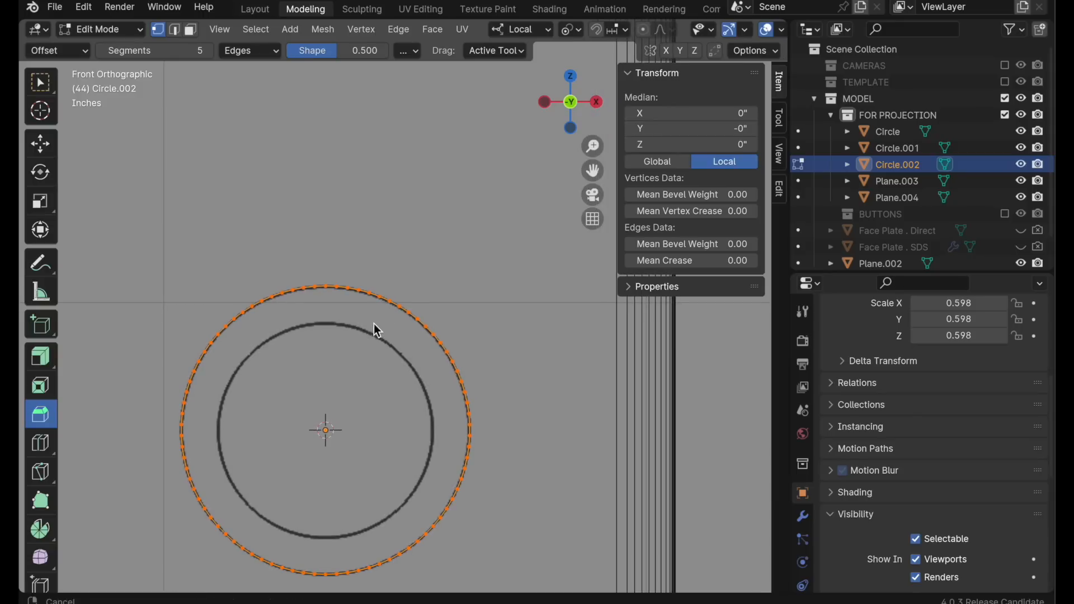
{"action": "middle_click_drag", "start_coordinate": [375, 429], "coordinate": [394, 324], "text": "shift"}
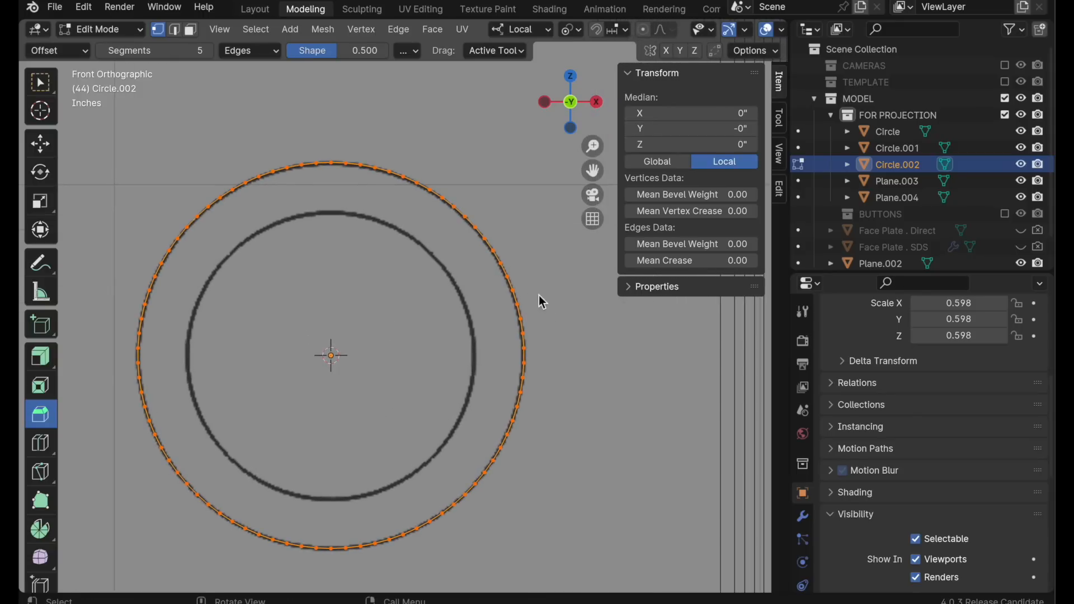
{"action": "key", "text": "f"}
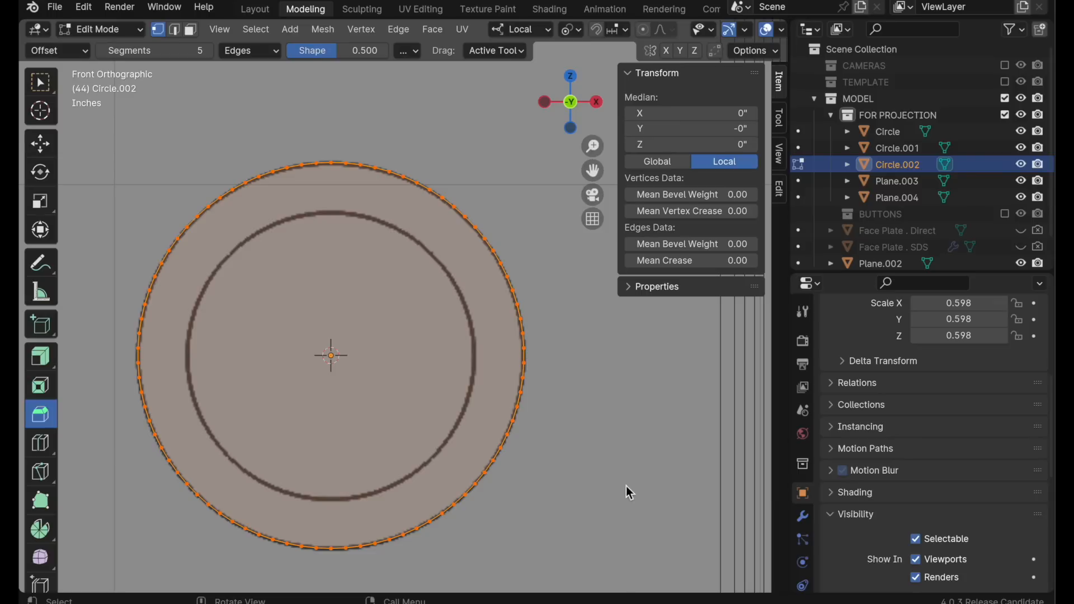
- Inset the circle's face by about 0.135" to match the template's inner ring, and delete the inner face
{"action": "key", "text": "i"}
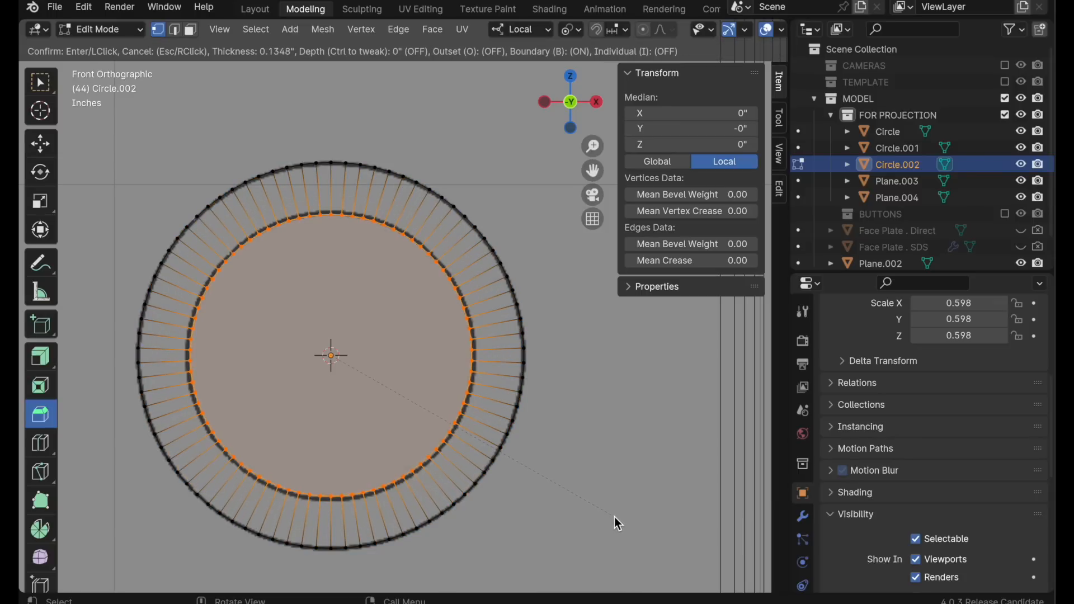
{"action": "left_click", "coordinate": [614, 516]}
{"action": "key", "text": "x"}
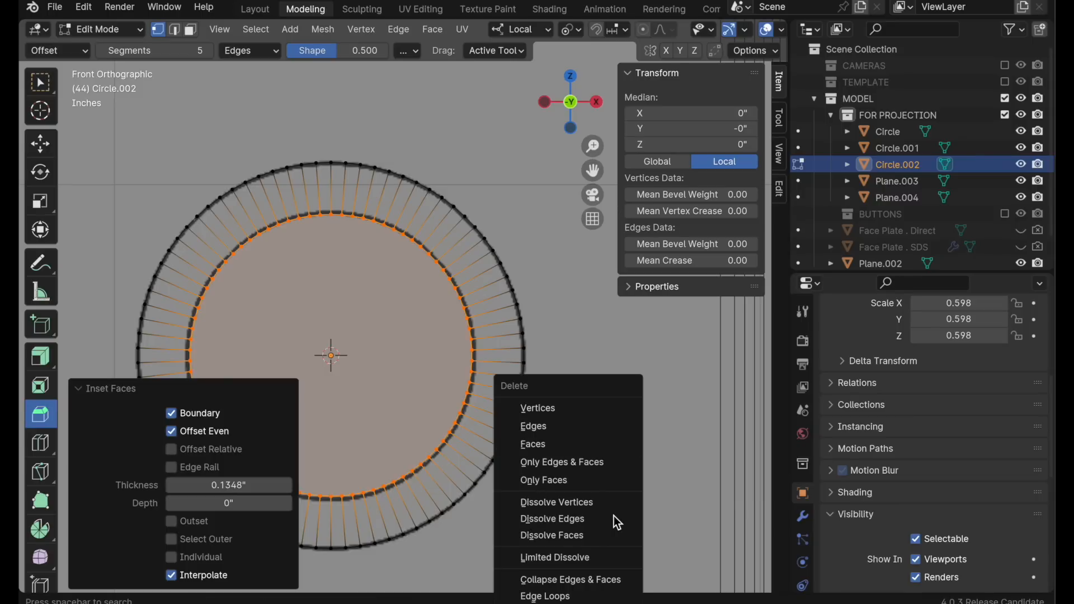
{"action": "left_click", "coordinate": [585, 448]}
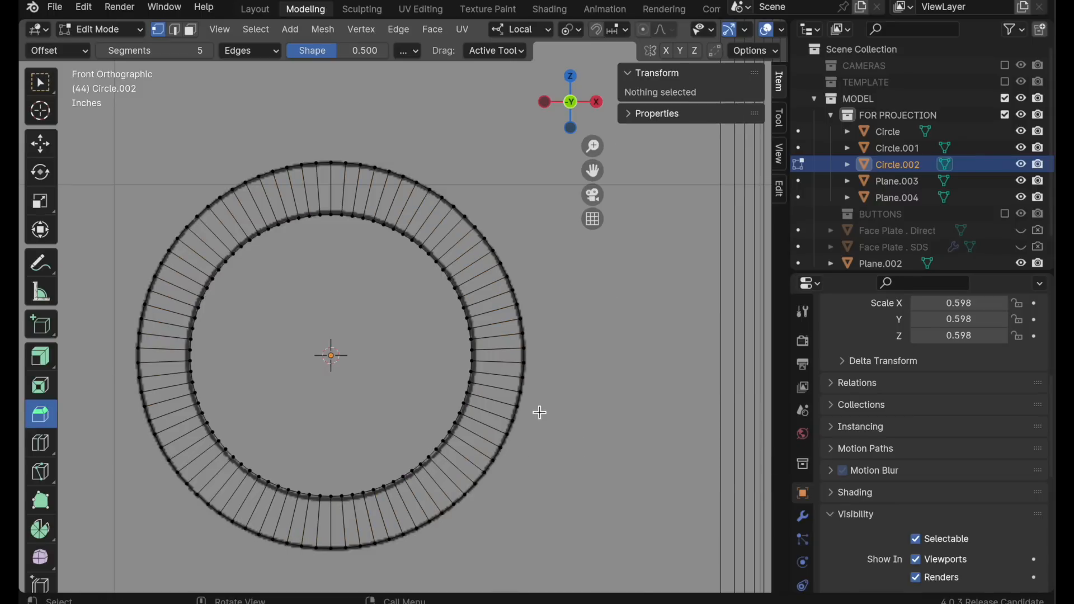
- In face selection mode, set the Move tool's drag action to Select Box and delete the faces in the ring's upper-left quarter
{"action": "key", "text": "a"}
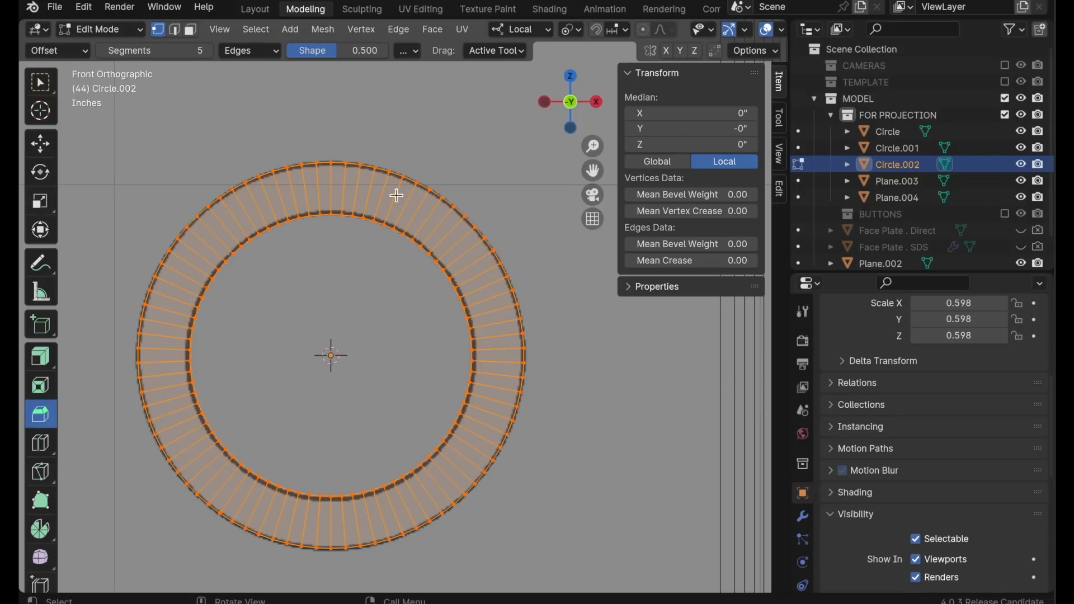
{"action": "left_click", "coordinate": [189, 31]}
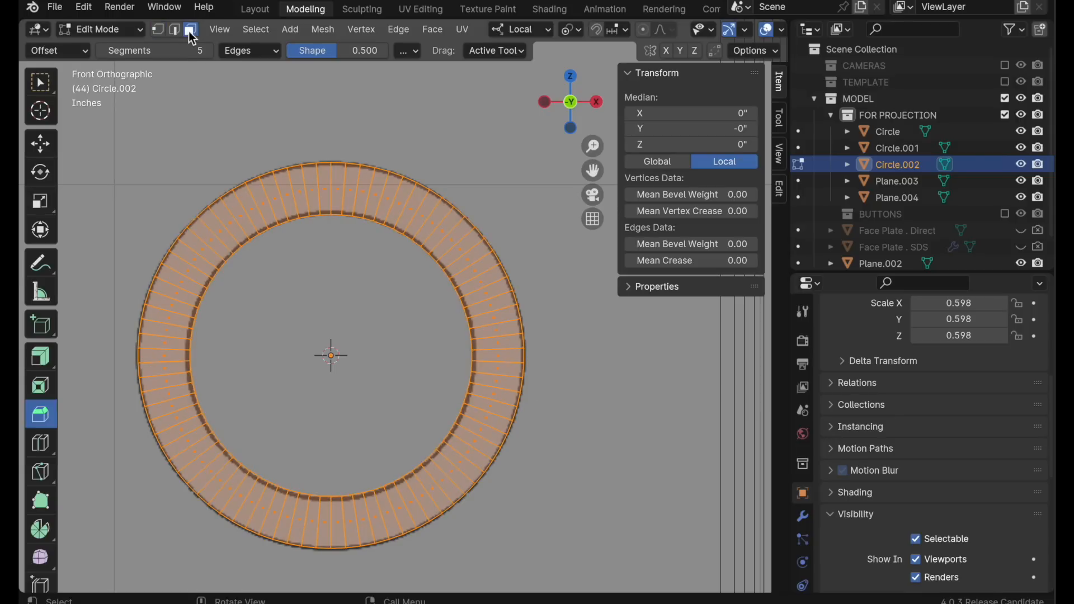
{"action": "scroll", "coordinate": [372, 156], "scroll_direction": "down", "scroll_amount": 4, "text": "ctrl"}
{"action": "left_click", "coordinate": [396, 107]}
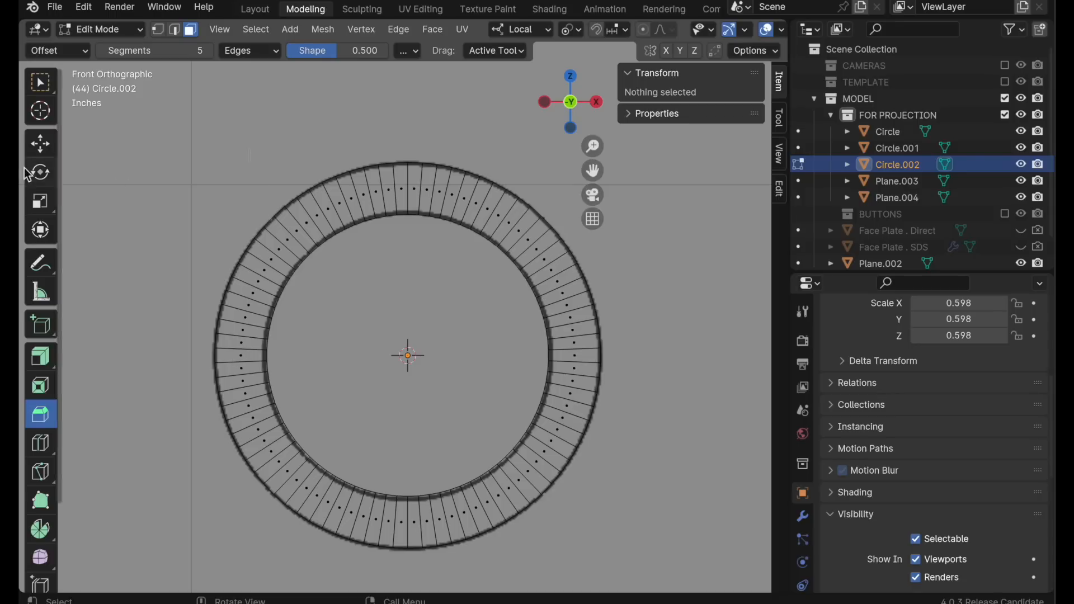
{"action": "left_click", "coordinate": [47, 143]}
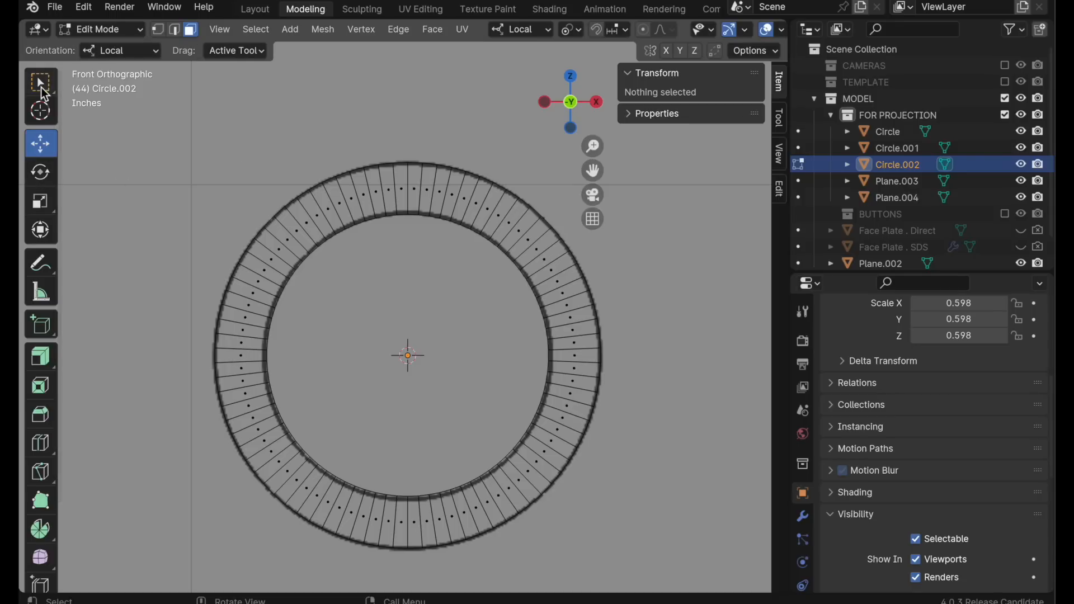
{"action": "left_click", "coordinate": [248, 55]}
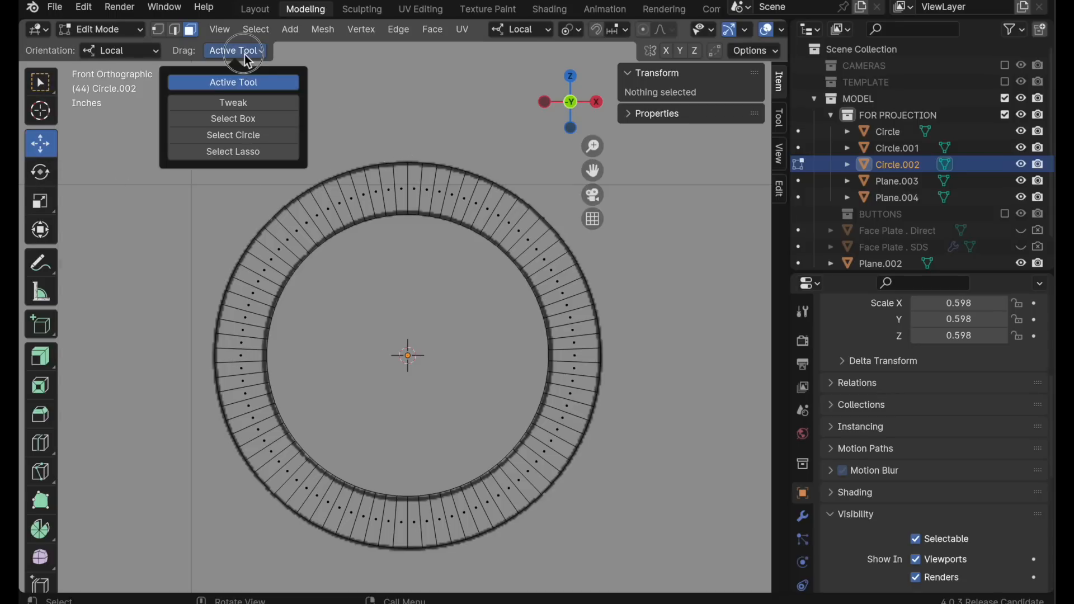
{"action": "left_click", "coordinate": [237, 123]}
{"action": "left_click_drag", "start_coordinate": [407, 152], "coordinate": [175, 362]}
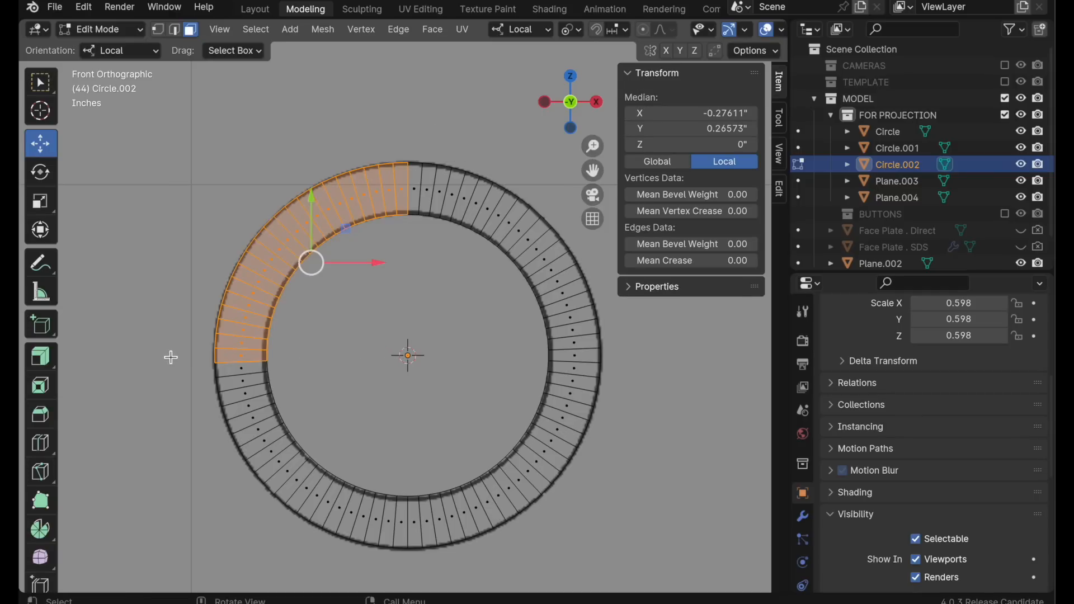
{"action": "key", "text": "x"}
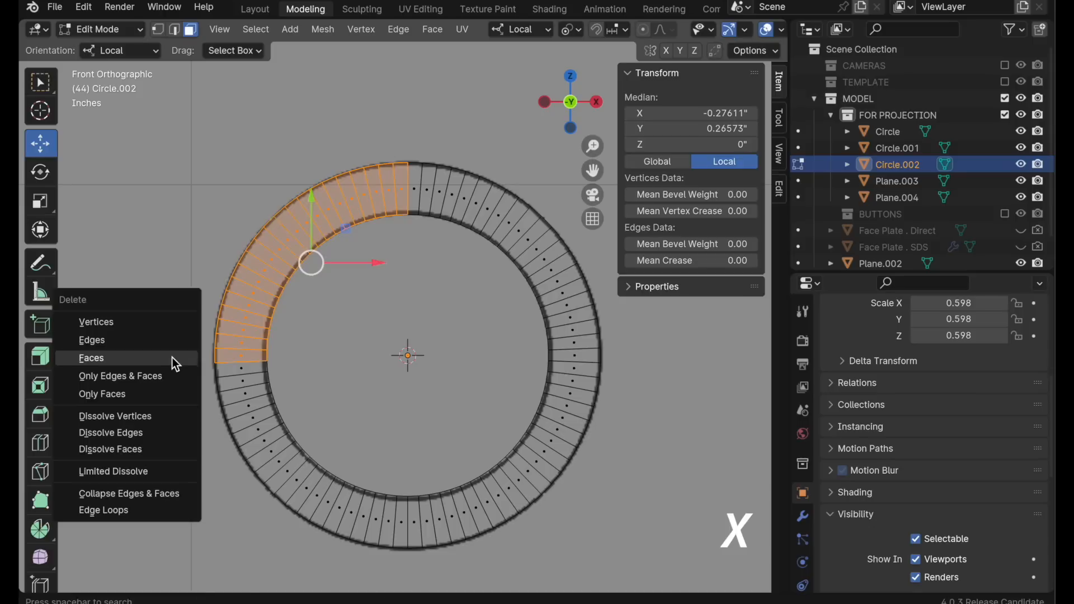
{"action": "left_click", "coordinate": [176, 360]}
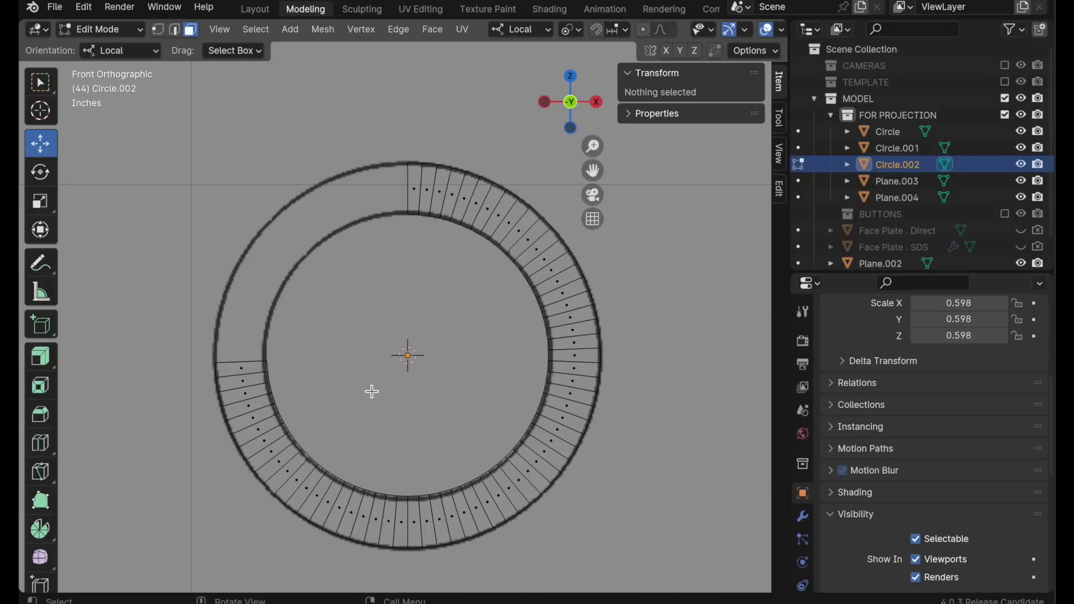
- Dissolve all radial edges inside the three-quarter ring except its two end edges, with Dissolve Vertices turned off
{"action": "left_click", "coordinate": [174, 29]}
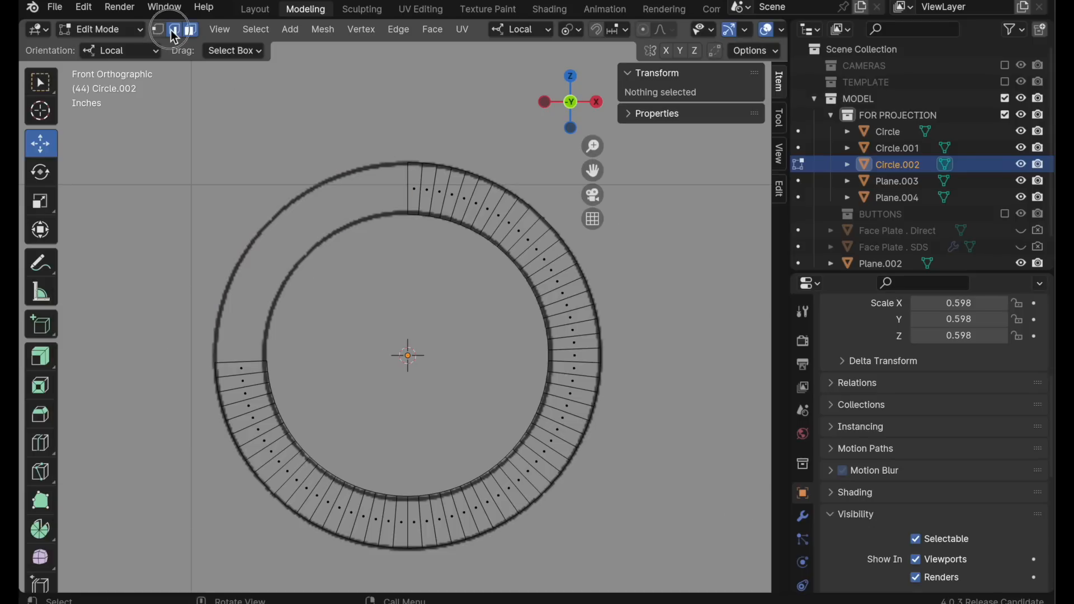
{"action": "left_click", "coordinate": [444, 166], "text": "alt"}
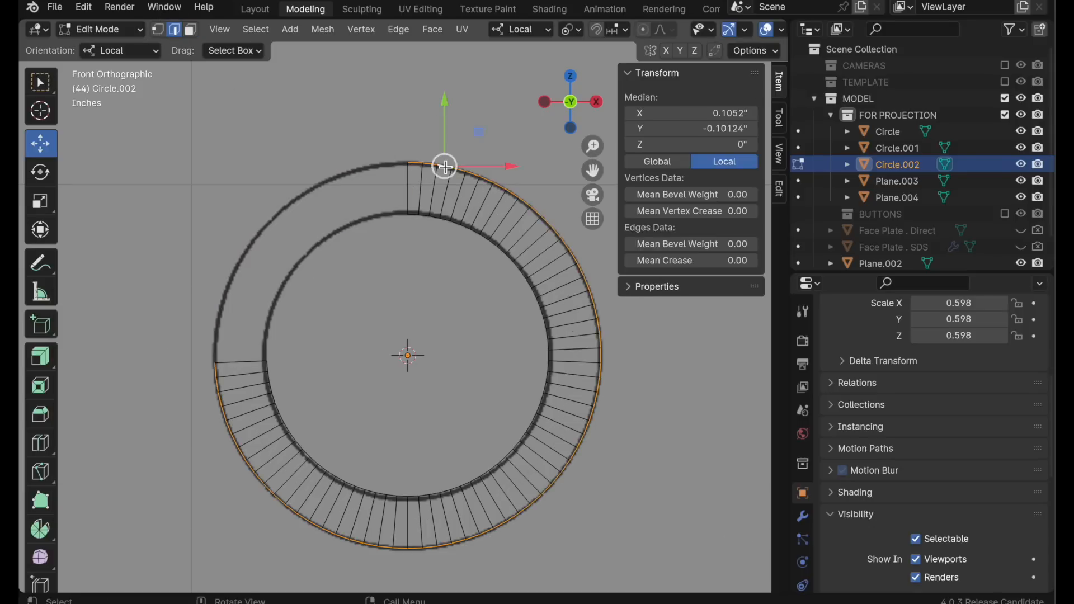
{"action": "left_click", "coordinate": [411, 193], "text": "alt+shift"}
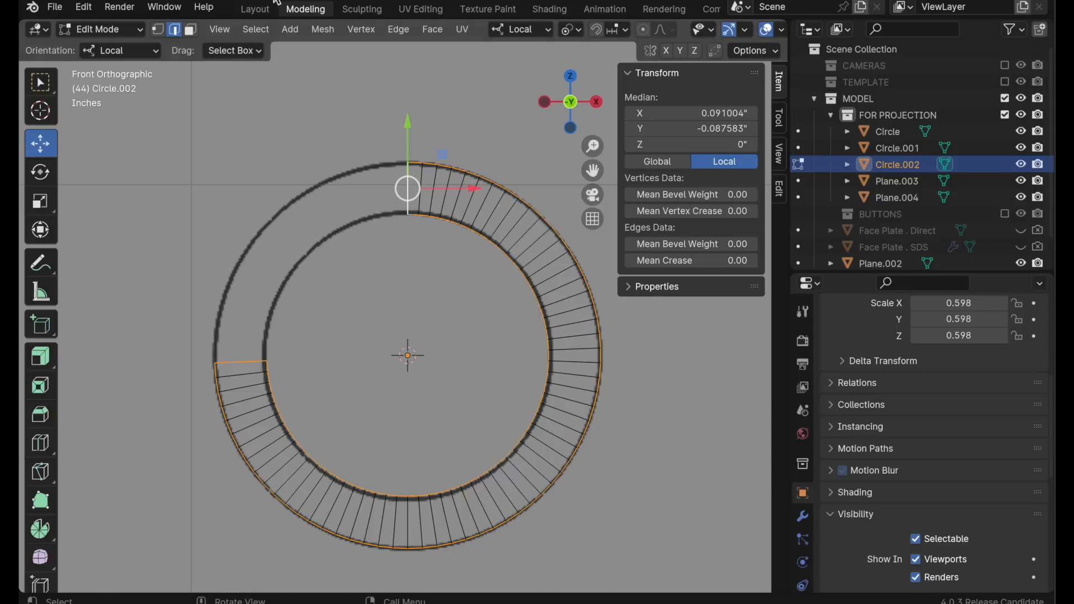
{"action": "left_click", "coordinate": [258, 29]}
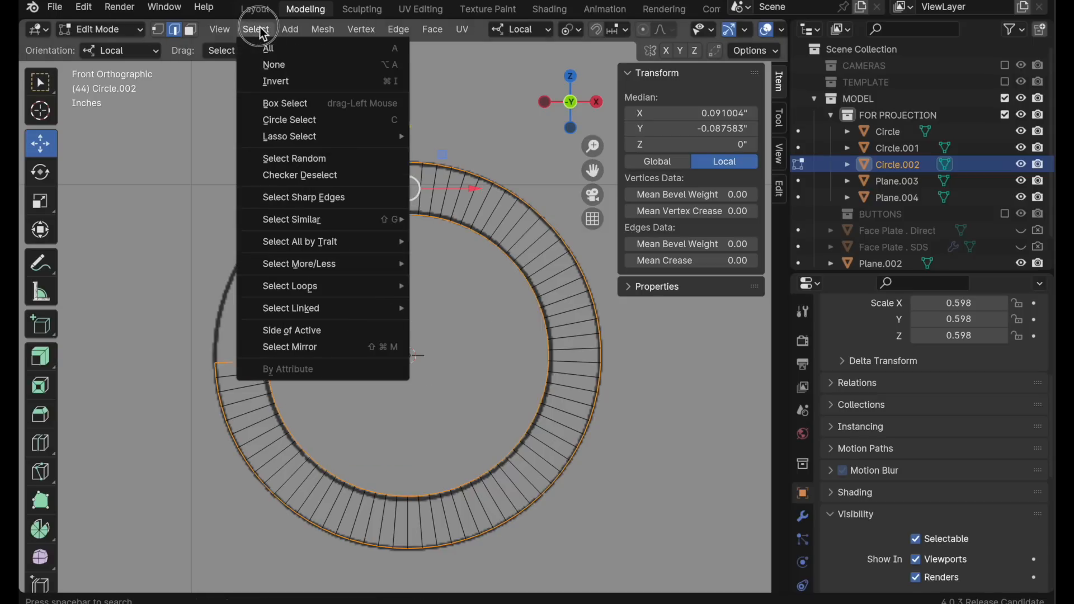
{"action": "left_click", "coordinate": [271, 81]}
{"action": "key", "text": "ctrl+e"}
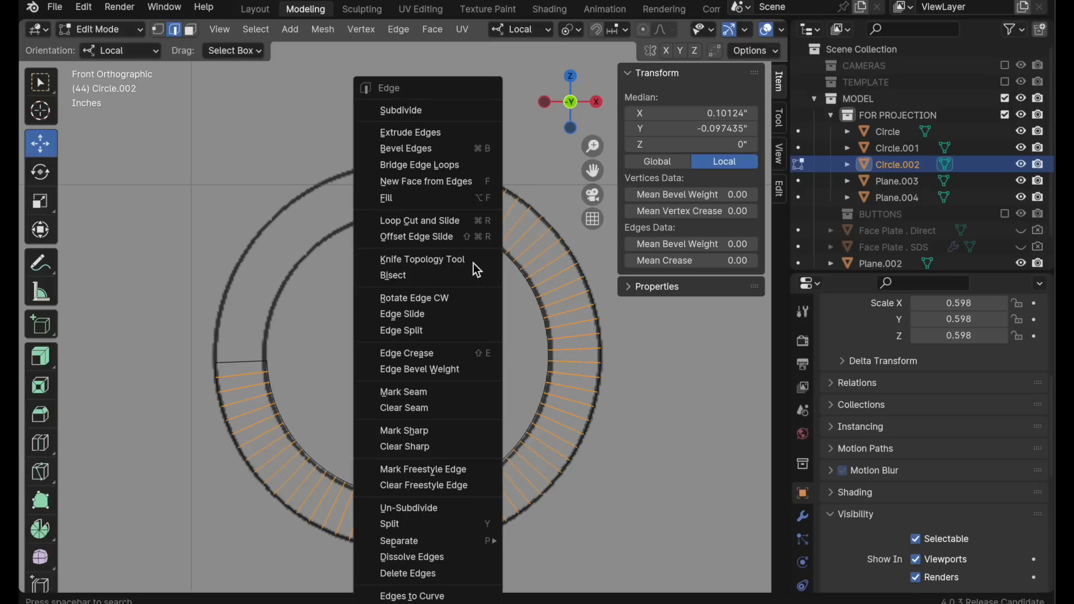
{"action": "left_click", "coordinate": [455, 557]}
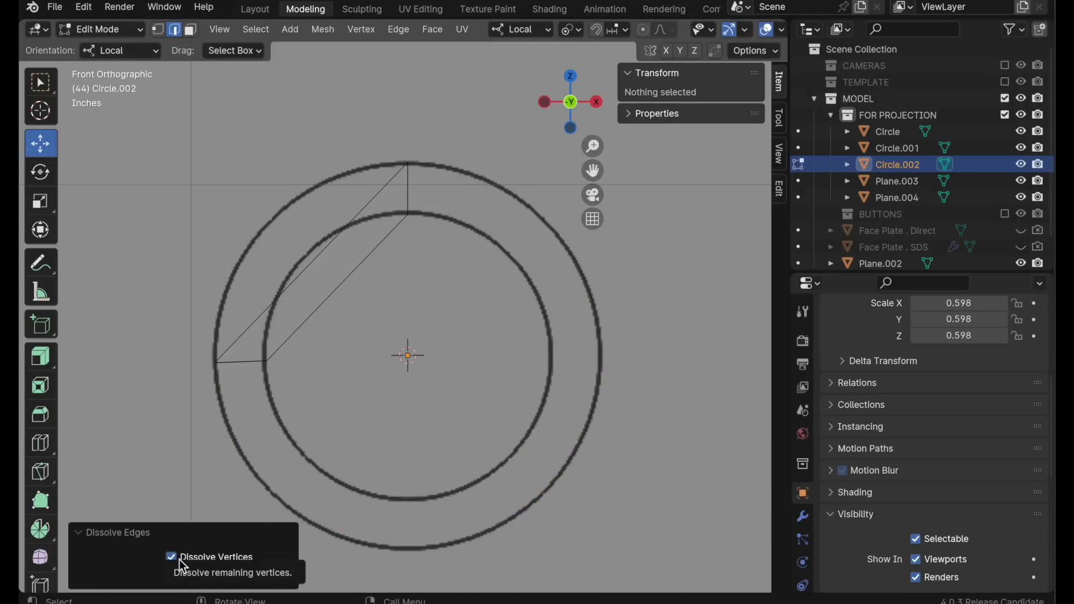
{"action": "left_click", "coordinate": [172, 557]}
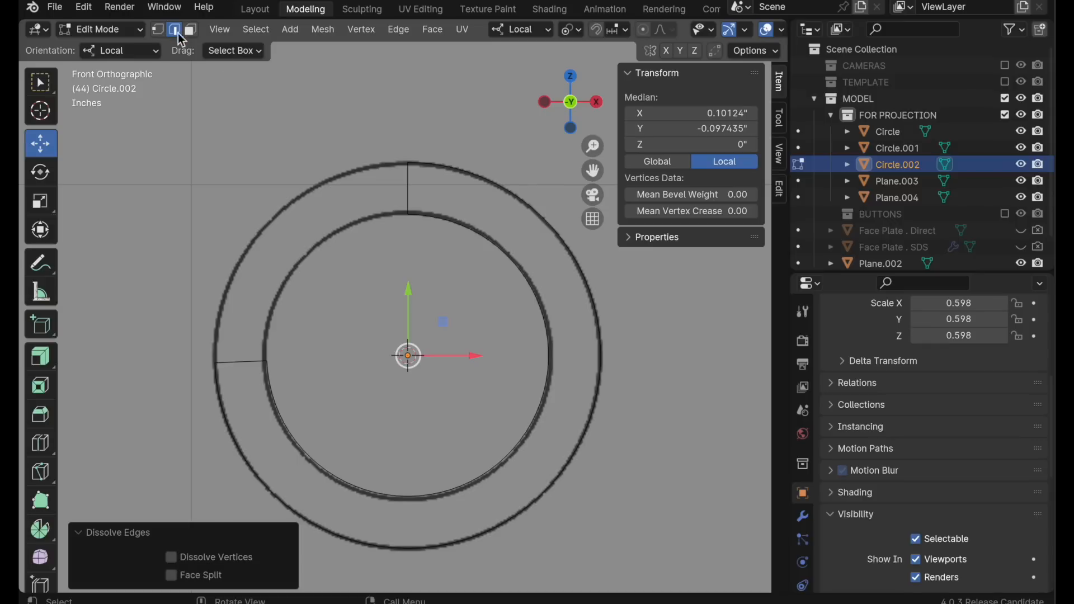
- Fill the three-quarter ring's outline with one face in vertex selection mode and return to Object Mode
{"action": "left_click", "coordinate": [158, 29]}
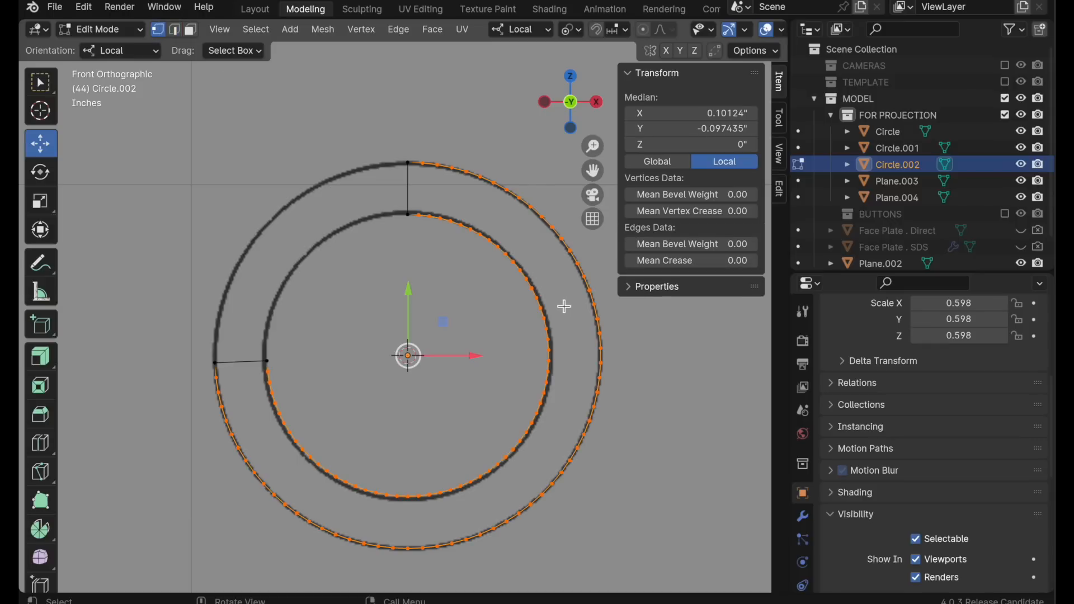
{"action": "key", "text": "f"}
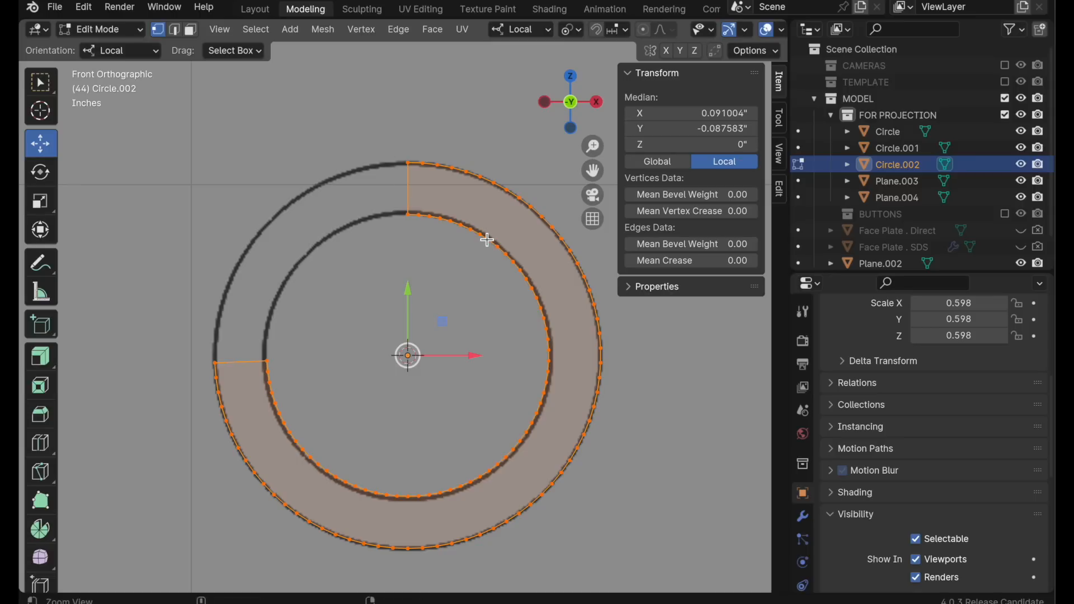
{"action": "left_click_drag", "start_coordinate": [487, 240], "coordinate": [394, 399], "text": "ctrl+alt"}
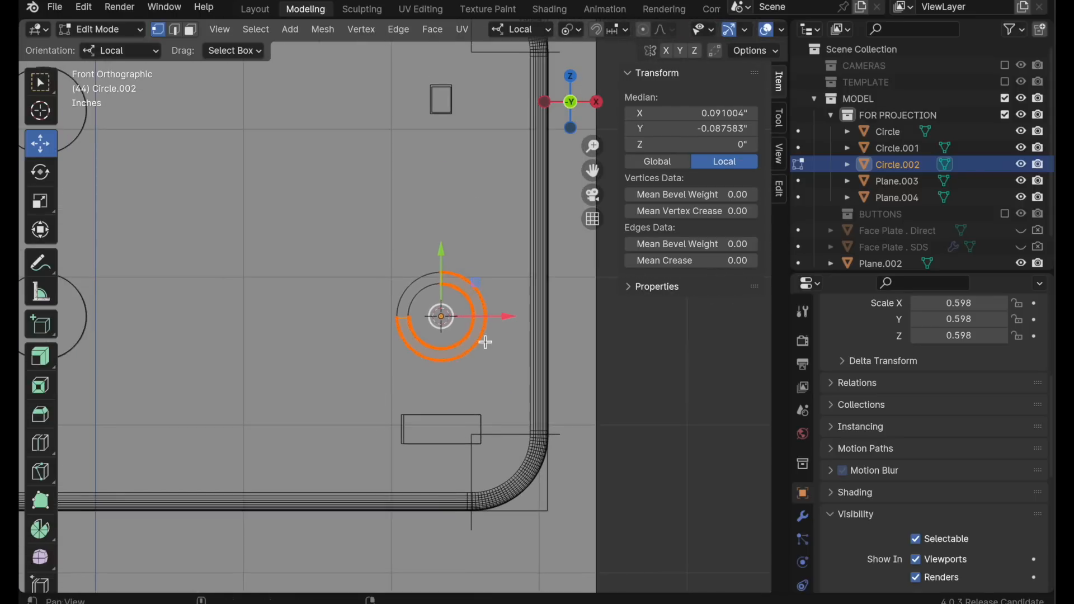
{"action": "left_click_drag", "start_coordinate": [485, 341], "coordinate": [394, 429], "text": "alt+shift"}
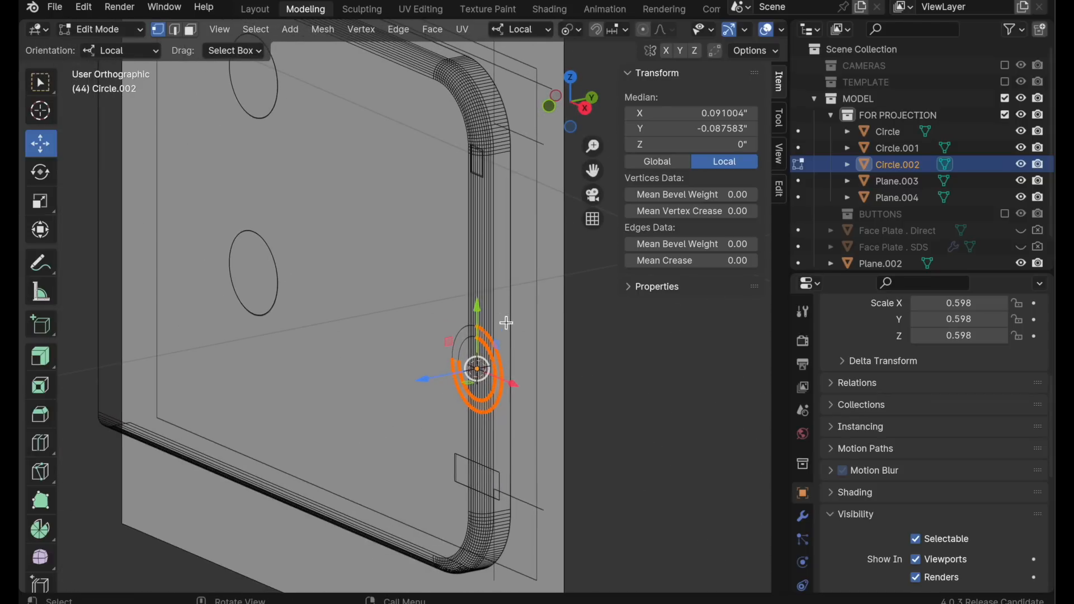
{"action": "key", "text": "Tab"}
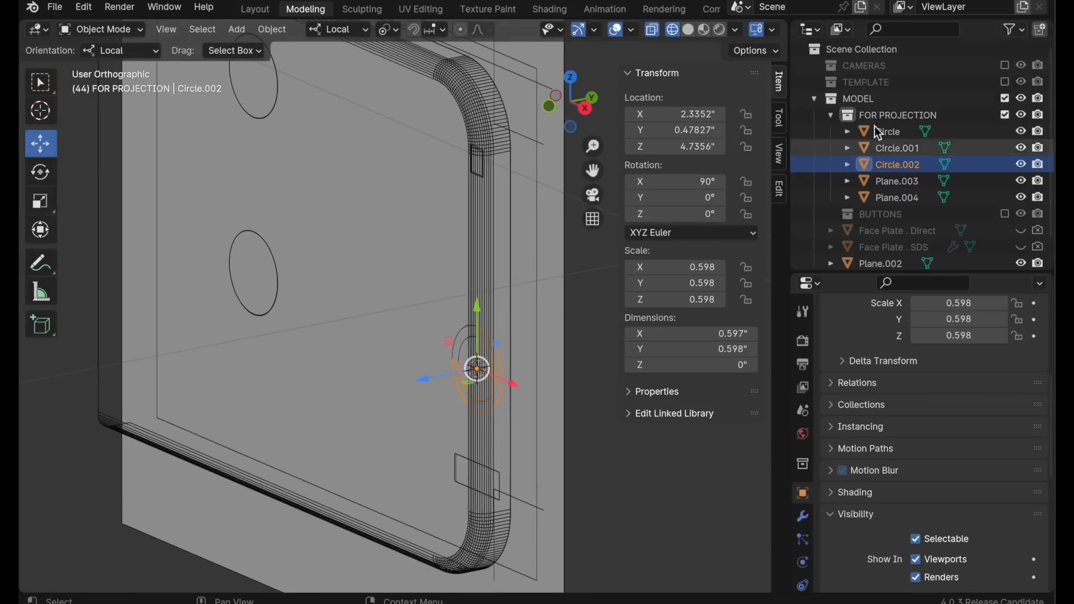
- Select all five FOR PROJECTION objects and move them about 1.37" along local Z, out in front of the face plate
{"action": "left_click", "coordinate": [884, 131]}
{"action": "left_click", "coordinate": [895, 198], "text": "shift"}
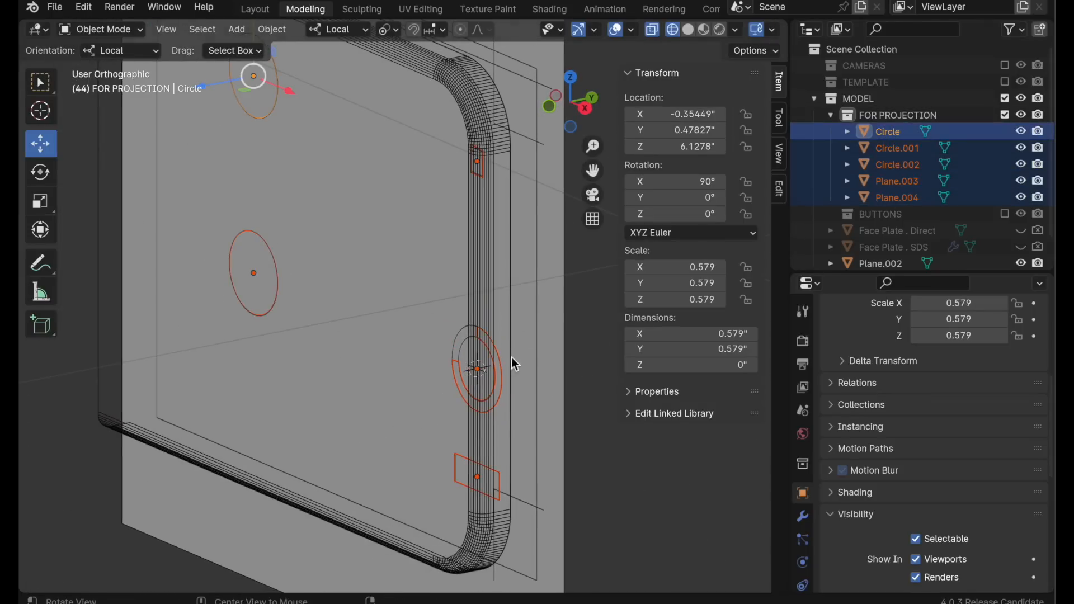
{"action": "left_click_drag", "start_coordinate": [512, 356], "coordinate": [532, 202], "text": "alt"}
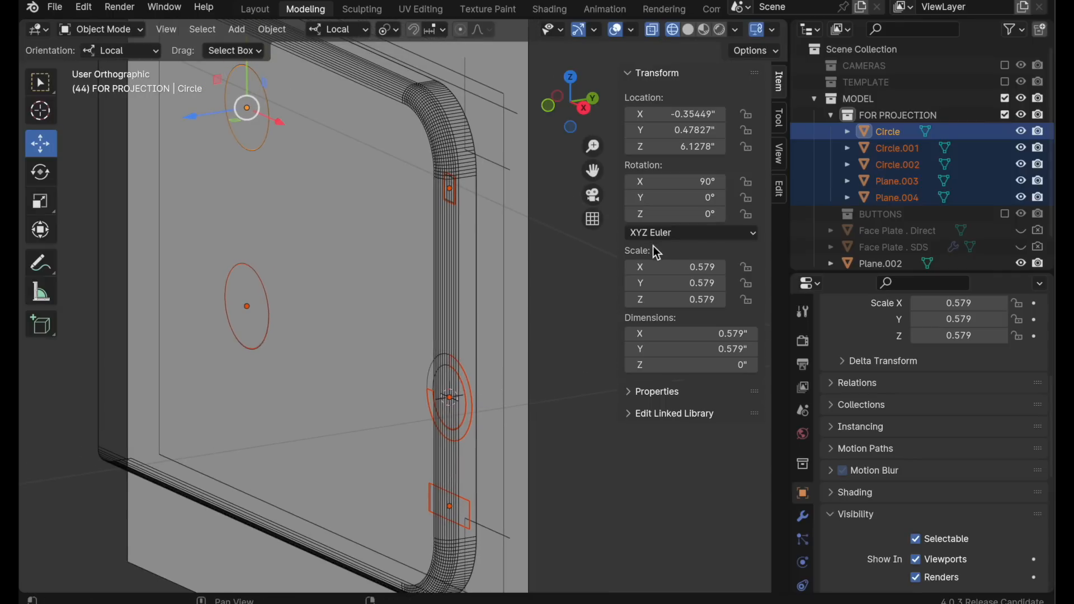
{"action": "left_click_drag", "start_coordinate": [202, 127], "coordinate": [29, 156]}
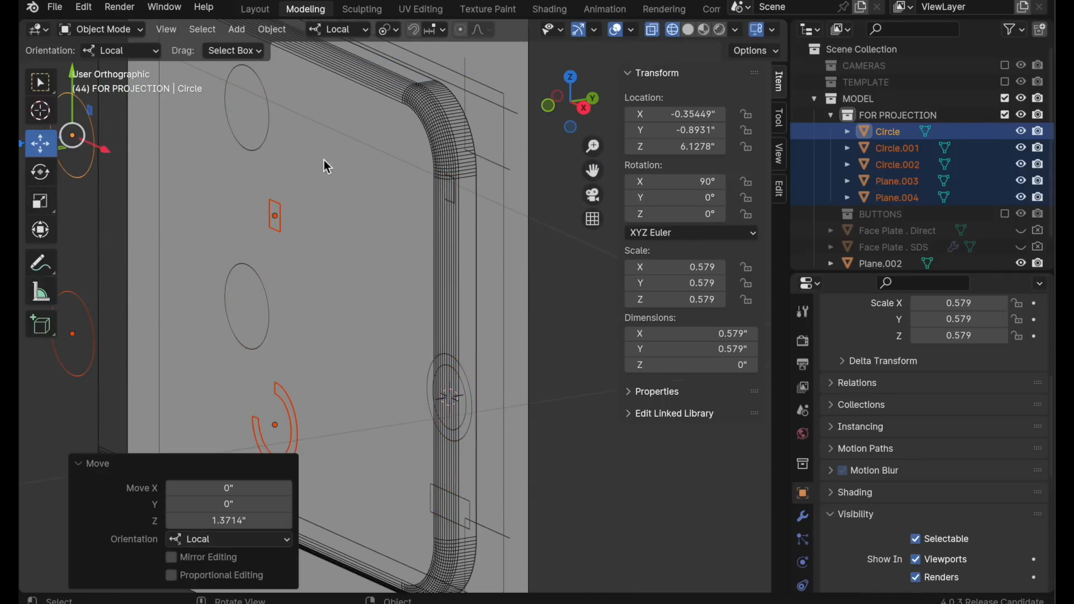
- Hide the TEMPLATE reference image in the viewport
{"action": "scroll", "coordinate": [905, 210], "scroll_direction": "down", "scroll_amount": 2}
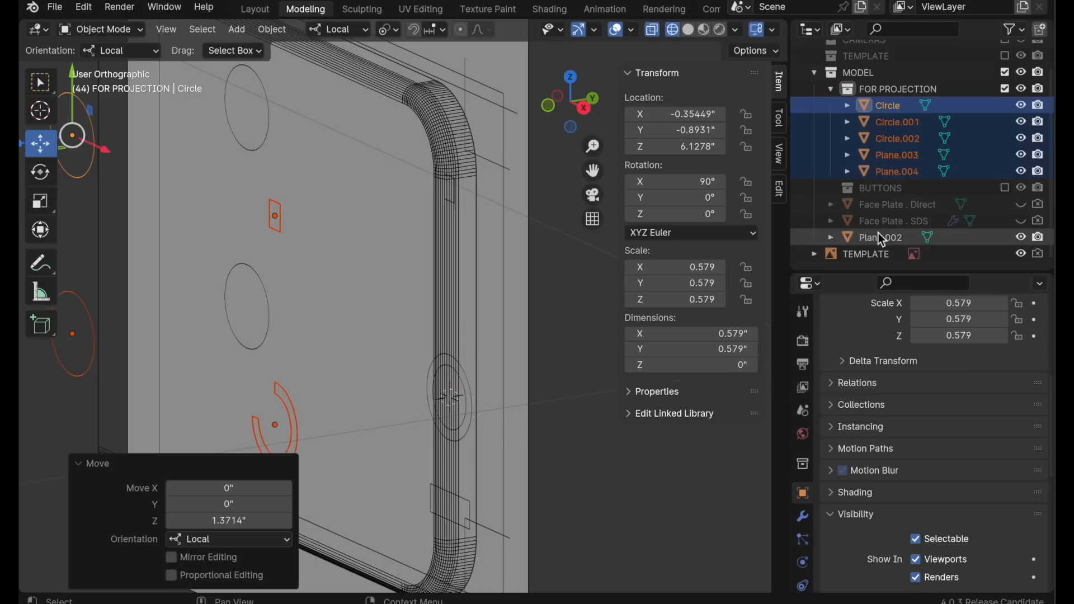
{"action": "left_click", "coordinate": [1020, 254]}
{"action": "middle_click_drag", "start_coordinate": [448, 338], "coordinate": [491, 374]}
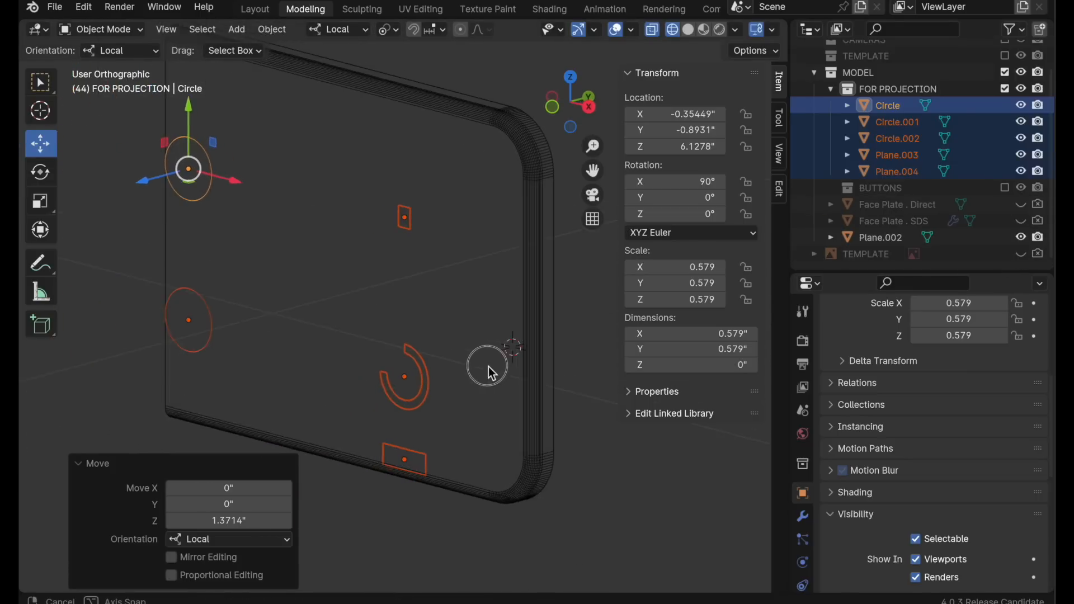
- Rename the Plane.002 object as Face Plate and delete the Face Plate . Direct object
{"action": "key", "text": "KP_1"}
{"action": "left_click", "coordinate": [899, 238]}
{"action": "double_click", "coordinate": [899, 237]}
{"action": "type", "text": "Fa"}
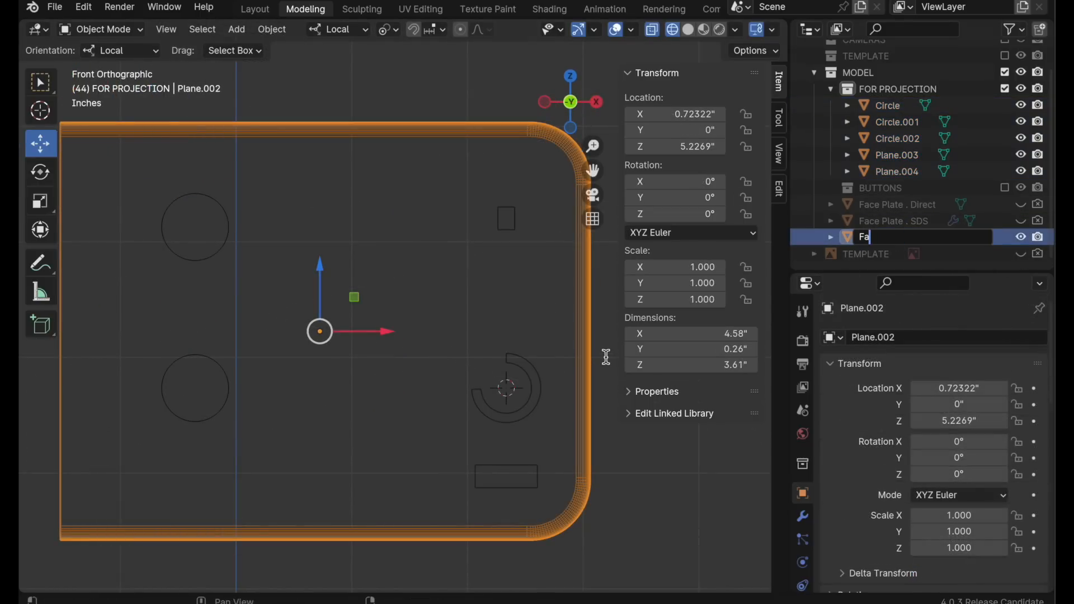
{"action": "type", "text": "ce Plate"}
{"action": "key", "text": "Return"}
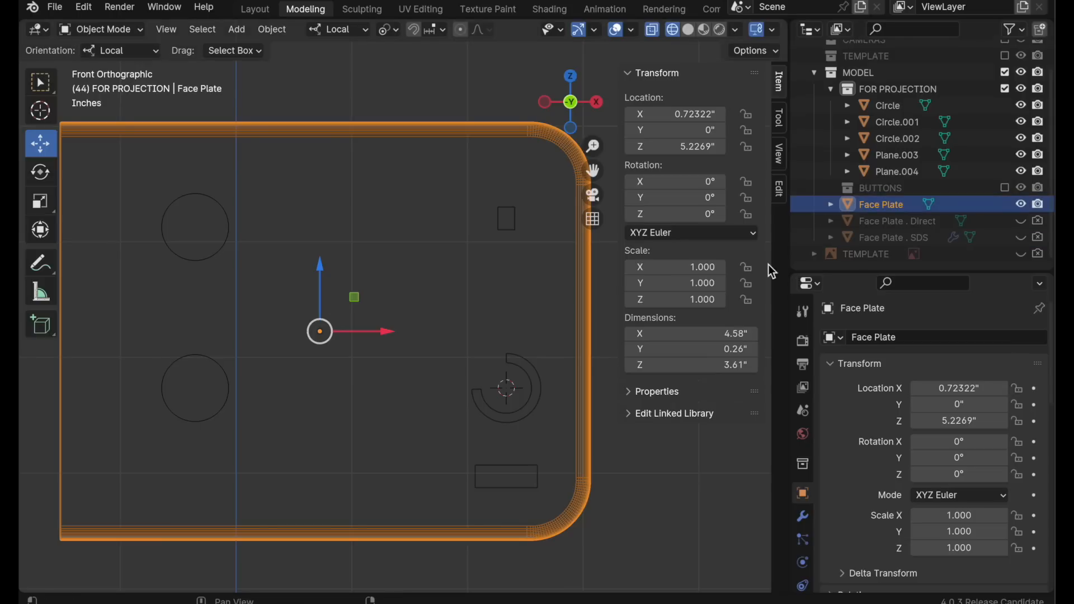
{"action": "key", "text": "Delete"}
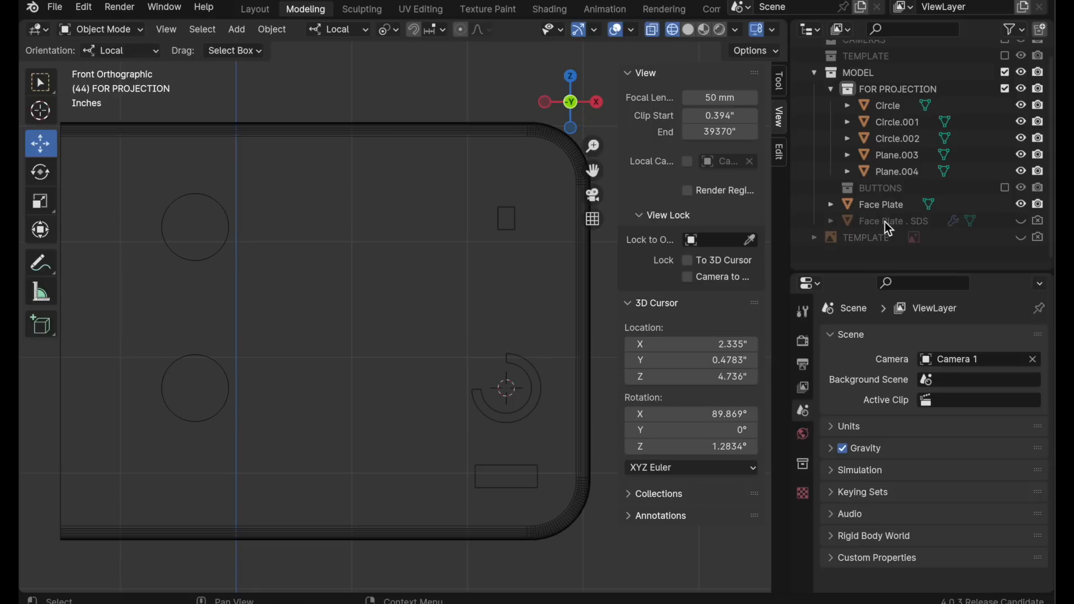
- Open the Face Plate mesh in Edit Mode and try out the Loop Cut tool on its rounded rim
{"action": "left_click", "coordinate": [880, 222]}
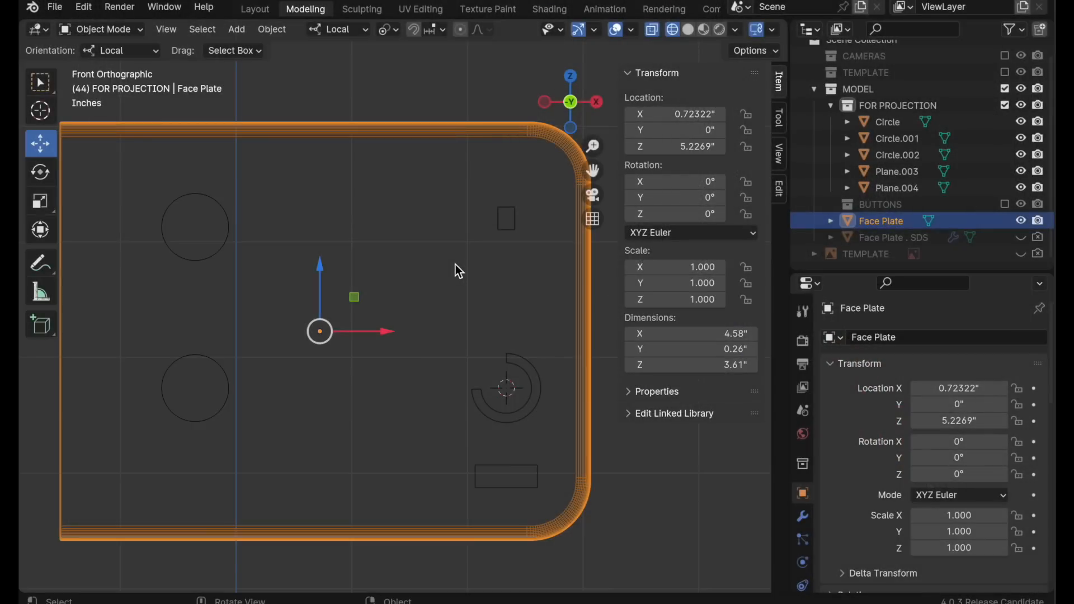
{"action": "key", "text": "Tab"}
{"action": "middle_click_drag", "start_coordinate": [453, 264], "coordinate": [529, 272], "text": "shift"}
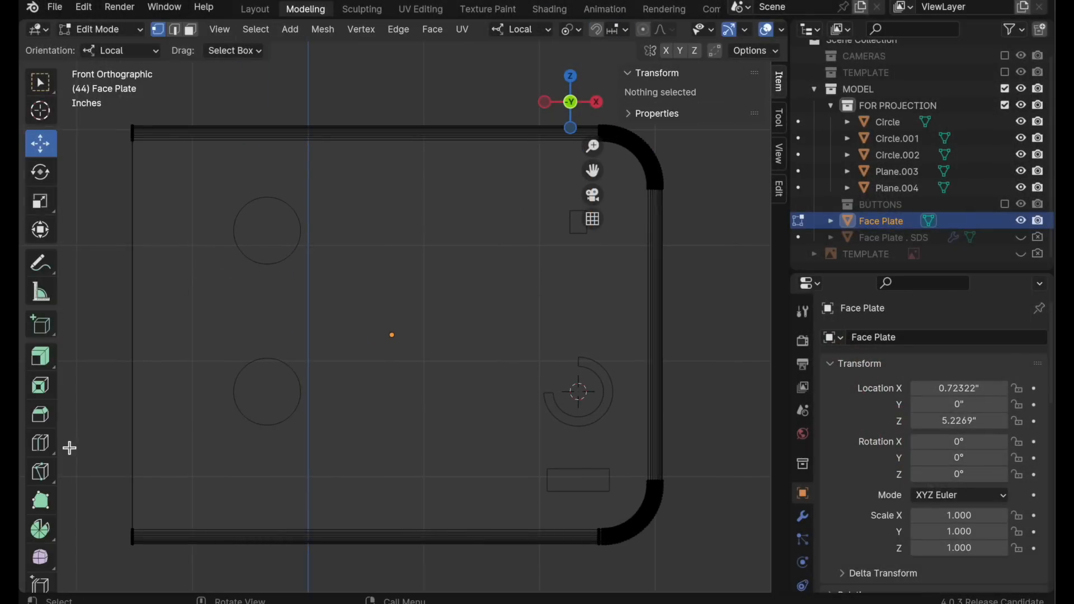
{"action": "left_click", "coordinate": [41, 445]}
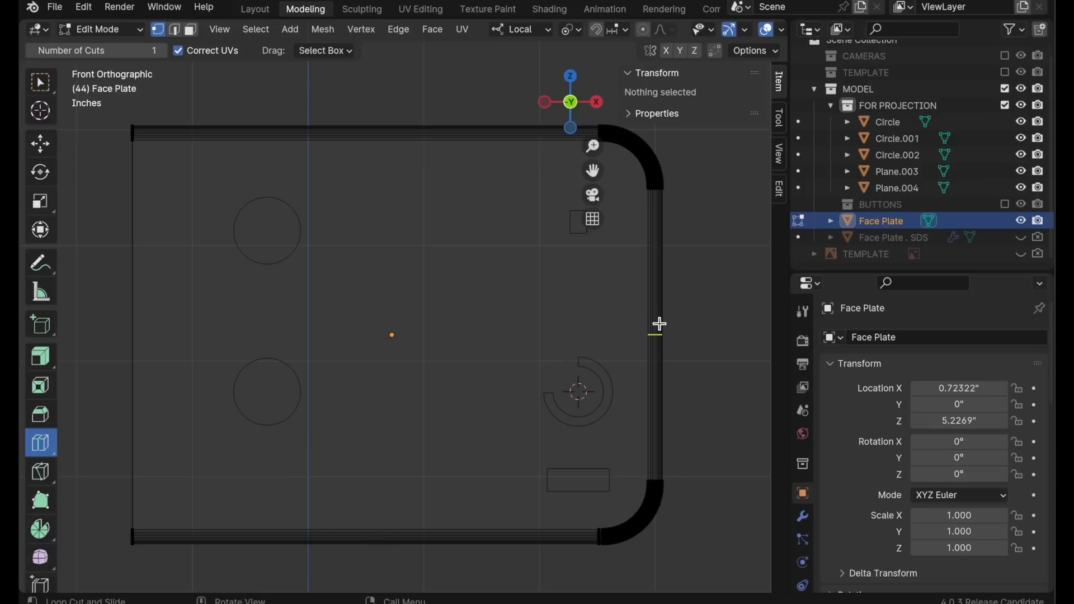
{"action": "left_click", "coordinate": [40, 144]}
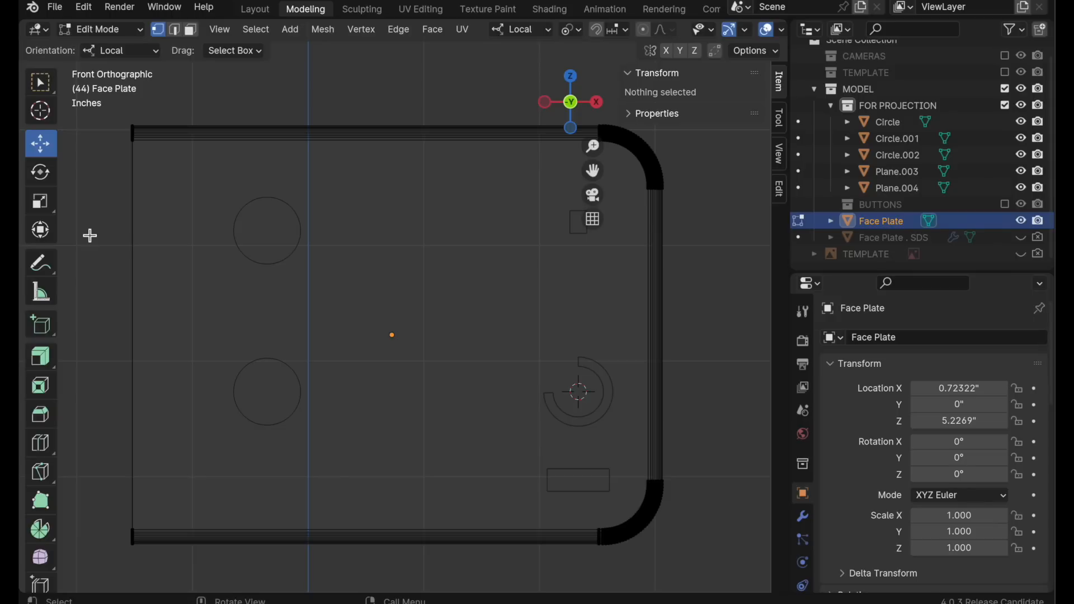
- Knife a Z-constrained vertical cut with cut-through on across the Face Plate, just beside the two large circles
{"action": "key", "text": "k"}
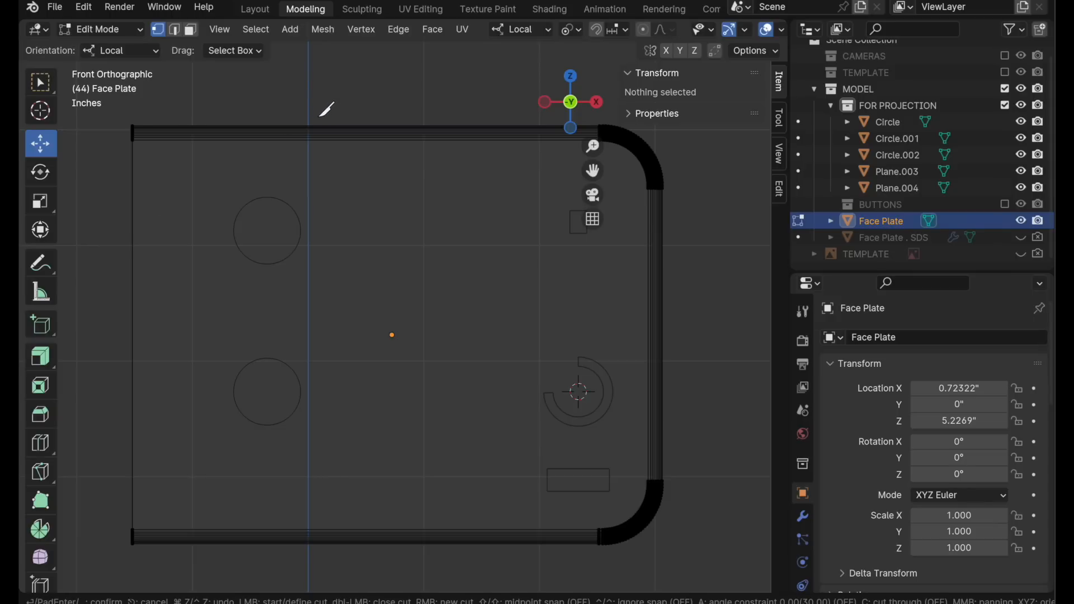
{"action": "left_click", "coordinate": [317, 132]}
{"action": "key", "text": "z"}
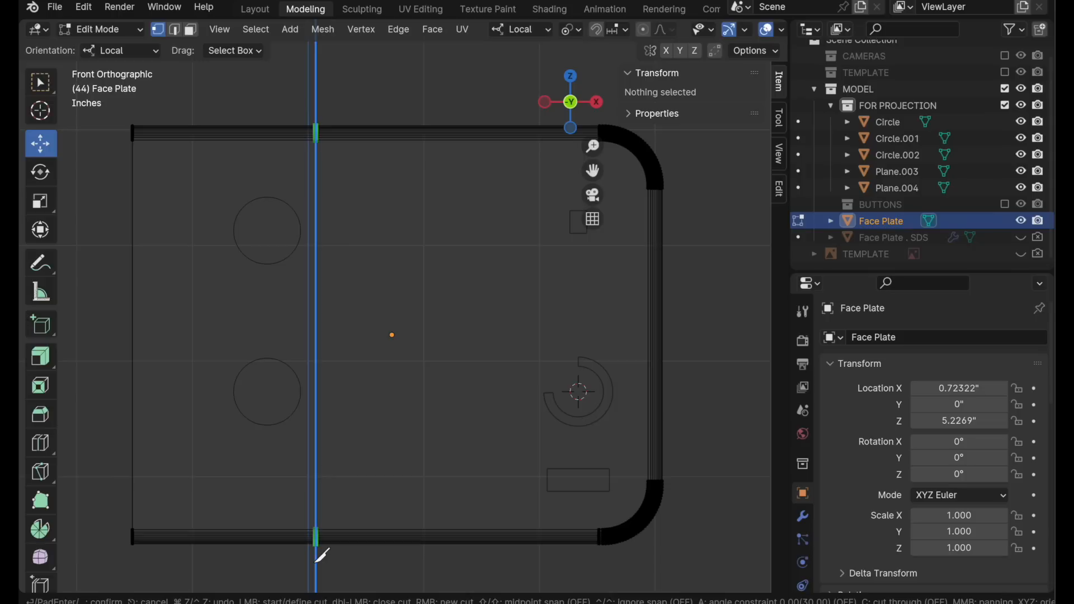
{"action": "key", "text": "c"}
{"action": "key", "text": "c"}
{"action": "left_click", "coordinate": [322, 556]}
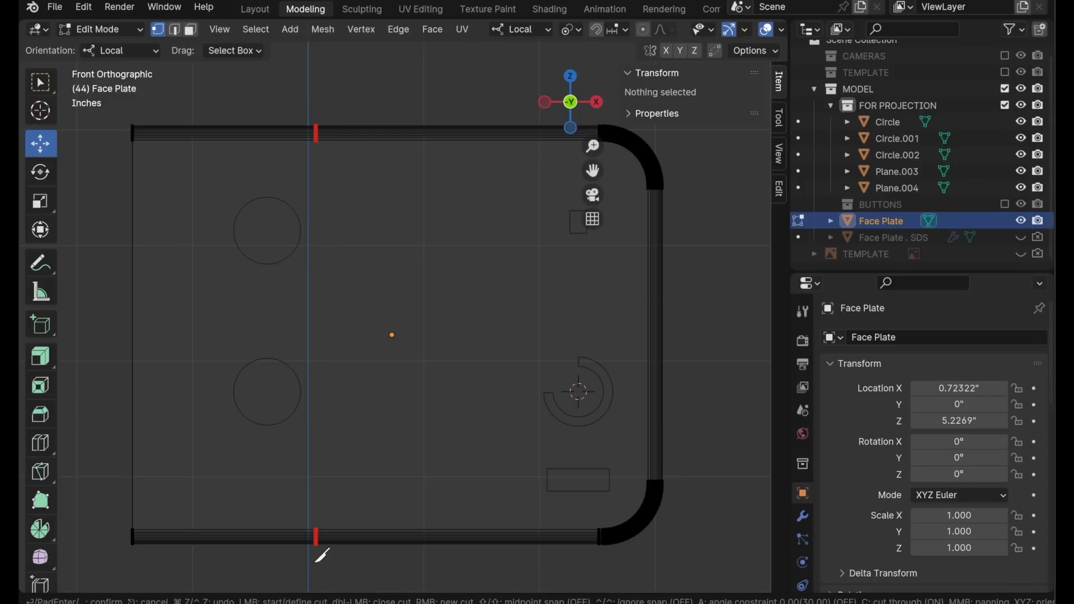
{"action": "key", "text": "Return"}
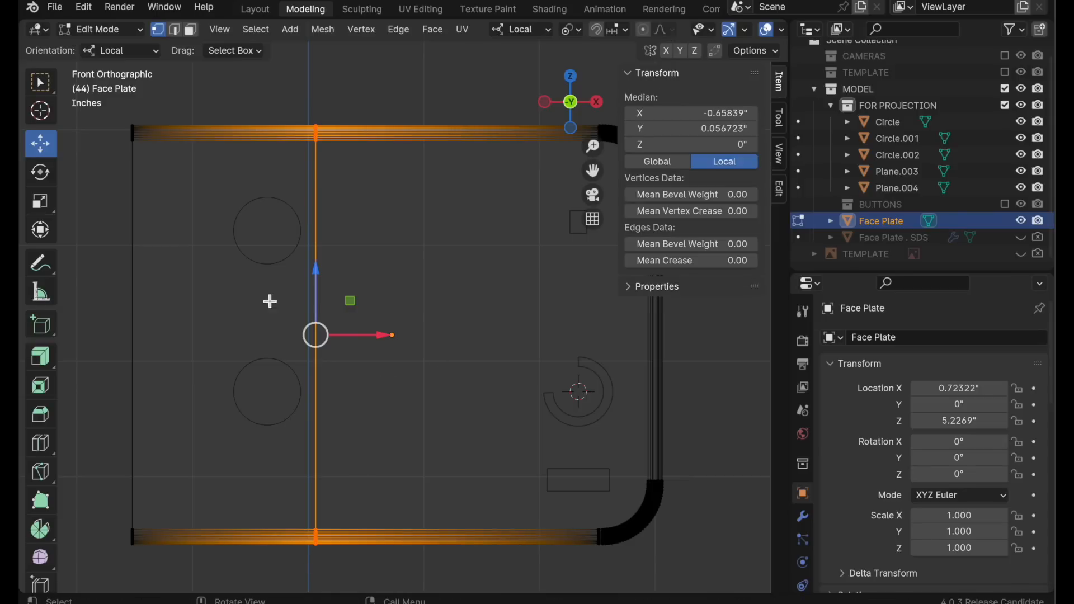
- Knife a second Z-constrained cut through the Face Plate just before the partial ring, then deselect everything
{"action": "middle_click_drag", "start_coordinate": [437, 328], "coordinate": [339, 329], "text": "shift"}
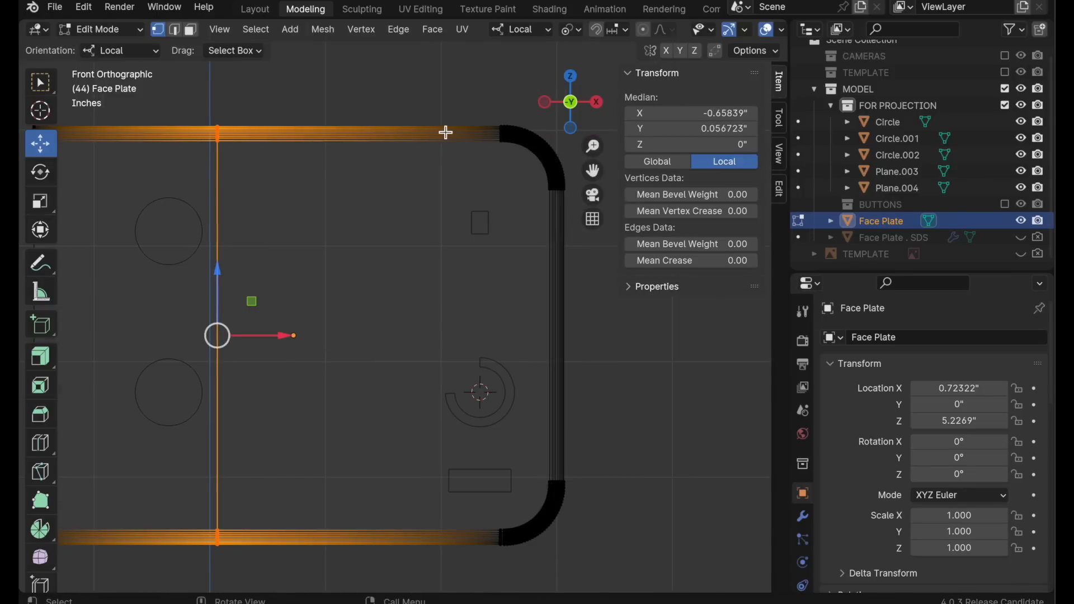
{"action": "key", "text": "k"}
{"action": "left_click", "coordinate": [422, 133]}
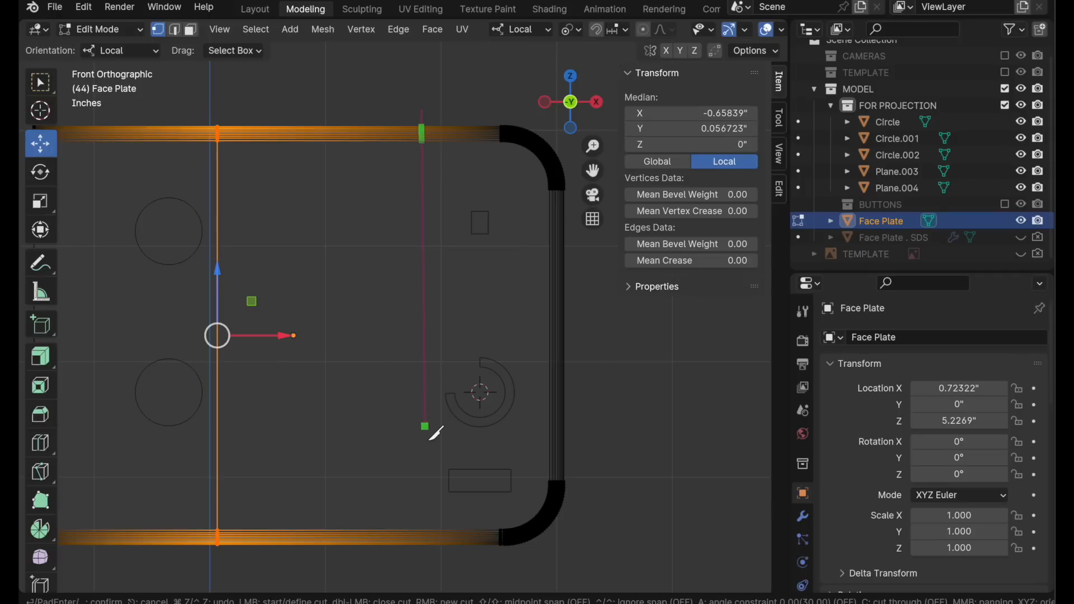
{"action": "key", "text": "z"}
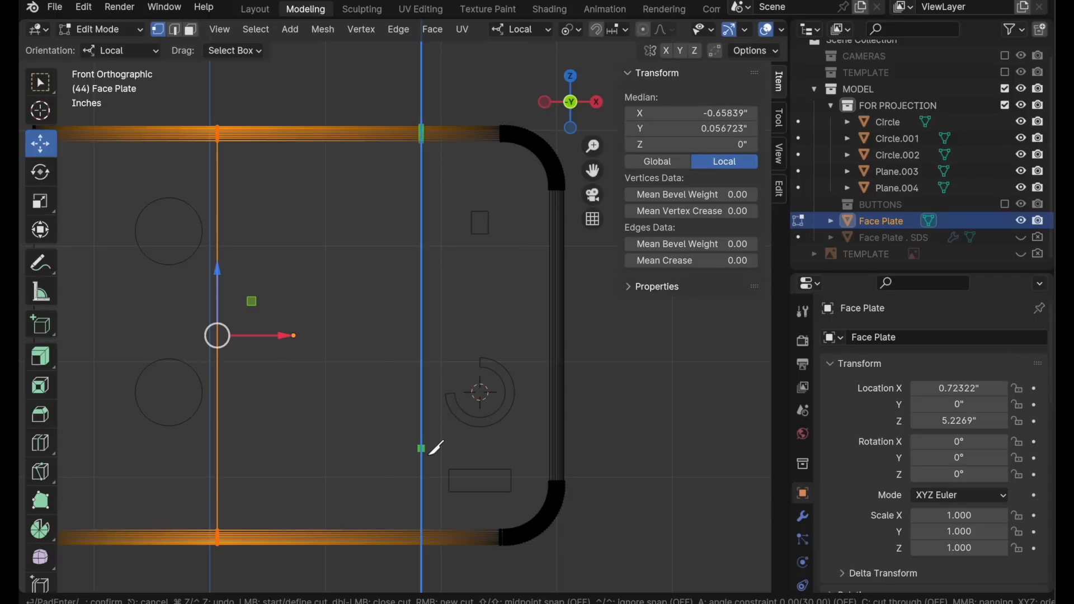
{"action": "key", "text": "c"}
{"action": "left_click", "coordinate": [435, 575]}
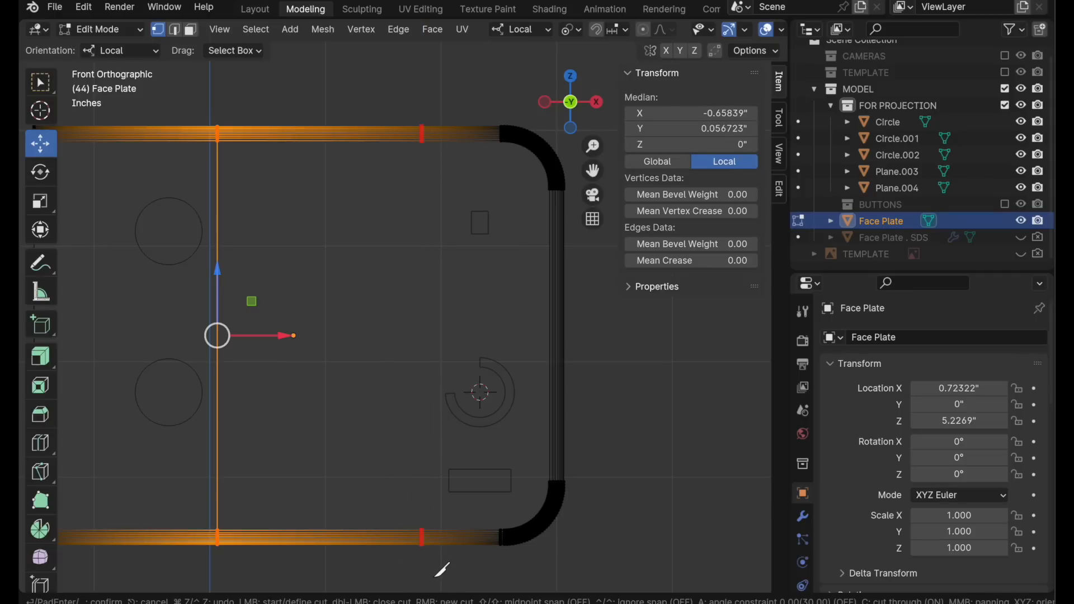
{"action": "key", "text": "Return"}
{"action": "left_click", "coordinate": [654, 339]}
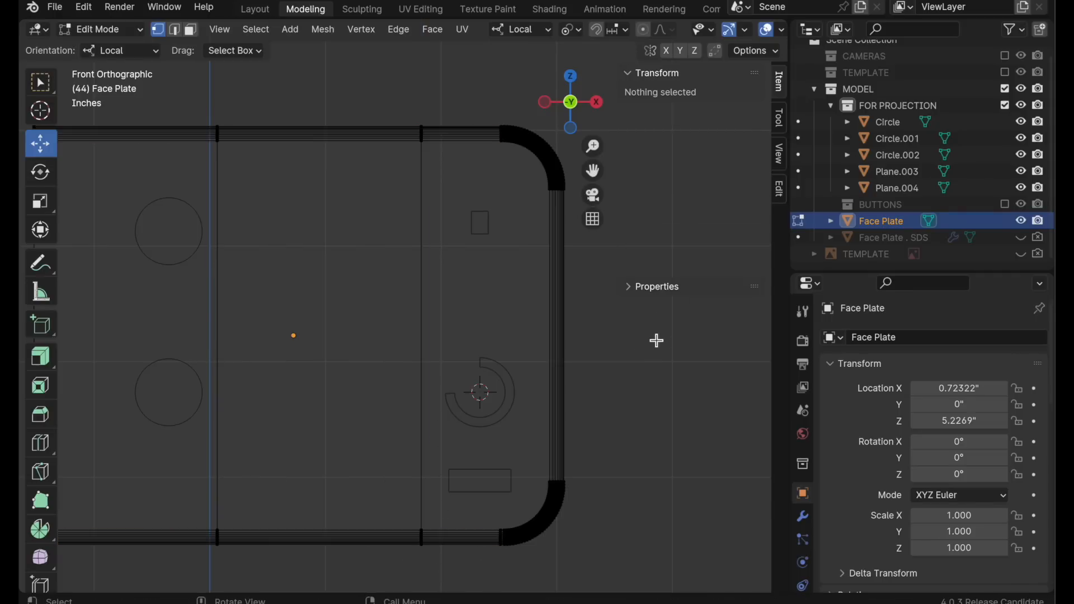
- Knife an X-constrained horizontal cut through the whole Face Plate between the two large circles and clear the selection in front view
{"action": "middle_click_drag", "start_coordinate": [654, 339], "coordinate": [715, 388], "text": "shift"}
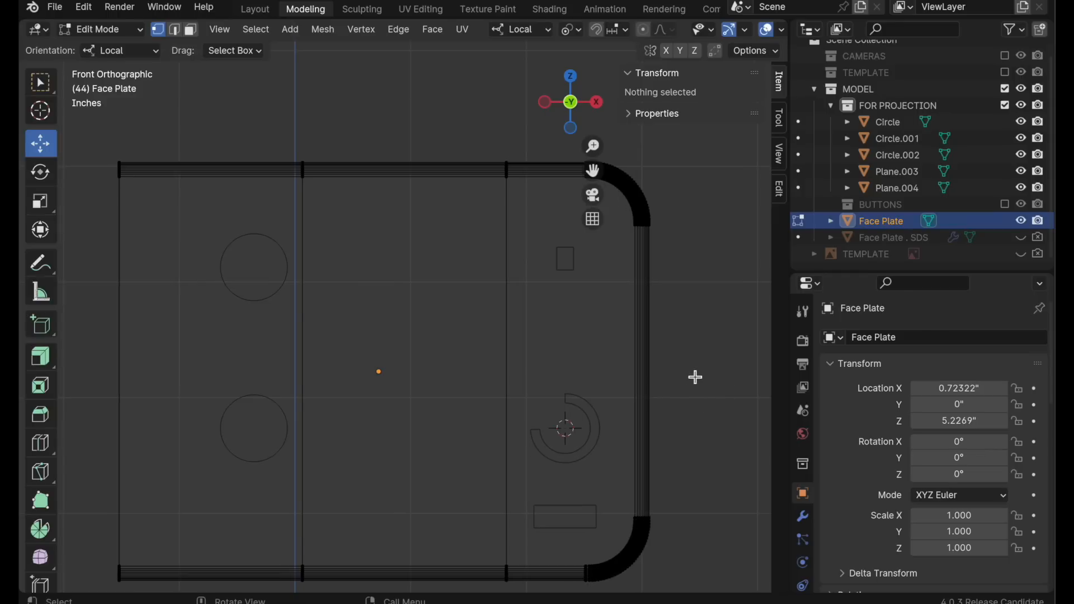
{"action": "key", "text": "k"}
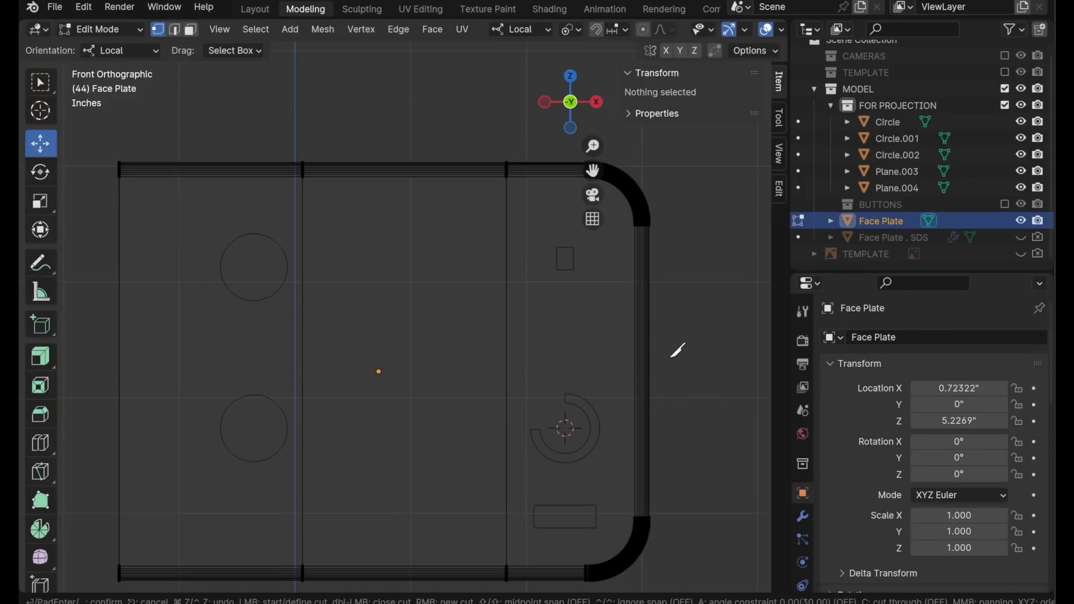
{"action": "left_click", "coordinate": [641, 351]}
{"action": "key", "text": "x"}
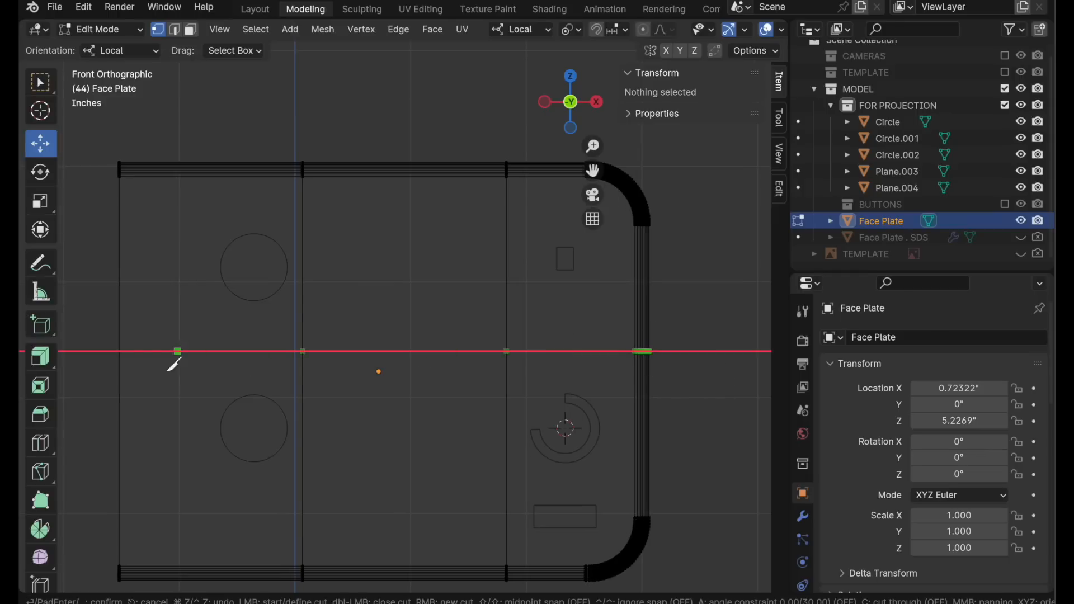
{"action": "key", "text": "c"}
{"action": "left_click", "coordinate": [98, 354]}
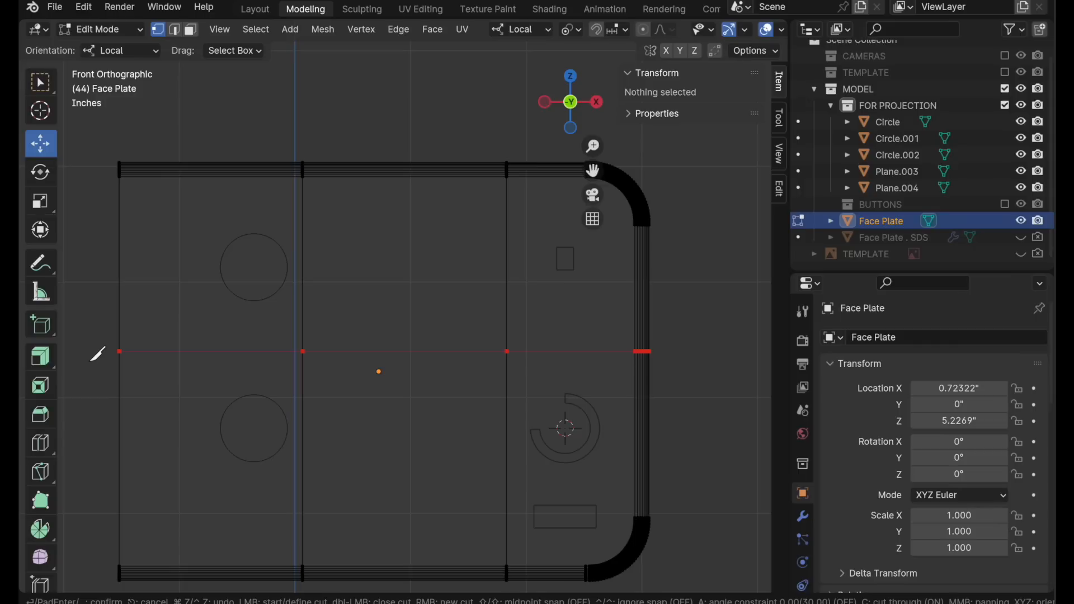
{"action": "key", "text": "Return"}
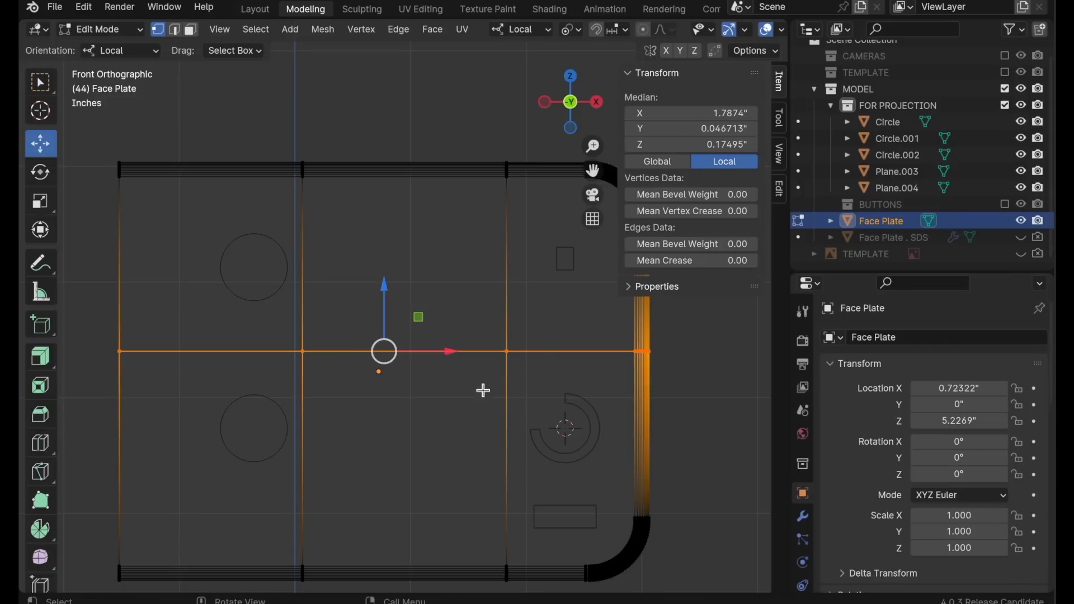
{"action": "key", "text": "alt+a"}
{"action": "middle_click_drag", "start_coordinate": [543, 420], "coordinate": [501, 441]}
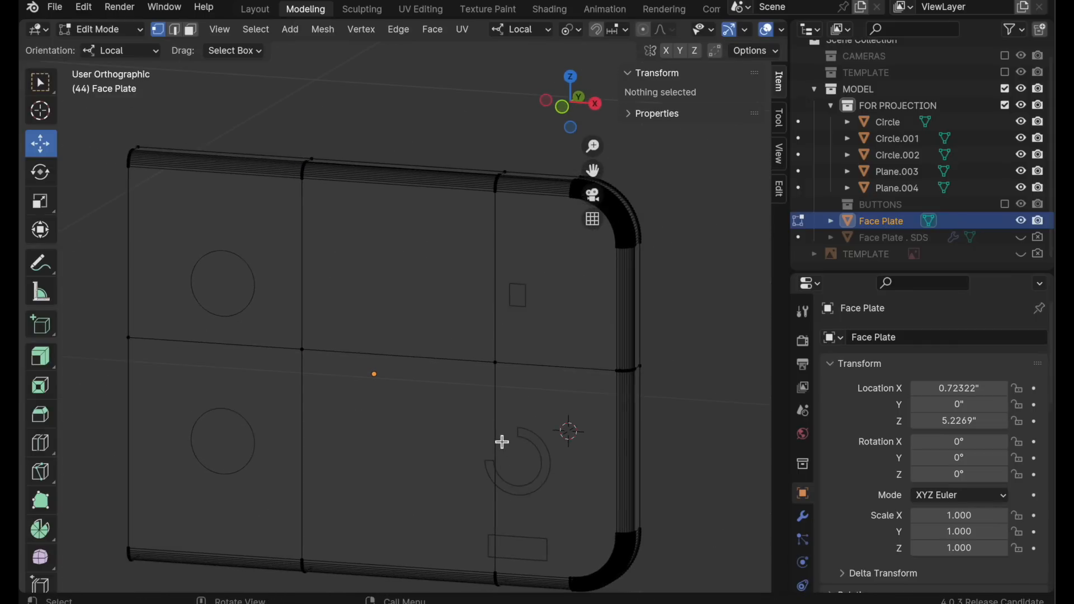
{"action": "left_click", "coordinate": [562, 106]}
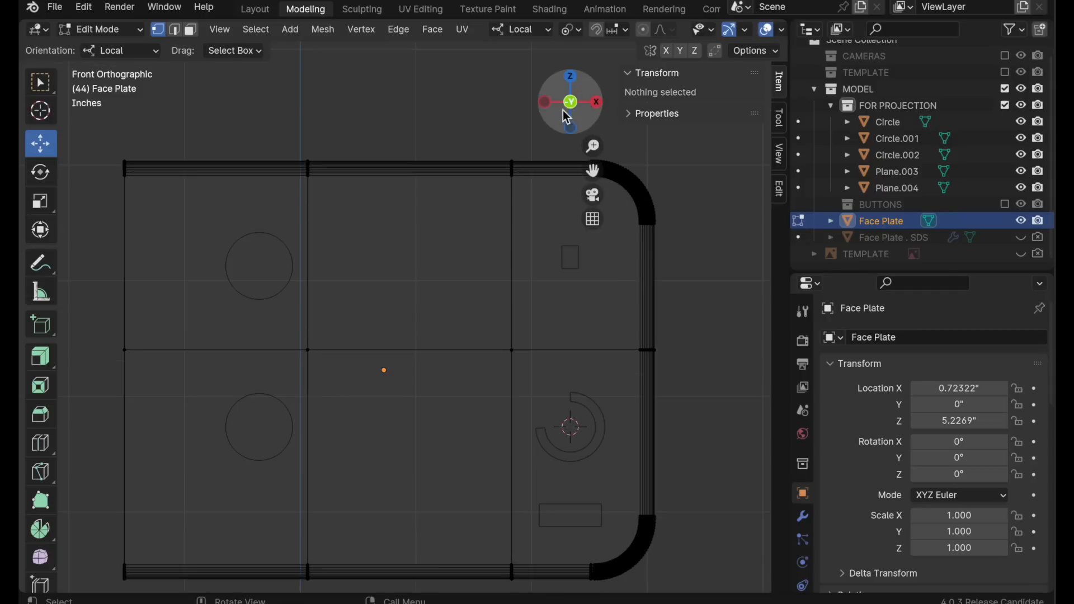
- Move the vertical edge loop beside the large circles -0.41932" along local X, snapping it to the circle's top vertex
{"action": "left_click", "coordinate": [175, 30]}
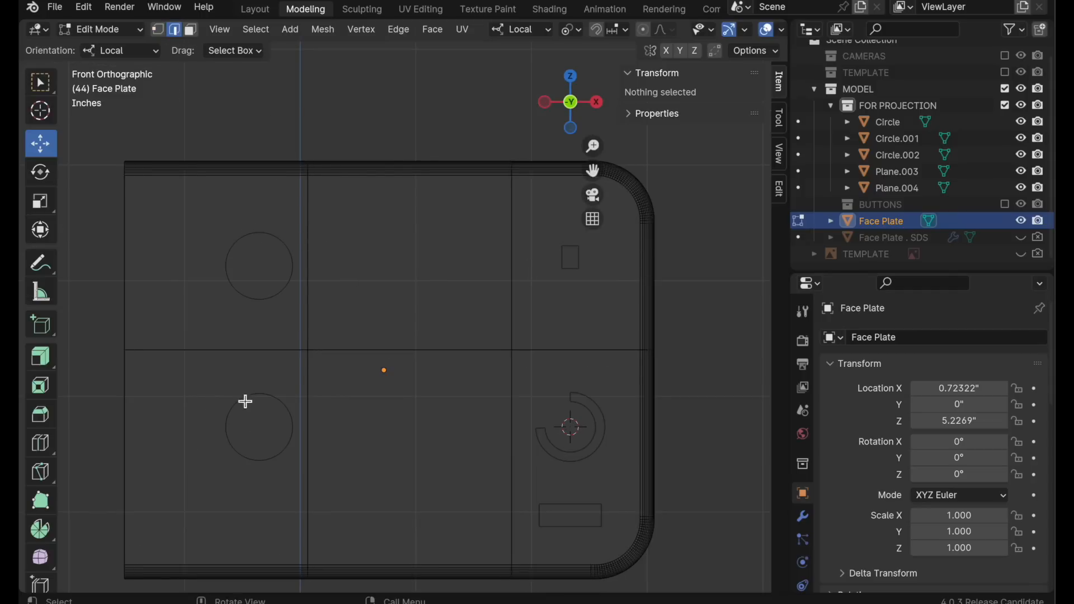
{"action": "left_click", "coordinate": [308, 232]}
{"action": "middle_click_drag", "start_coordinate": [278, 250], "coordinate": [436, 233], "text": "ctrl"}
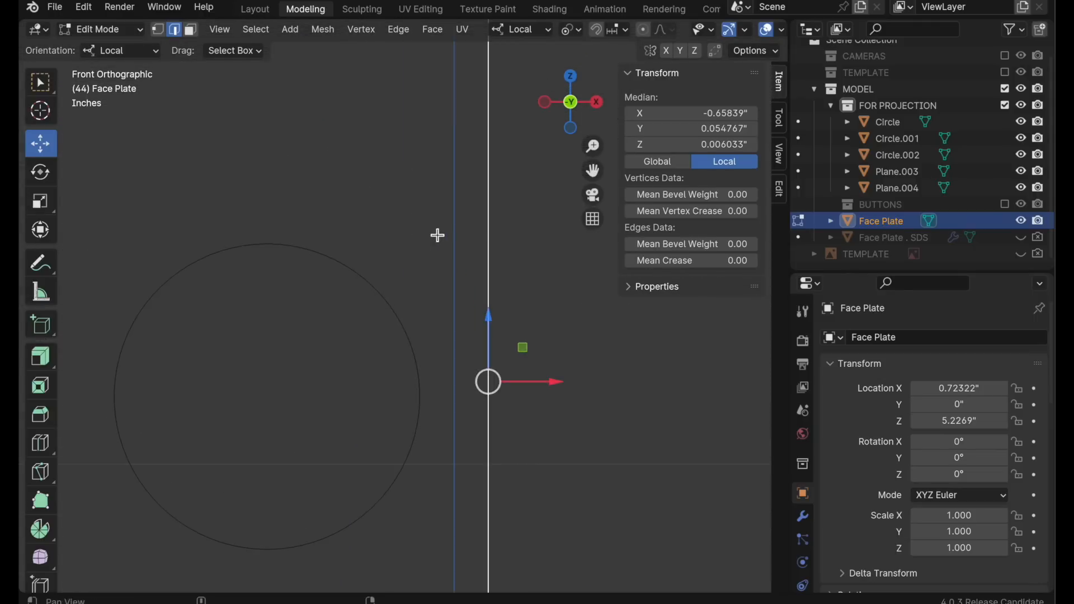
{"action": "key", "text": "g"}
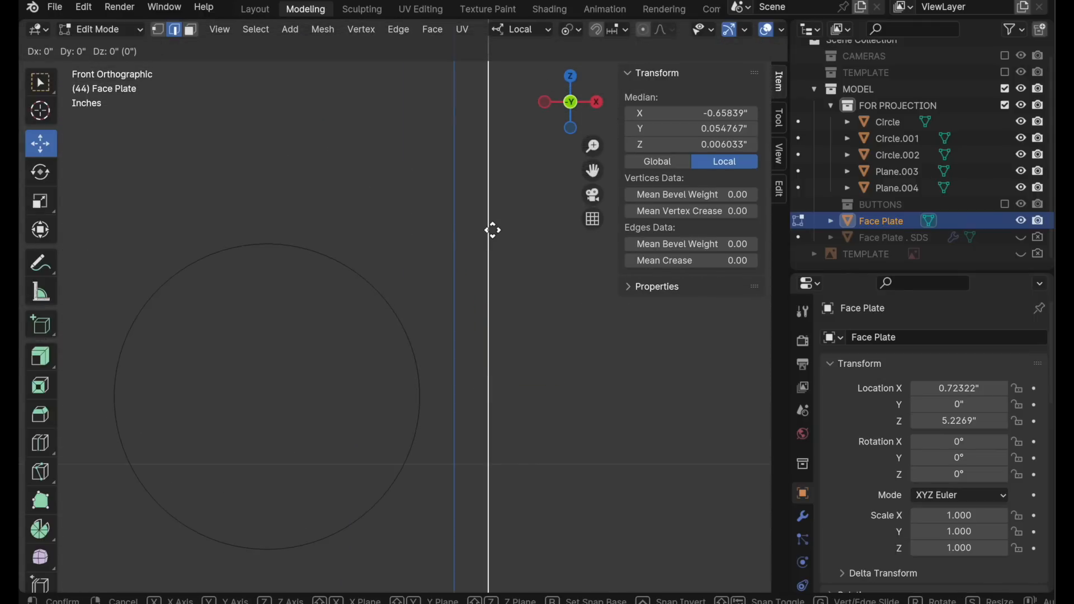
{"action": "key", "text": "x"}
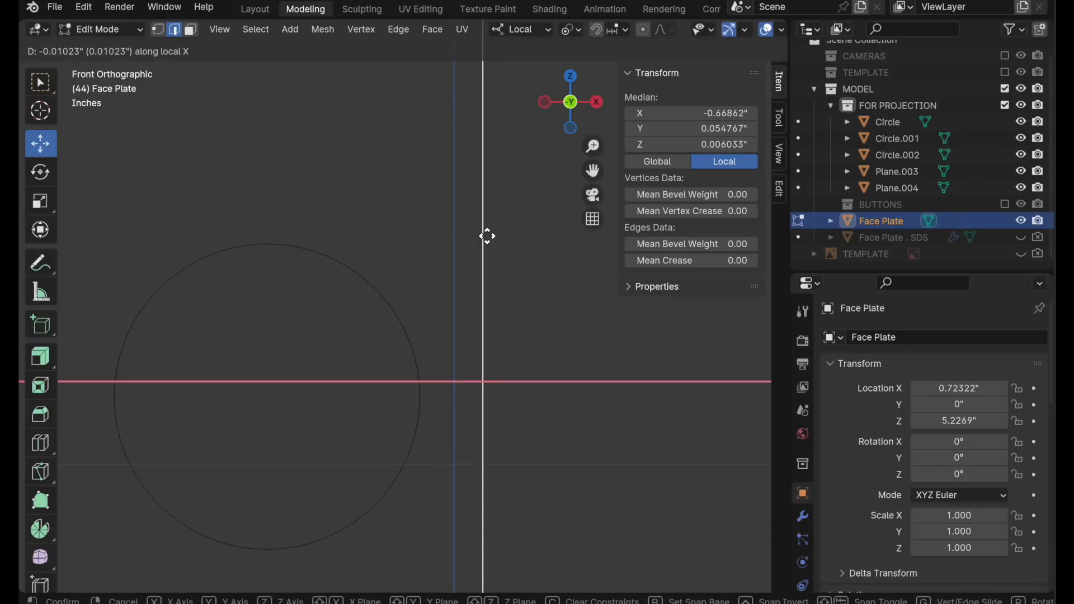
{"action": "key", "text": "b"}
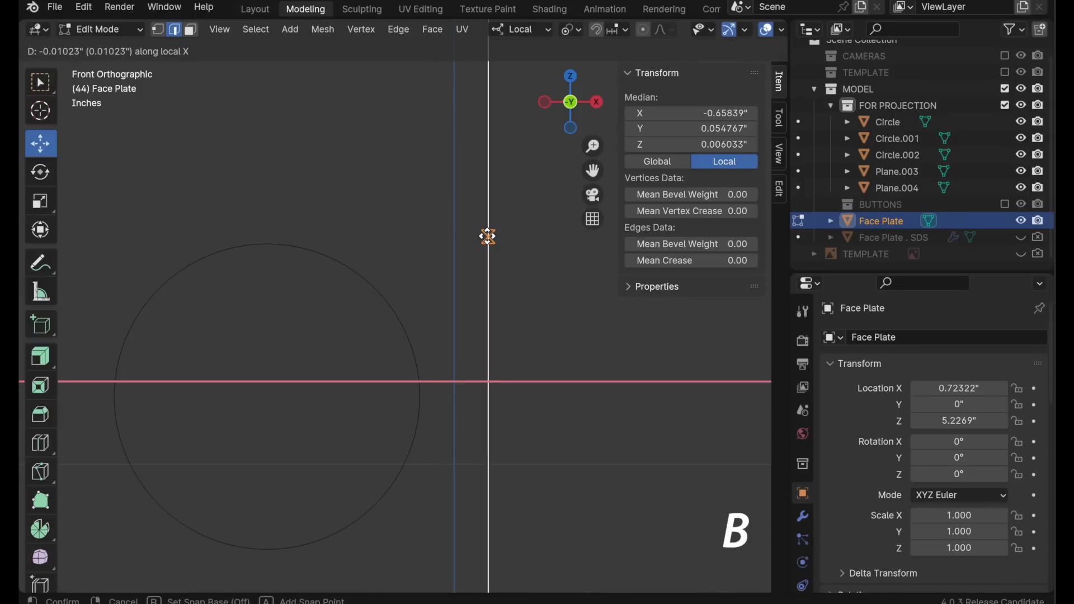
{"action": "left_click", "coordinate": [488, 197]}
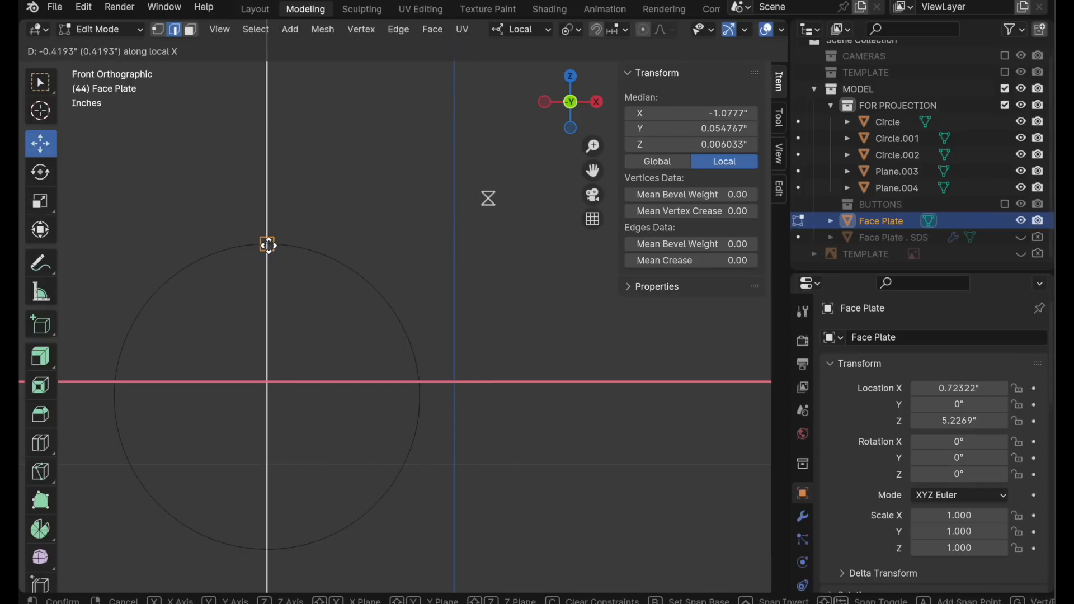
{"action": "left_click", "coordinate": [268, 245]}
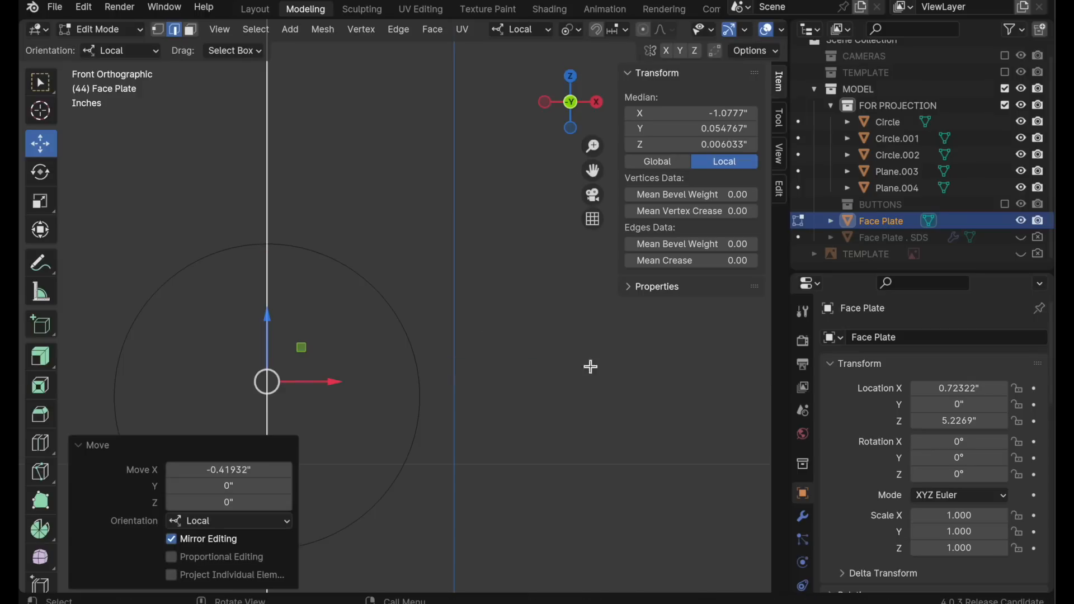
- Move the vertical edge loop beside the partial ring 0.50707" along local X, snapping it to the ring's centre line
{"action": "middle_click_drag", "start_coordinate": [523, 322], "coordinate": [430, 464], "text": "ctrl"}
{"action": "middle_click_drag", "start_coordinate": [655, 489], "coordinate": [281, 318], "text": "shift"}
{"action": "middle_click_drag", "start_coordinate": [454, 410], "coordinate": [427, 325], "text": "shift"}
{"action": "middle_click_drag", "start_coordinate": [423, 369], "coordinate": [350, 295], "text": "ctrl"}
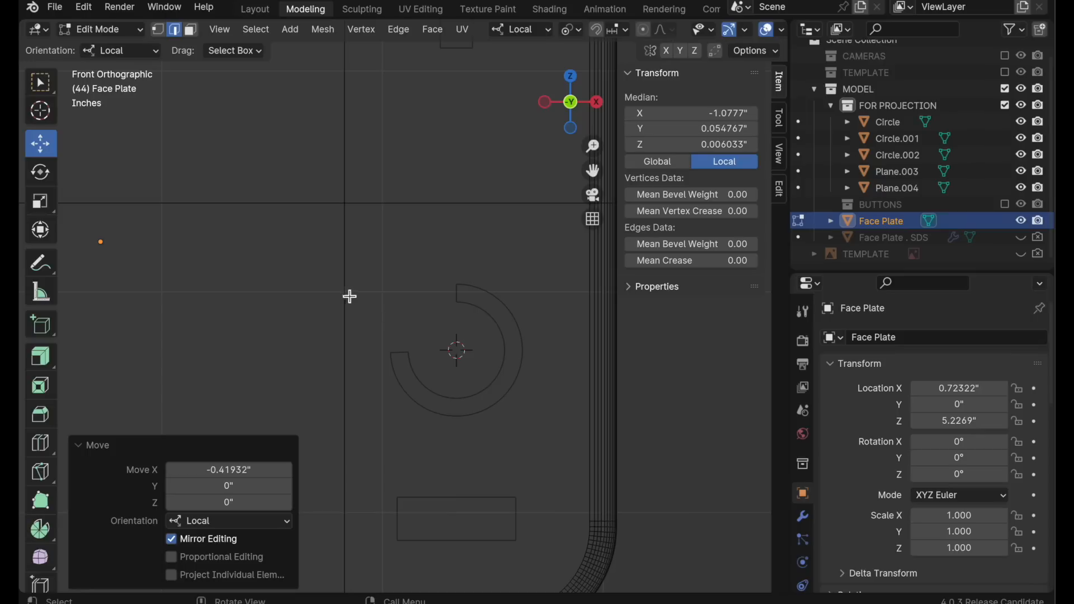
{"action": "left_click", "coordinate": [348, 296]}
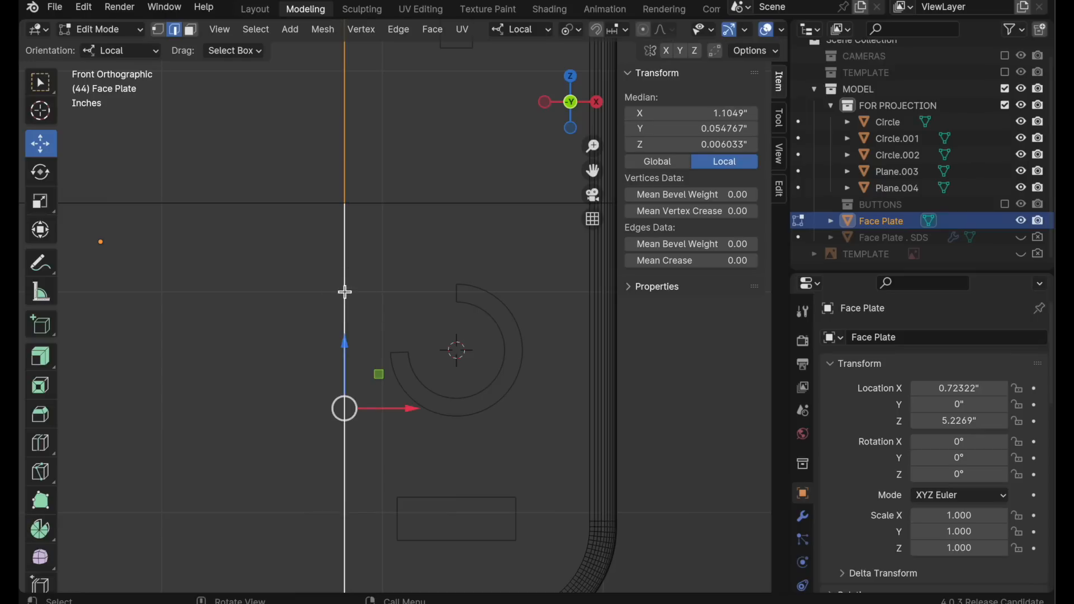
{"action": "key", "text": "g"}
{"action": "key", "text": "x"}
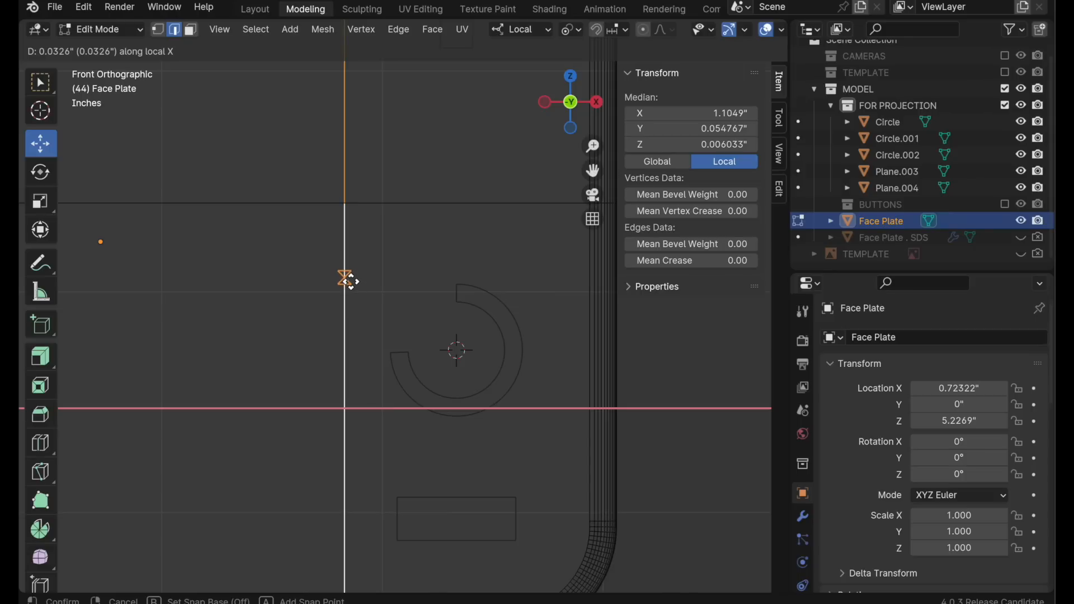
{"action": "left_click", "coordinate": [459, 305]}
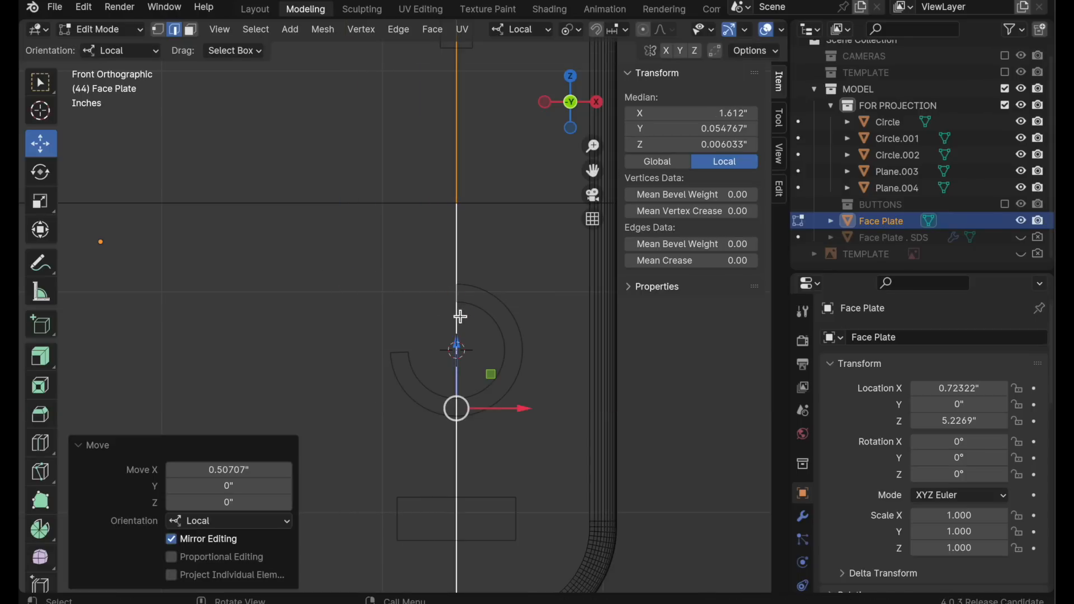
{"action": "middle_click_drag", "start_coordinate": [494, 293], "coordinate": [511, 355], "text": "ctrl"}
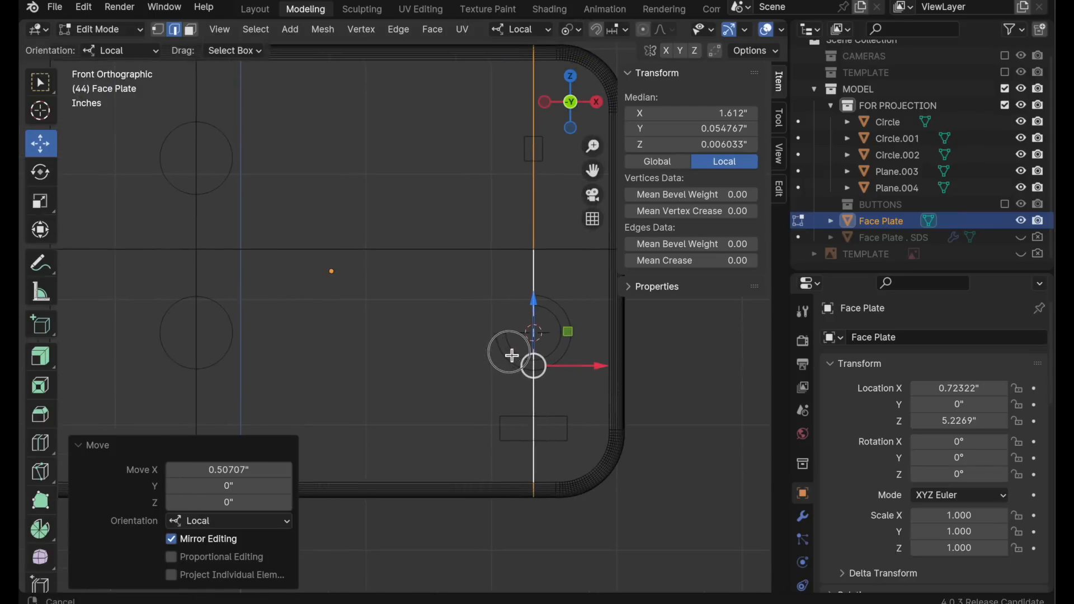
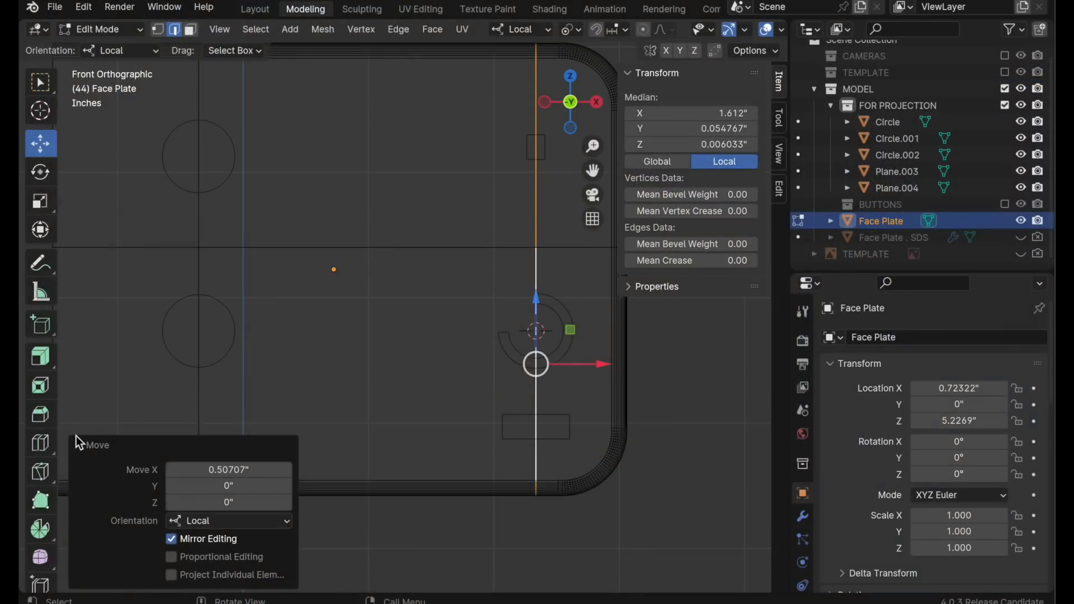
{"action": "left_click", "coordinate": [78, 444]}
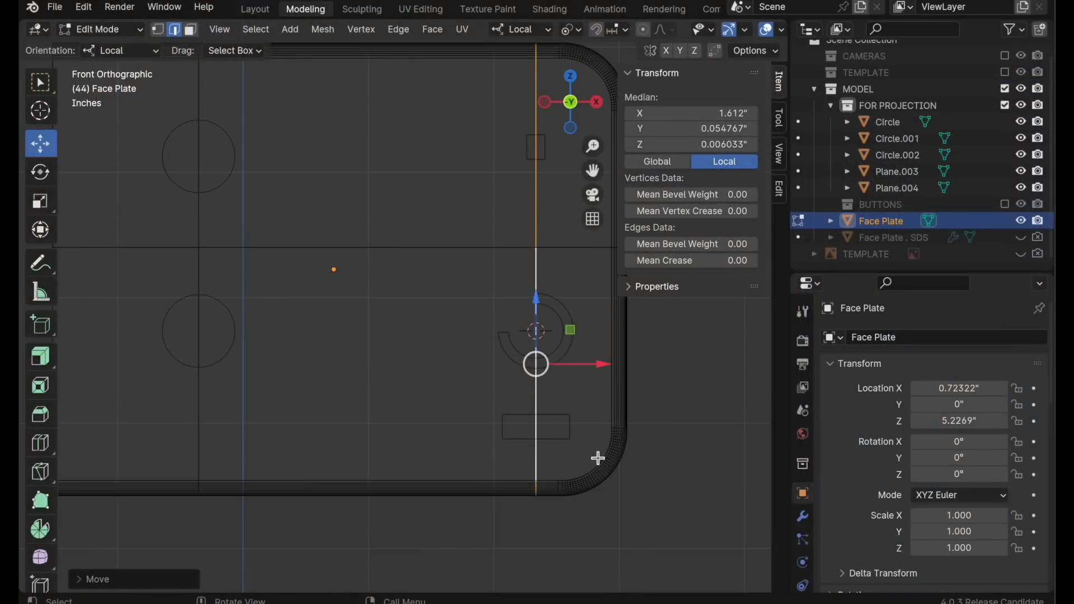
{"action": "left_click", "coordinate": [674, 405]}
{"action": "middle_click_drag", "start_coordinate": [674, 405], "coordinate": [630, 474], "text": "shift"}
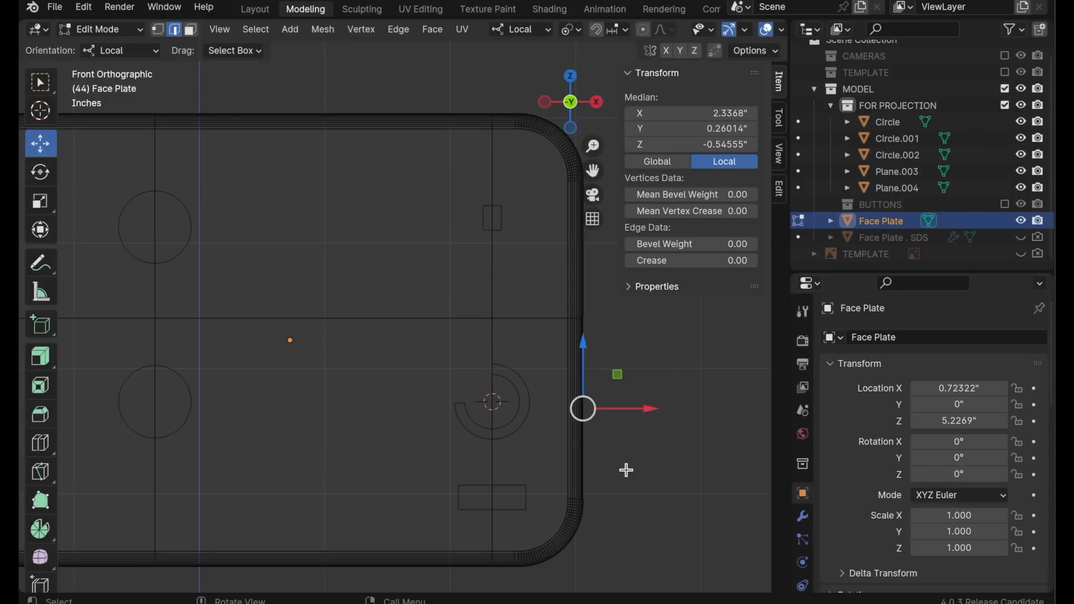
- Knife-project the three circle and two plane objects of the FOR PROJECTION collection onto the Face Plate, and exclude that collection
{"action": "left_click", "coordinate": [892, 188]}
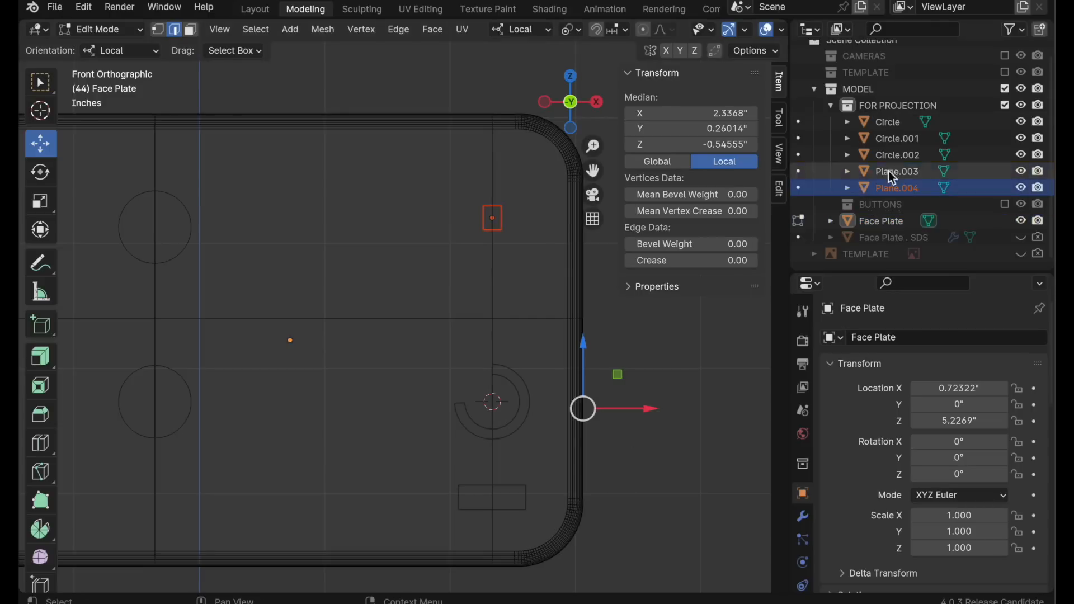
{"action": "left_click", "coordinate": [886, 121], "text": "shift"}
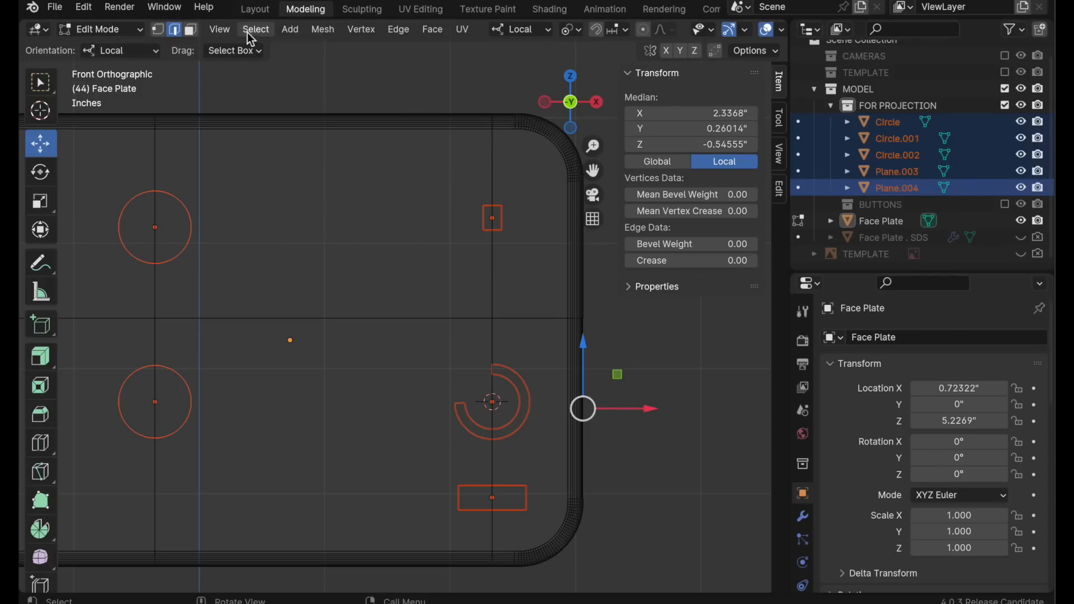
{"action": "left_click", "coordinate": [321, 30]}
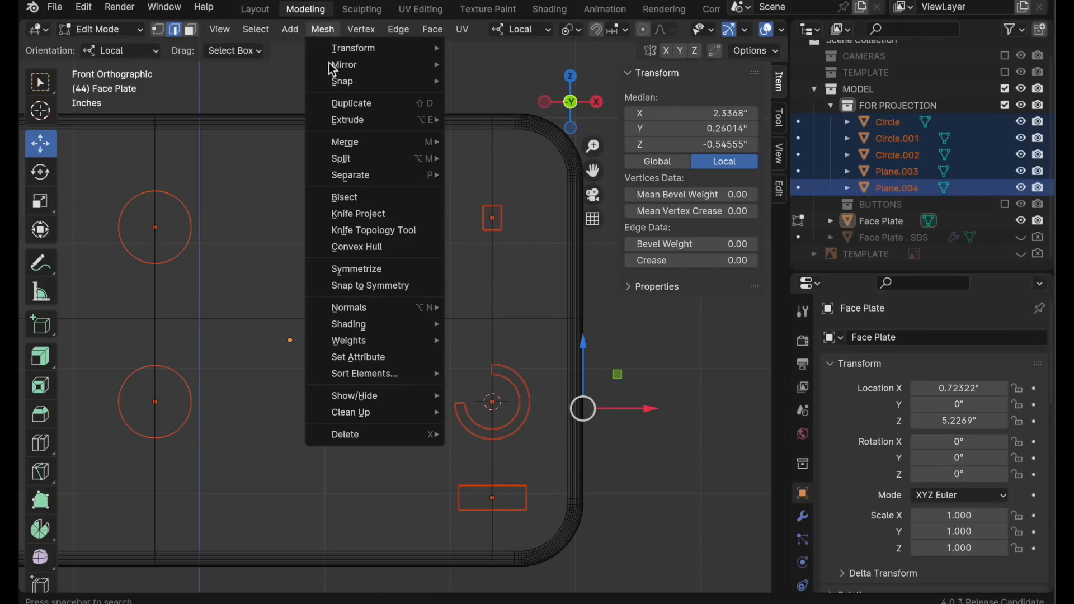
{"action": "left_click", "coordinate": [345, 215]}
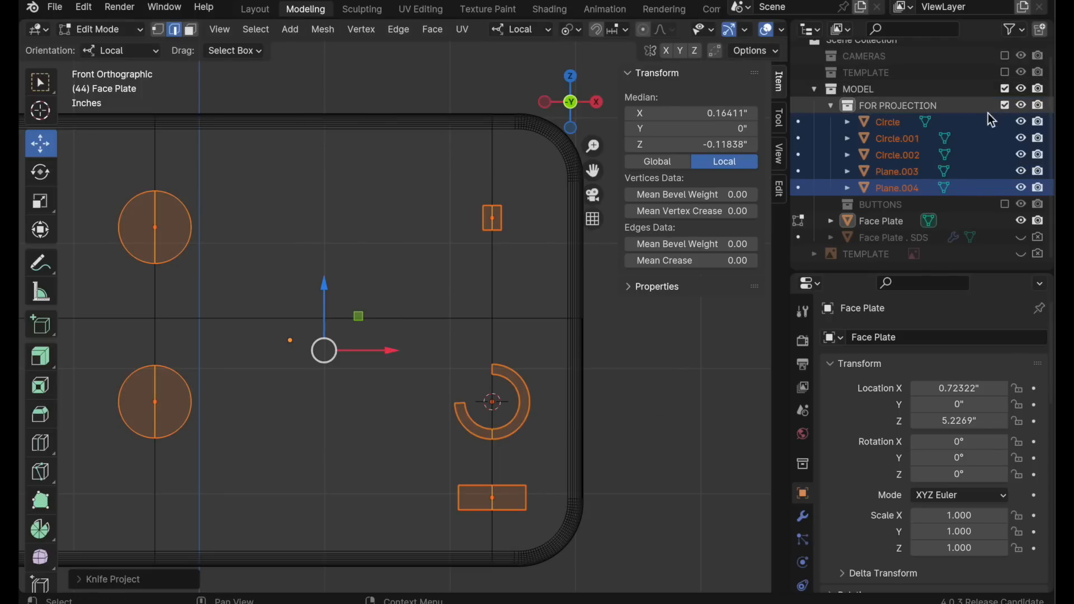
{"action": "left_click", "coordinate": [1004, 105]}
- Extrude the four half-disc faces of the two large circles about 0.12" into the plate
{"action": "middle_click_drag", "start_coordinate": [526, 364], "coordinate": [489, 402]}
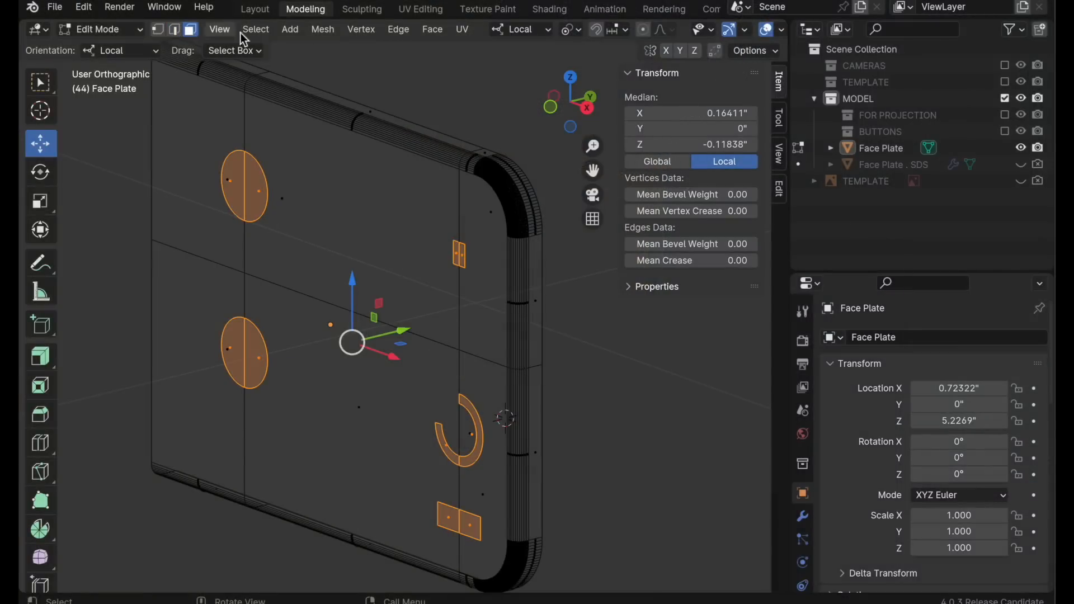
{"action": "left_click", "coordinate": [390, 83]}
{"action": "left_click", "coordinate": [254, 204]}
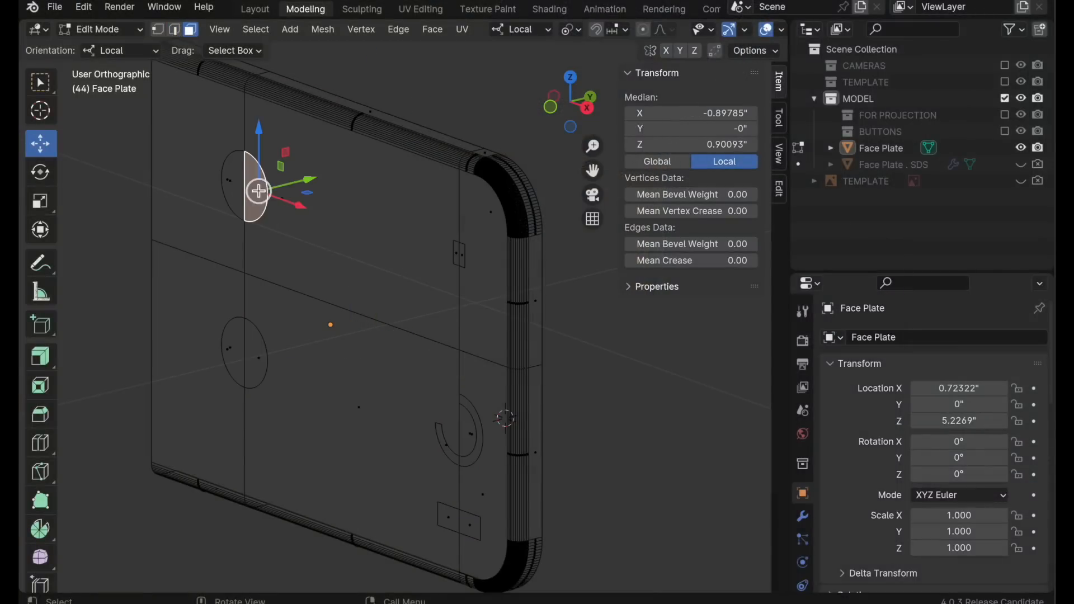
{"action": "left_click", "coordinate": [239, 202], "text": "shift"}
{"action": "left_click", "coordinate": [239, 342], "text": "shift"}
{"action": "left_click", "coordinate": [259, 354], "text": "shift"}
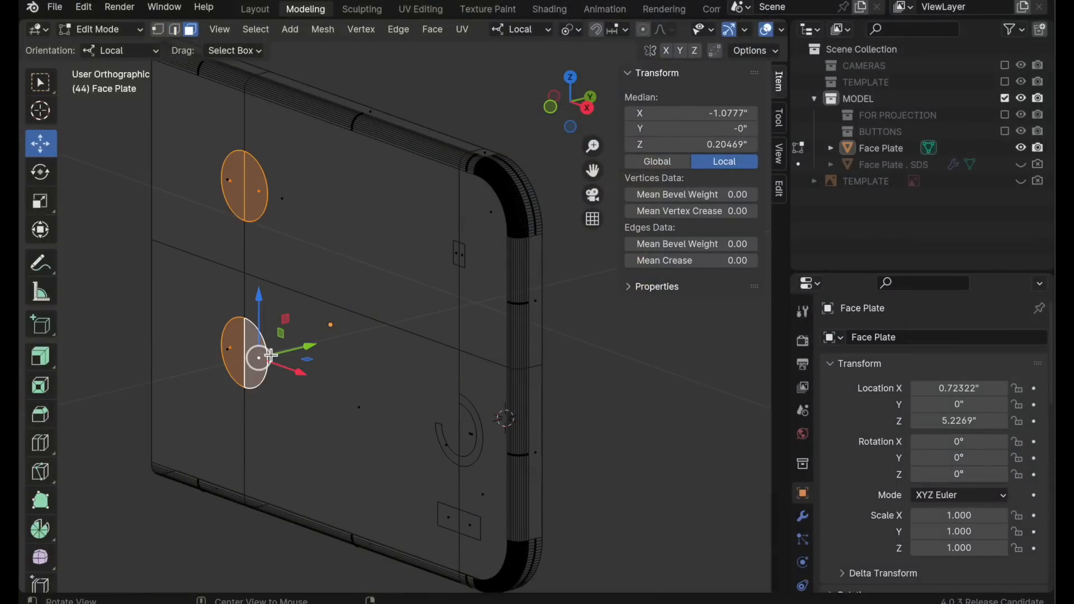
{"action": "middle_click_drag", "start_coordinate": [278, 242], "coordinate": [253, 319]}
{"action": "scroll", "coordinate": [288, 234], "scroll_direction": "up", "scroll_amount": 5}
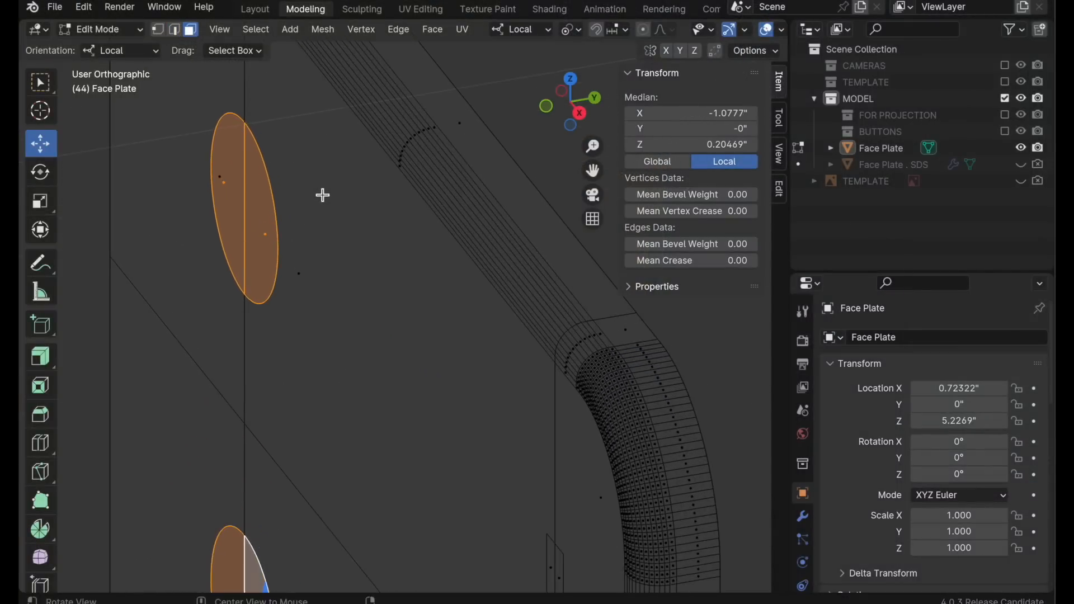
{"action": "key", "text": "e"}
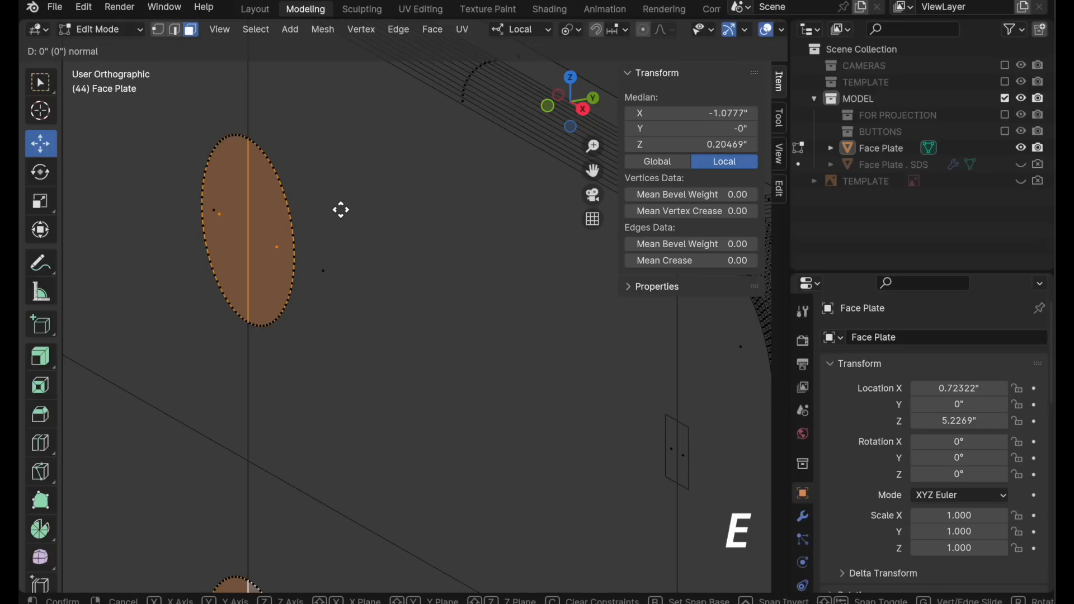
{"action": "left_click", "coordinate": [373, 183]}
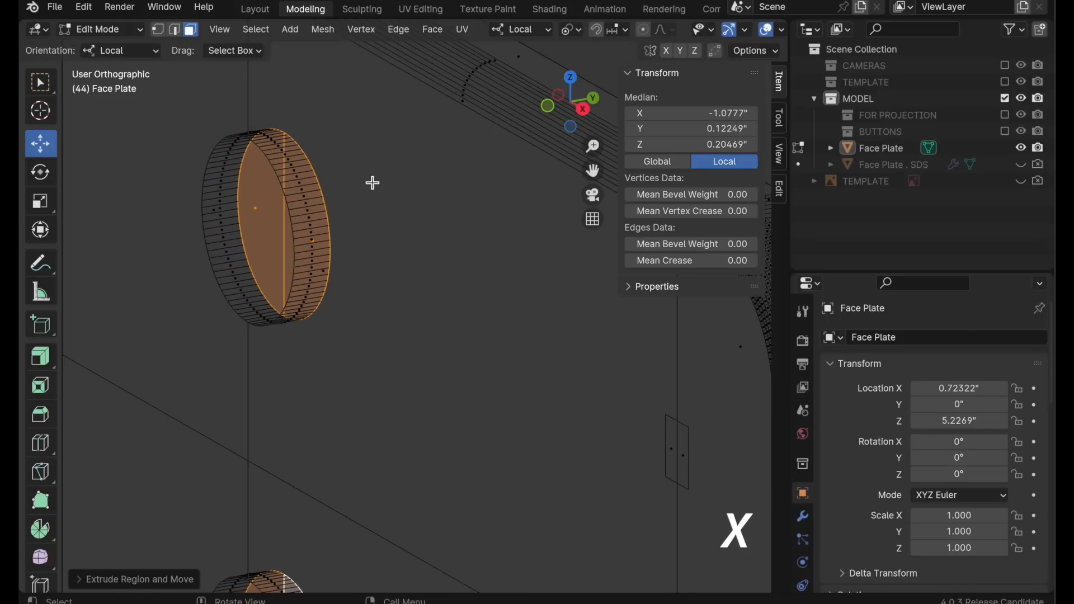
- Delete the extruded end faces to open both round holes, and switch the viewport to solid shading
{"action": "key", "text": "x"}
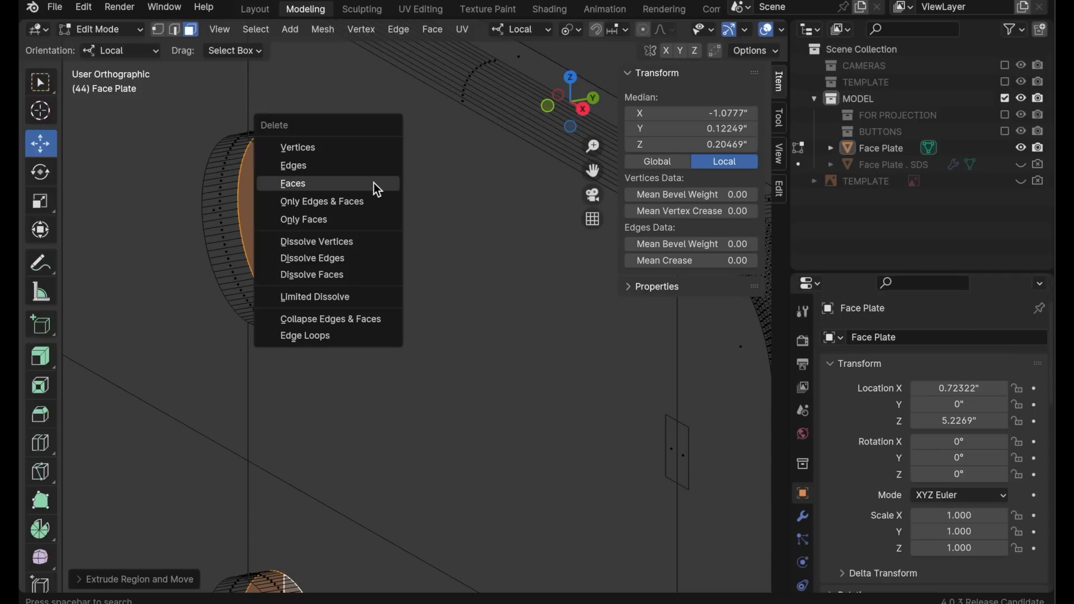
{"action": "left_click", "coordinate": [374, 183]}
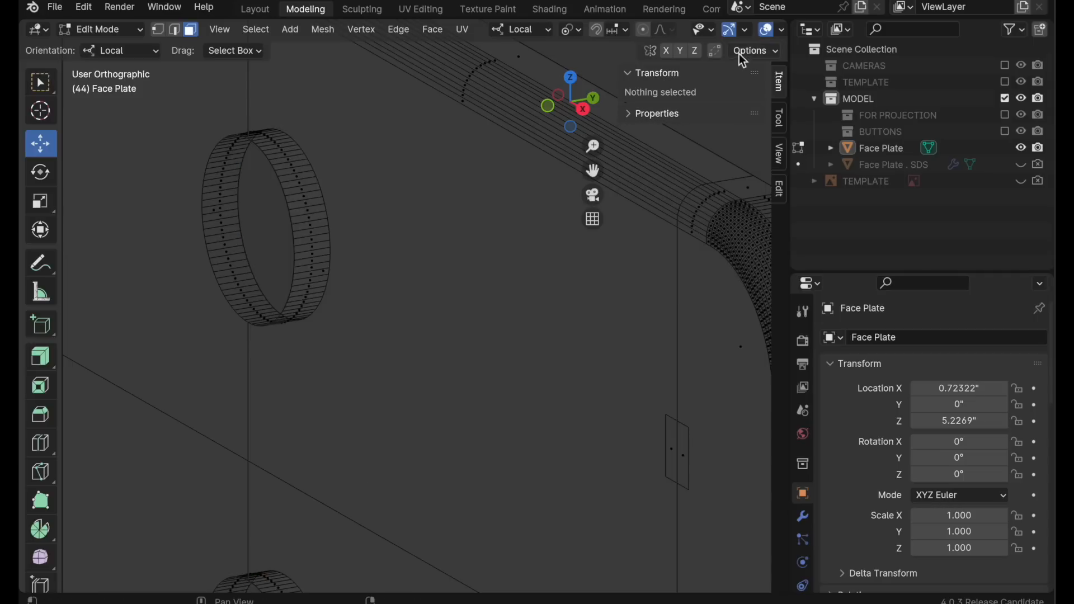
{"action": "scroll", "coordinate": [699, 32], "scroll_direction": "down", "scroll_amount": 5}
{"action": "left_click", "coordinate": [689, 29]}
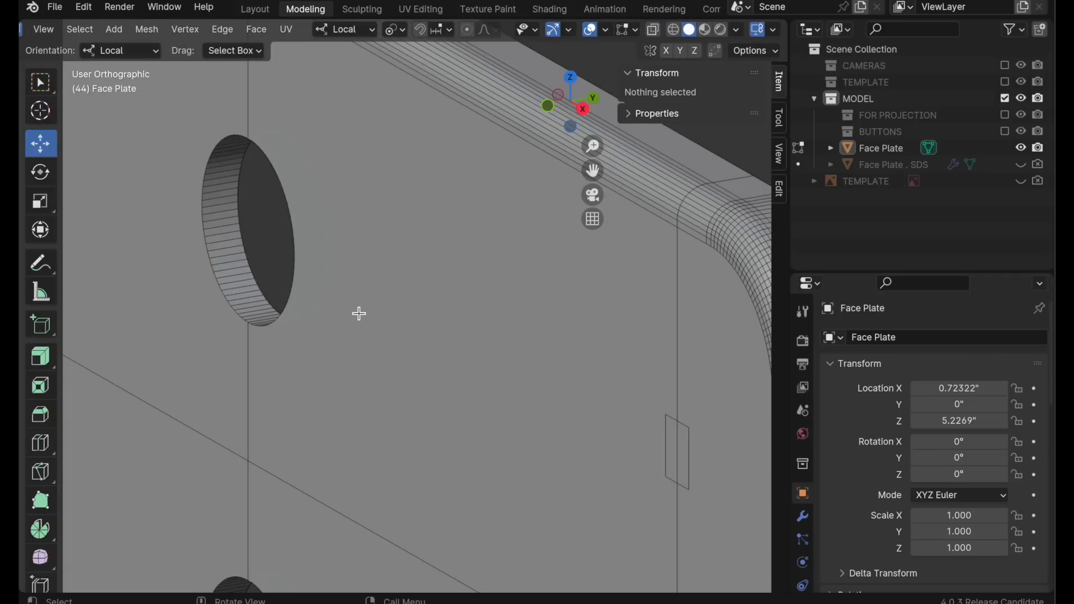
- Extrude both faces of the lower wide rectangle about 0.024" into the plate and delete the end faces to open the slot
{"action": "scroll", "coordinate": [336, 341], "scroll_direction": "down", "scroll_amount": 2}
{"action": "left_click_drag", "start_coordinate": [446, 409], "coordinate": [400, 298], "text": "alt+shift"}
{"action": "left_click_drag", "start_coordinate": [471, 224], "coordinate": [463, 247], "text": "alt+shift"}
{"action": "left_click_drag", "start_coordinate": [462, 409], "coordinate": [460, 305], "text": "alt+shift"}
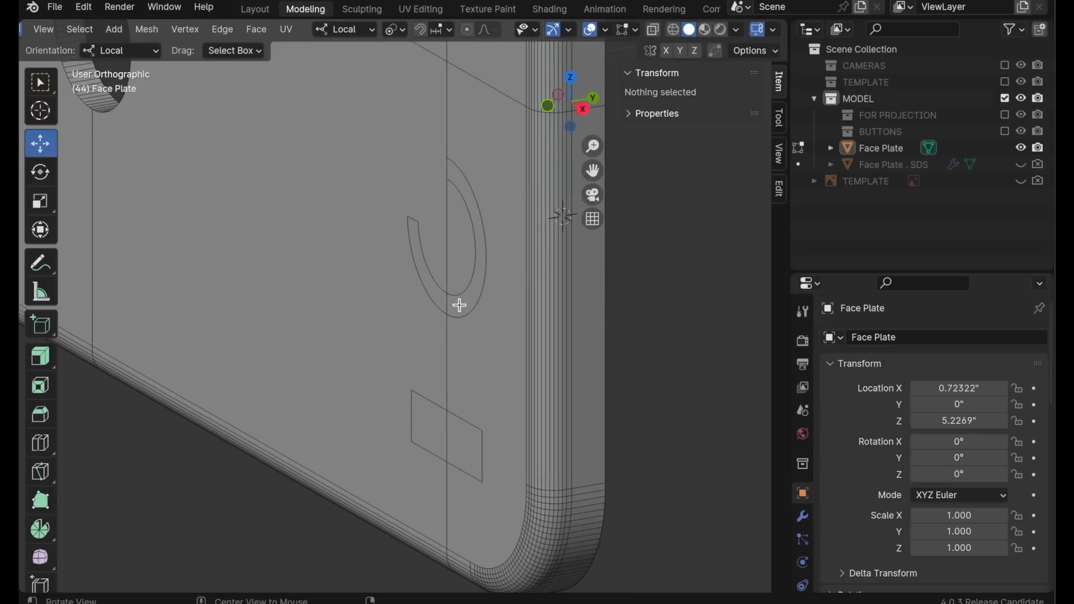
{"action": "left_click_drag", "start_coordinate": [455, 469], "coordinate": [436, 364], "text": "ctrl+alt"}
{"action": "left_click", "coordinate": [436, 367]}
{"action": "left_click", "coordinate": [501, 464], "text": "shift"}
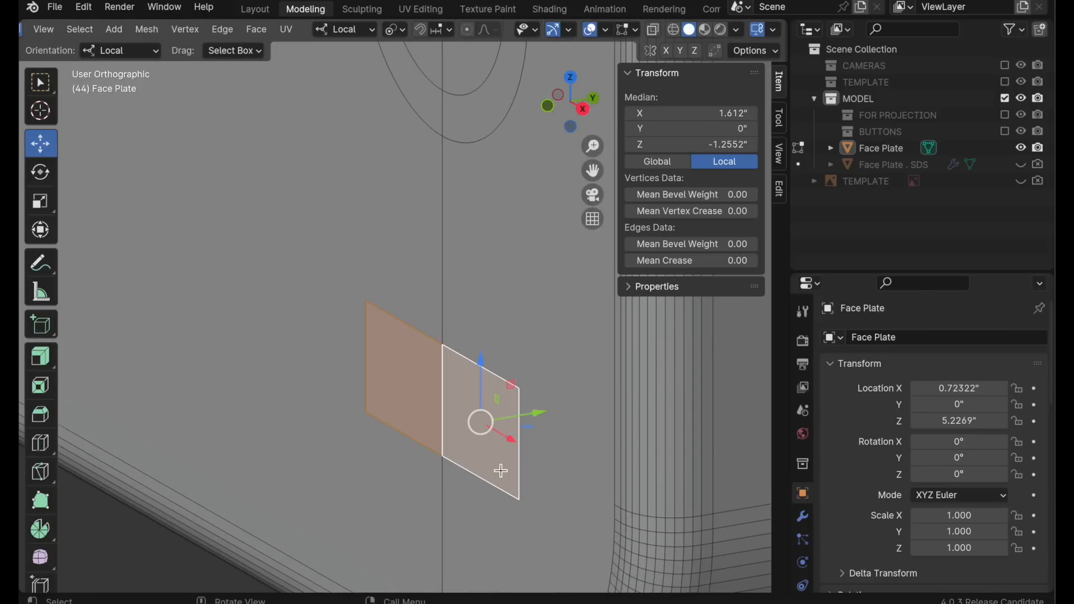
{"action": "key", "text": "e"}
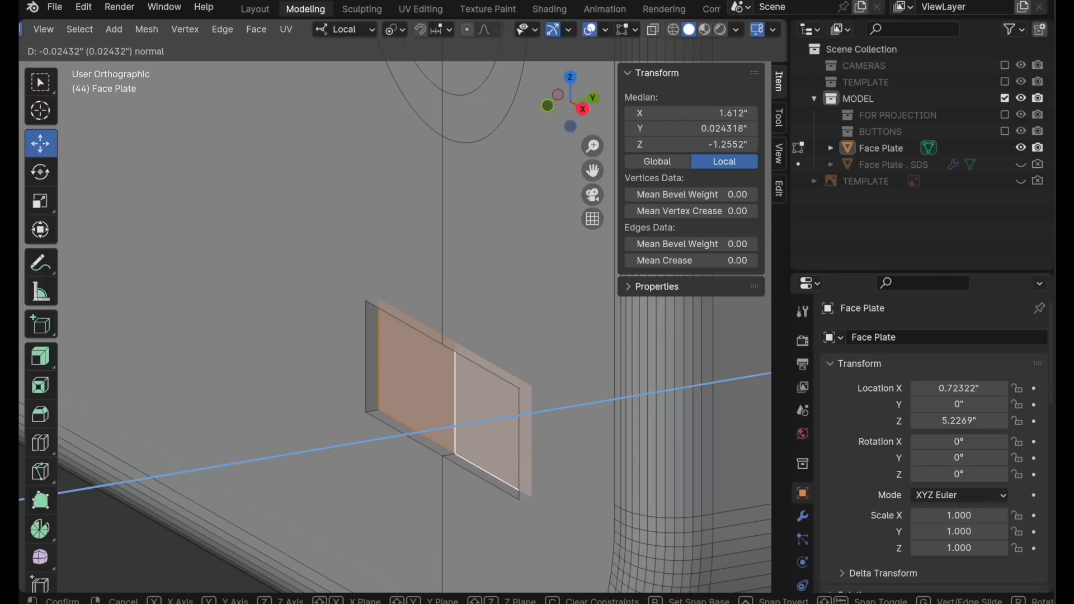
{"action": "left_click", "coordinate": [509, 453]}
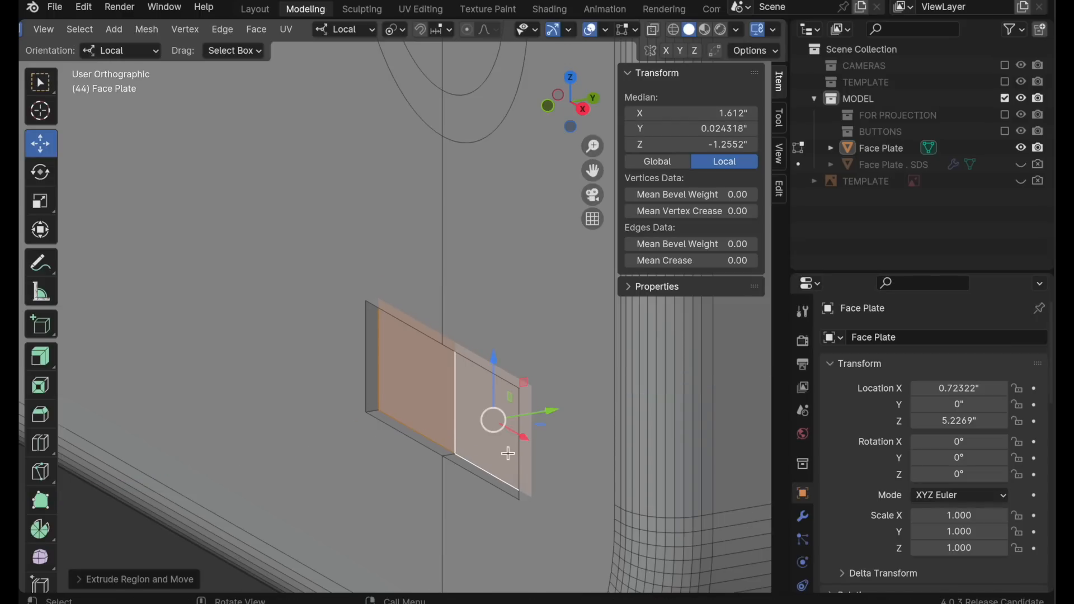
{"action": "key", "text": "x"}
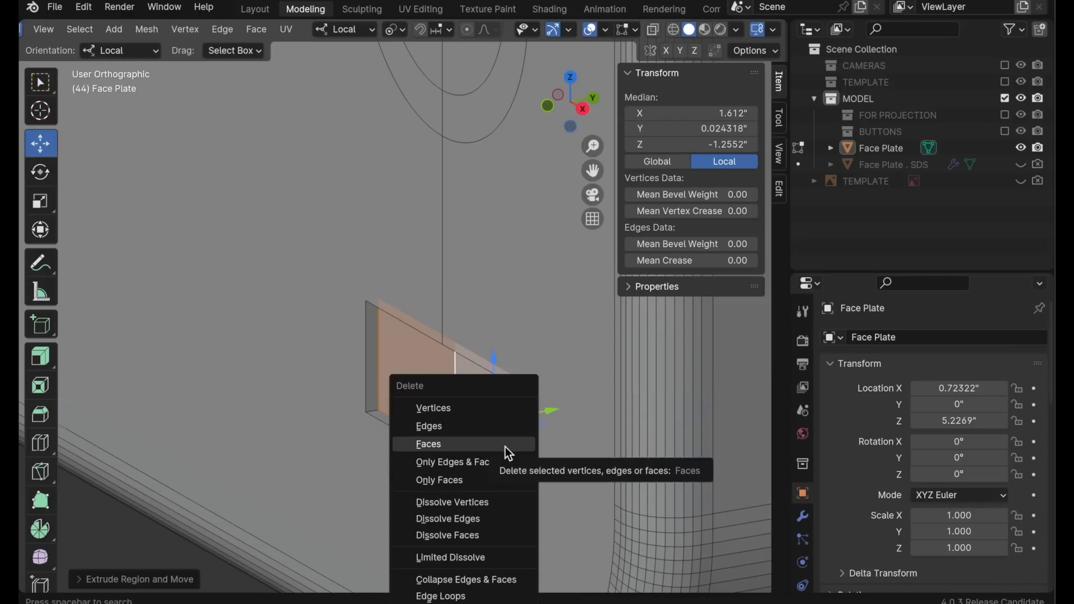
{"action": "left_click", "coordinate": [505, 447]}
- Examine the arc outline and the large plate faces around the two round holes by selecting them individually
{"action": "scroll", "coordinate": [412, 359], "scroll_direction": "down", "scroll_amount": 3}
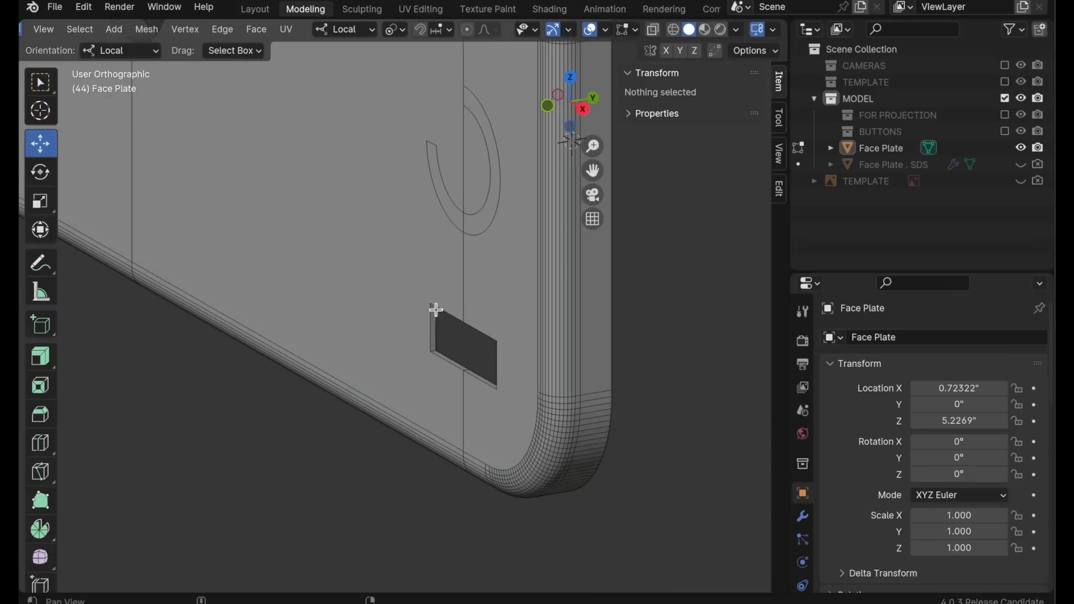
{"action": "middle_click_drag", "start_coordinate": [436, 309], "coordinate": [451, 446], "text": "shift"}
{"action": "left_click", "coordinate": [473, 391]}
{"action": "left_click", "coordinate": [505, 410], "text": "shift"}
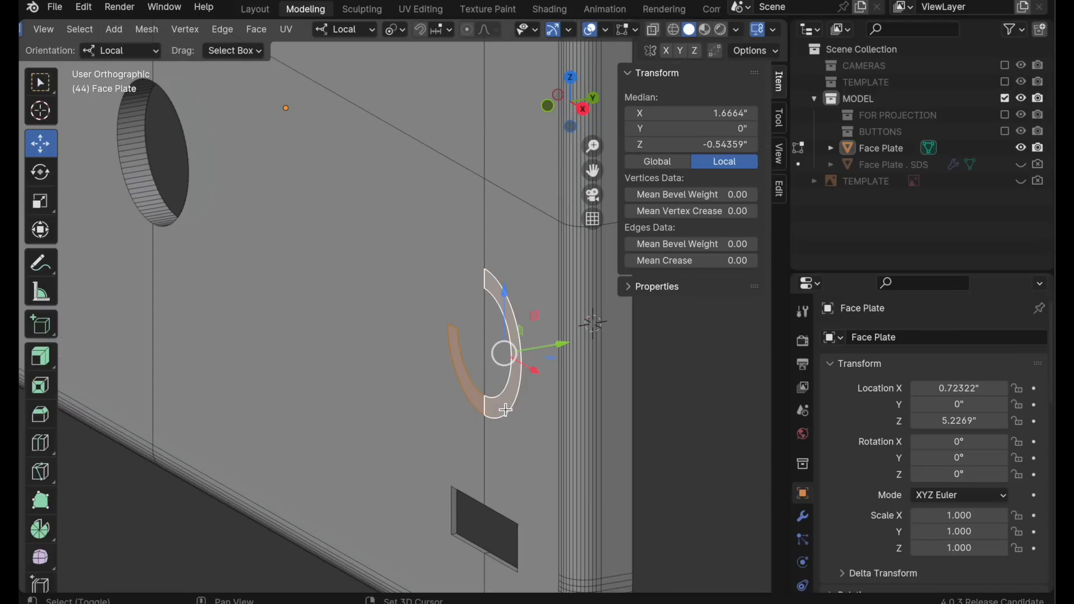
{"action": "middle_click_drag", "start_coordinate": [506, 410], "coordinate": [417, 389]}
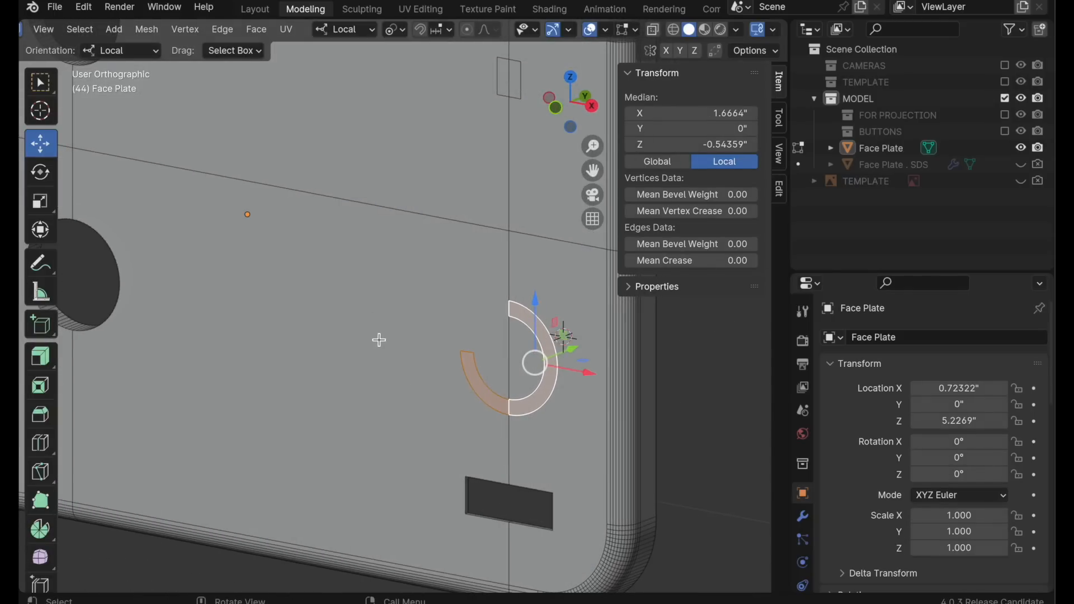
{"action": "left_click", "coordinate": [379, 339]}
{"action": "middle_click_drag", "start_coordinate": [378, 339], "coordinate": [376, 364], "text": "ctrl"}
{"action": "middle_click_drag", "start_coordinate": [377, 363], "coordinate": [420, 431], "text": "shift"}
{"action": "left_click", "coordinate": [425, 204]}
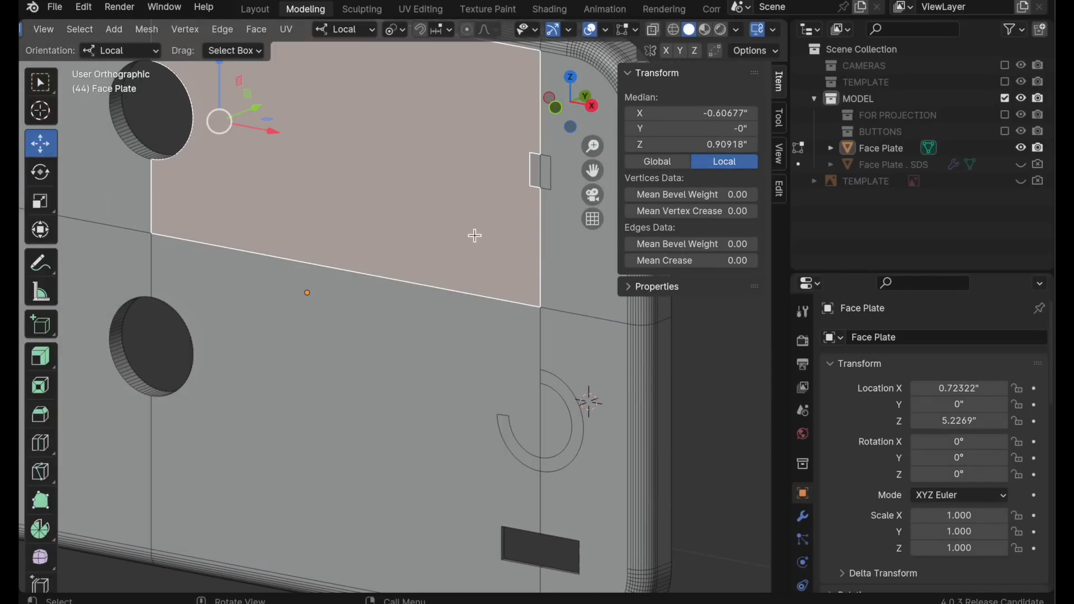
{"action": "middle_click_drag", "start_coordinate": [313, 190], "coordinate": [419, 277], "text": "shift"}
{"action": "left_click", "coordinate": [203, 249]}
{"action": "middle_click_drag", "start_coordinate": [403, 364], "coordinate": [362, 267], "text": "shift"}
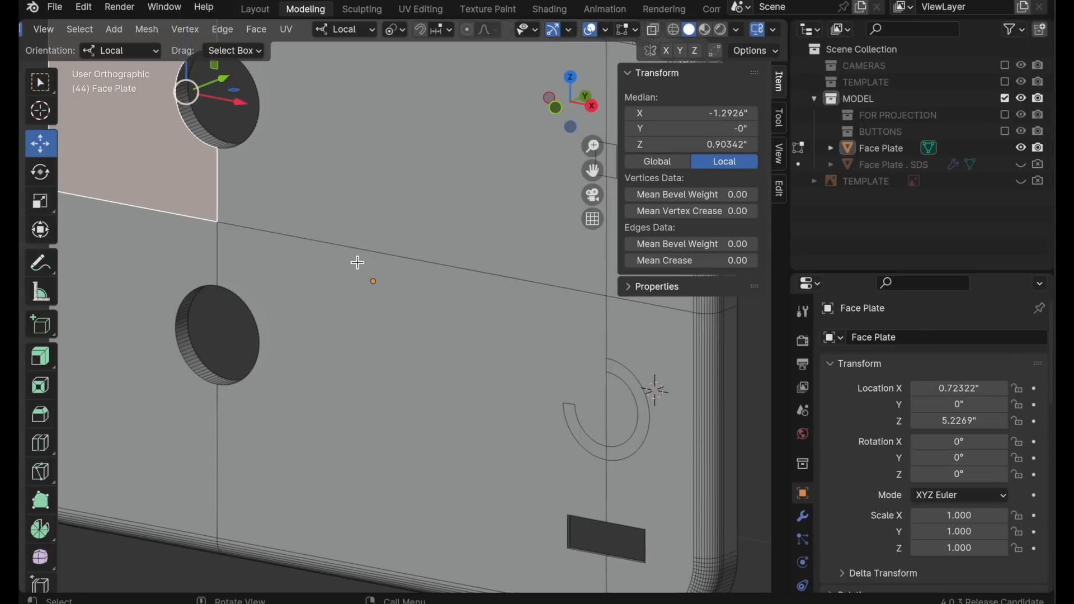
{"action": "middle_click_drag", "start_coordinate": [358, 262], "coordinate": [233, 237], "text": "shift"}
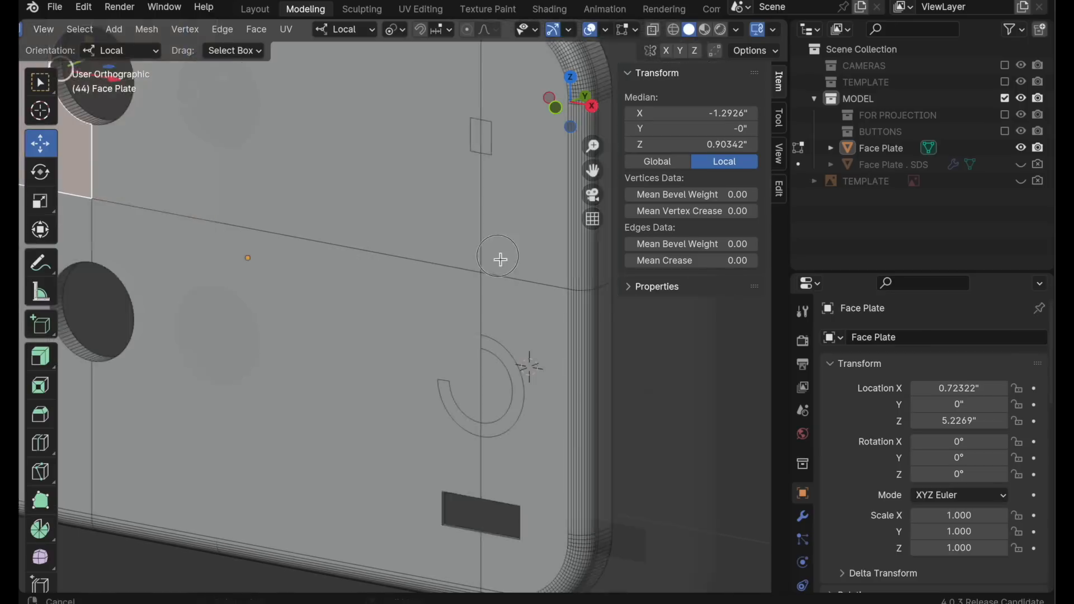
- Inset the two faces of the small upper rectangle and move the inset faces about 0.021" into the plate
{"action": "middle_click_drag", "start_coordinate": [501, 259], "coordinate": [486, 374], "text": "shift"}
{"action": "left_click", "coordinate": [474, 249]}
{"action": "left_click", "coordinate": [464, 249], "text": "shift"}
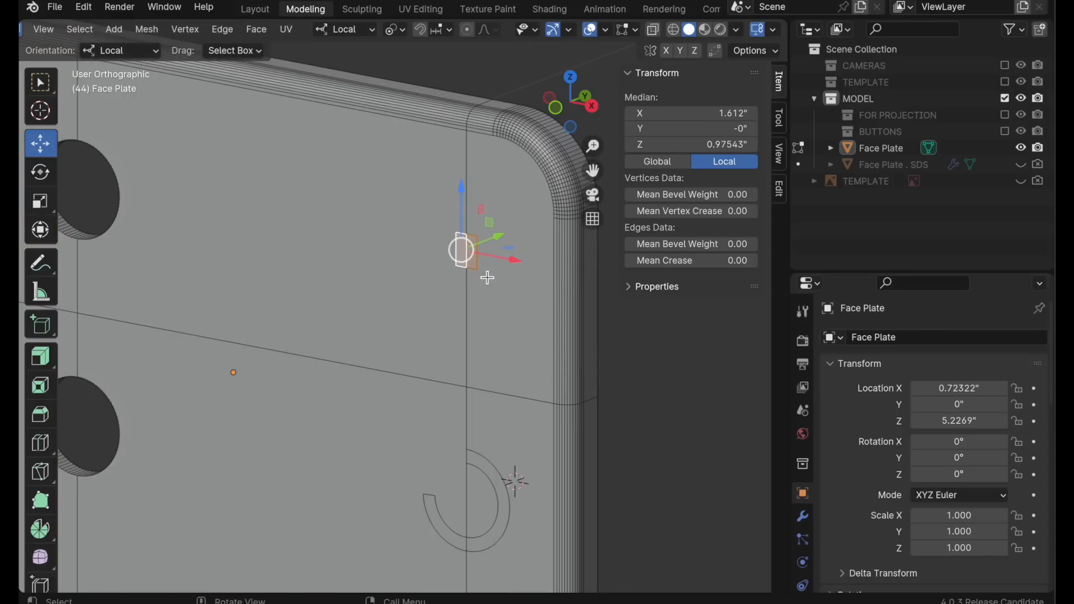
{"action": "left_click", "coordinate": [556, 109]}
{"action": "middle_click_drag", "start_coordinate": [487, 244], "coordinate": [495, 218], "text": "shift"}
{"action": "scroll", "coordinate": [504, 239], "scroll_direction": "up", "scroll_amount": 5, "text": "ctrl"}
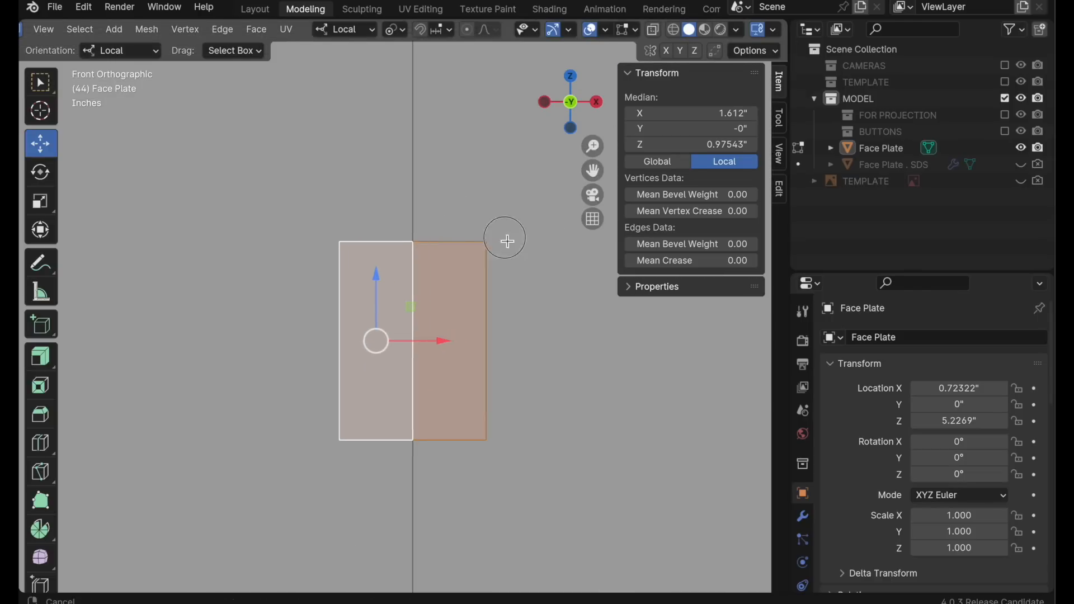
{"action": "key", "text": "i"}
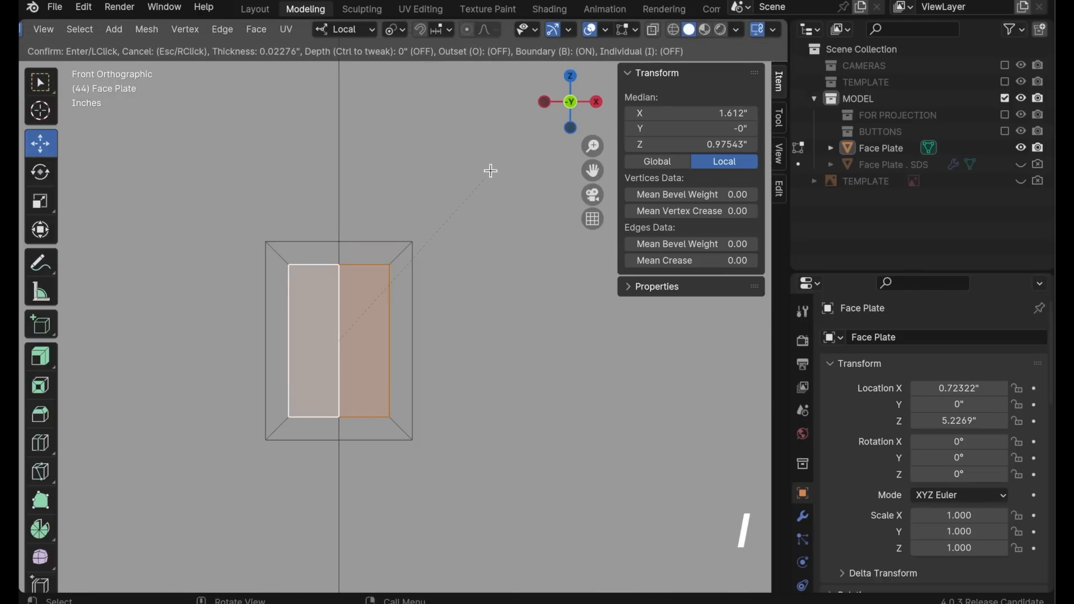
{"action": "left_click", "coordinate": [489, 173]}
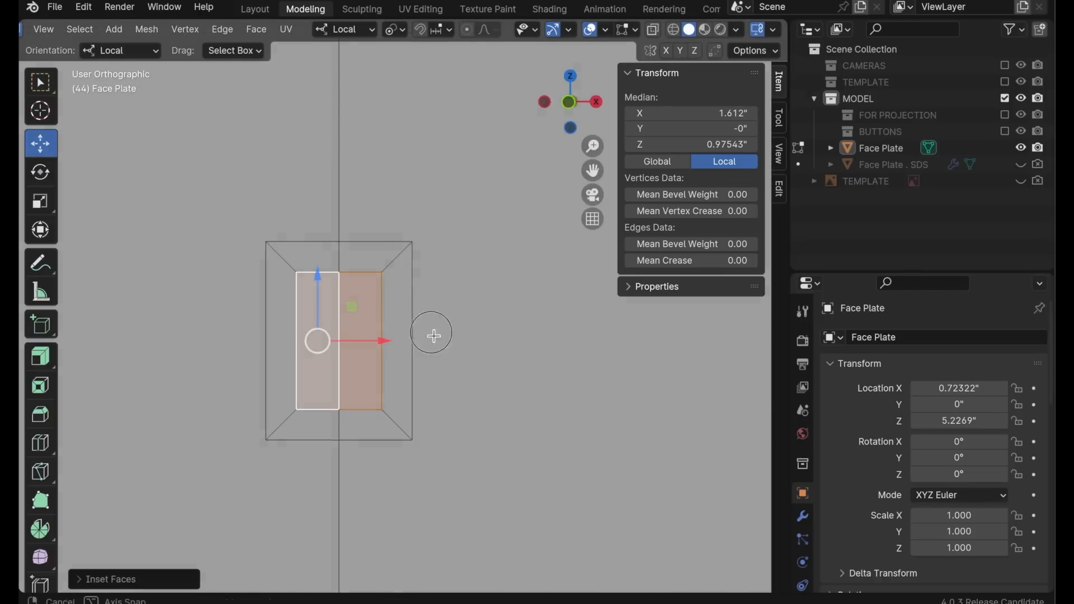
{"action": "middle_click_drag", "start_coordinate": [431, 333], "coordinate": [320, 383]}
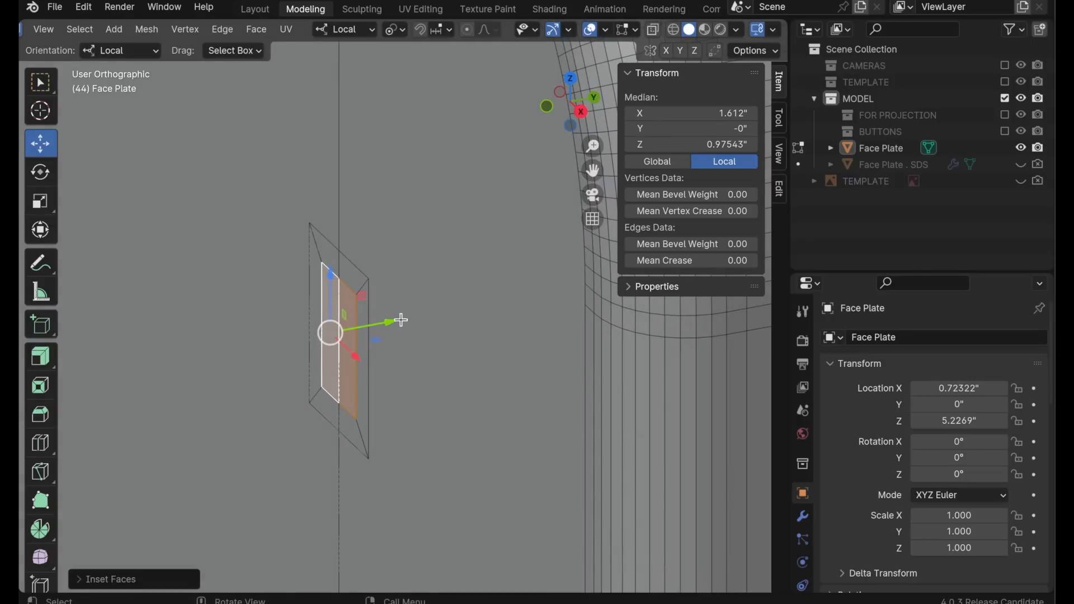
{"action": "left_click_drag", "start_coordinate": [393, 324], "coordinate": [413, 318]}
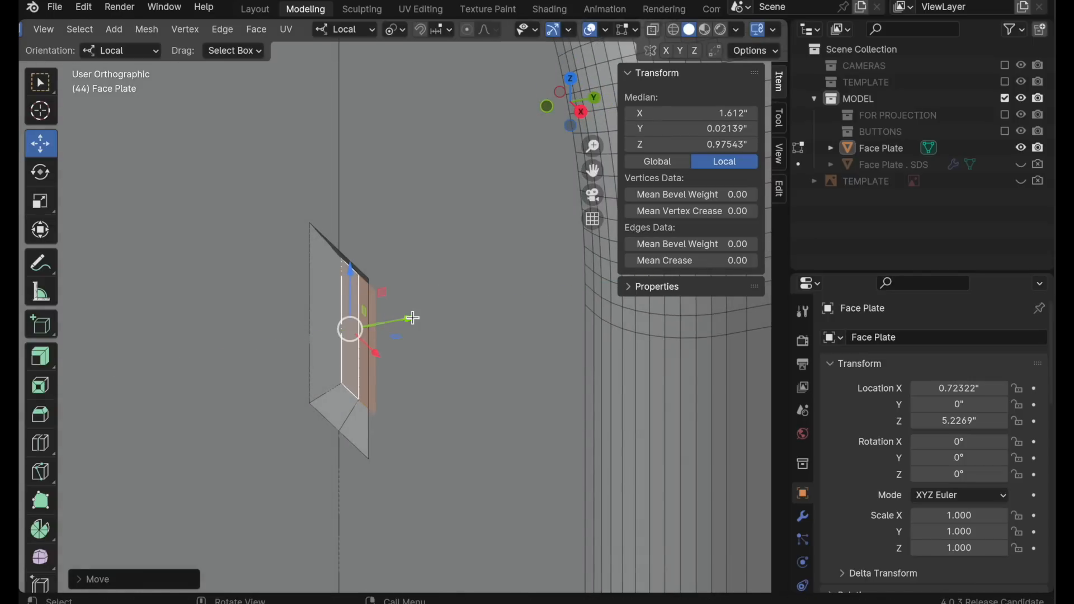
- Extrude the recessed inner faces about 0.012" further into the plate and delete the end faces to open the hole
{"action": "key", "text": "e"}
{"action": "left_click", "coordinate": [425, 317]}
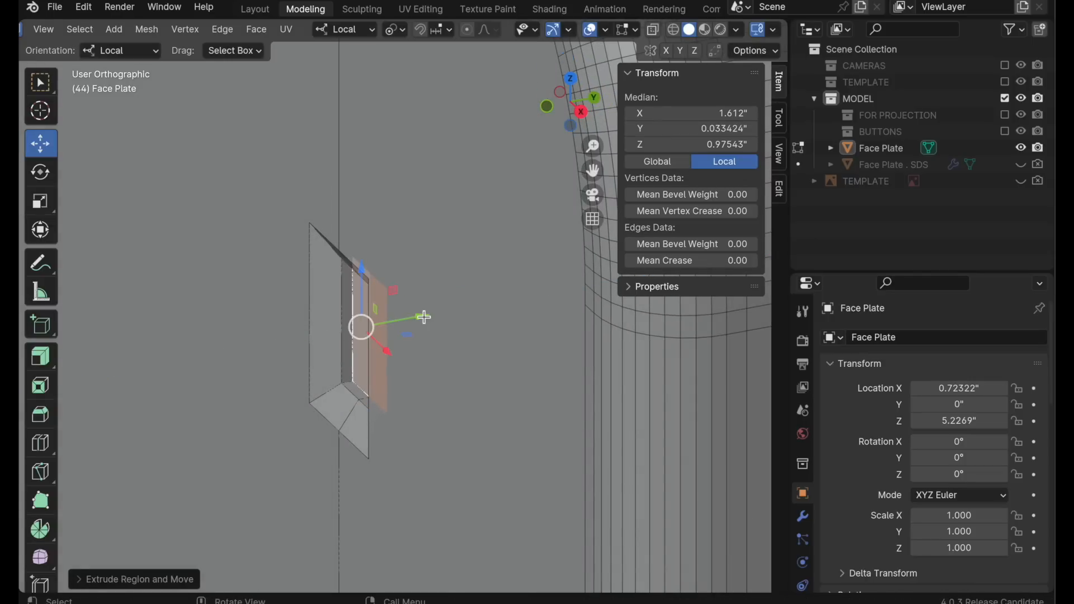
{"action": "key", "text": "x"}
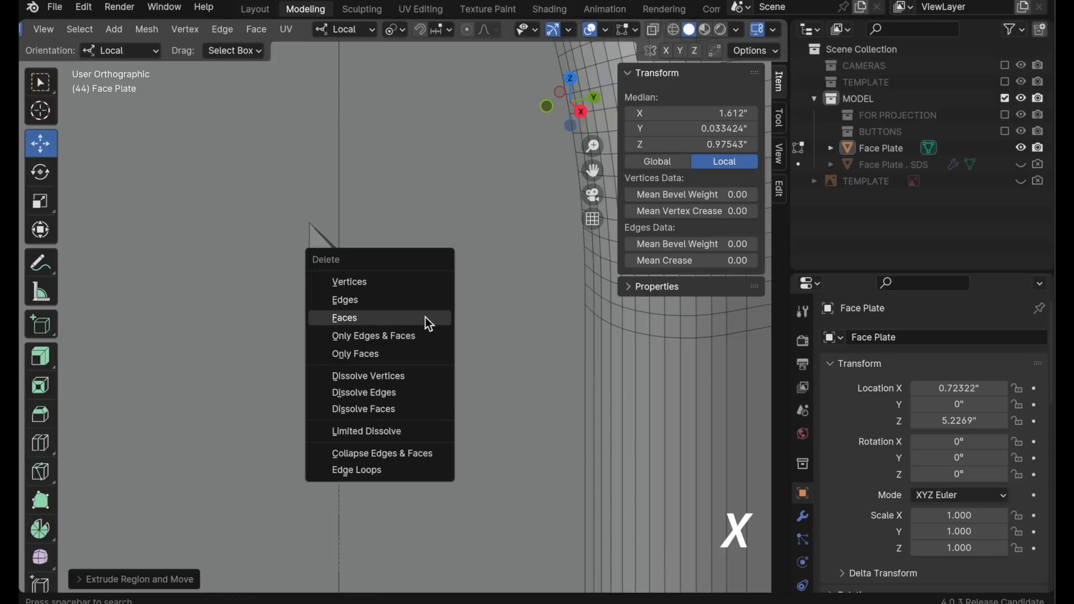
{"action": "left_click", "coordinate": [425, 317]}
- Select the half-disc face inside the arc outline and the large adjoining plate face to inspect how the arc divides them
{"action": "middle_click_drag", "start_coordinate": [425, 317], "coordinate": [489, 344]}
{"action": "left_click_drag", "start_coordinate": [498, 319], "coordinate": [474, 390], "text": "ctrl+alt"}
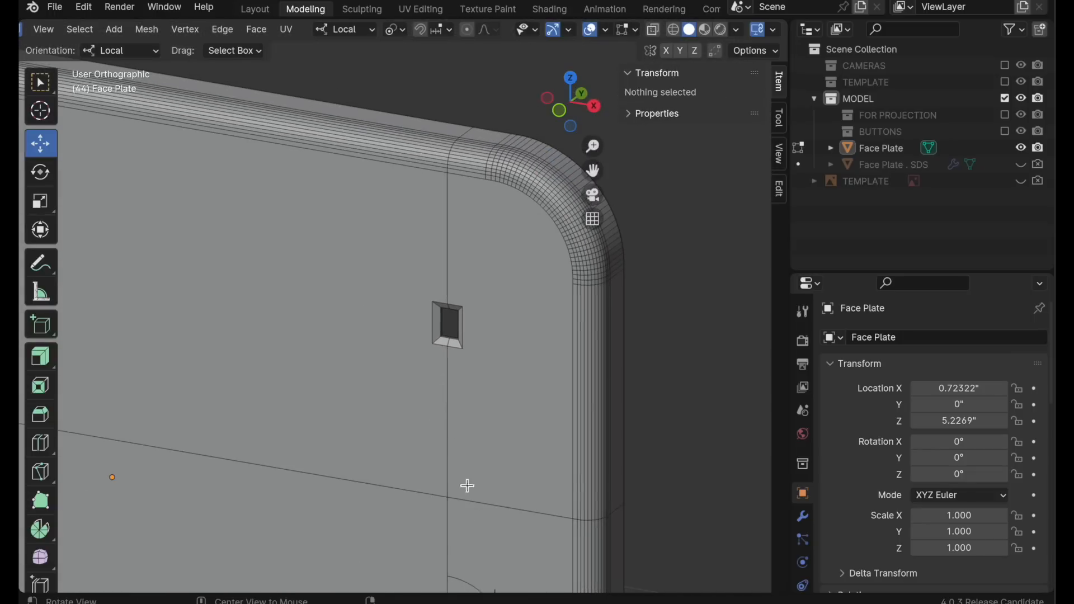
{"action": "left_click_drag", "start_coordinate": [468, 485], "coordinate": [439, 179], "text": "alt+shift"}
{"action": "left_click", "coordinate": [443, 344]}
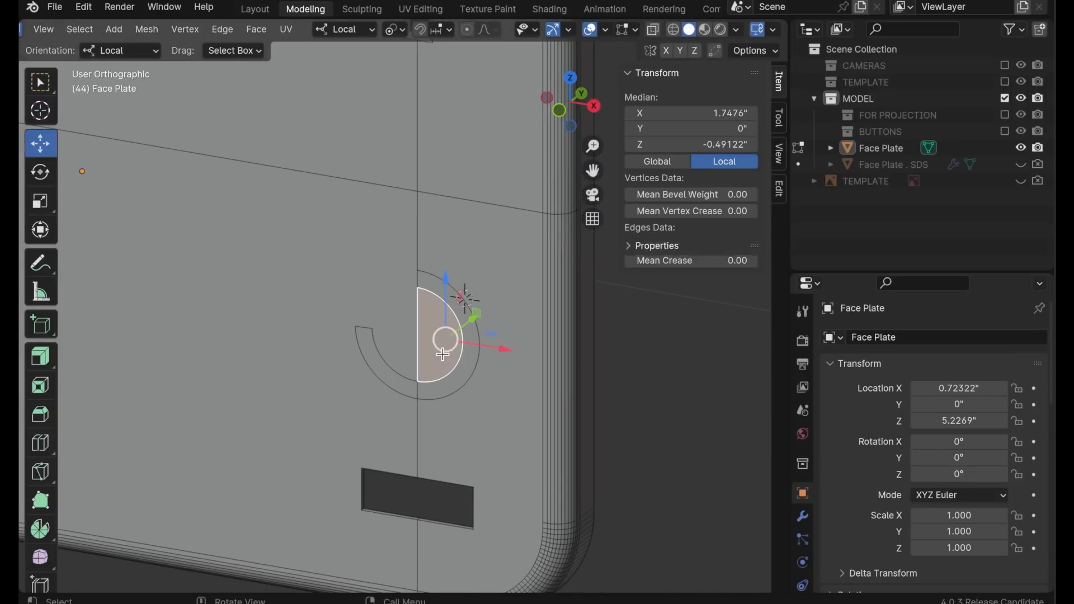
{"action": "left_click", "coordinate": [395, 310], "text": "shift"}
{"action": "left_click_drag", "start_coordinate": [415, 361], "coordinate": [418, 365], "text": "ctrl+alt"}
{"action": "middle_click_drag", "start_coordinate": [418, 365], "coordinate": [391, 364], "text": "ctrl"}
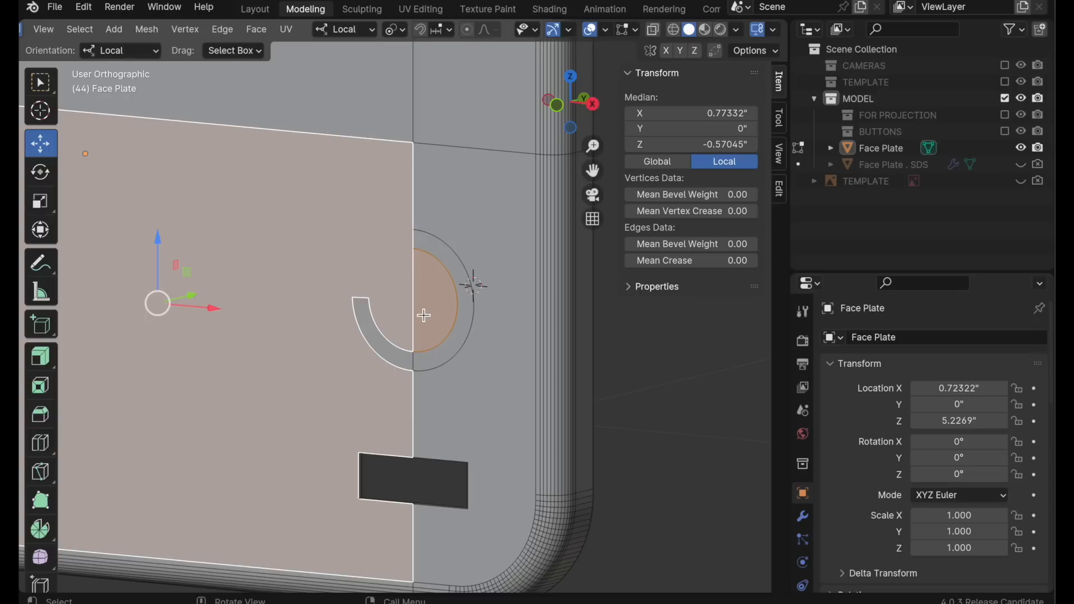
- Dissolve the half-disc into the adjoining large plate face, and dissolve the two arc band faces into a single face
{"action": "right_click", "coordinate": [423, 315]}
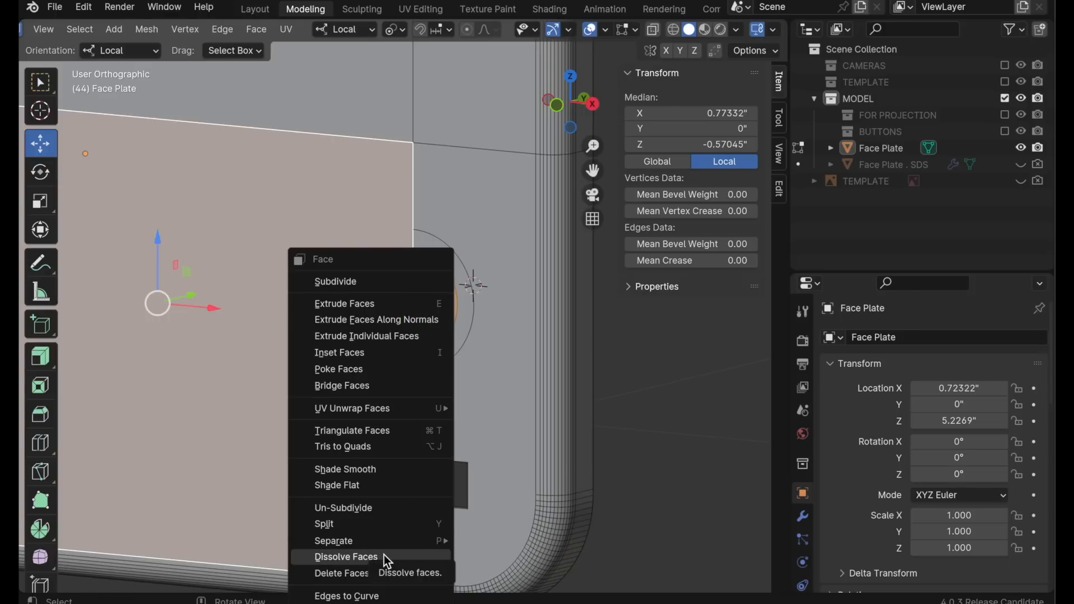
{"action": "left_click", "coordinate": [383, 556]}
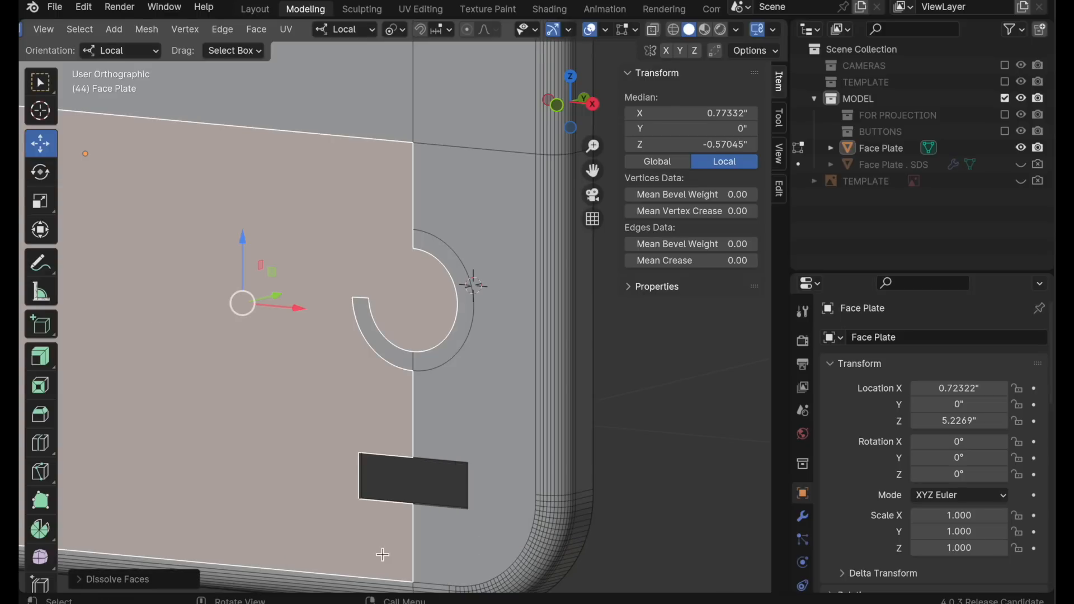
{"action": "scroll", "coordinate": [474, 287], "scroll_direction": "up", "scroll_amount": 3}
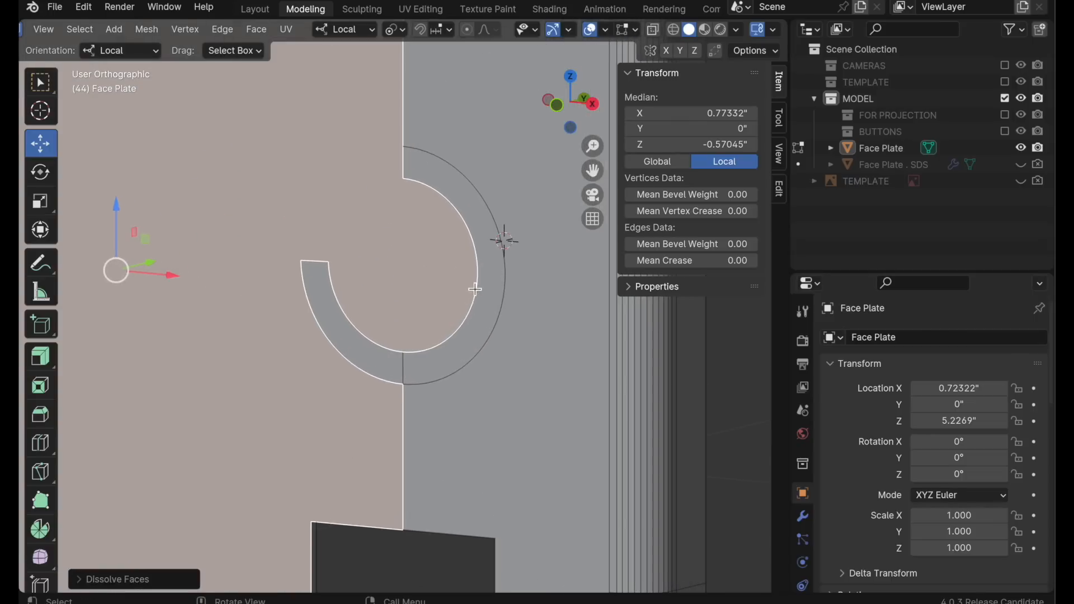
{"action": "left_click", "coordinate": [462, 353]}
{"action": "left_click", "coordinate": [378, 367], "text": "shift"}
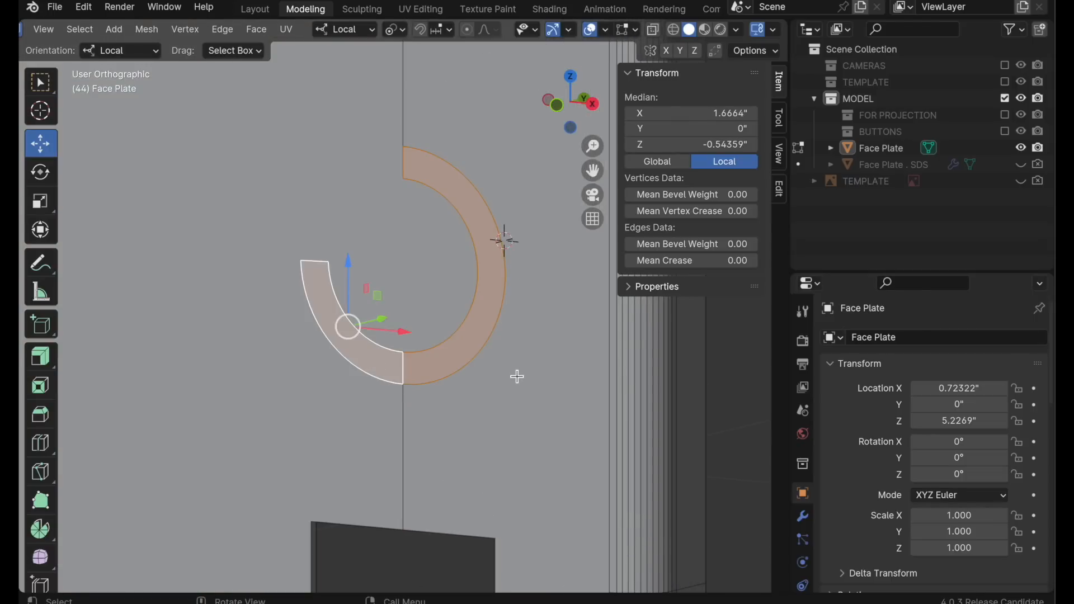
{"action": "key", "text": "shift+r"}
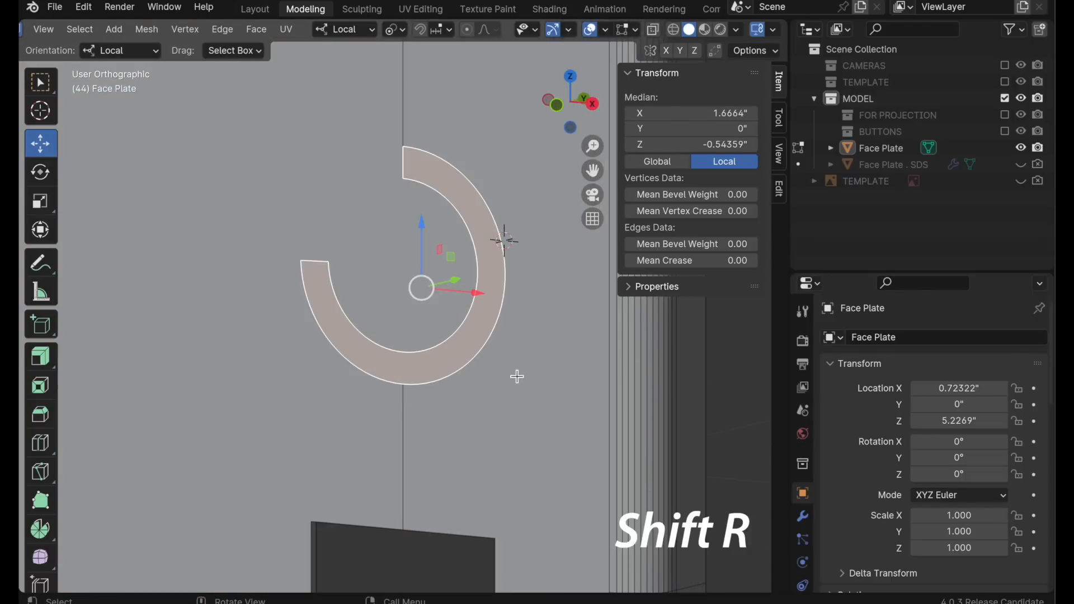
- Extrude the merged arc band face about 0.026" into the plate
{"action": "middle_click_drag", "start_coordinate": [517, 376], "coordinate": [448, 300]}
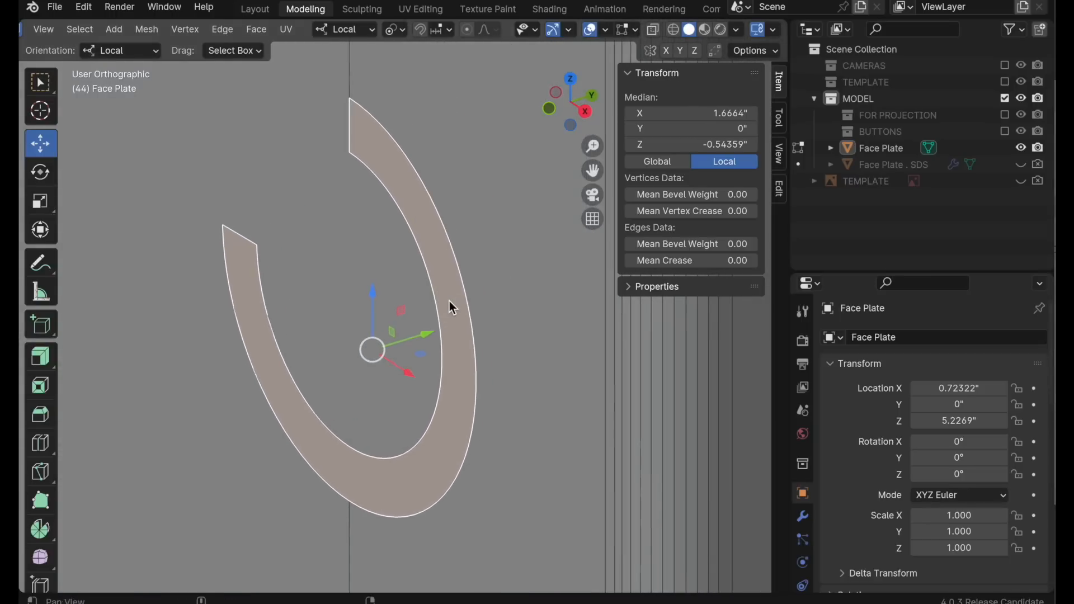
{"action": "key", "text": "e"}
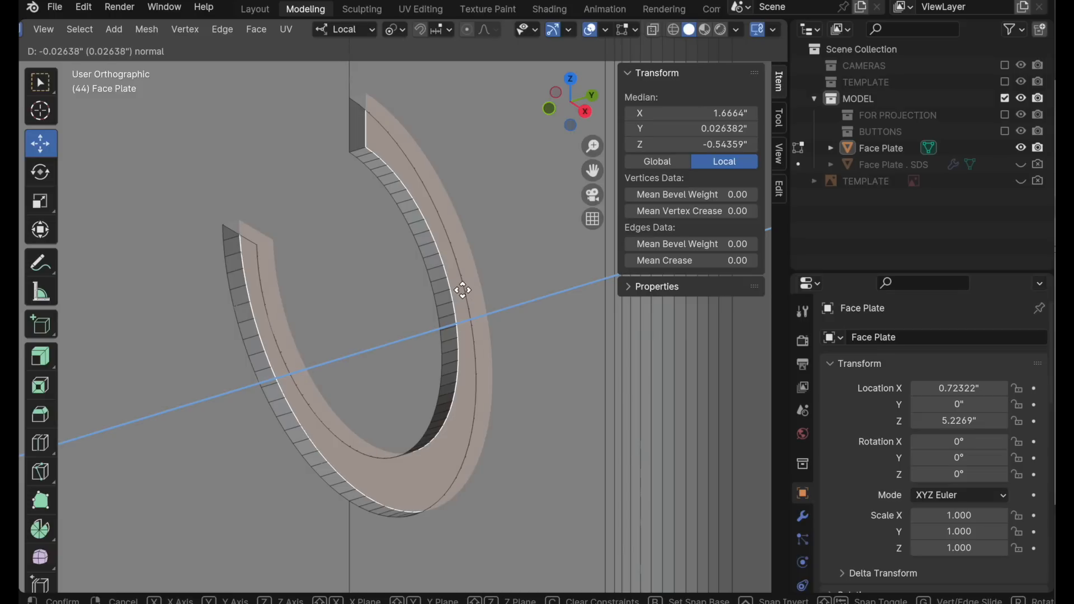
{"action": "left_click", "coordinate": [462, 290]}
{"action": "middle_click_drag", "start_coordinate": [457, 362], "coordinate": [438, 440]}
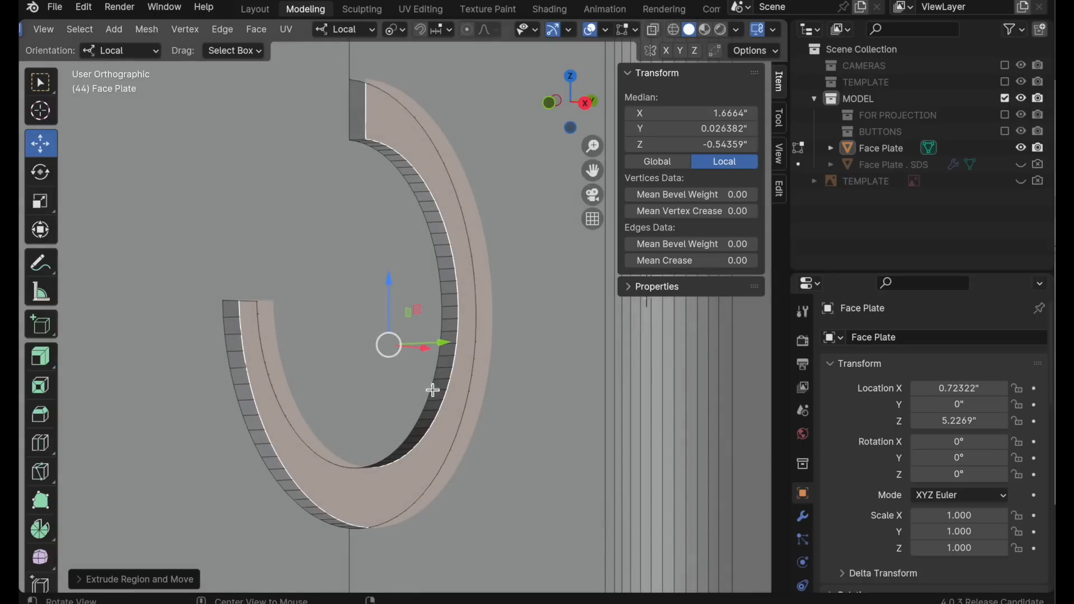
- Switch the mesh selection to edges for working on the rim of the upper round hole
{"action": "mouse_move", "coordinate": [469, 296]}
{"action": "middle_mouse_down", "text": "ctrl"}
{"action": "mouse_move", "coordinate": [360, 425]}
{"action": "mouse_move", "coordinate": [377, 383]}
{"action": "mouse_move", "coordinate": [491, 388]}
{"action": "middle_mouse_up", "text": "ctrl"}
{"action": "middle_click_drag", "start_coordinate": [226, 226], "coordinate": [569, 381], "text": "shift"}
{"action": "middle_click_drag", "start_coordinate": [445, 222], "coordinate": [482, 423], "text": "shift"}
{"action": "middle_click_drag", "start_coordinate": [315, 333], "coordinate": [390, 240], "text": "ctrl"}
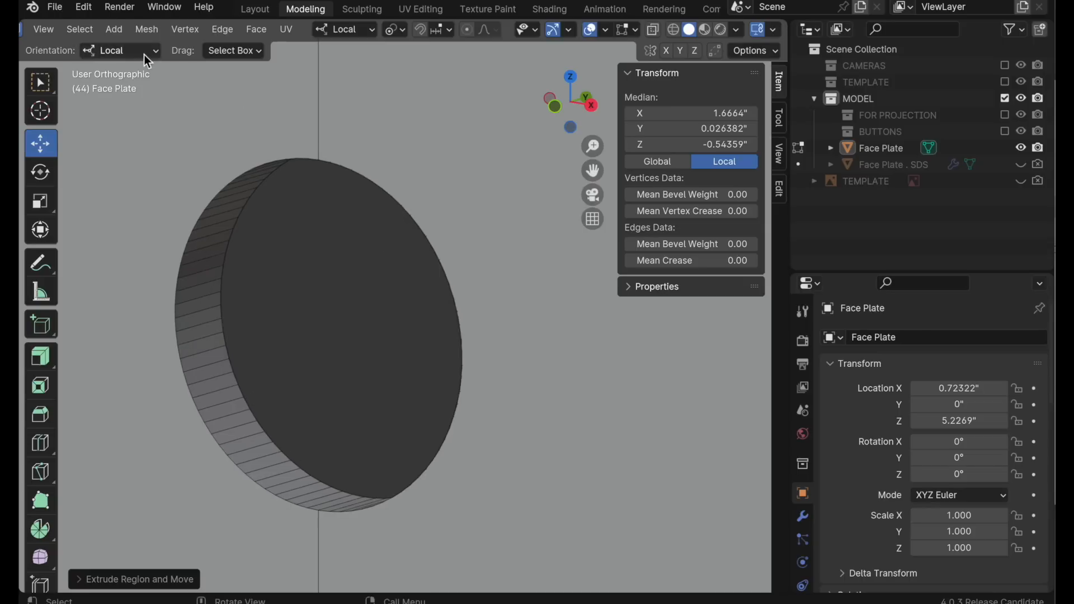
{"action": "middle_click_drag", "start_coordinate": [230, 161], "coordinate": [235, 294], "text": "ctrl"}
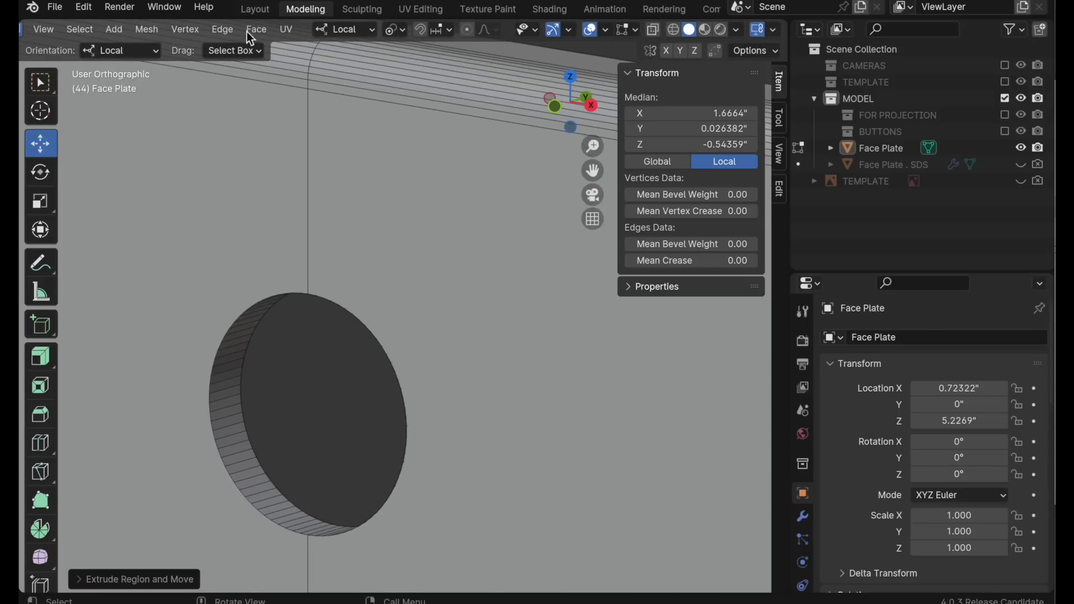
{"action": "scroll", "coordinate": [246, 28], "scroll_direction": "left", "scroll_amount": 3}
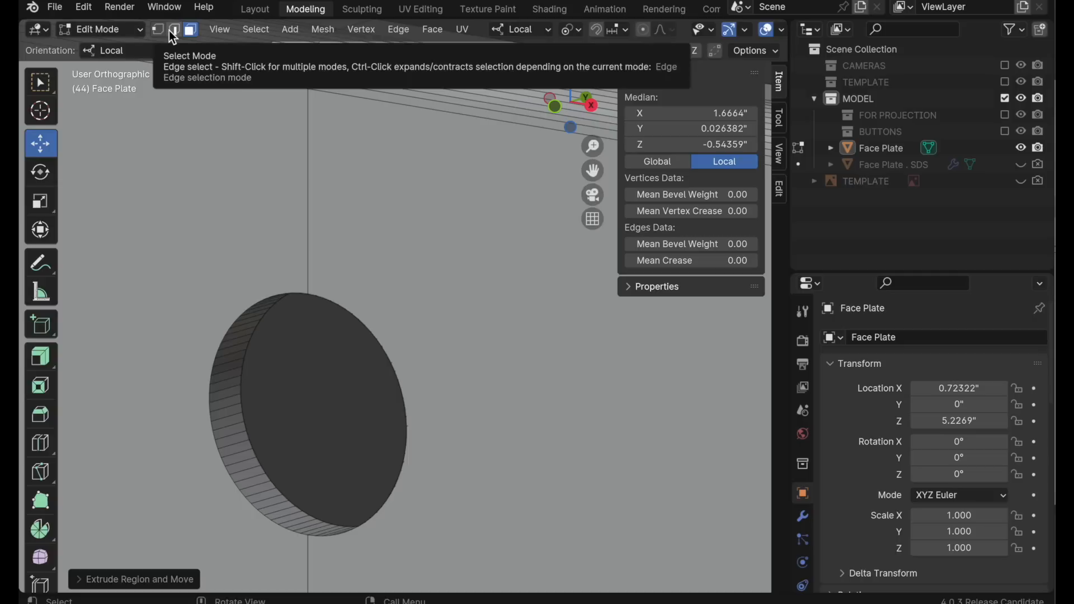
{"action": "left_click", "coordinate": [173, 30]}
- Bevel the full front rim of the upper round hole with 2 segments and shape 1.000, using the Active Tool drag action
{"action": "scroll", "coordinate": [214, 424], "scroll_direction": "up", "scroll_amount": 5}
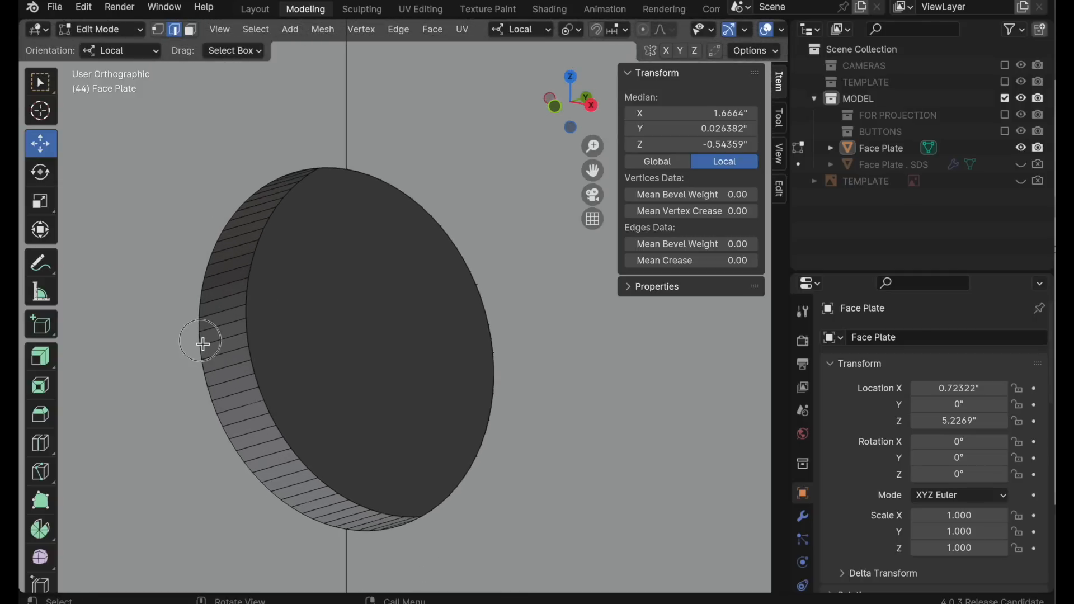
{"action": "left_click", "coordinate": [202, 343], "text": "alt"}
{"action": "left_click", "coordinate": [472, 277], "text": "alt+shift"}
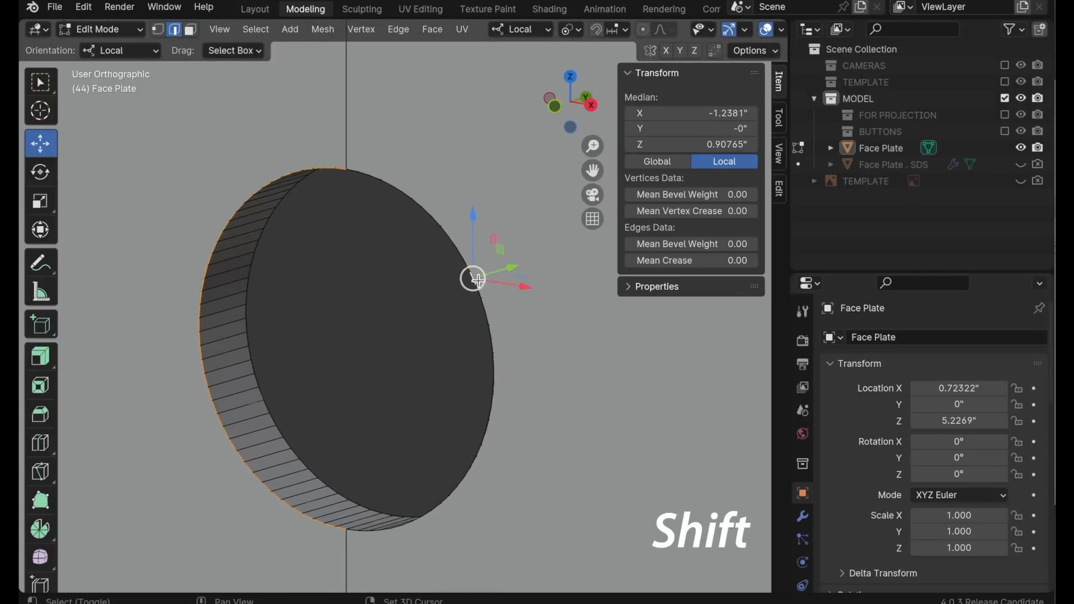
{"action": "scroll", "coordinate": [232, 408], "scroll_direction": "up", "scroll_amount": 2}
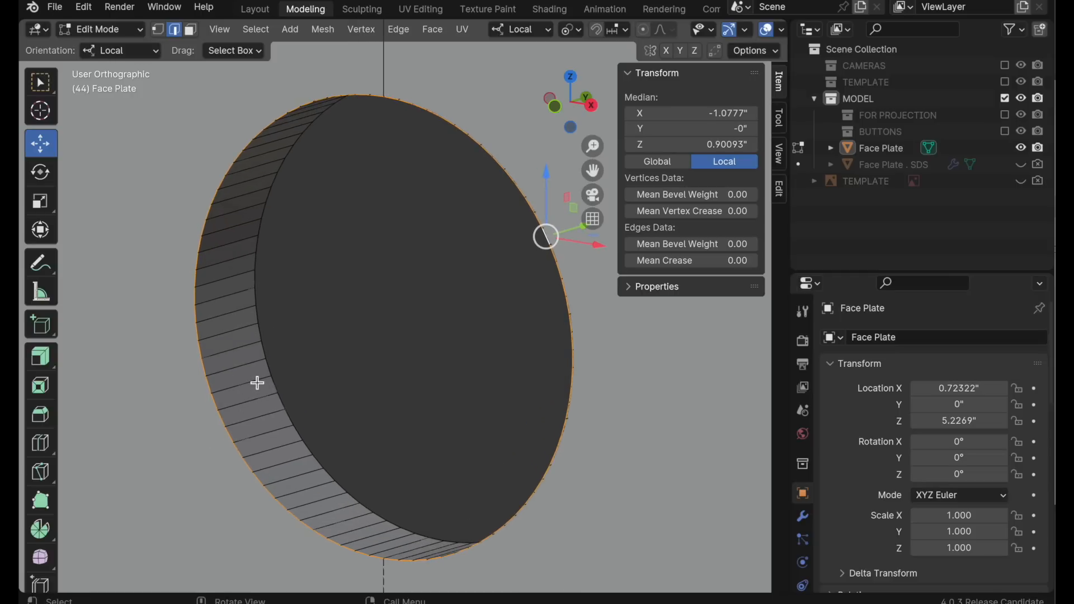
{"action": "left_click", "coordinate": [30, 421]}
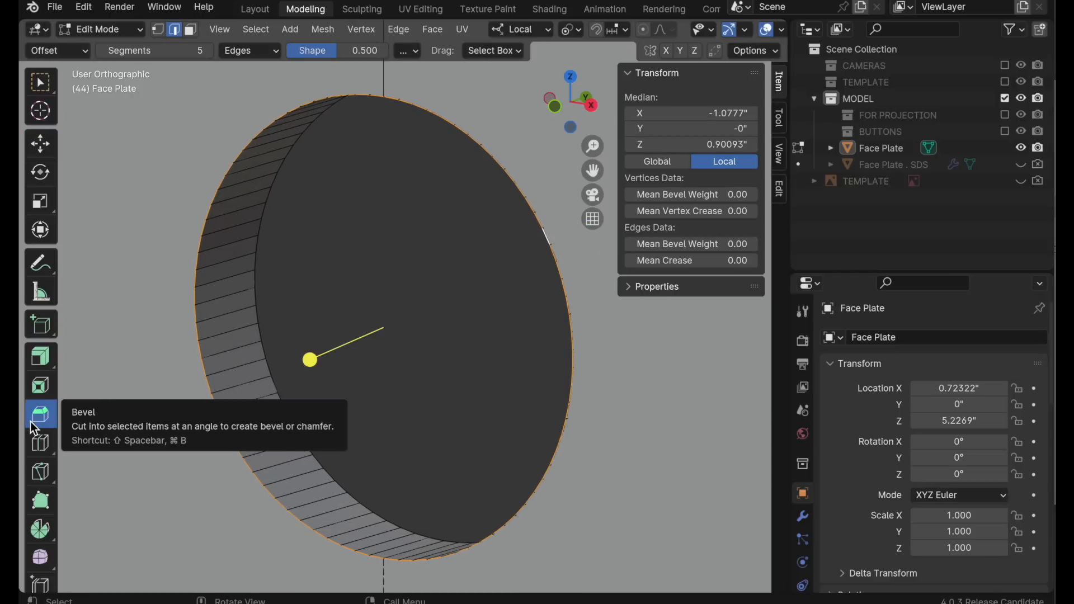
{"action": "left_click", "coordinate": [185, 51]}
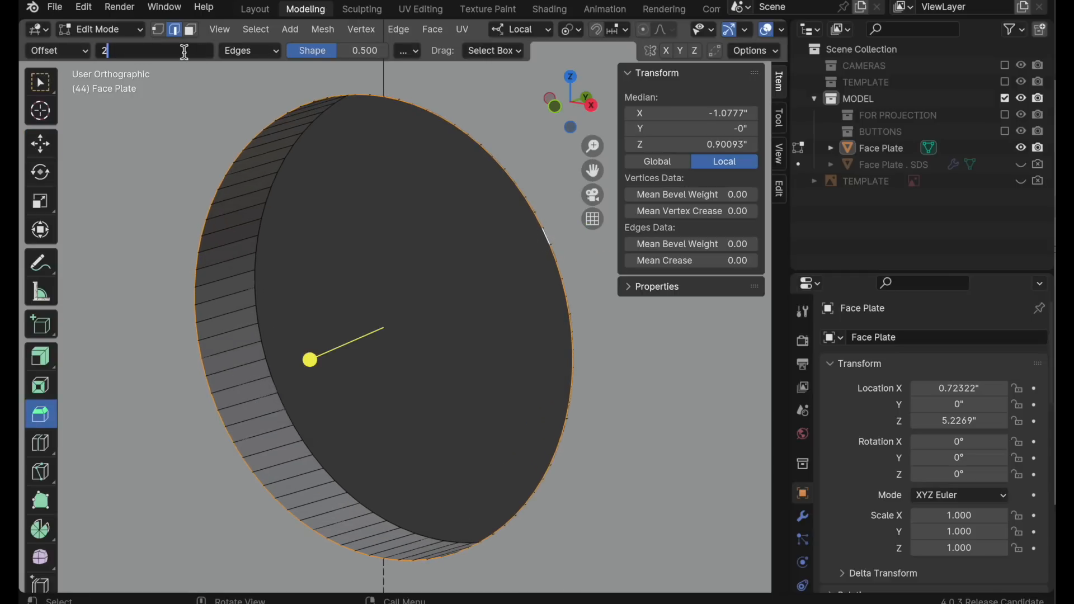
{"action": "key", "text": "Tab"}
{"action": "key", "text": "Return"}
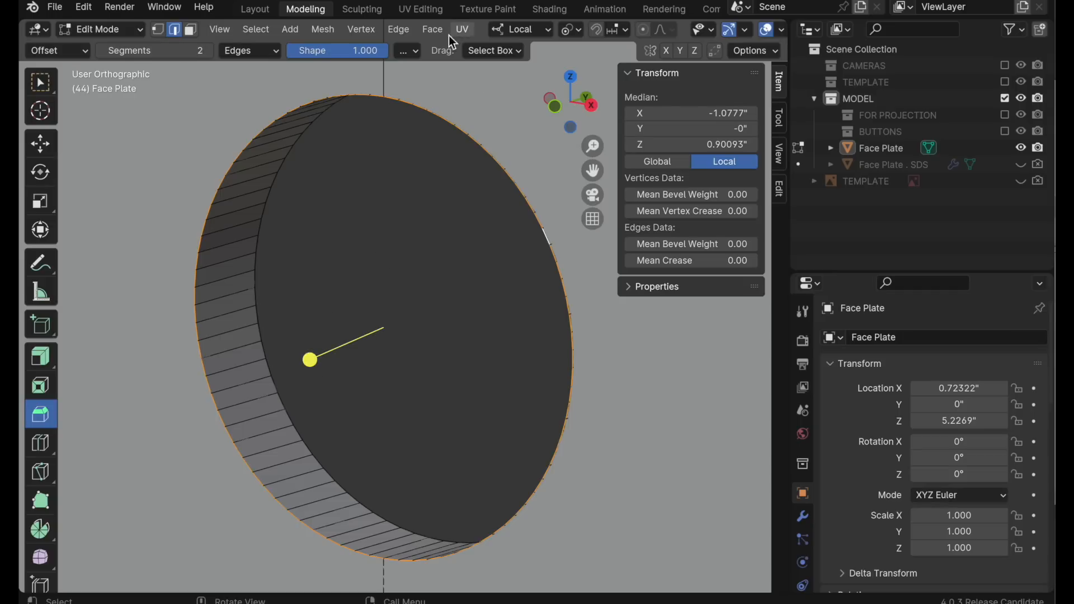
{"action": "left_click", "coordinate": [502, 51]}
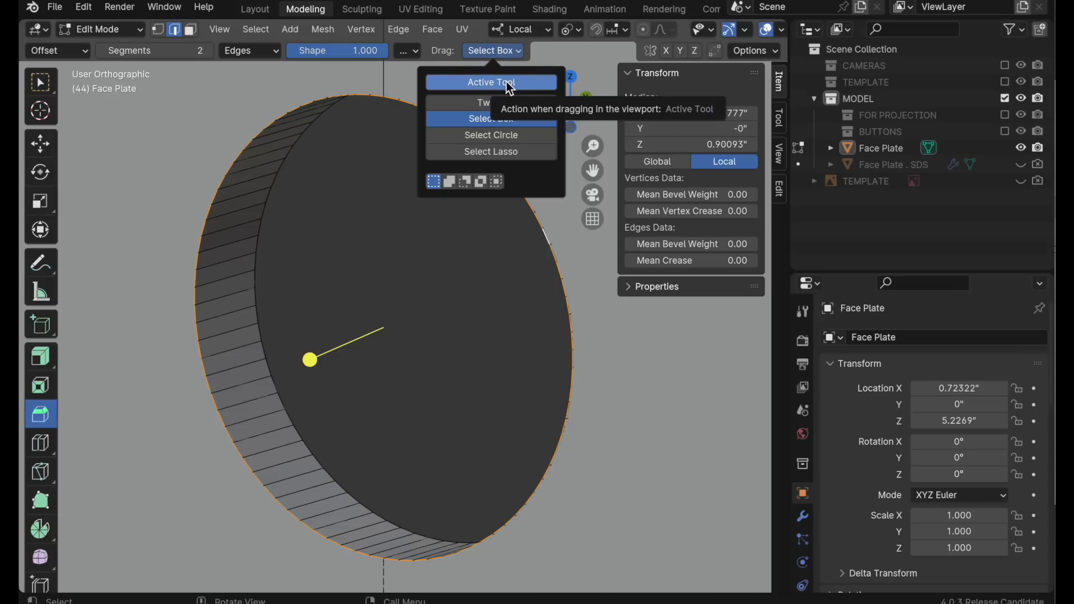
{"action": "left_click", "coordinate": [509, 85]}
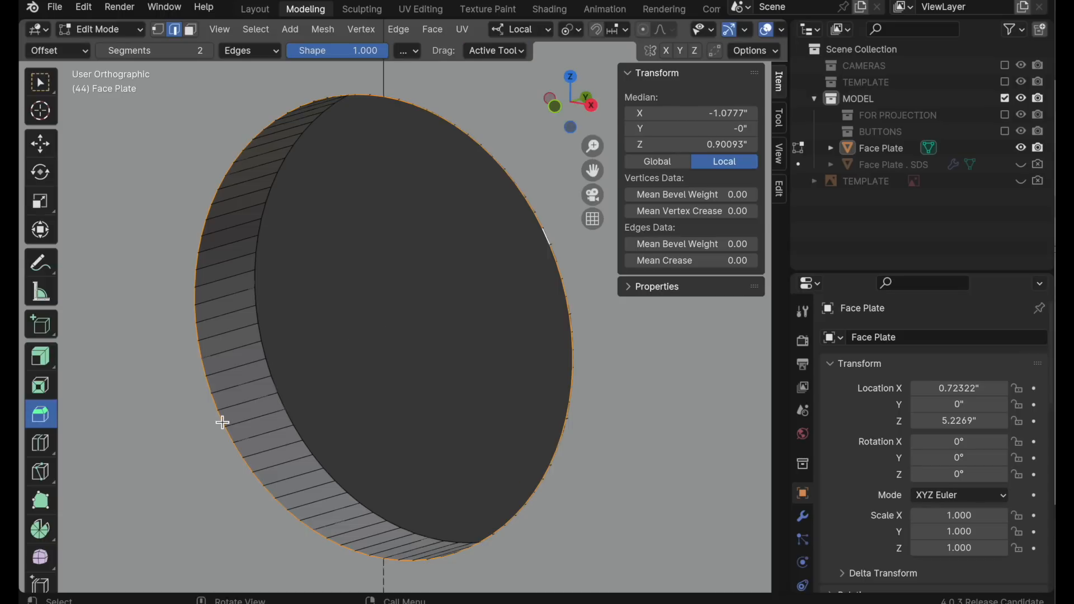
{"action": "left_click_drag", "start_coordinate": [222, 422], "coordinate": [209, 418]}
{"action": "scroll", "coordinate": [302, 448], "scroll_direction": "down", "scroll_amount": 3}
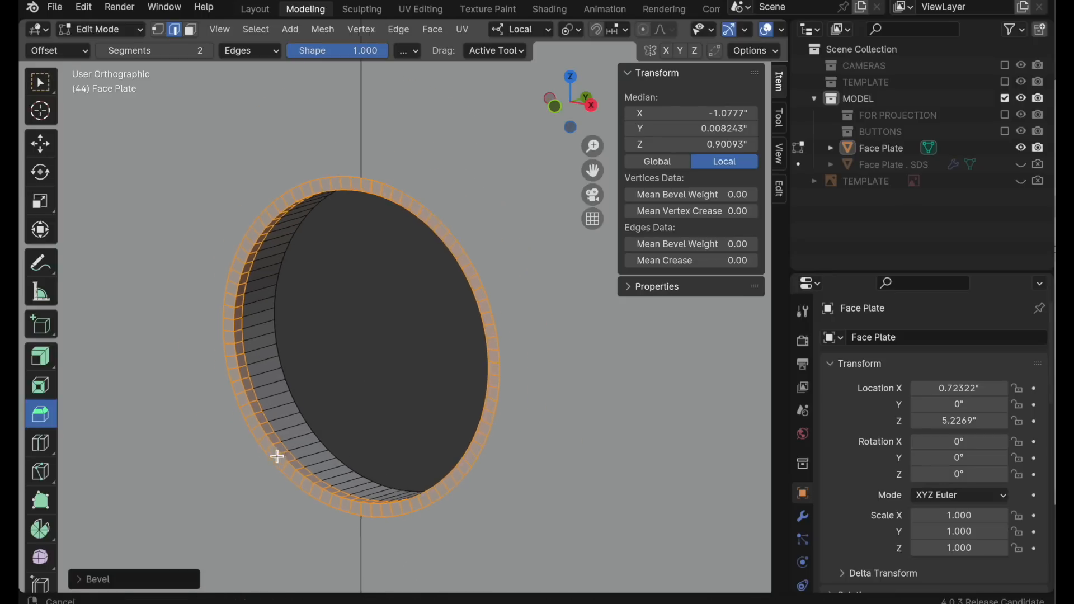
- Select the full front rim of the lower round hole and repeat the same bevel on it
{"action": "mouse_move", "coordinate": [321, 461]}
{"action": "middle_mouse_down"}
{"action": "mouse_move", "coordinate": [355, 298]}
{"action": "mouse_move", "coordinate": [335, 347]}
{"action": "mouse_move", "coordinate": [336, 232]}
{"action": "mouse_move", "coordinate": [343, 465]}
{"action": "middle_mouse_up"}
{"action": "scroll", "coordinate": [319, 390], "scroll_direction": "up", "scroll_amount": 2}
{"action": "left_click", "coordinate": [292, 395], "text": "alt"}
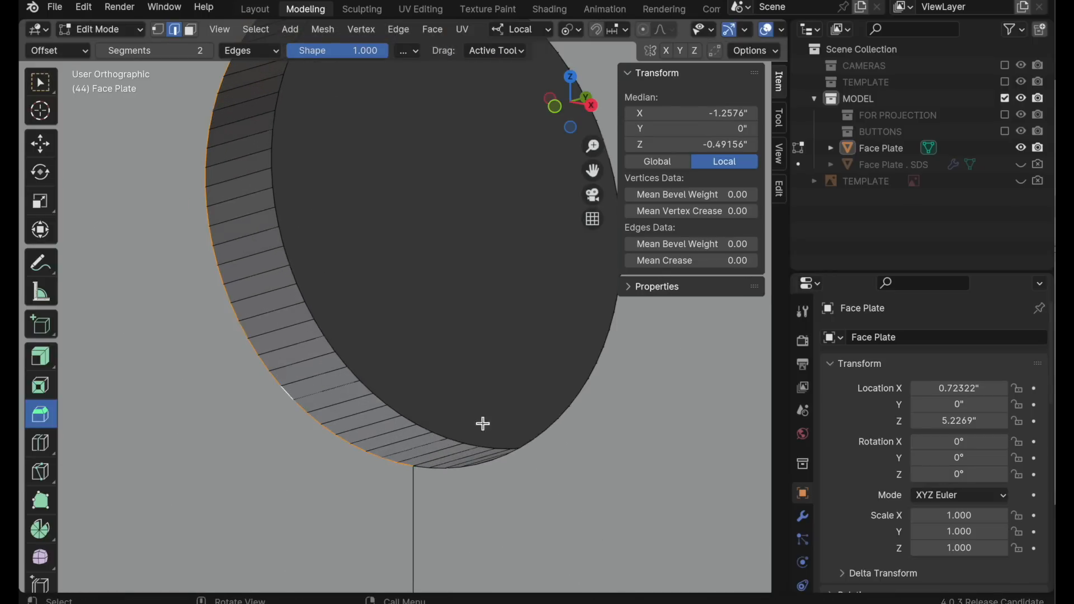
{"action": "middle_click_drag", "start_coordinate": [536, 392], "coordinate": [462, 453]}
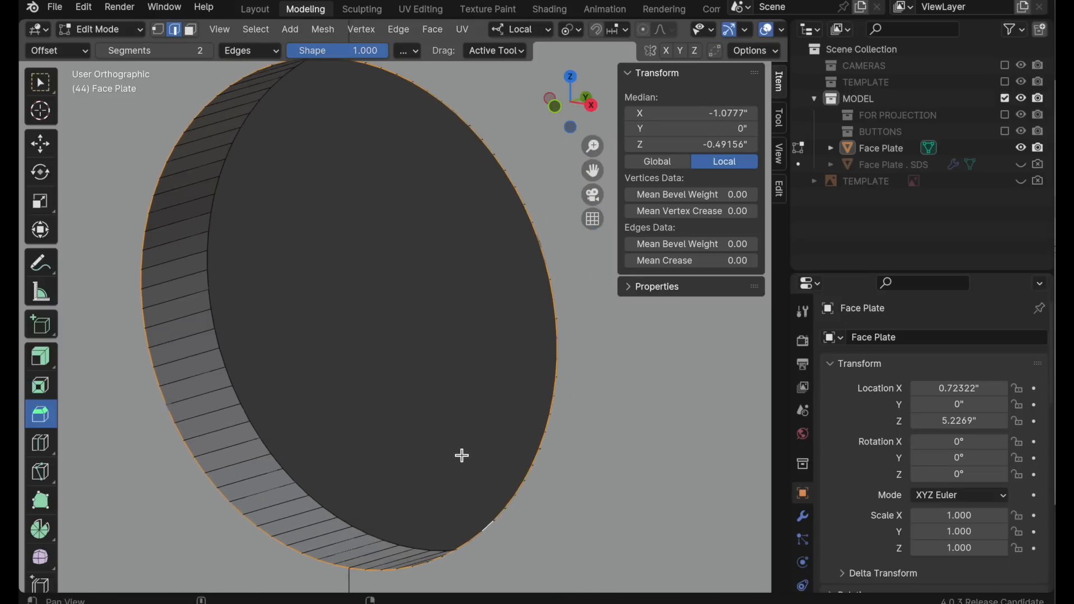
{"action": "key", "text": "shift+r"}
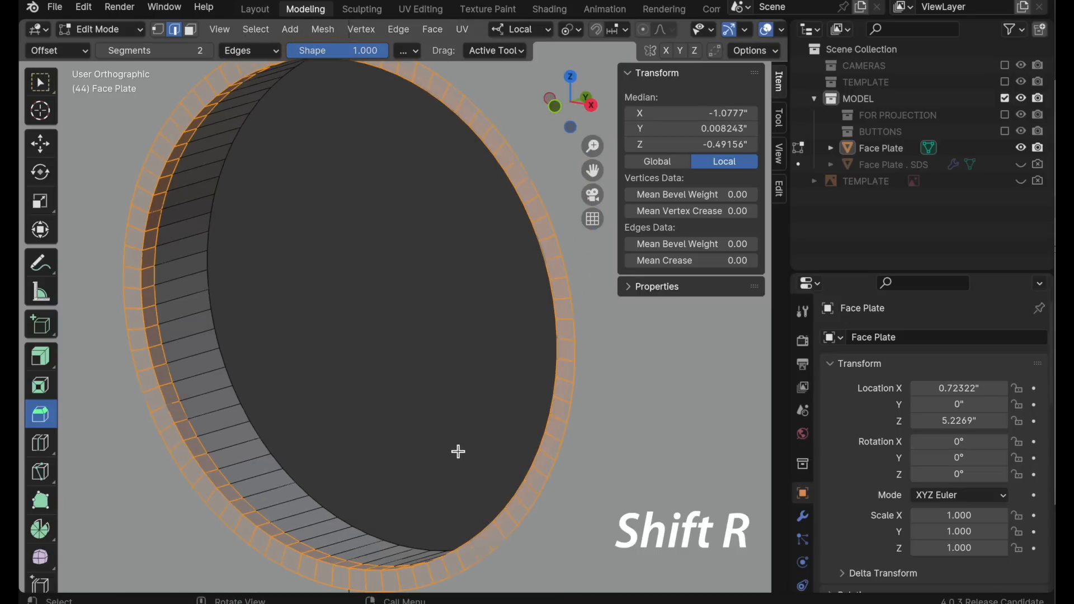
{"action": "left_click", "coordinate": [453, 455]}
- Bevel the middle corner edge loop of the lower hole's rim with 6 segments and shape 0.500 to round it
{"action": "middle_click_drag", "start_coordinate": [391, 467], "coordinate": [488, 360], "text": "shift"}
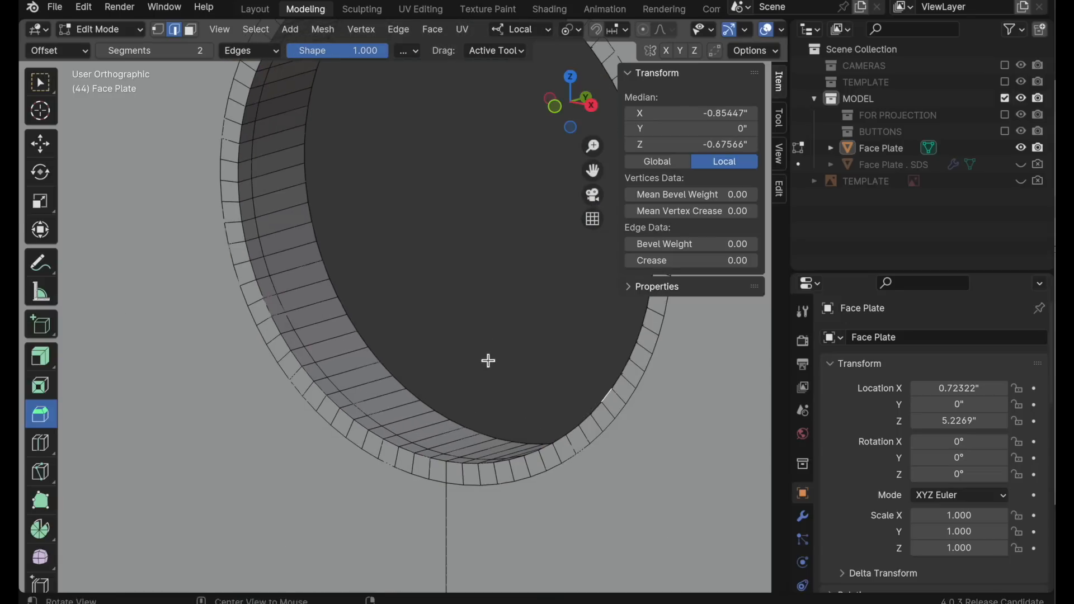
{"action": "middle_click_drag", "start_coordinate": [380, 427], "coordinate": [393, 386], "text": "ctrl"}
{"action": "left_click", "coordinate": [292, 361], "text": "alt"}
{"action": "middle_click_drag", "start_coordinate": [297, 364], "coordinate": [369, 282], "text": "ctrl"}
{"action": "left_click", "coordinate": [173, 51]}
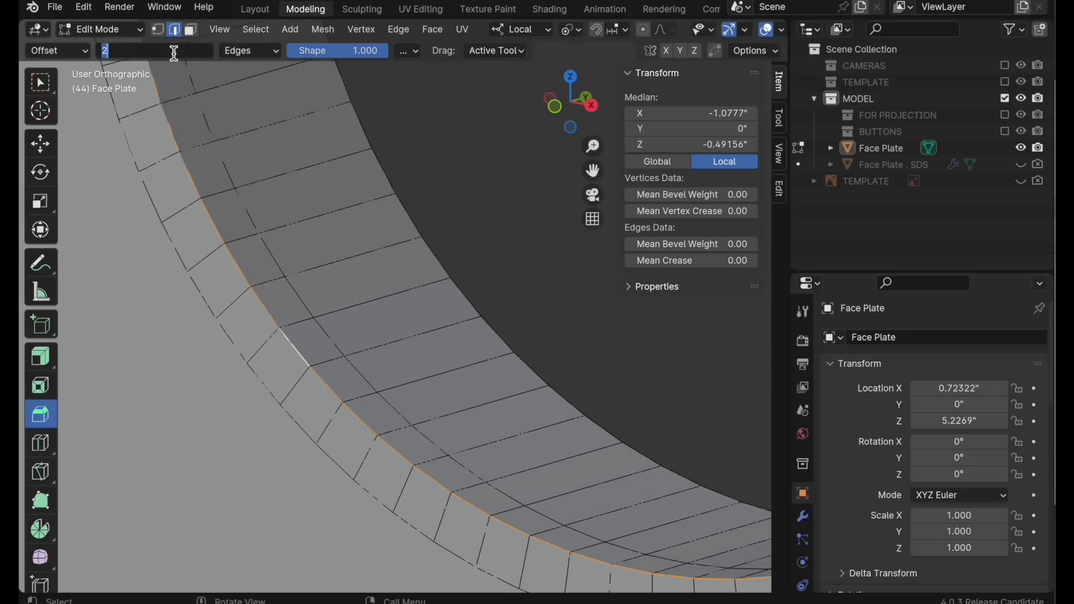
{"action": "key", "text": "Tab"}
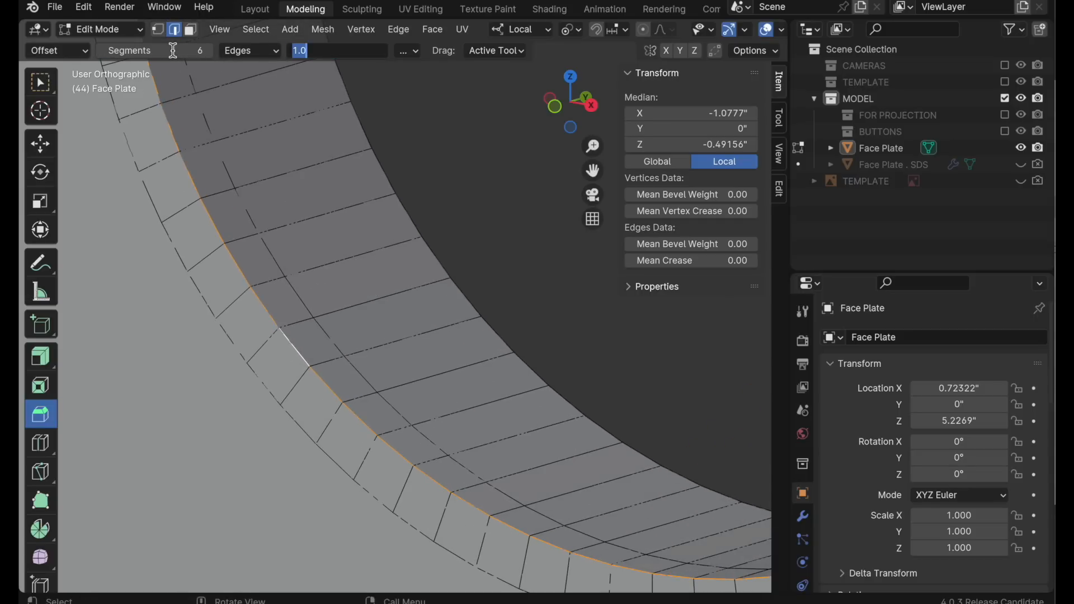
{"action": "key", "text": "Return"}
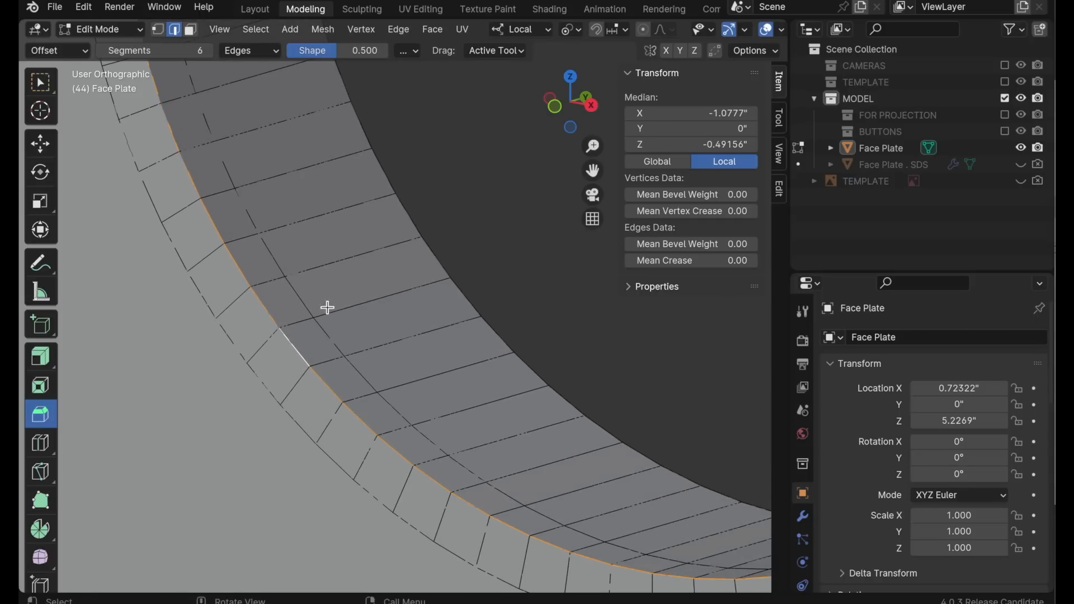
{"action": "mouse_move", "coordinate": [272, 322]}
{"action": "left_mouse_down"}
{"action": "mouse_move", "coordinate": [280, 297]}
{"action": "mouse_move", "coordinate": [252, 317]}
{"action": "left_mouse_up"}
{"action": "scroll", "coordinate": [404, 285], "scroll_direction": "down", "scroll_amount": 5}
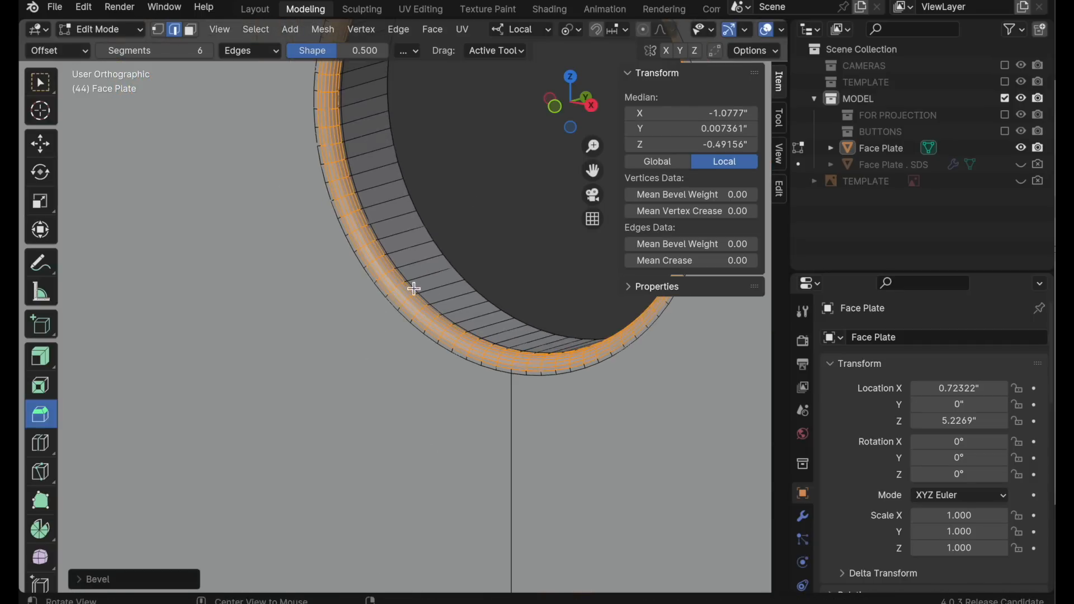
- Repeat the rounding bevel on the middle corner edge loop of the upper round hole's rim
{"action": "left_click_drag", "start_coordinate": [450, 210], "coordinate": [432, 591], "text": "alt+shift"}
{"action": "left_click_drag", "start_coordinate": [276, 396], "coordinate": [386, 292], "text": "ctrl+alt"}
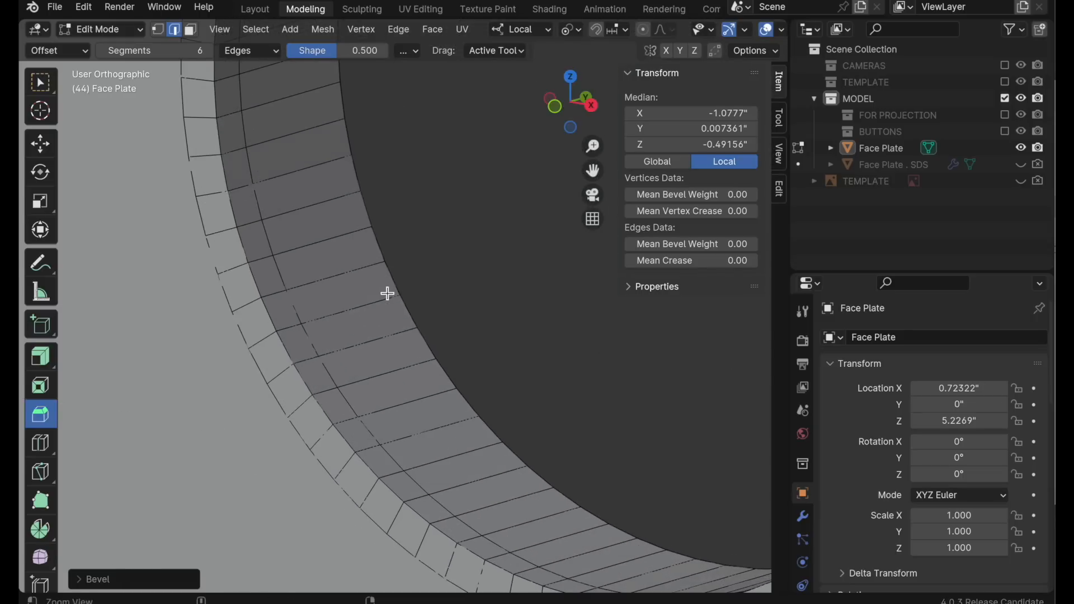
{"action": "double_click", "coordinate": [285, 346]}
{"action": "key", "text": "shift+r"}
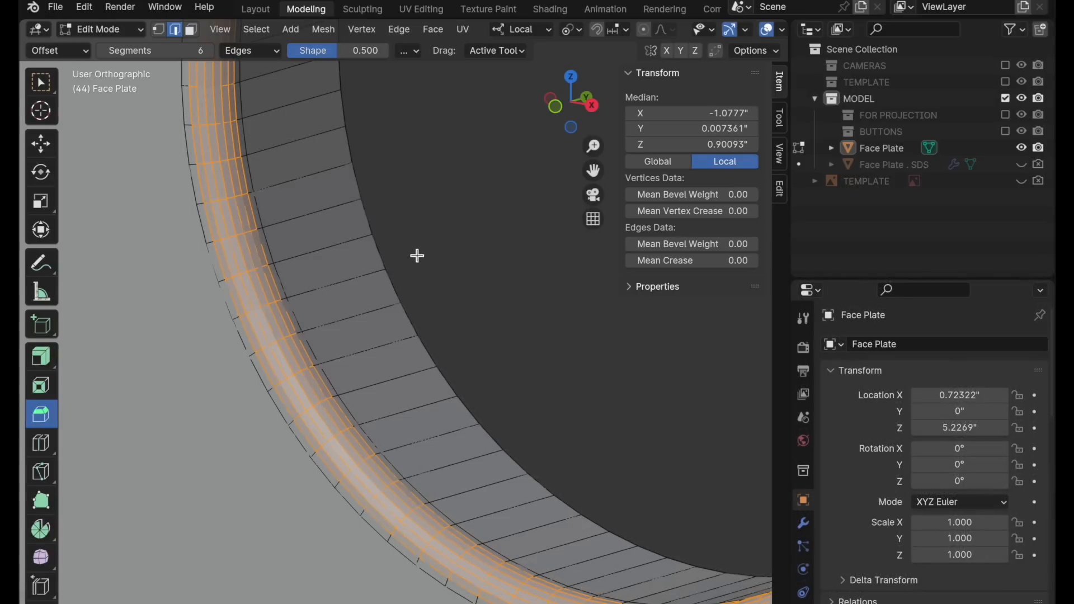
{"action": "left_click_drag", "start_coordinate": [417, 256], "coordinate": [374, 340], "text": "ctrl+alt"}
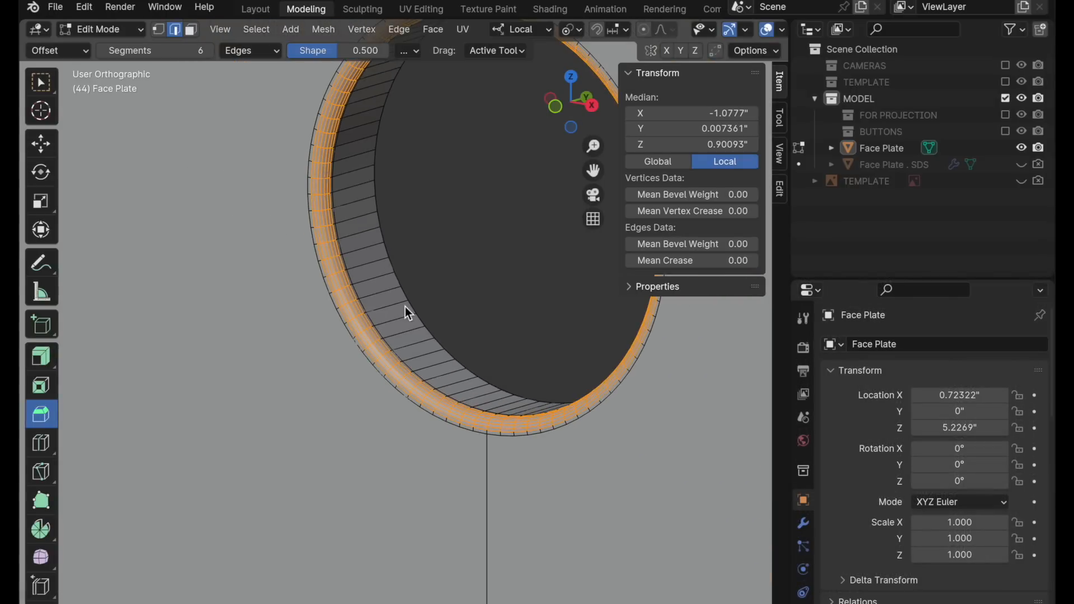
- Return to Object Mode and apply Shade Auto Smooth to the Face Plate
{"action": "key", "text": "Tab"}
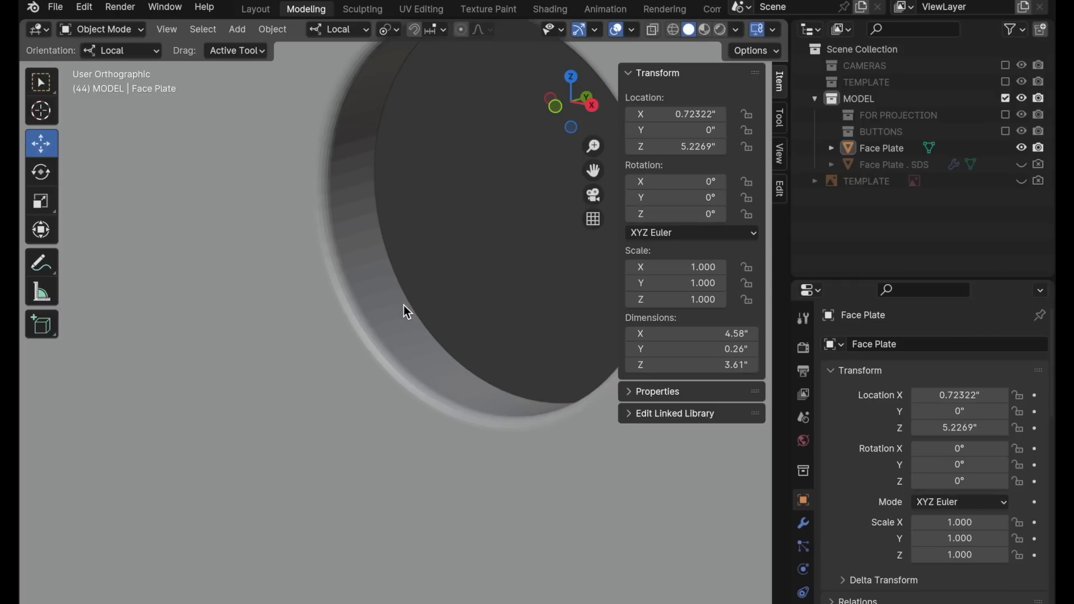
{"action": "right_click", "coordinate": [368, 284]}
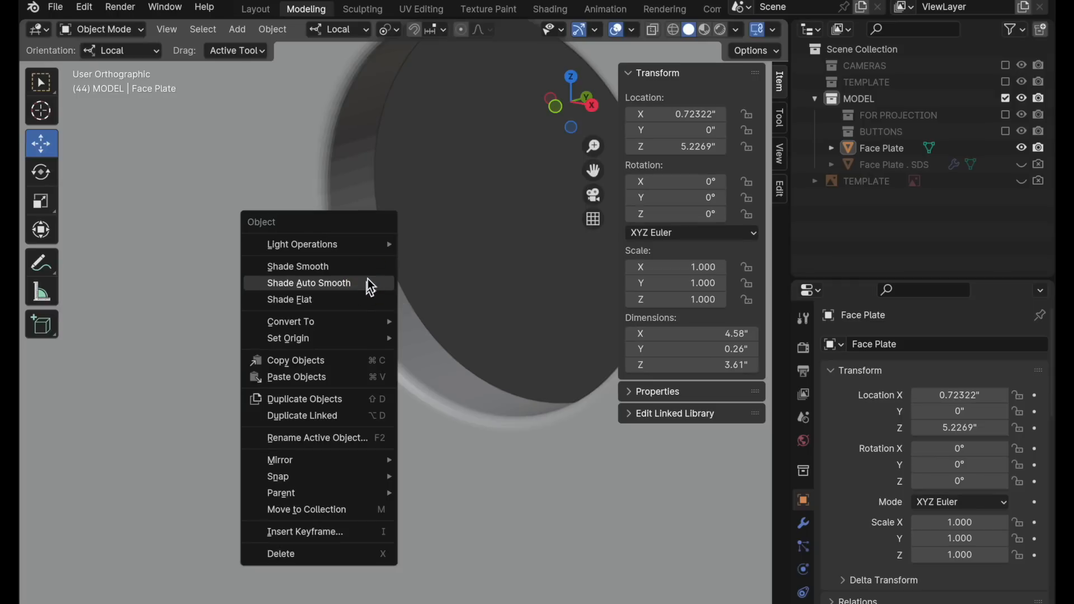
{"action": "left_click", "coordinate": [309, 283]}
{"action": "left_click", "coordinate": [358, 162]}
{"action": "right_click", "coordinate": [355, 155]}
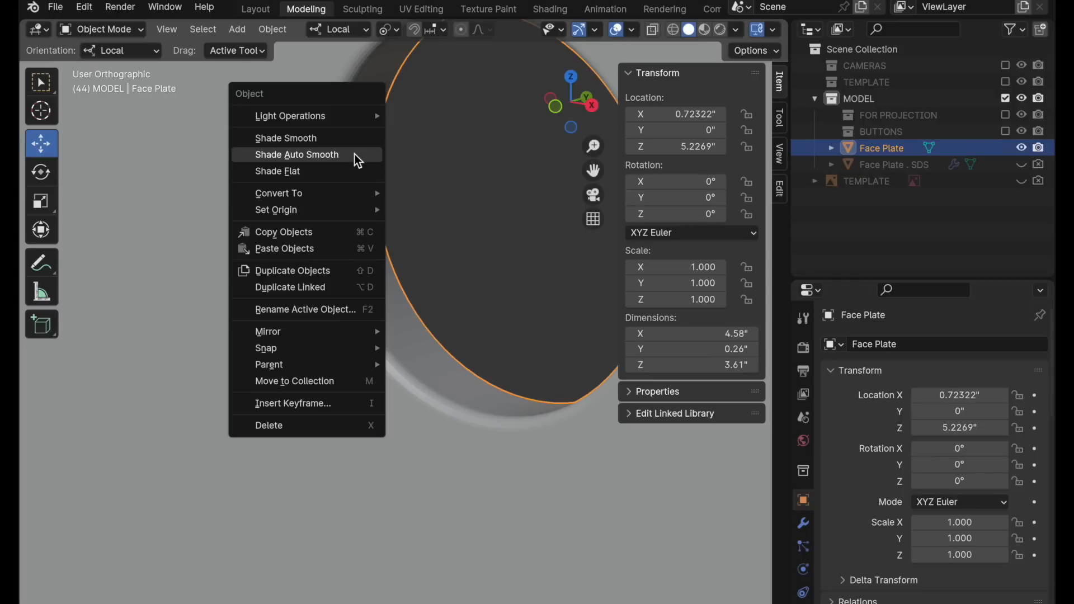
{"action": "left_click", "coordinate": [354, 155]}
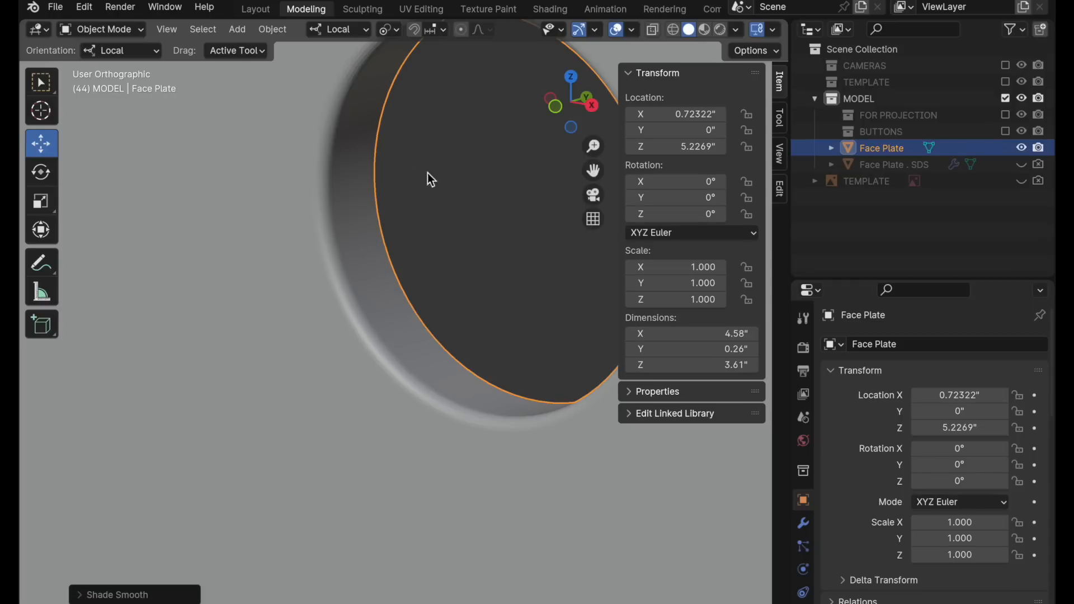
- Clear the selection, reselect the Face Plate and enter Edit Mode on it
{"action": "key", "text": "alt+a"}
{"action": "scroll", "coordinate": [436, 224], "scroll_direction": "down", "scroll_amount": 4}
{"action": "scroll", "coordinate": [418, 291], "scroll_direction": "down", "scroll_amount": 3}
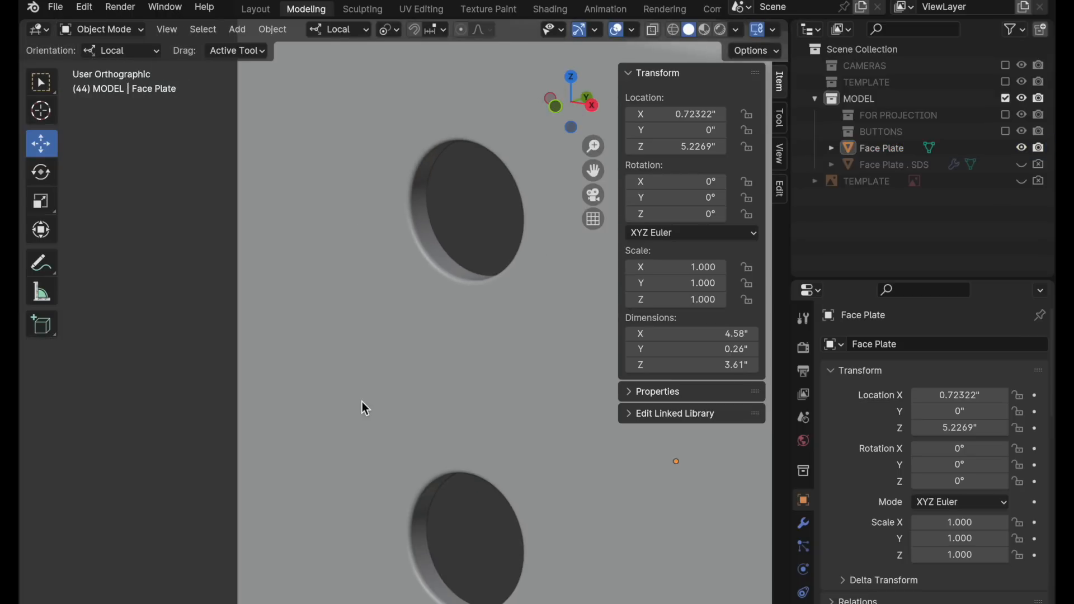
{"action": "scroll", "coordinate": [361, 402], "scroll_direction": "down", "scroll_amount": 1}
{"action": "middle_click_drag", "start_coordinate": [453, 409], "coordinate": [352, 250], "text": "shift"}
{"action": "middle_click_drag", "start_coordinate": [405, 301], "coordinate": [352, 301], "text": "shift"}
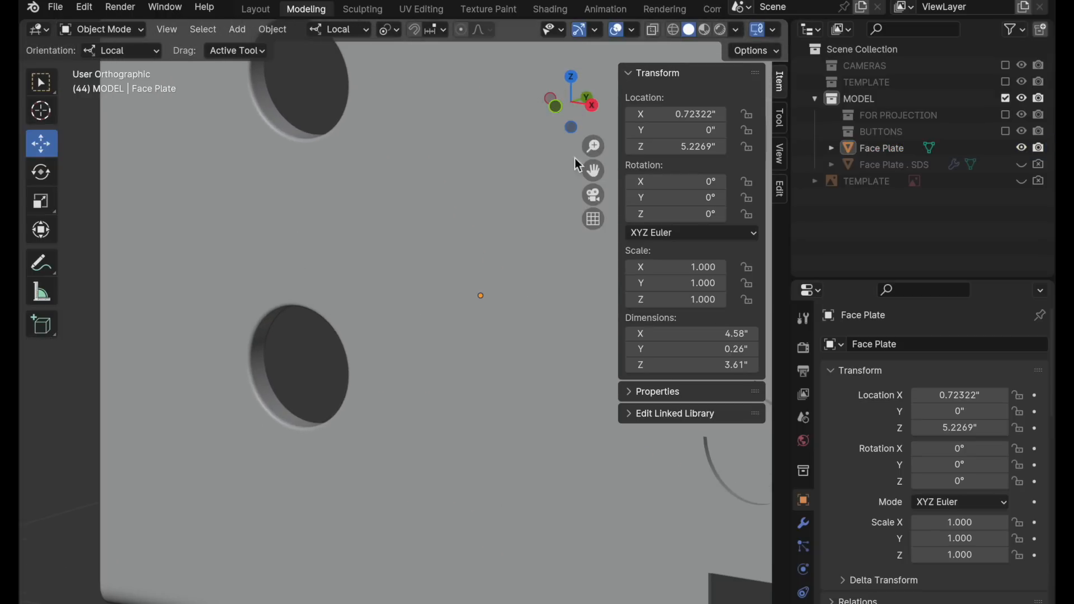
{"action": "left_click", "coordinate": [498, 169]}
{"action": "key", "text": "Tab"}
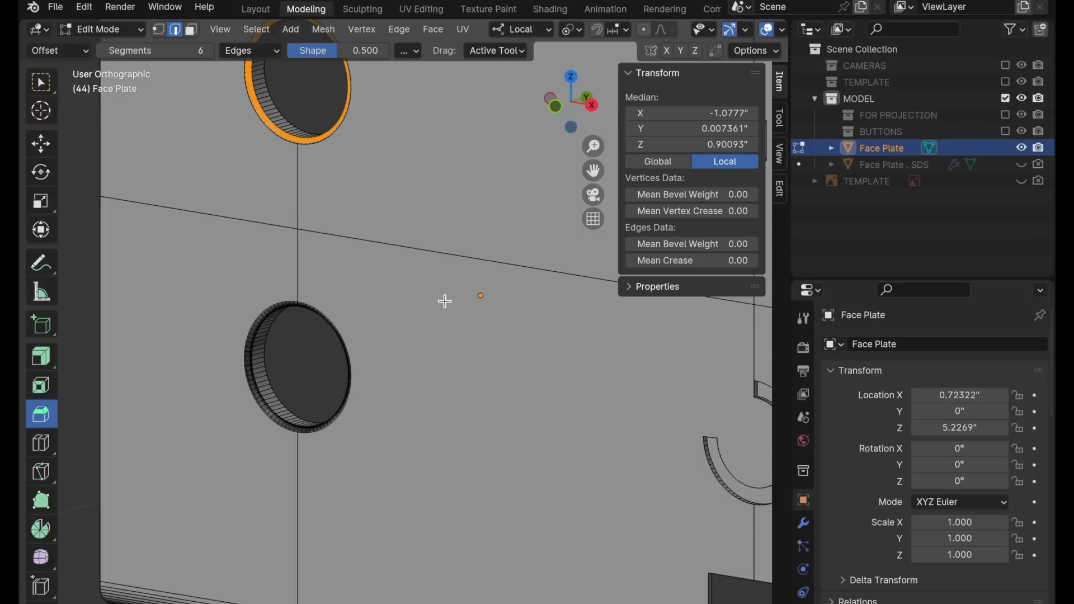
- Select the complete front rim edge loop of the curved slot above the rectangular cutout
{"action": "scroll", "coordinate": [444, 300], "scroll_direction": "up", "scroll_amount": 4}
{"action": "middle_click_drag", "start_coordinate": [368, 257], "coordinate": [346, 227], "text": "shift"}
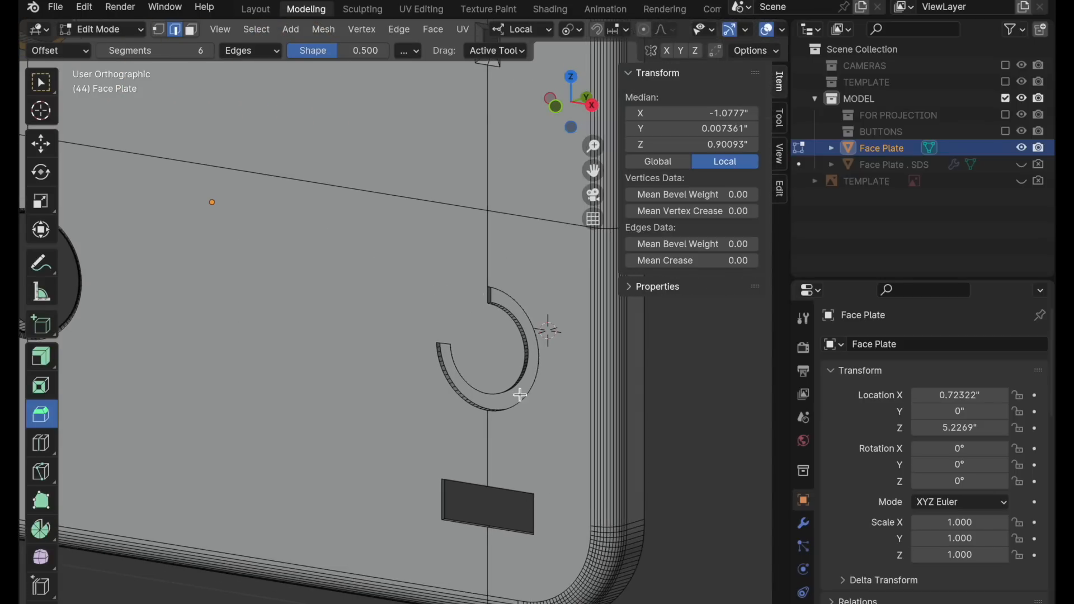
{"action": "scroll", "coordinate": [497, 361], "scroll_direction": "up", "scroll_amount": 6}
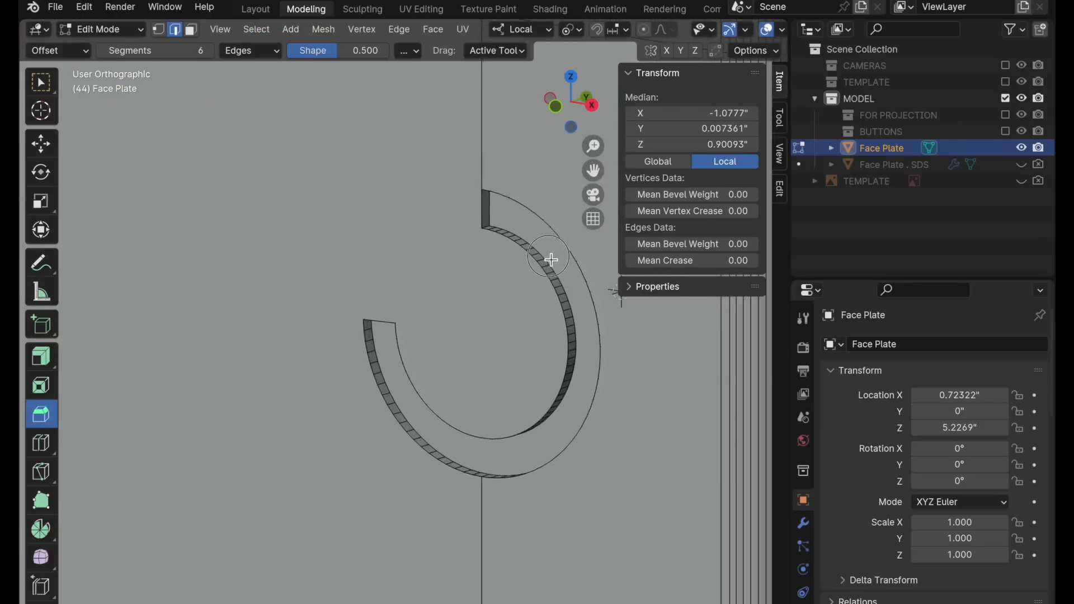
{"action": "middle_click_drag", "start_coordinate": [481, 381], "coordinate": [479, 384]}
{"action": "middle_click_drag", "start_coordinate": [480, 384], "coordinate": [477, 414], "text": "shift"}
{"action": "middle_click_drag", "start_coordinate": [301, 360], "coordinate": [347, 305], "text": "ctrl"}
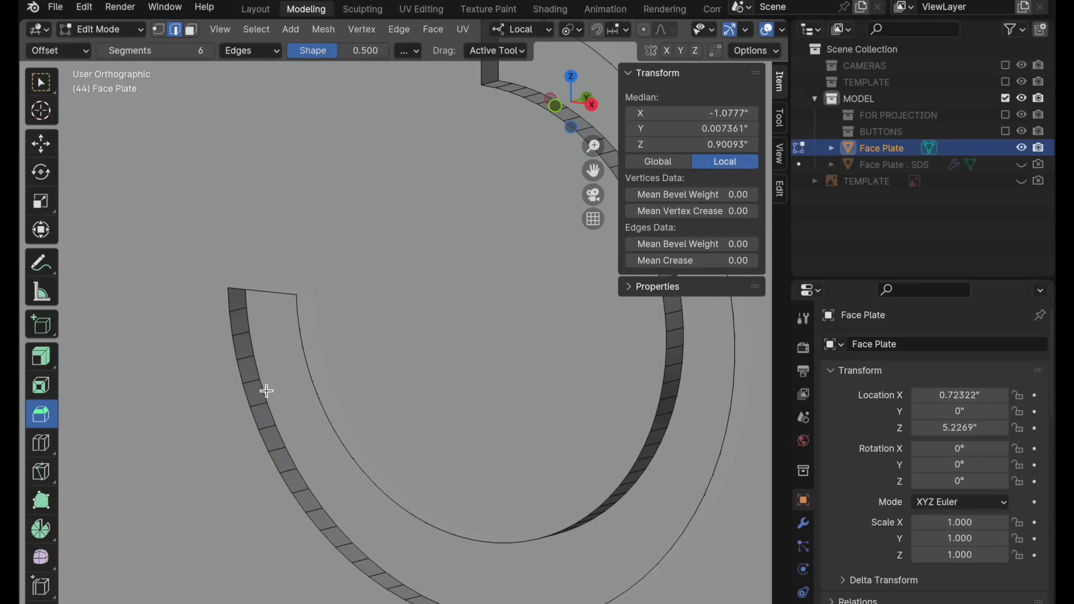
{"action": "left_click", "coordinate": [273, 367]}
{"action": "middle_click_drag", "start_coordinate": [272, 367], "coordinate": [301, 314], "text": "ctrl"}
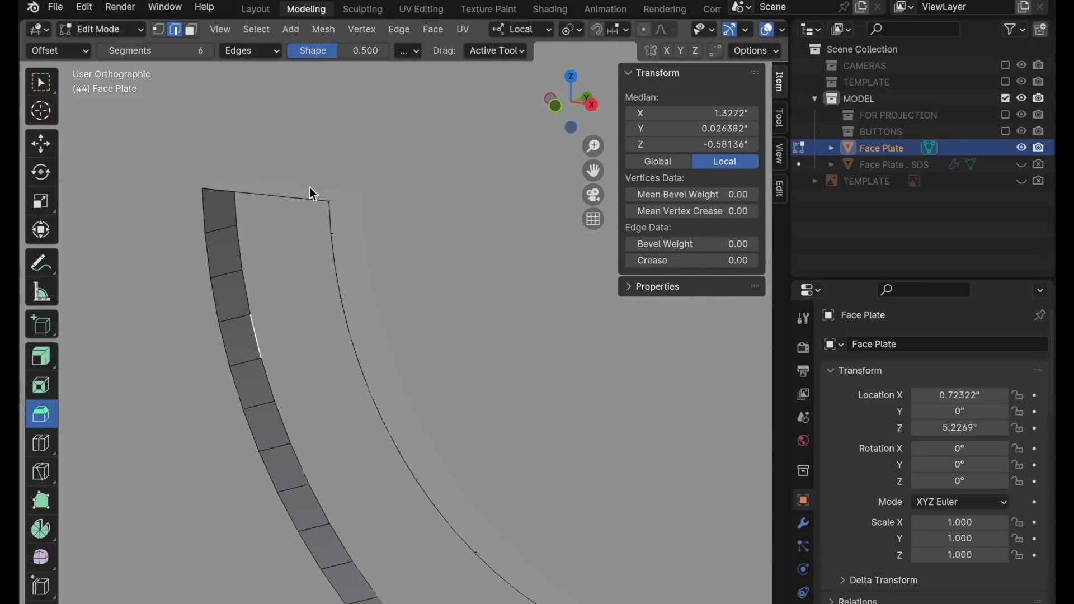
{"action": "left_click", "coordinate": [249, 425], "text": "alt"}
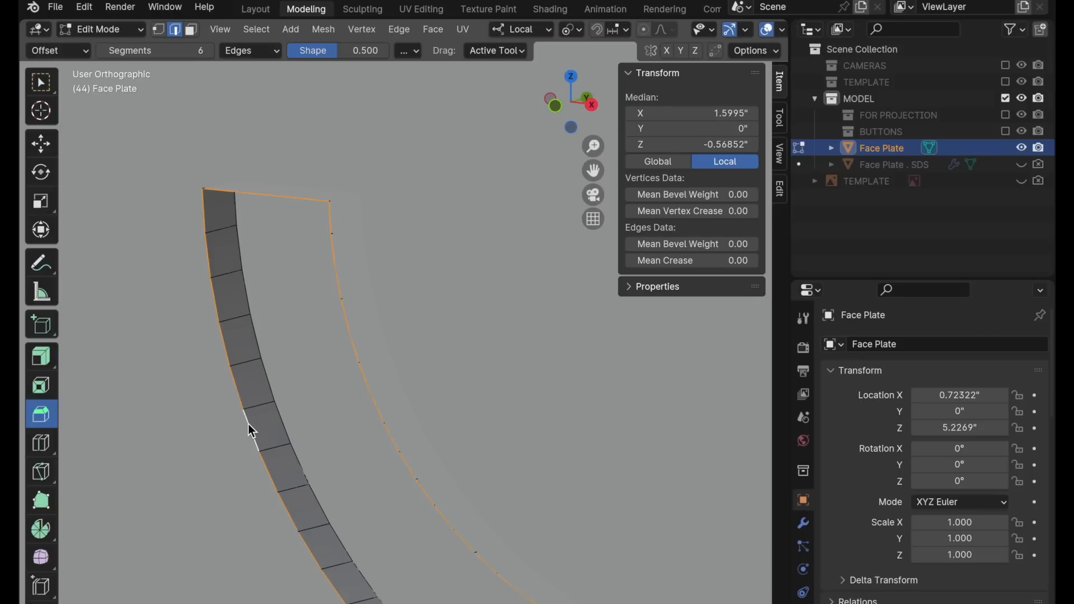
{"action": "middle_click_drag", "start_coordinate": [362, 309], "coordinate": [393, 354]}
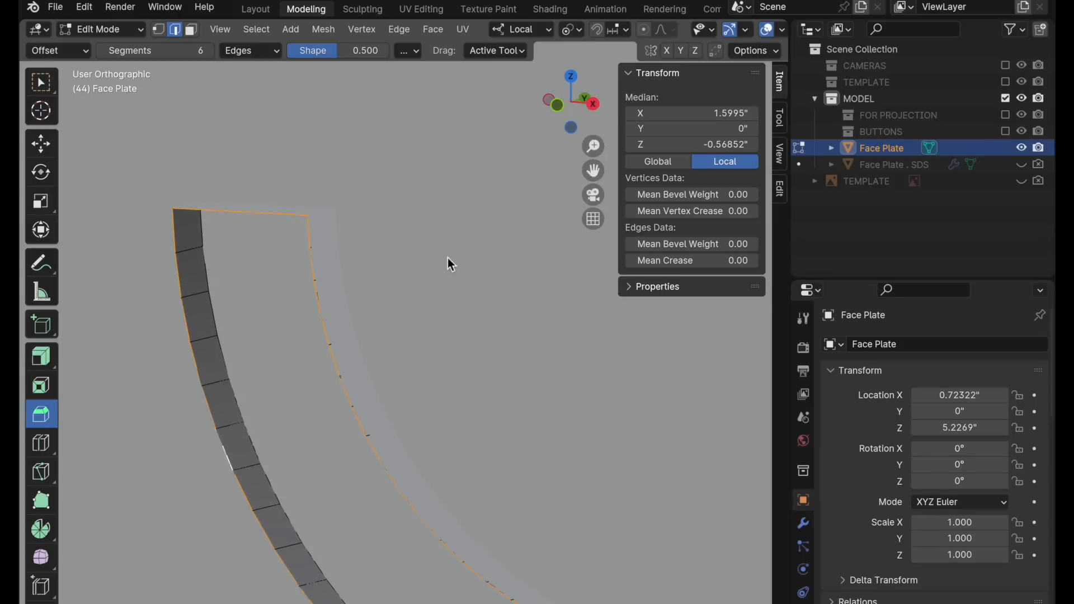
- Place the 3D cursor beside the end corner of the curved slot and lock the view to the 3D cursor
{"action": "left_click", "coordinate": [46, 115]}
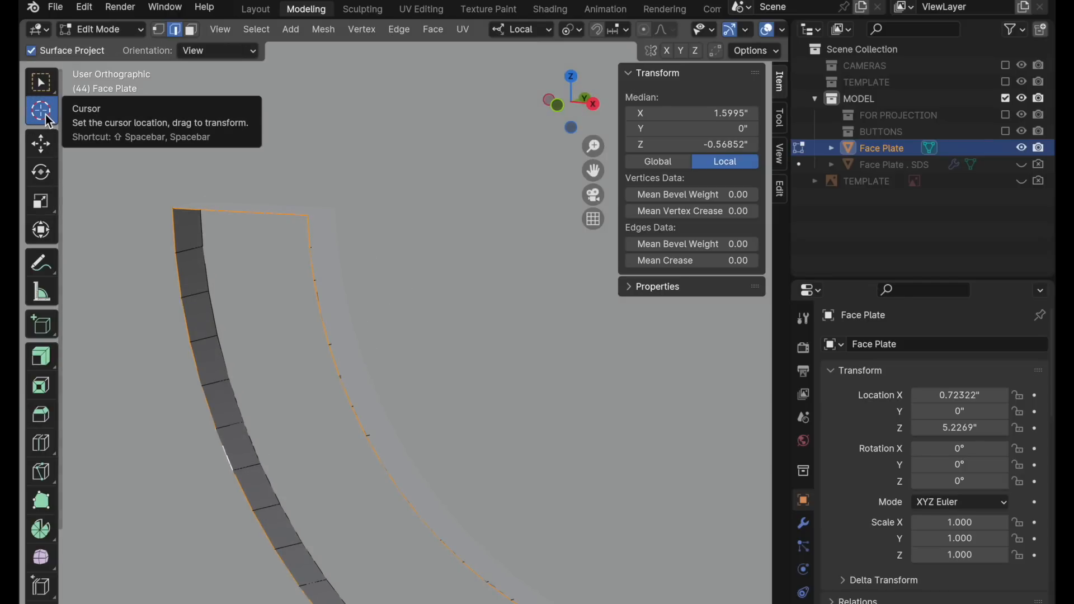
{"action": "left_click", "coordinate": [166, 236]}
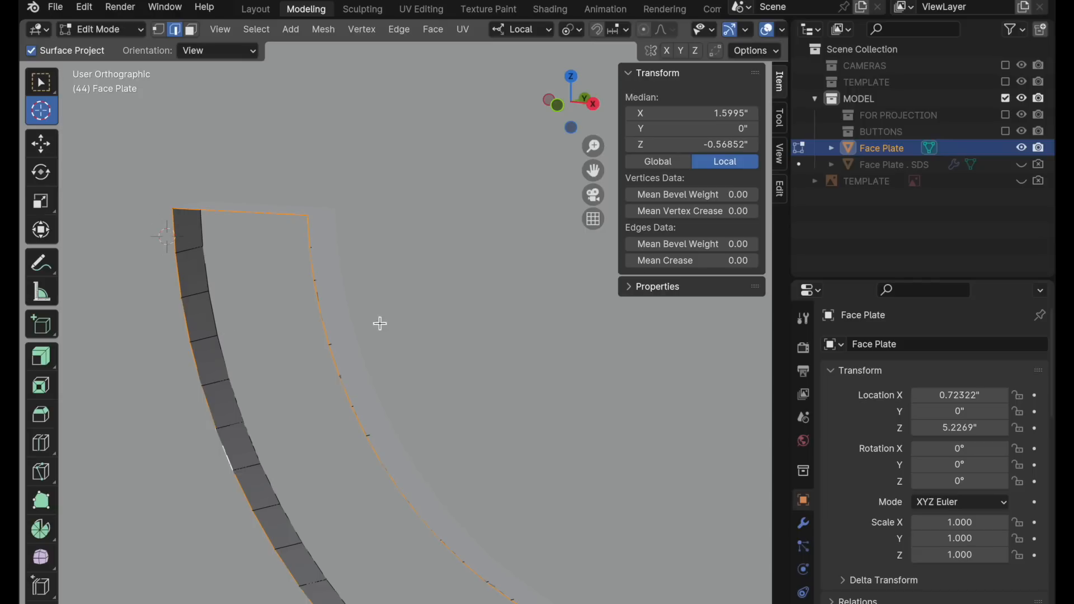
{"action": "left_click", "coordinate": [783, 159]}
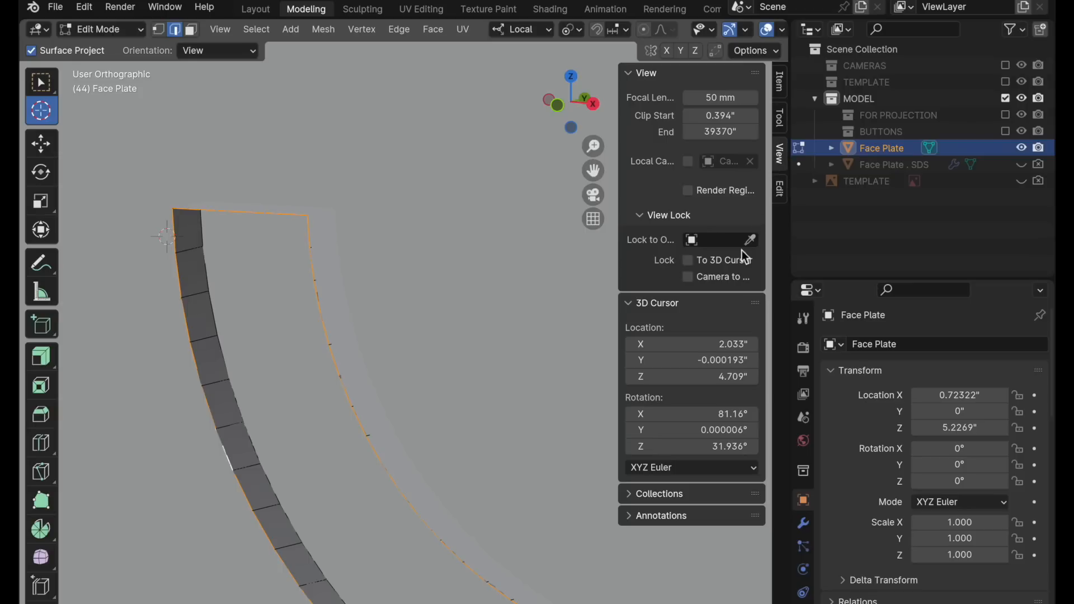
{"action": "left_click", "coordinate": [720, 263]}
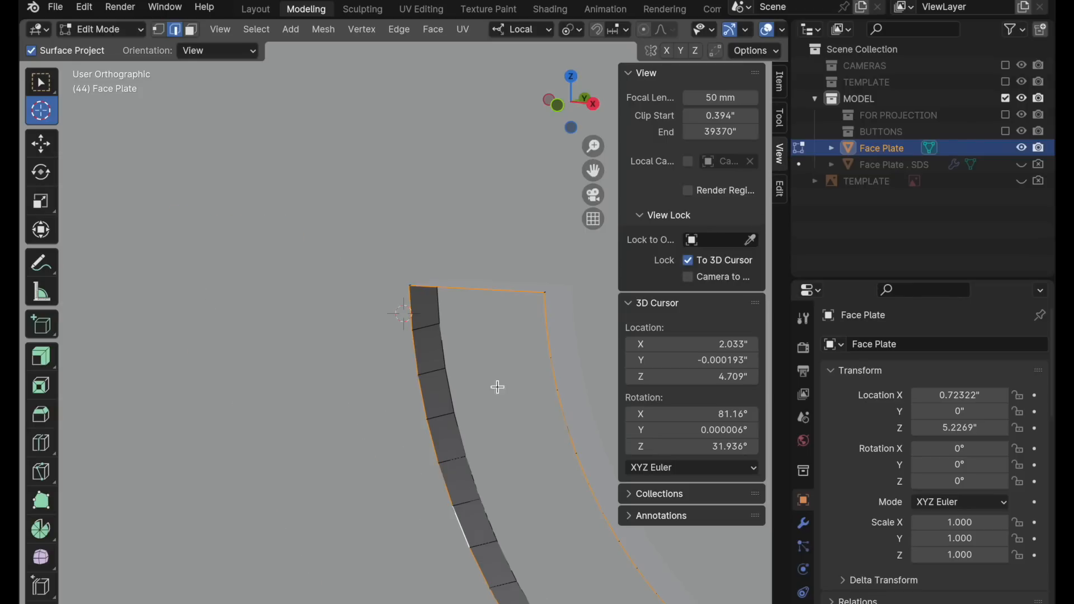
{"action": "middle_click_drag", "start_coordinate": [438, 444], "coordinate": [371, 398]}
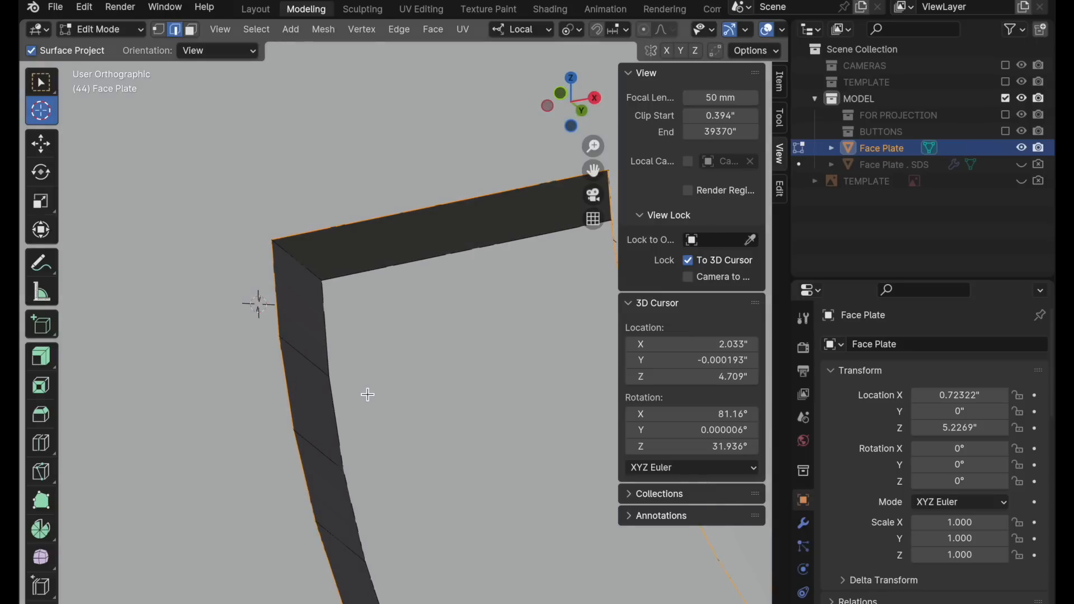
- Try to bevel the curved slot's front rim with 2 segments and shape 1.000, working in wireframe shading
{"action": "left_click", "coordinate": [41, 414]}
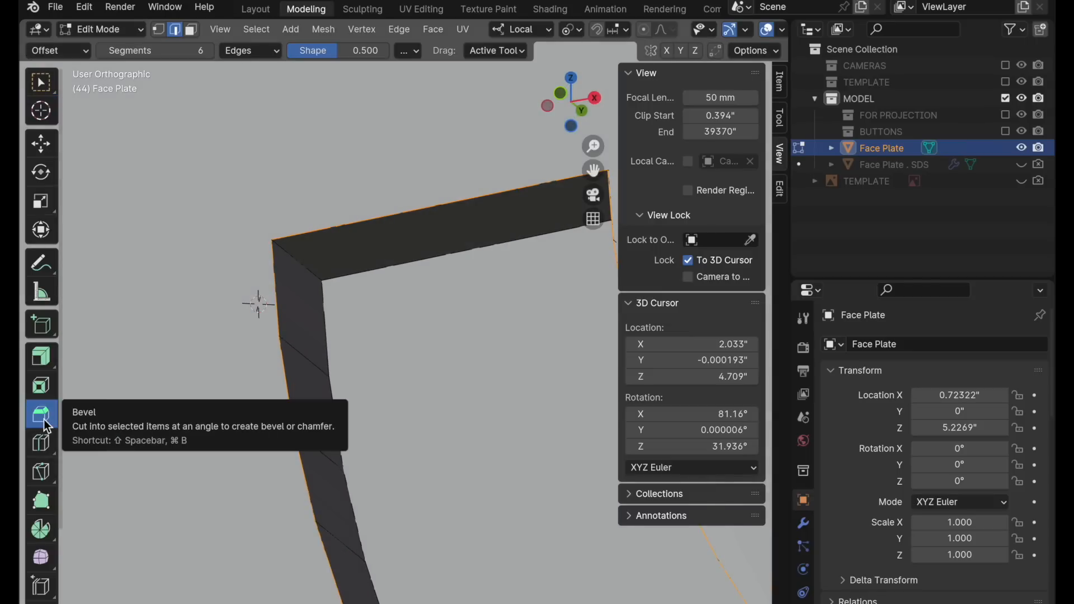
{"action": "left_click", "coordinate": [144, 50]}
{"action": "key", "text": "Tab"}
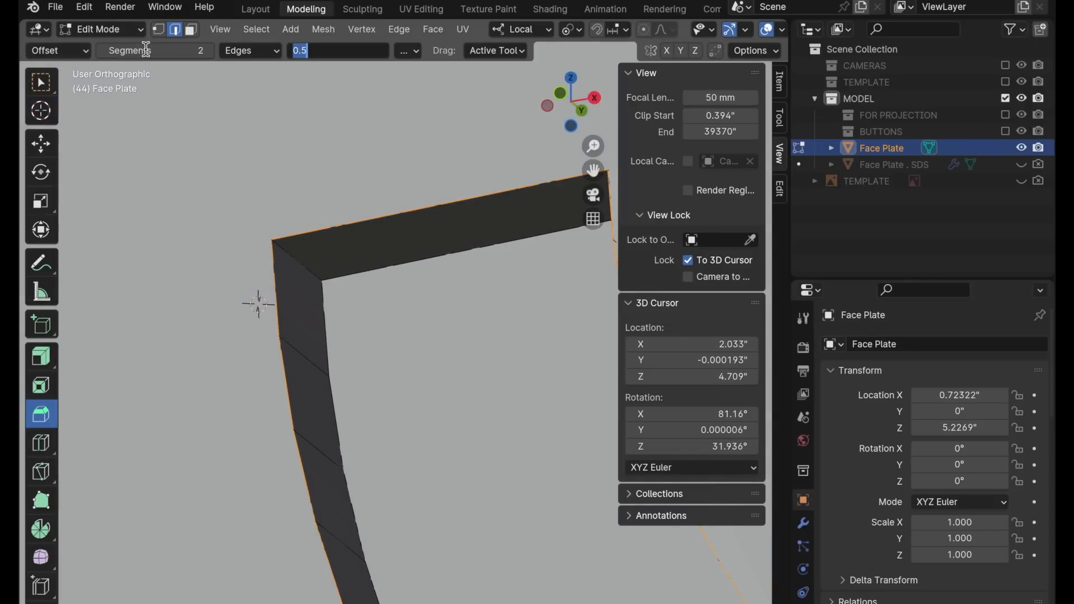
{"action": "type", "text": "1"}
{"action": "key", "text": "Return"}
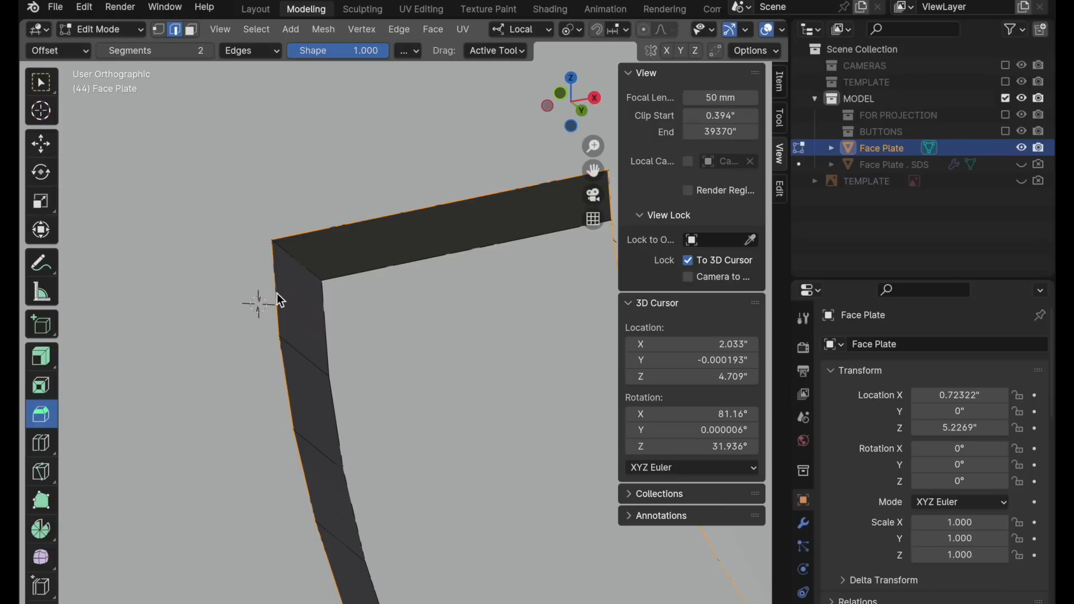
{"action": "scroll", "coordinate": [709, 32], "scroll_direction": "down", "scroll_amount": 3}
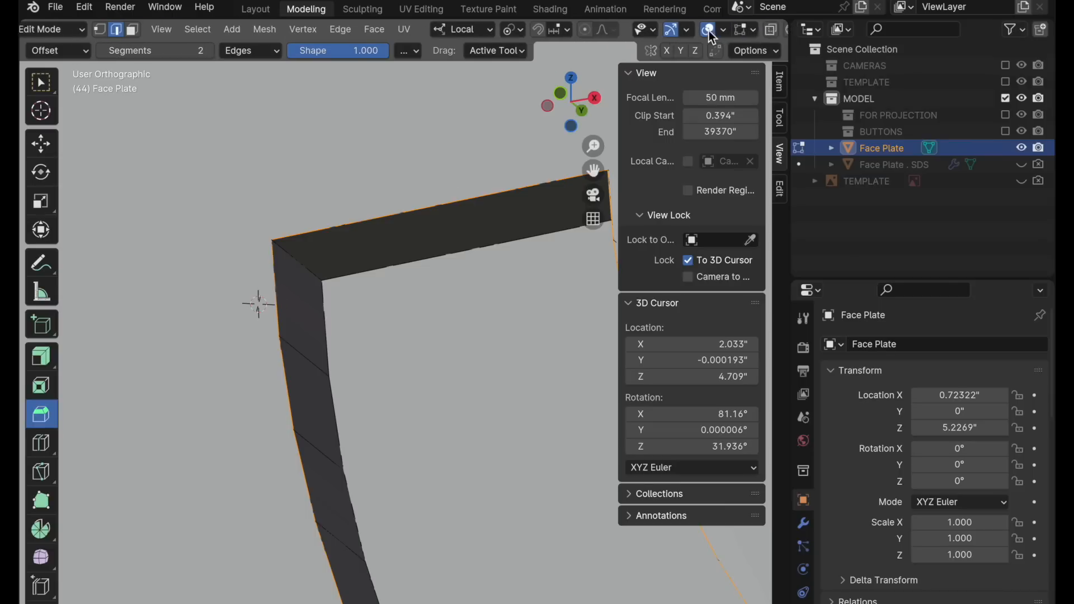
{"action": "scroll", "coordinate": [709, 31], "scroll_direction": "down", "scroll_amount": 3}
{"action": "left_click", "coordinate": [673, 29]}
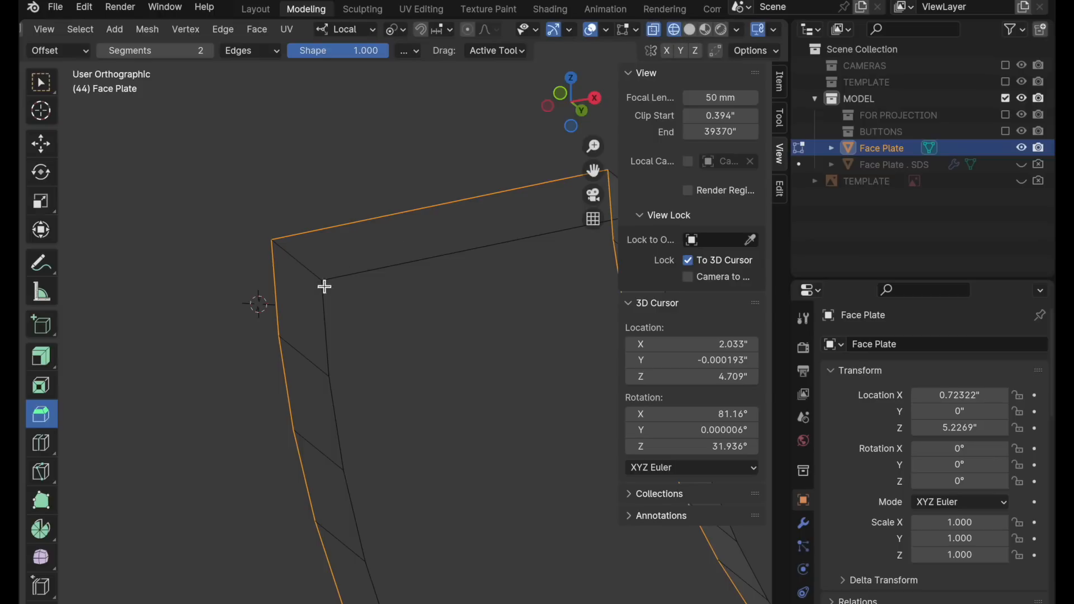
{"action": "mouse_move", "coordinate": [282, 312]}
{"action": "left_mouse_down"}
{"action": "mouse_move", "coordinate": [287, 302]}
{"action": "mouse_move", "coordinate": [268, 314]}
{"action": "left_mouse_up"}
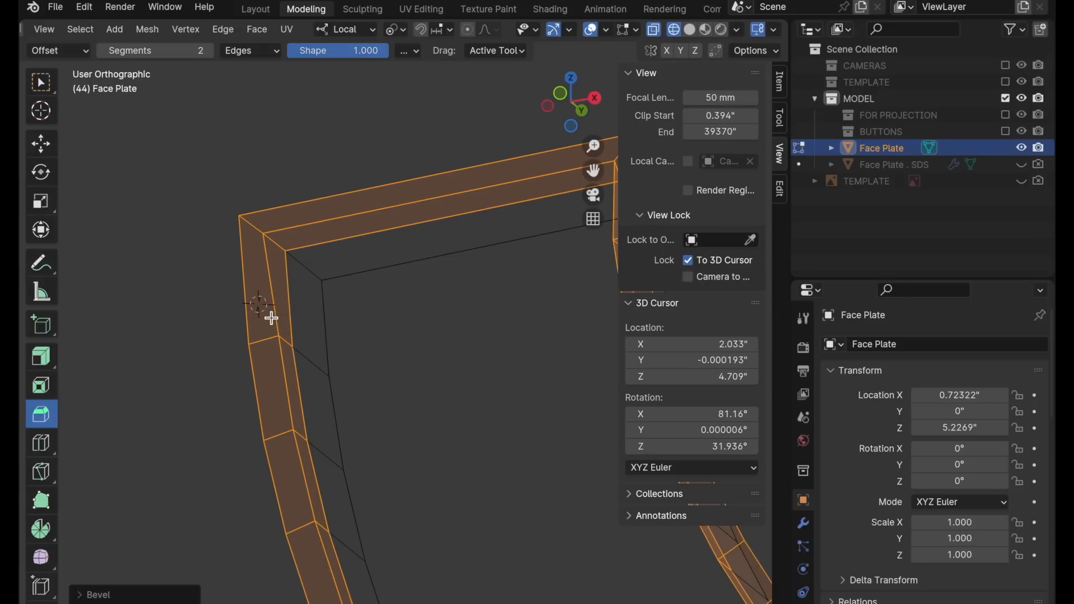
- Try to round the middle corner edge loop of the curved slot's rim with a bevel of 5 segments and shape 0.500
{"action": "mouse_move", "coordinate": [286, 370]}
{"action": "left_mouse_down"}
{"action": "mouse_move", "coordinate": [275, 376]}
{"action": "mouse_move", "coordinate": [295, 354]}
{"action": "mouse_move", "coordinate": [307, 362]}
{"action": "mouse_move", "coordinate": [287, 386]}
{"action": "left_mouse_up"}
{"action": "left_click", "coordinate": [288, 388], "text": "alt"}
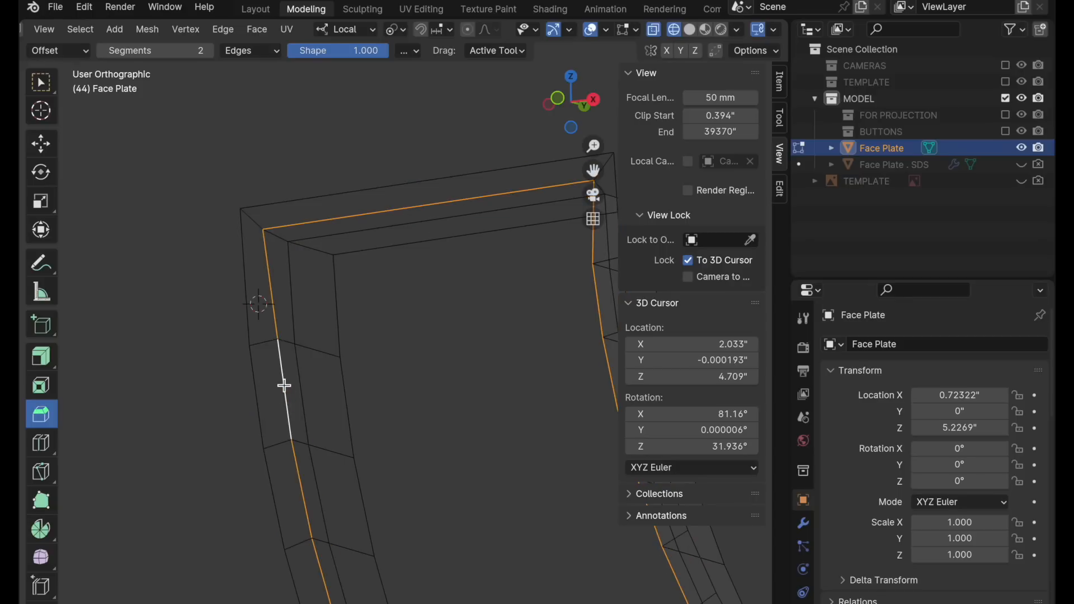
{"action": "middle_click_drag", "start_coordinate": [284, 384], "coordinate": [255, 389], "text": "shift"}
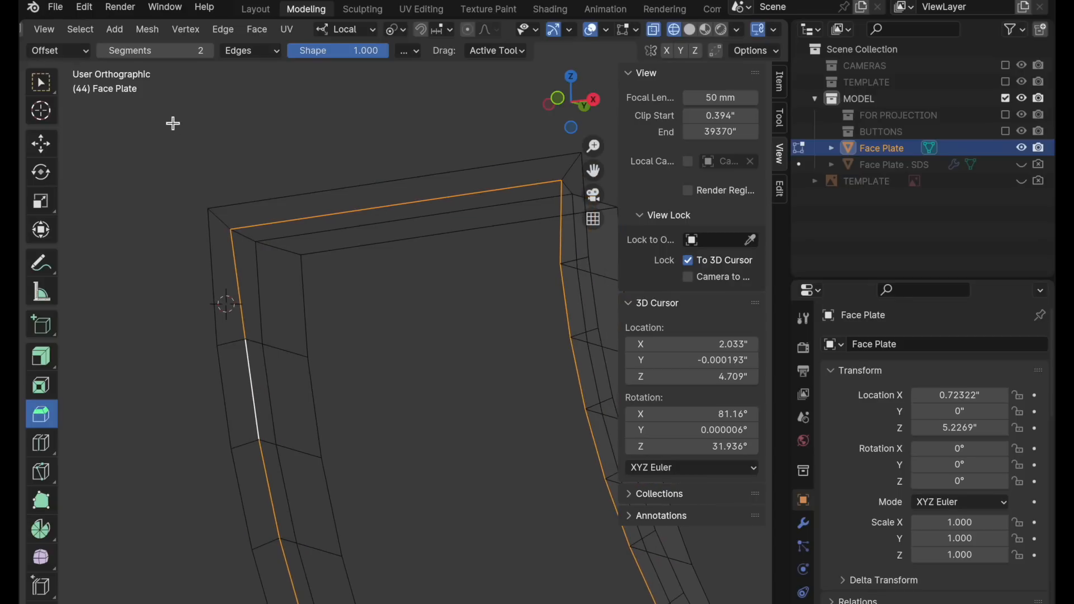
{"action": "left_click", "coordinate": [189, 51]}
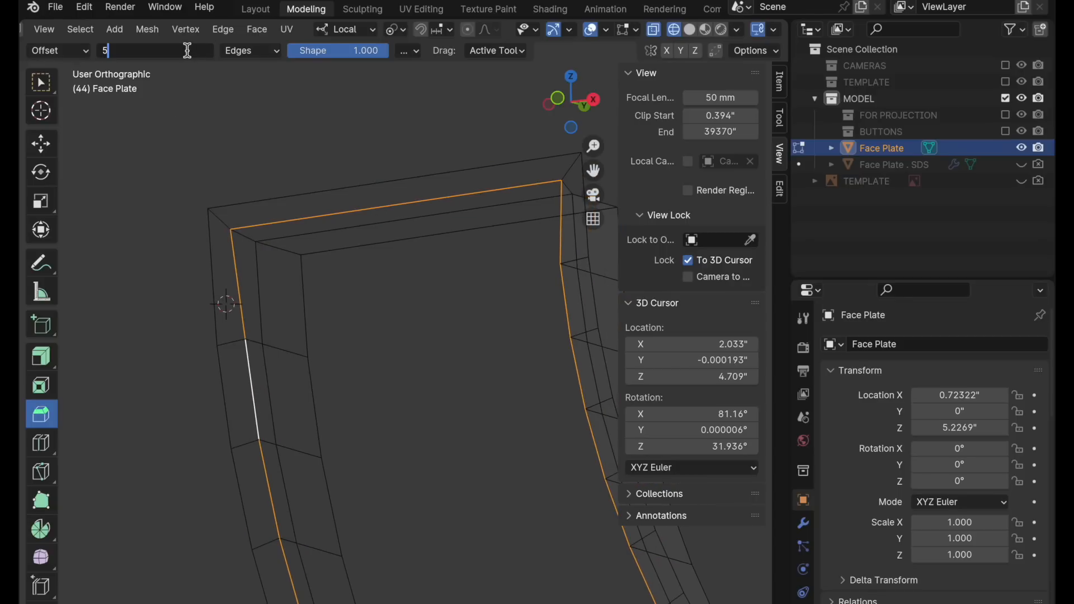
{"action": "type", "text": "5"}
{"action": "key", "text": "Tab"}
{"action": "type", "text": "0.5"}
{"action": "key", "text": "Return"}
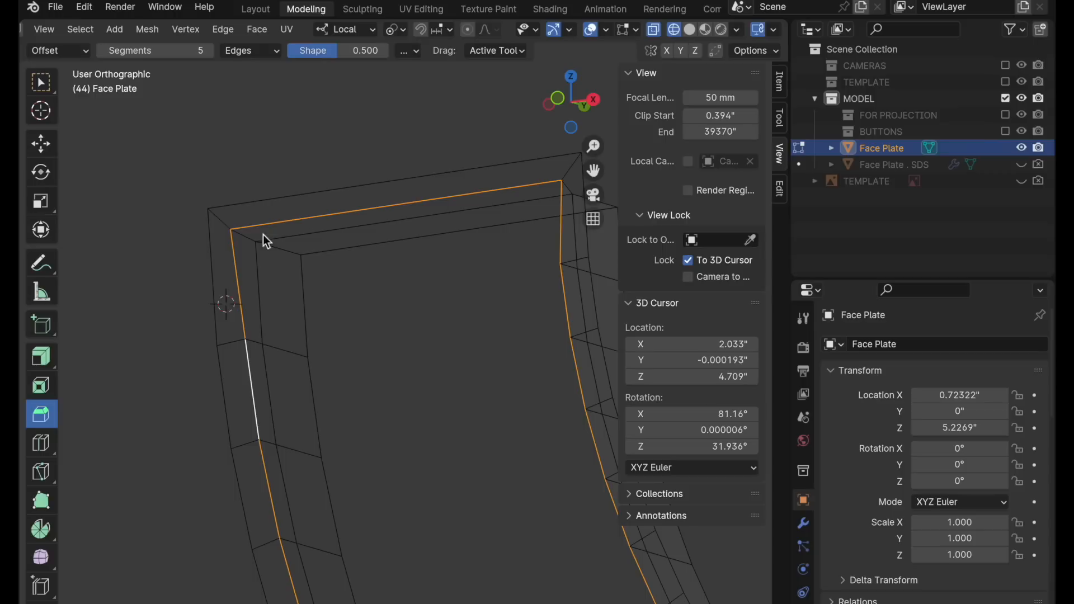
{"action": "left_click", "coordinate": [558, 98]}
{"action": "left_click_drag", "start_coordinate": [240, 275], "coordinate": [231, 280]}
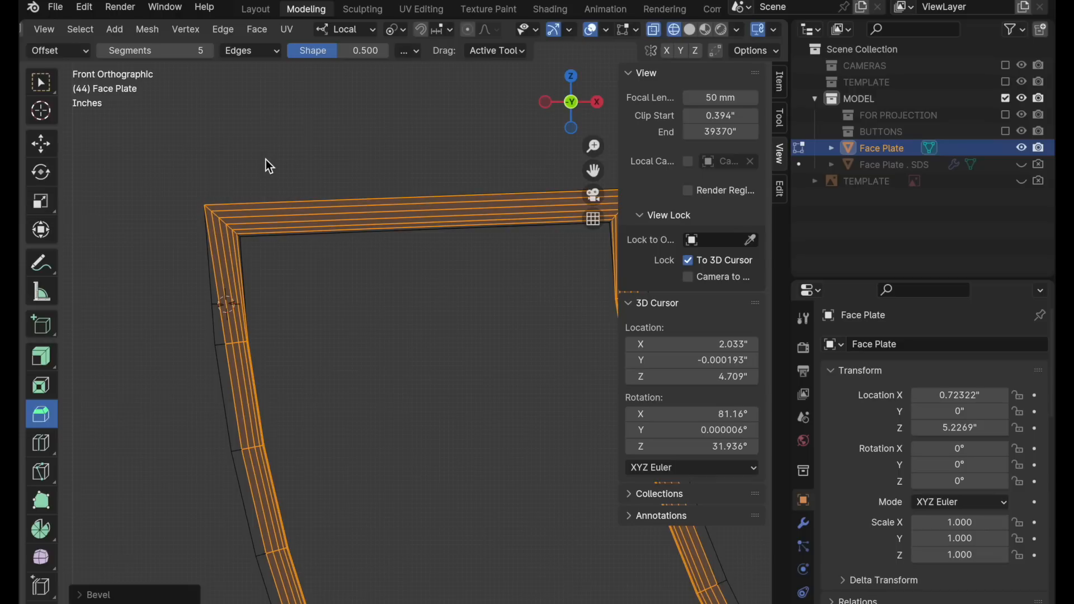
- Undo both bevels on the curved slot's rim and switch the viewport back to solid shading
{"action": "key", "text": "ctrl+z"}
{"action": "key", "text": "ctrl+z"}
{"action": "key", "text": "ctrl+z"}
{"action": "key", "text": "ctrl+z"}
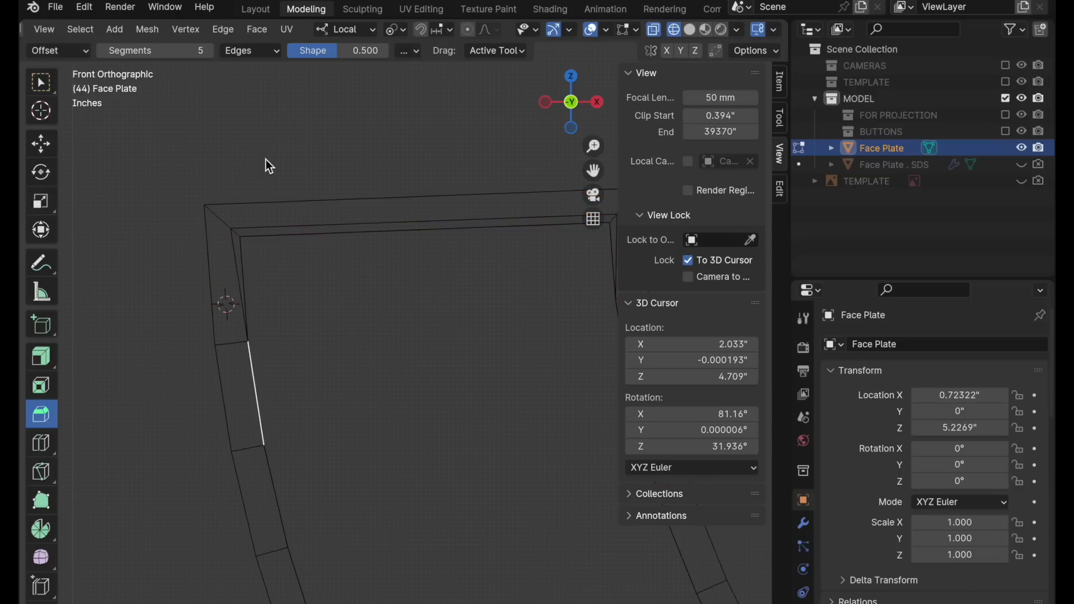
{"action": "middle_click_drag", "start_coordinate": [330, 358], "coordinate": [321, 387]}
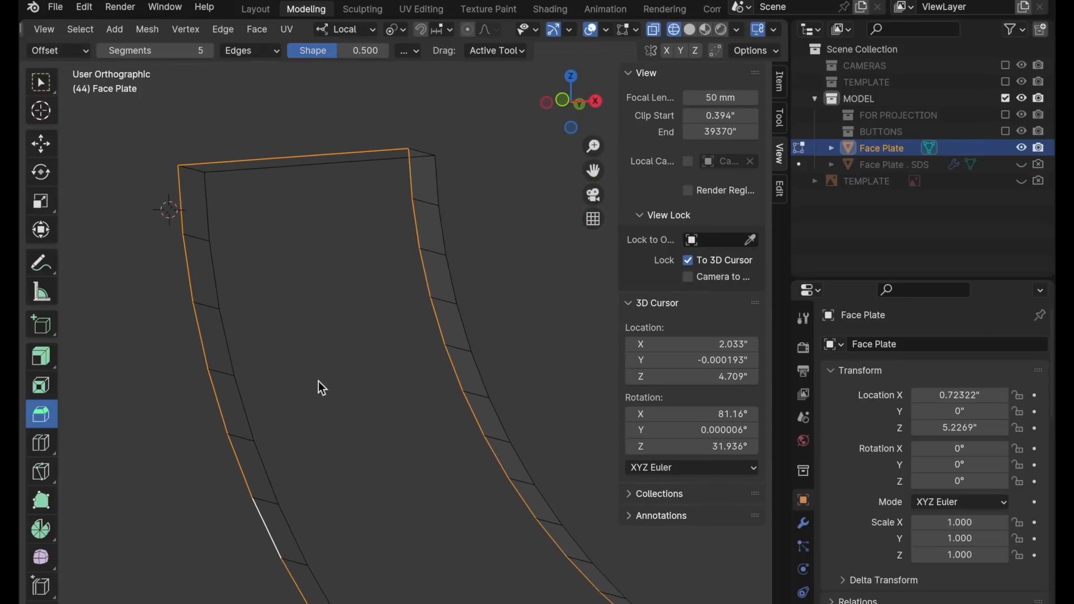
{"action": "left_click", "coordinate": [690, 30]}
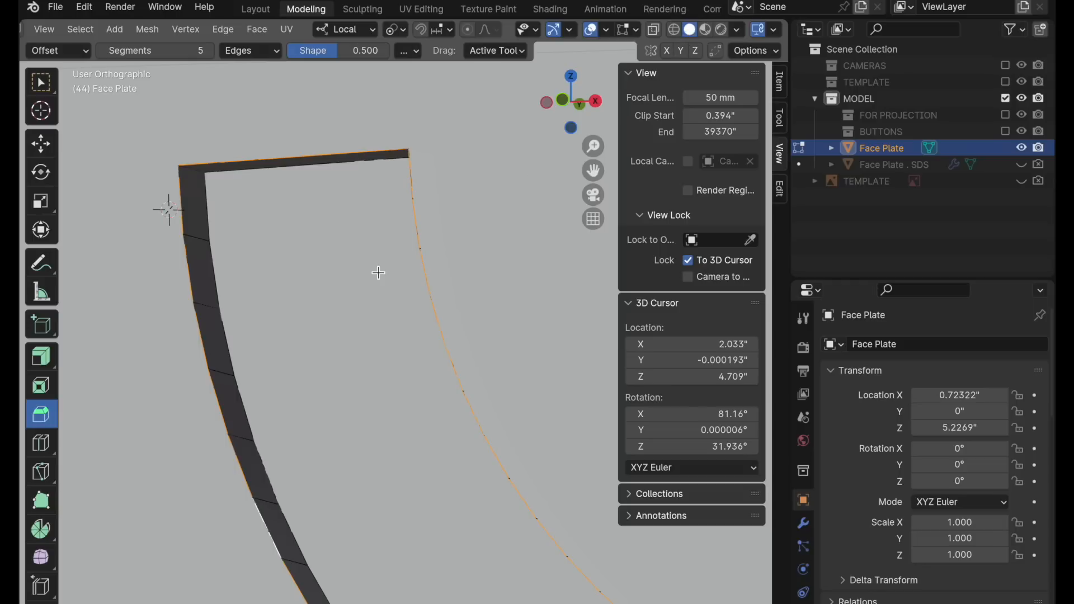
- Delete the recessed face that closes the back of the curved slot
{"action": "scroll", "coordinate": [239, 35], "scroll_direction": "up", "scroll_amount": 5}
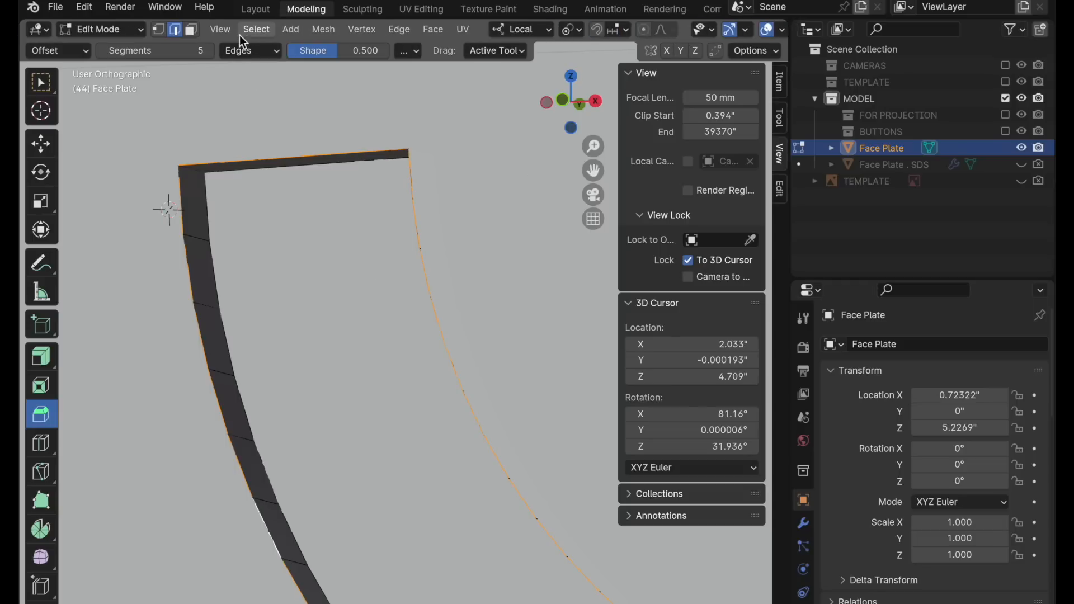
{"action": "left_click", "coordinate": [190, 33]}
{"action": "left_click", "coordinate": [317, 304]}
{"action": "scroll", "coordinate": [324, 310], "scroll_direction": "down", "scroll_amount": 4}
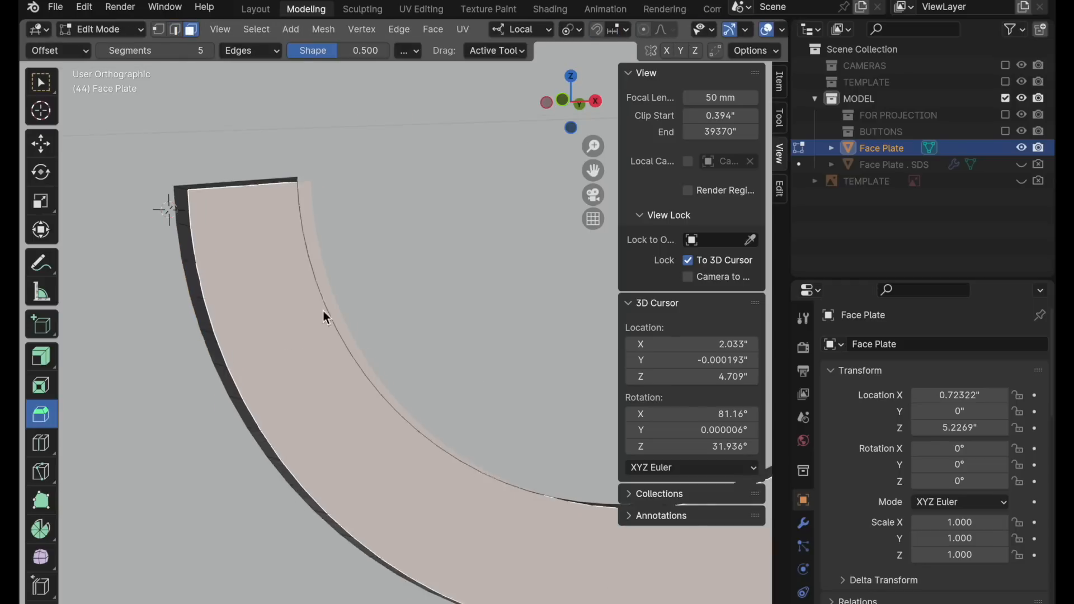
{"action": "middle_click_drag", "start_coordinate": [351, 394], "coordinate": [281, 371]}
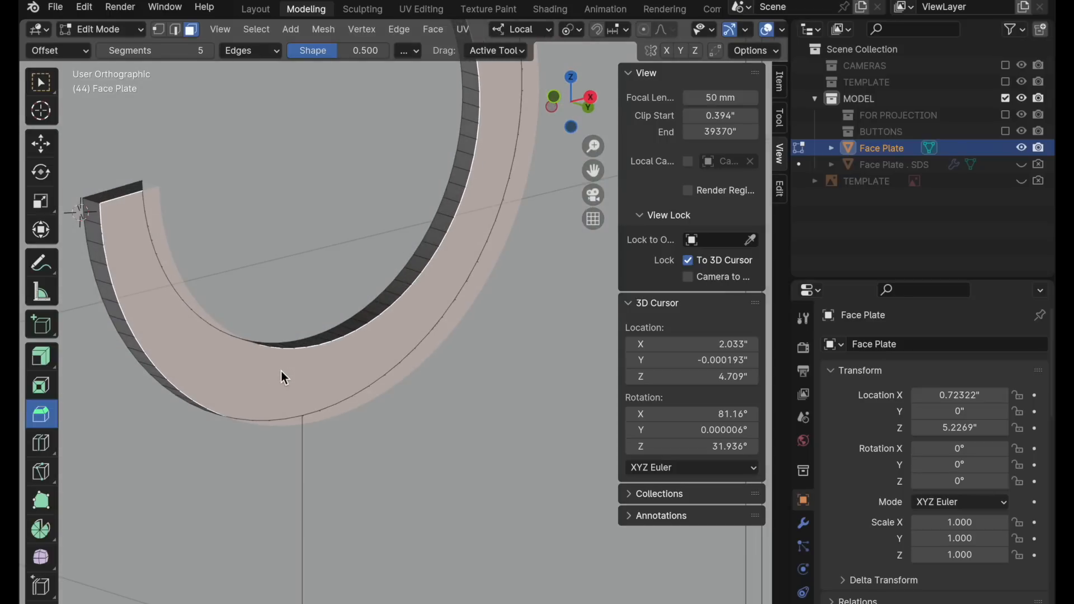
{"action": "key", "text": "x"}
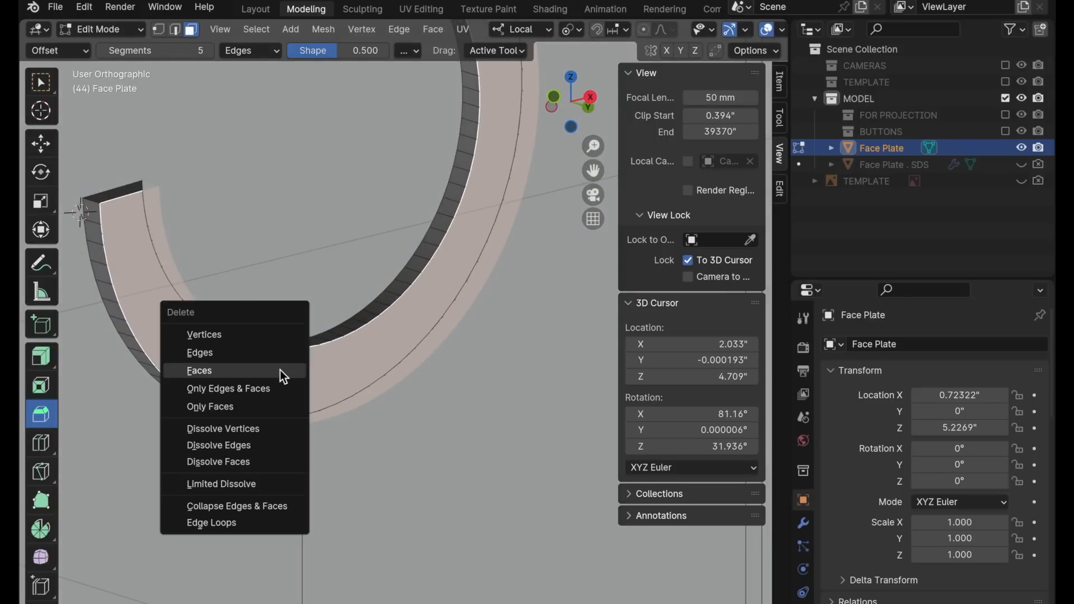
{"action": "left_click", "coordinate": [279, 370]}
{"action": "middle_click_drag", "start_coordinate": [277, 372], "coordinate": [278, 258]}
{"action": "scroll", "coordinate": [277, 258], "scroll_direction": "up", "scroll_amount": 3}
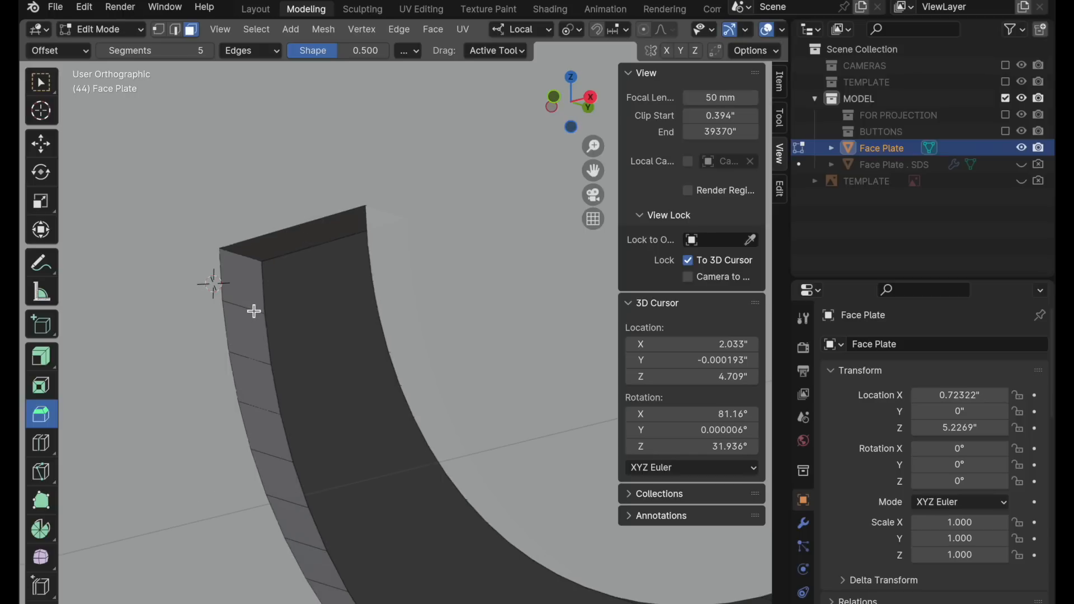
- Extrude the curved slot's side-wall face loop along its normals by about 0.00594" with Offset Even enabled
{"action": "left_click", "coordinate": [254, 311], "text": "alt"}
{"action": "mouse_move", "coordinate": [286, 337]}
{"action": "middle_mouse_down"}
{"action": "mouse_move", "coordinate": [362, 321]}
{"action": "mouse_move", "coordinate": [274, 336]}
{"action": "middle_mouse_up"}
{"action": "scroll", "coordinate": [270, 335], "scroll_direction": "up", "scroll_amount": 2}
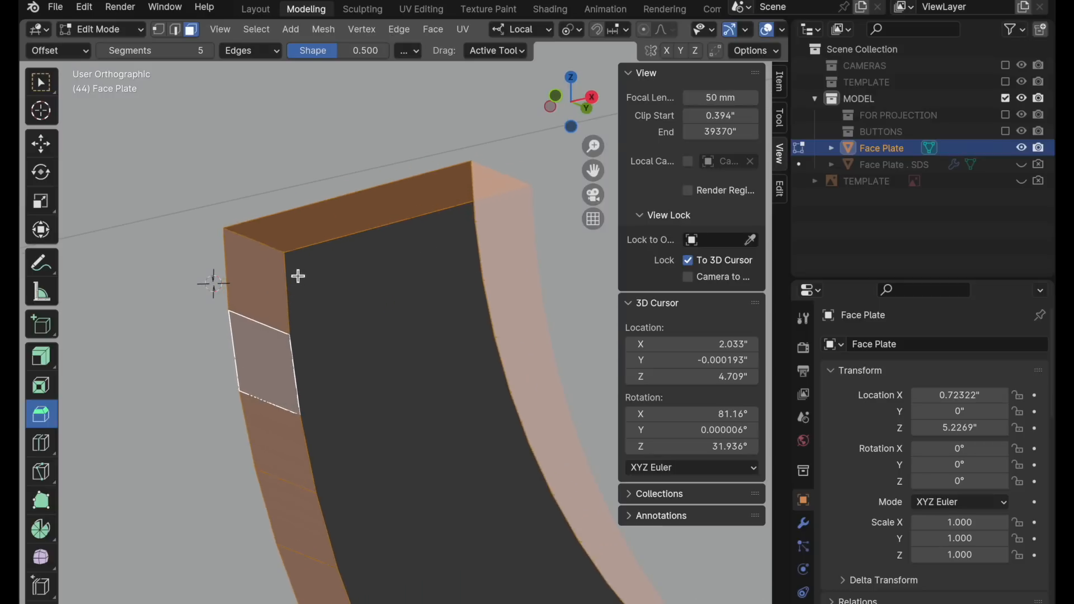
{"action": "left_click", "coordinate": [41, 366]}
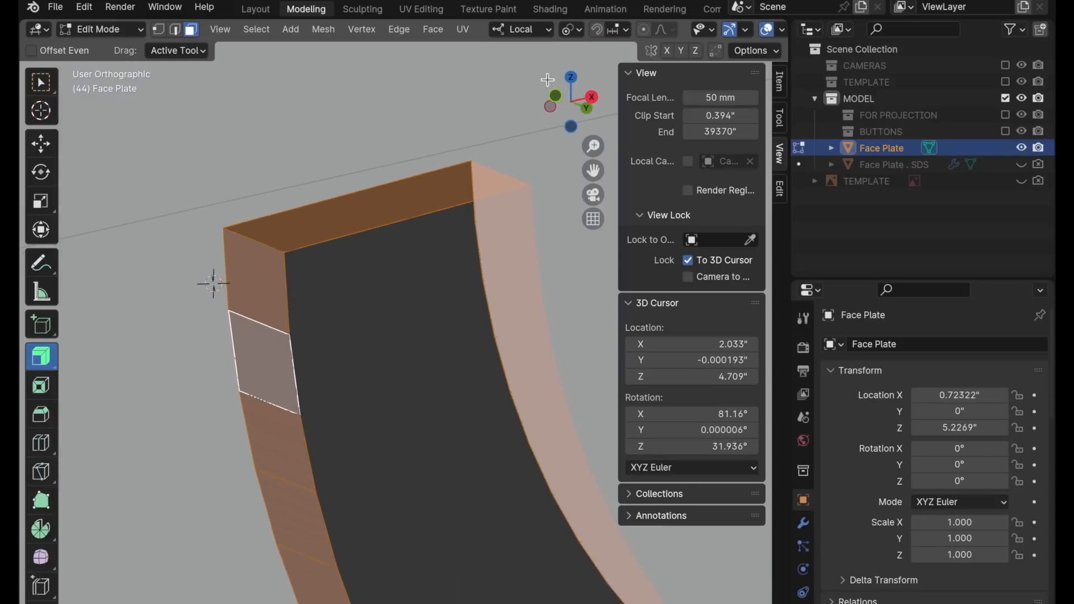
{"action": "left_click", "coordinate": [557, 96]}
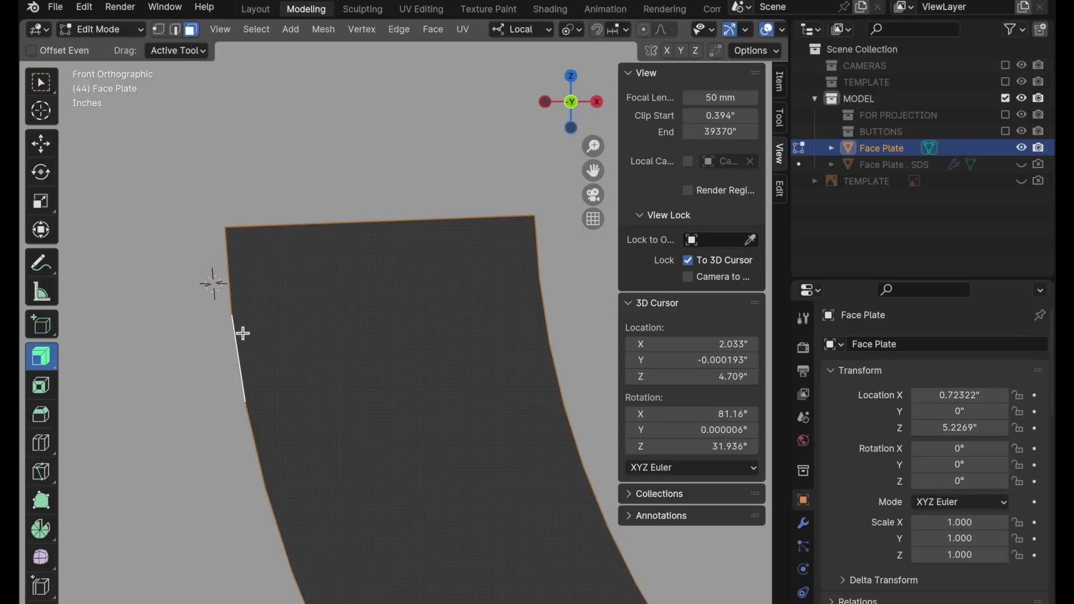
{"action": "left_click_drag", "start_coordinate": [238, 338], "coordinate": [264, 326]}
{"action": "middle_click_drag", "start_coordinate": [330, 372], "coordinate": [287, 315], "text": "shift"}
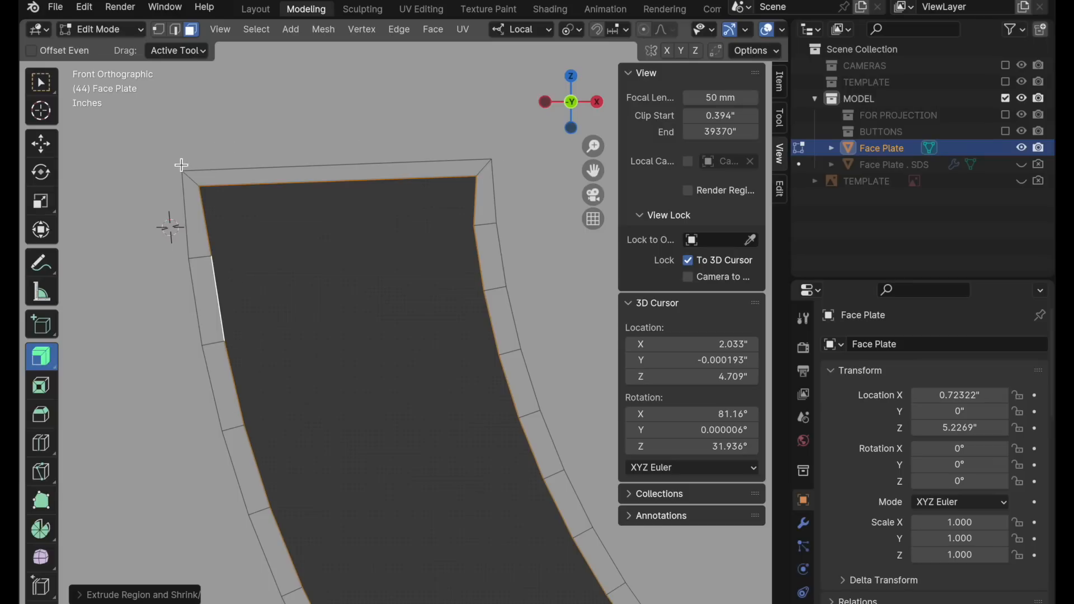
{"action": "left_click", "coordinate": [84, 596]}
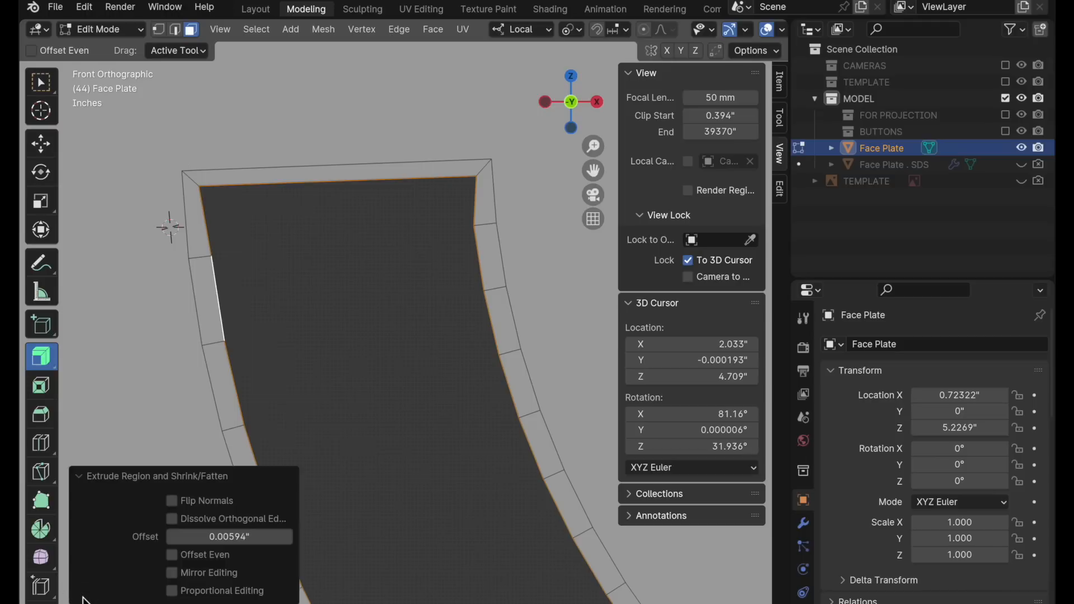
{"action": "left_click", "coordinate": [171, 555]}
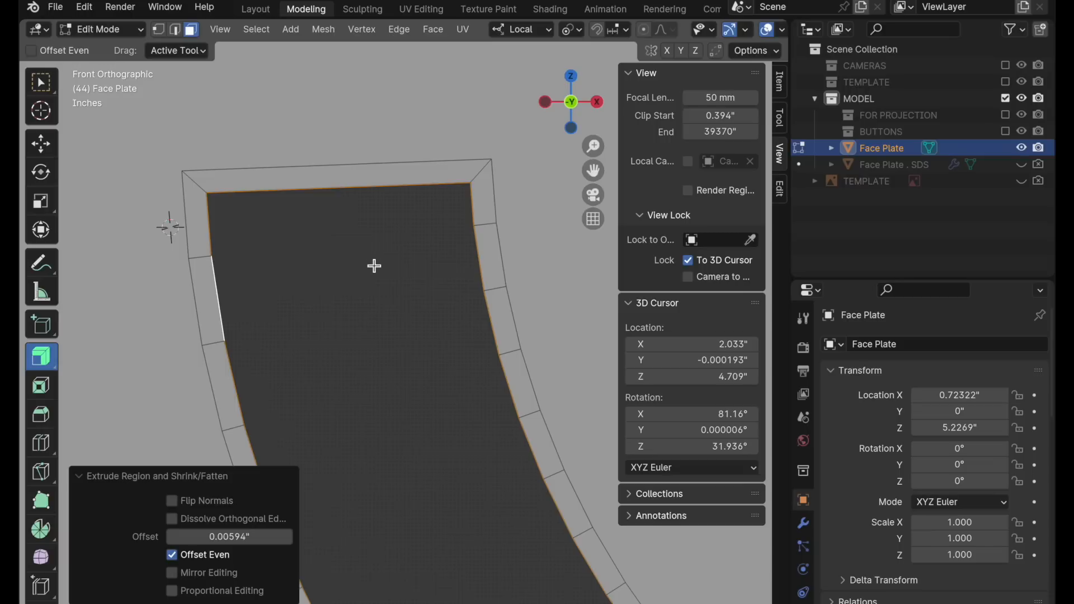
{"action": "middle_click_drag", "start_coordinate": [367, 297], "coordinate": [297, 295]}
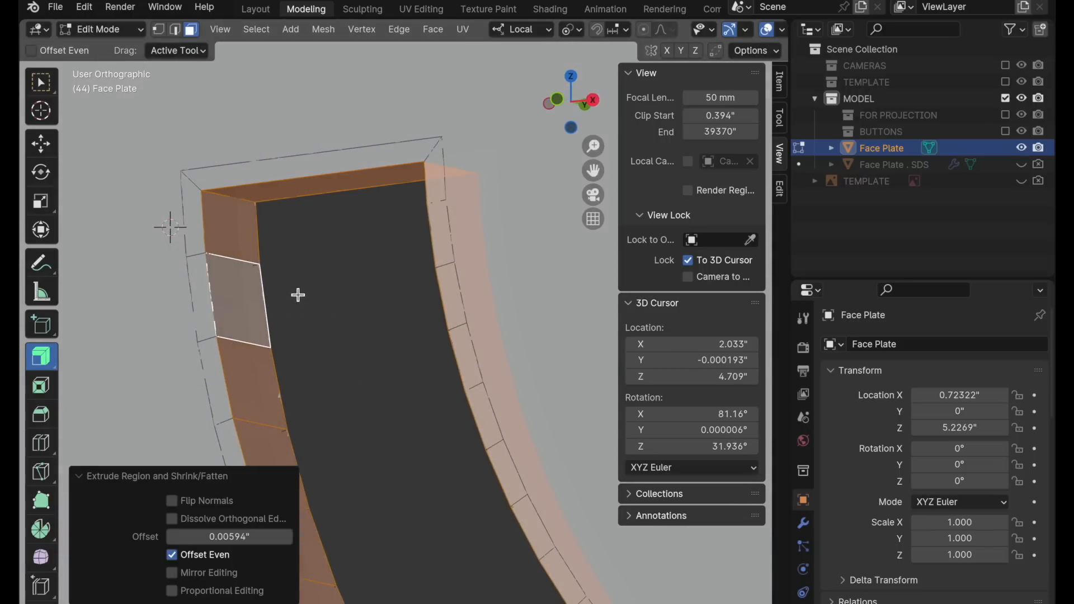
- Bevel the curved slot's inner front edge loop about 0.00443" wide with 5 segments and shape 0.500, using wireframe shading
{"action": "left_click", "coordinate": [176, 28]}
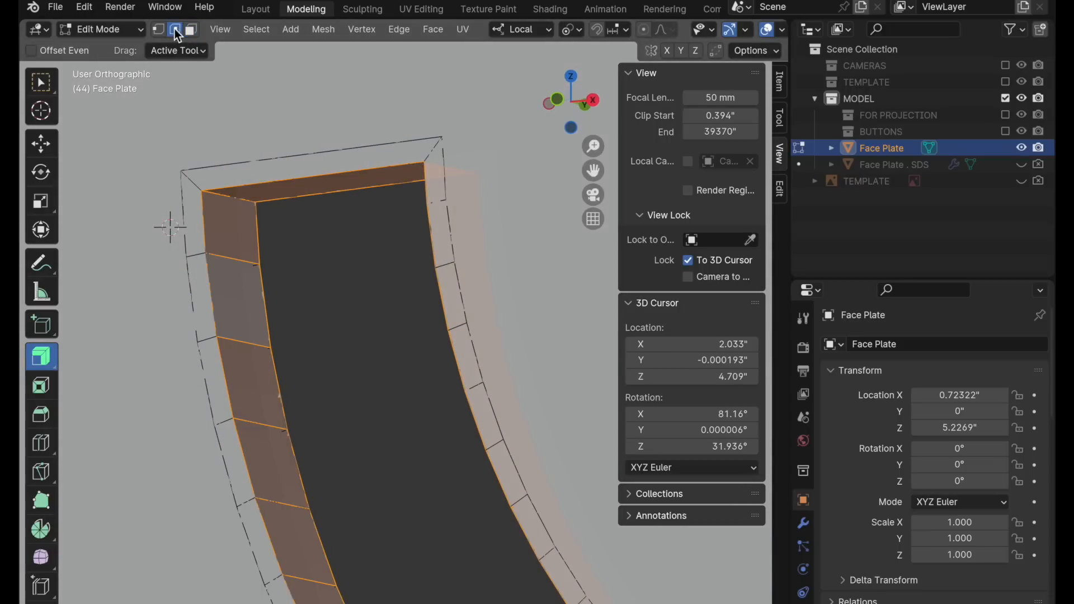
{"action": "left_click", "coordinate": [218, 288], "text": "alt"}
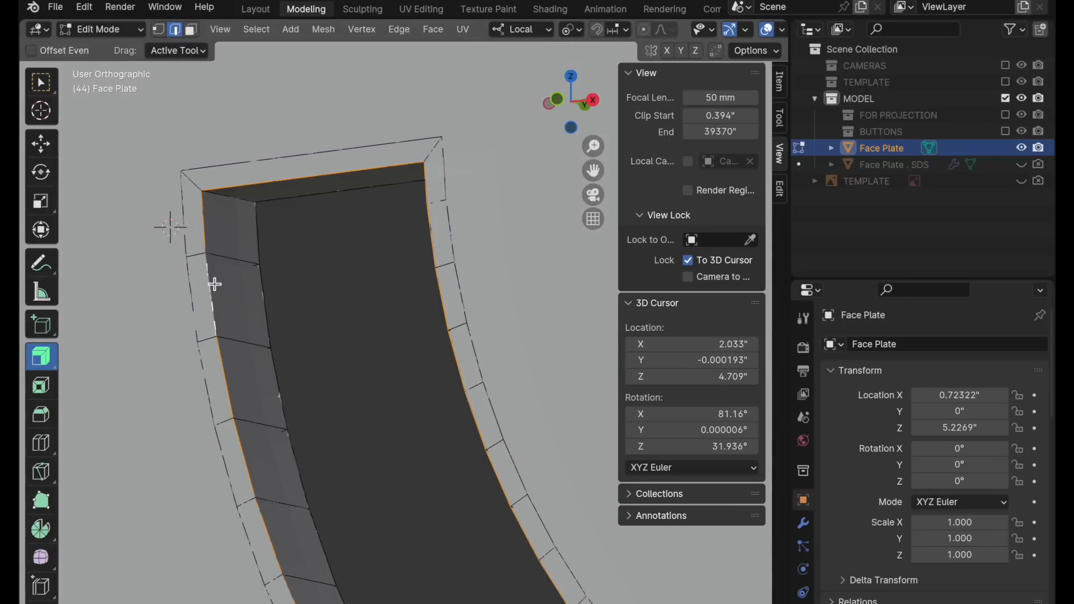
{"action": "scroll", "coordinate": [530, 155], "scroll_direction": "up", "scroll_amount": 2}
{"action": "scroll", "coordinate": [720, 31], "scroll_direction": "down", "scroll_amount": 3}
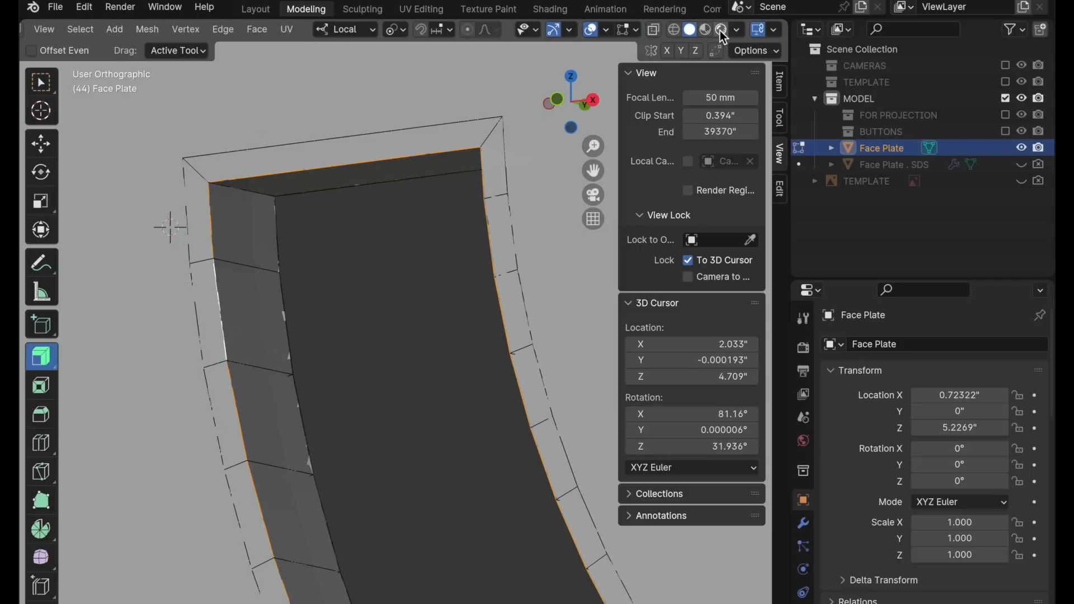
{"action": "left_click", "coordinate": [673, 32]}
{"action": "middle_click_drag", "start_coordinate": [273, 373], "coordinate": [298, 333]}
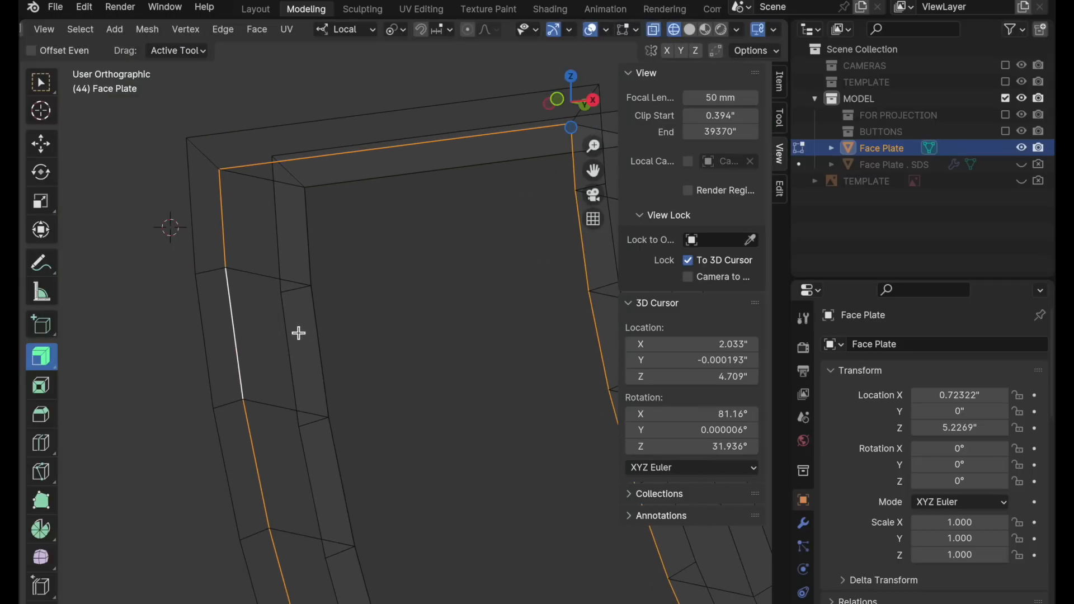
{"action": "left_click", "coordinate": [41, 415]}
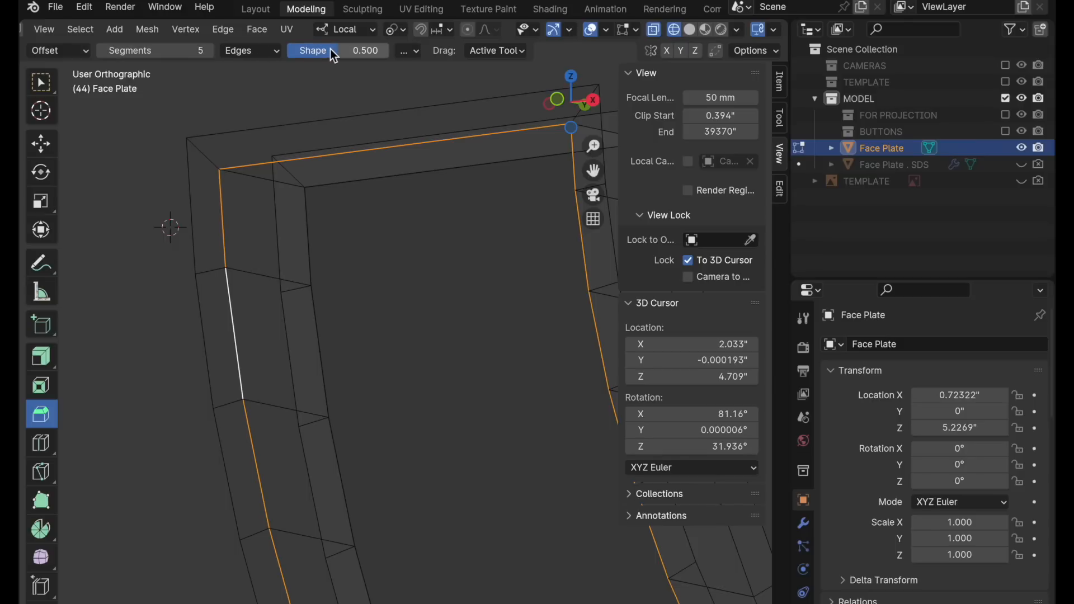
{"action": "left_click_drag", "start_coordinate": [233, 304], "coordinate": [217, 287]}
{"action": "middle_click_drag", "start_coordinate": [321, 209], "coordinate": [347, 206]}
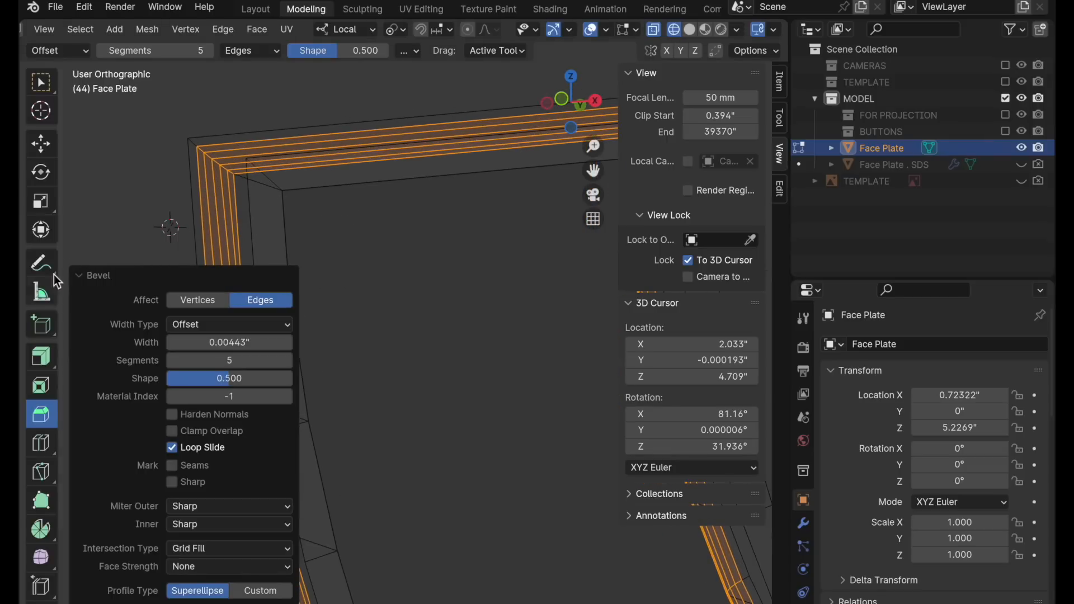
{"action": "left_click", "coordinate": [81, 276]}
{"action": "middle_click_drag", "start_coordinate": [82, 275], "coordinate": [247, 295]}
- Add a single loop cut around the curved slot's inner wall and slide it close to the bevel
{"action": "left_click", "coordinate": [49, 443]}
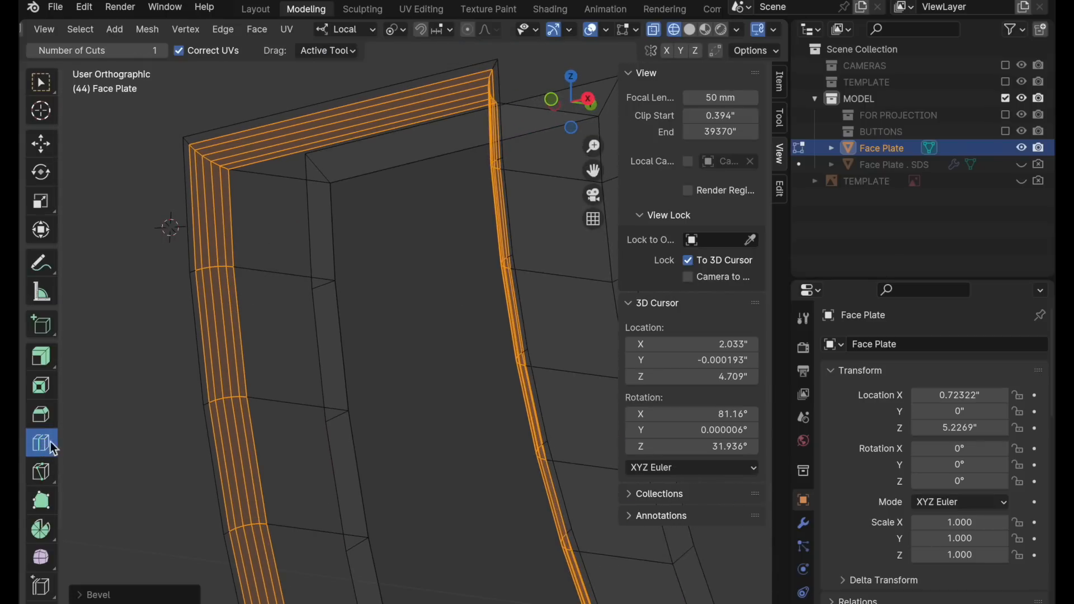
{"action": "left_click_drag", "start_coordinate": [300, 295], "coordinate": [246, 278]}
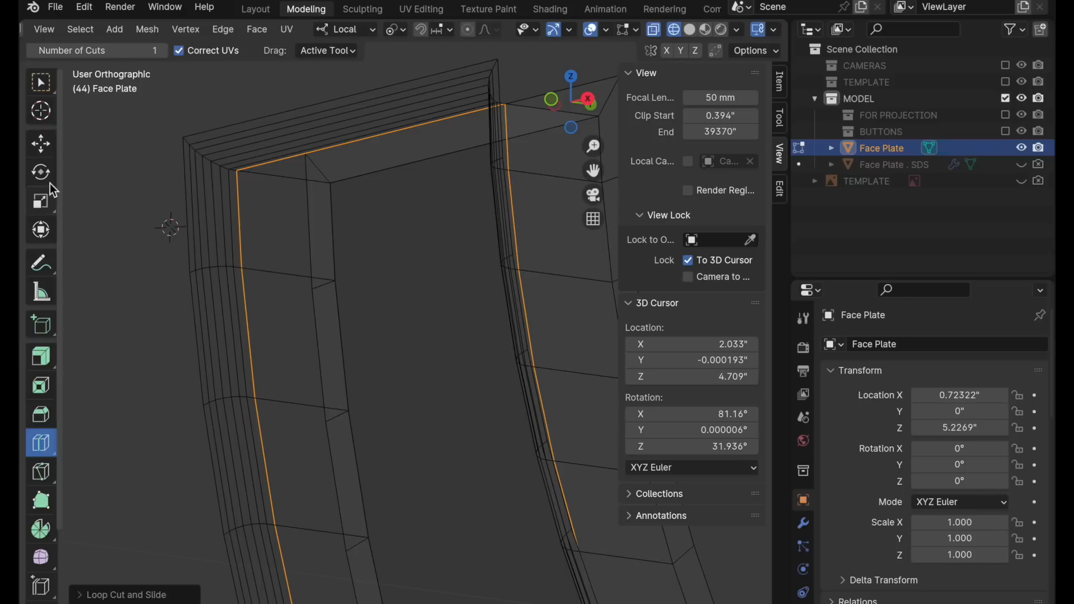
{"action": "left_click", "coordinate": [40, 144]}
{"action": "middle_click_drag", "start_coordinate": [313, 205], "coordinate": [320, 264]}
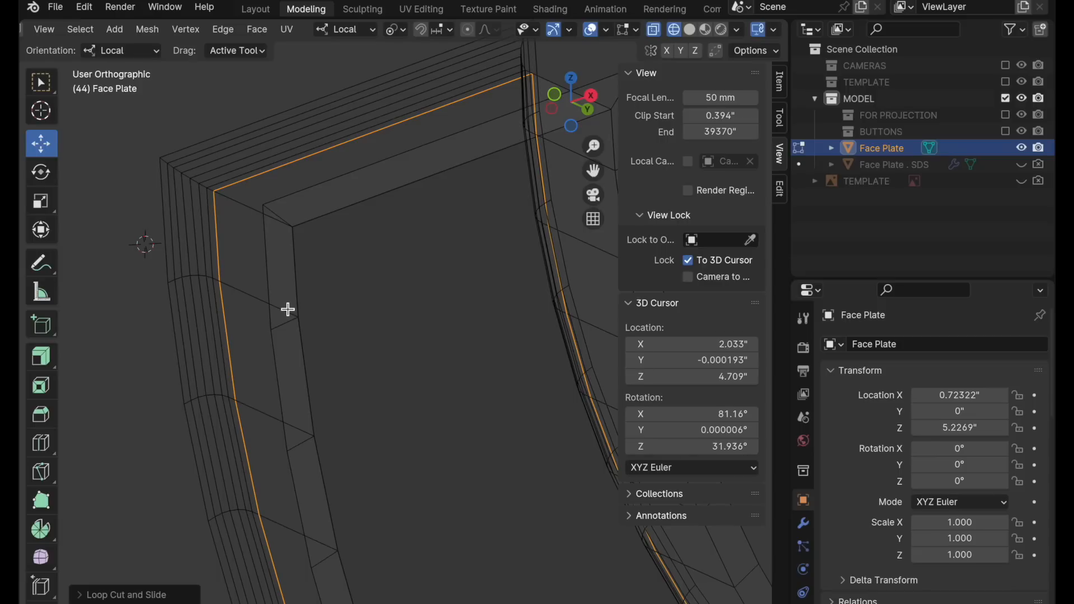
- Delete the loop of faces forming the narrow rear strip around the back of the curved slot
{"action": "key", "text": "3"}
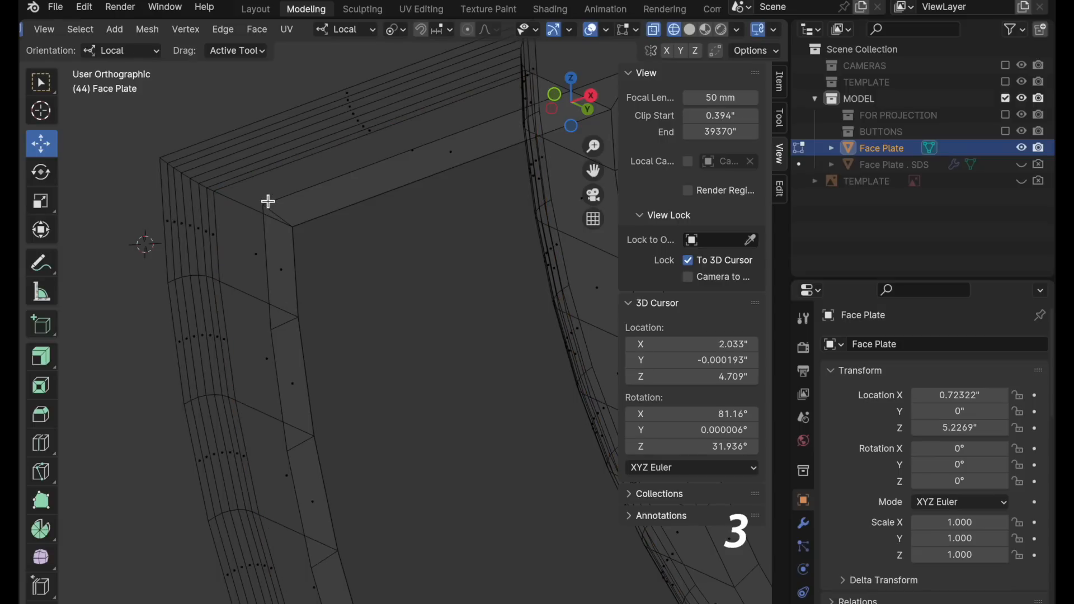
{"action": "left_click", "coordinate": [288, 330]}
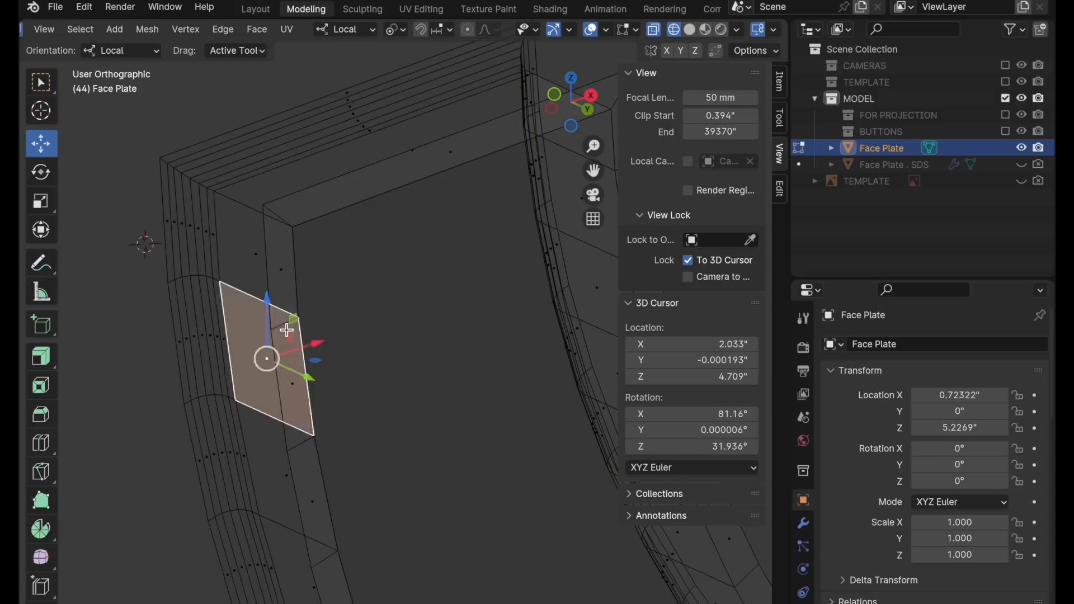
{"action": "left_click", "coordinate": [284, 327], "text": "alt"}
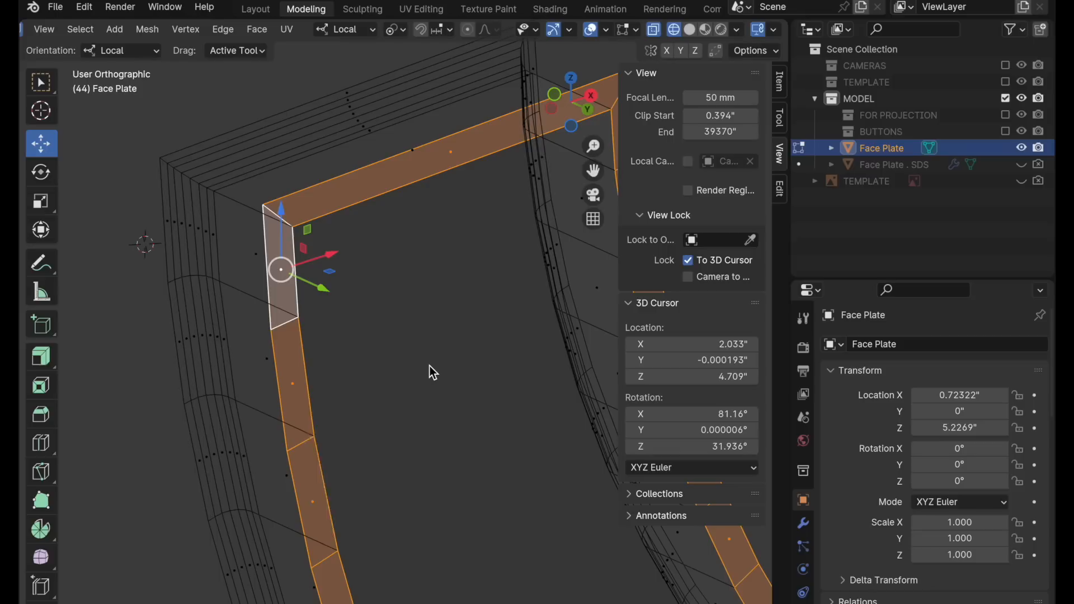
{"action": "key", "text": "x"}
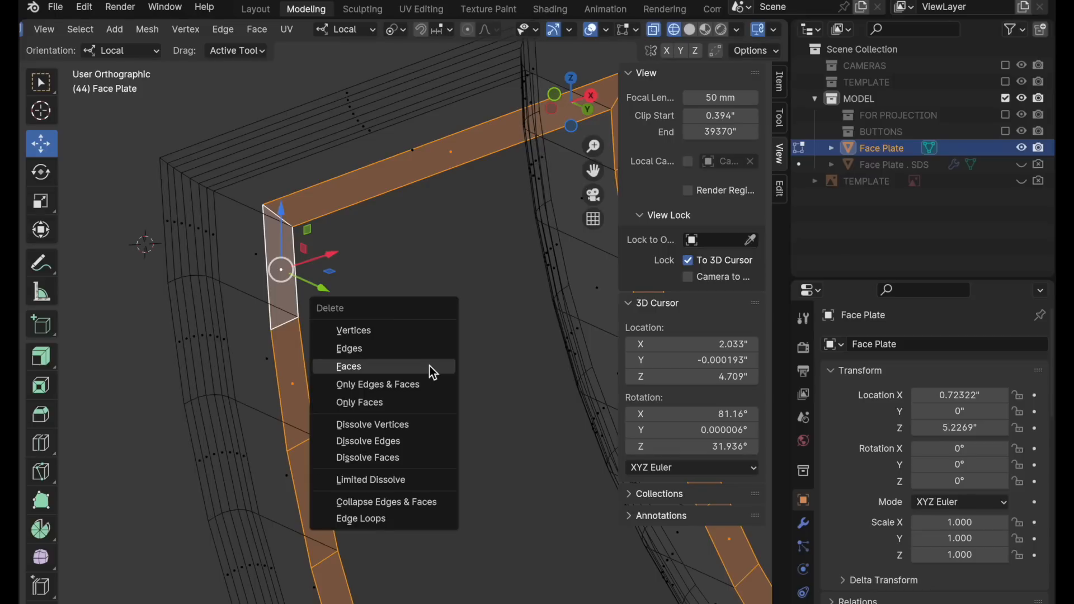
{"action": "left_click", "coordinate": [429, 365]}
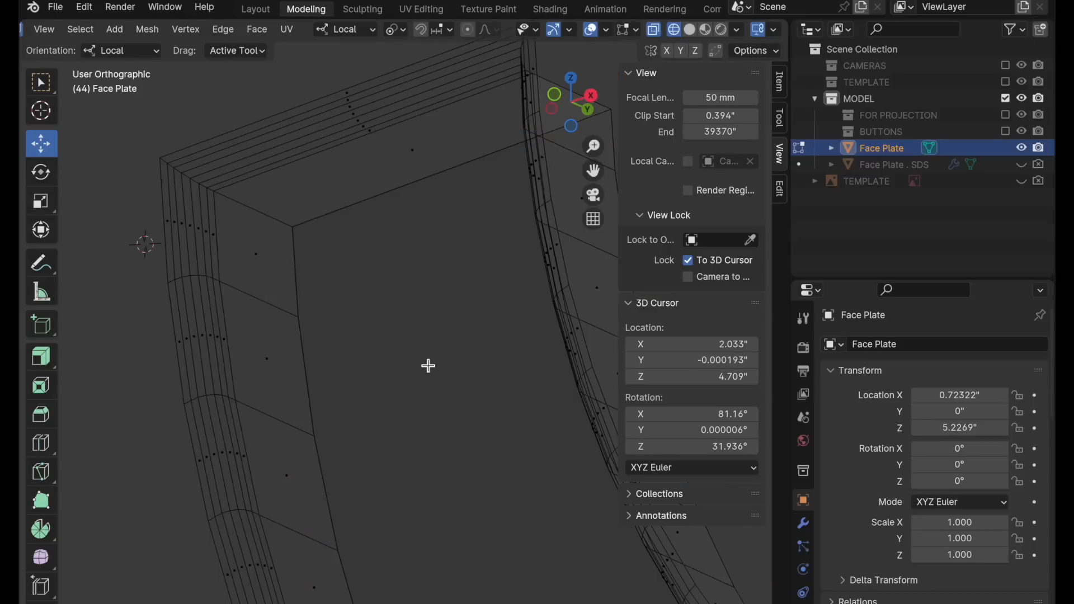
- Return to solid shading and fill the curved slot's open rear edge loop with a face
{"action": "key", "text": "2"}
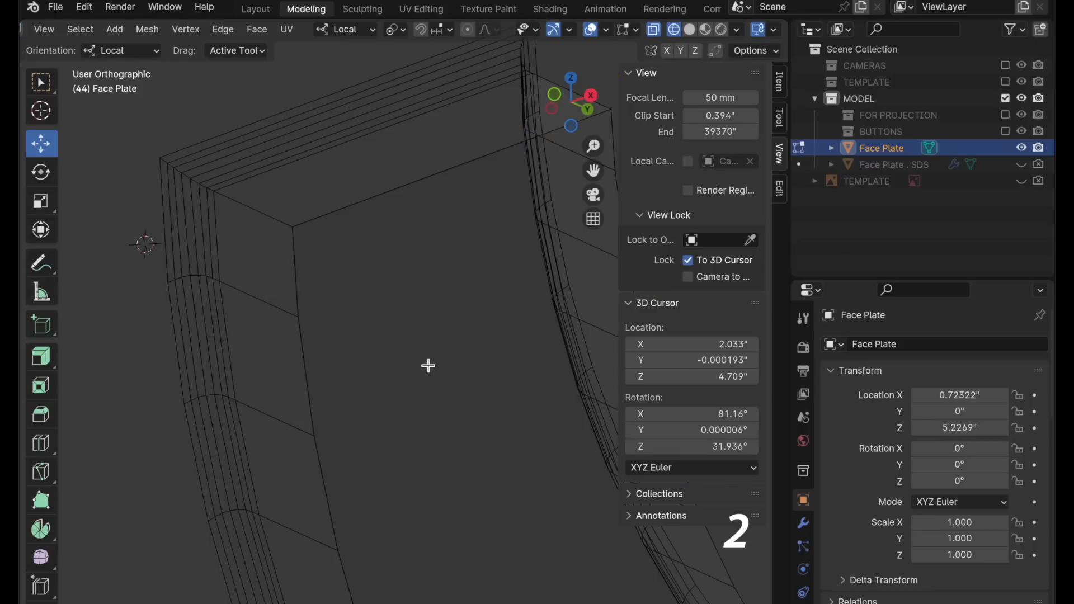
{"action": "left_click", "coordinate": [299, 277], "text": "alt"}
{"action": "middle_click_drag", "start_coordinate": [428, 232], "coordinate": [399, 350], "text": "ctrl"}
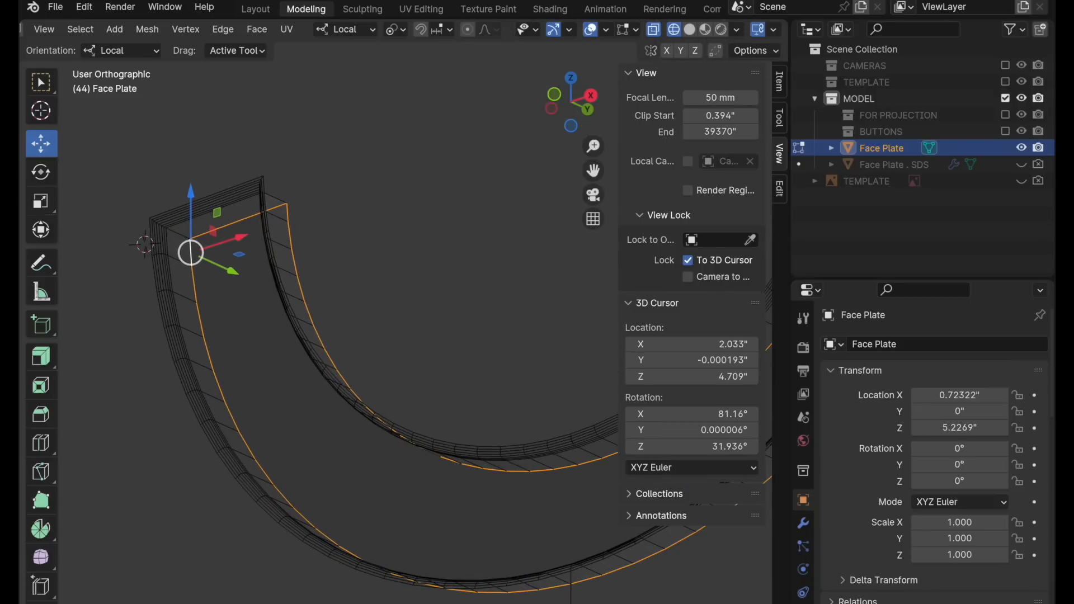
{"action": "left_click", "coordinate": [691, 31]}
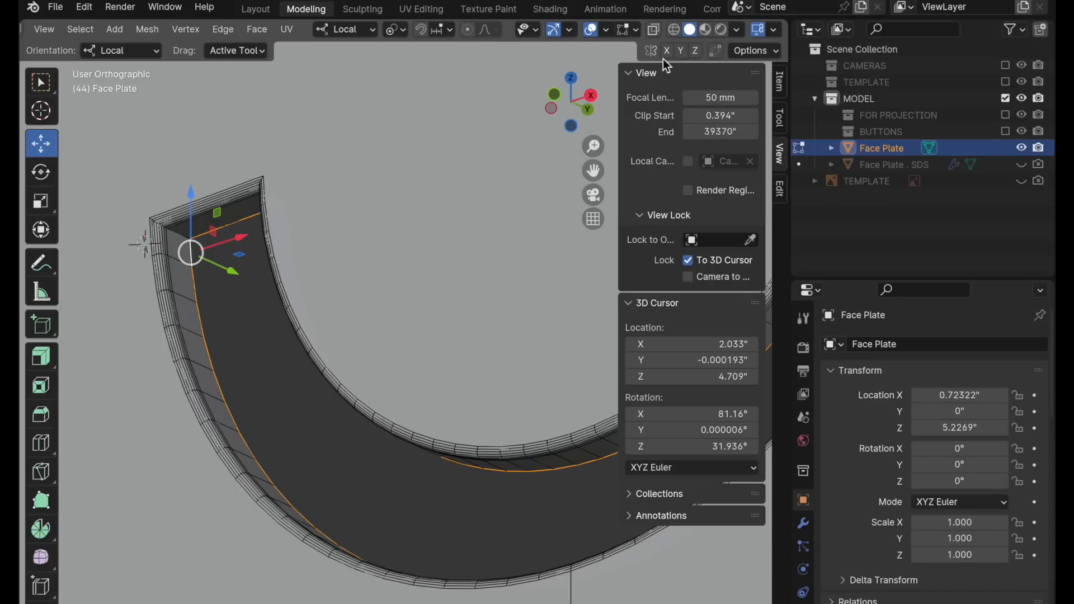
{"action": "key", "text": "f"}
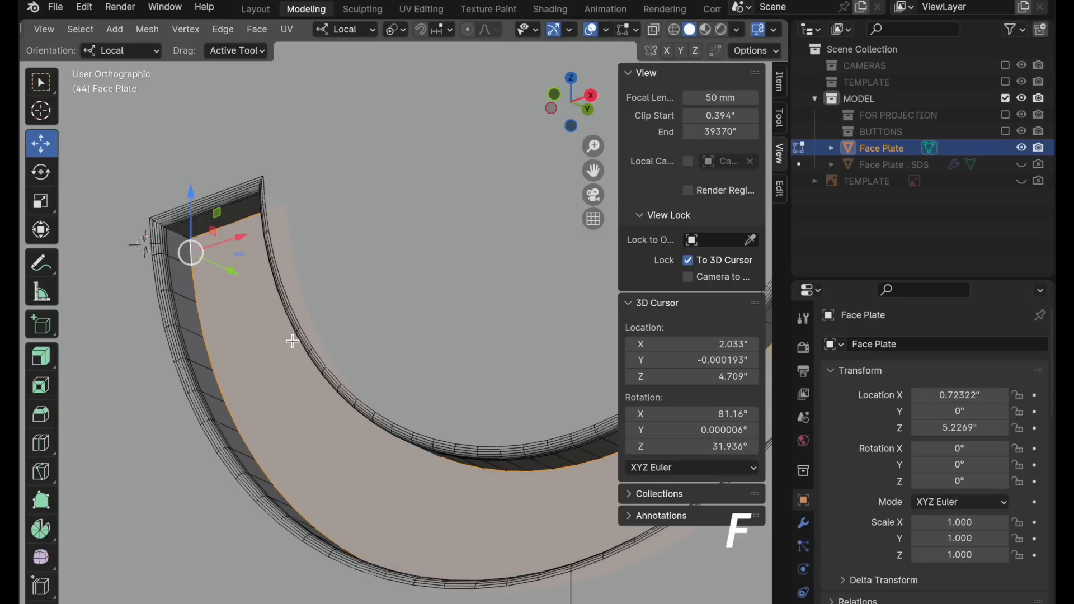
- Place the 3D cursor on the plate surface just above the rectangular opening below the curved slot
{"action": "middle_click_drag", "start_coordinate": [363, 213], "coordinate": [437, 126], "text": "ctrl"}
{"action": "middle_click_drag", "start_coordinate": [528, 412], "coordinate": [409, 462]}
{"action": "middle_click_drag", "start_coordinate": [409, 462], "coordinate": [366, 304], "text": "shift"}
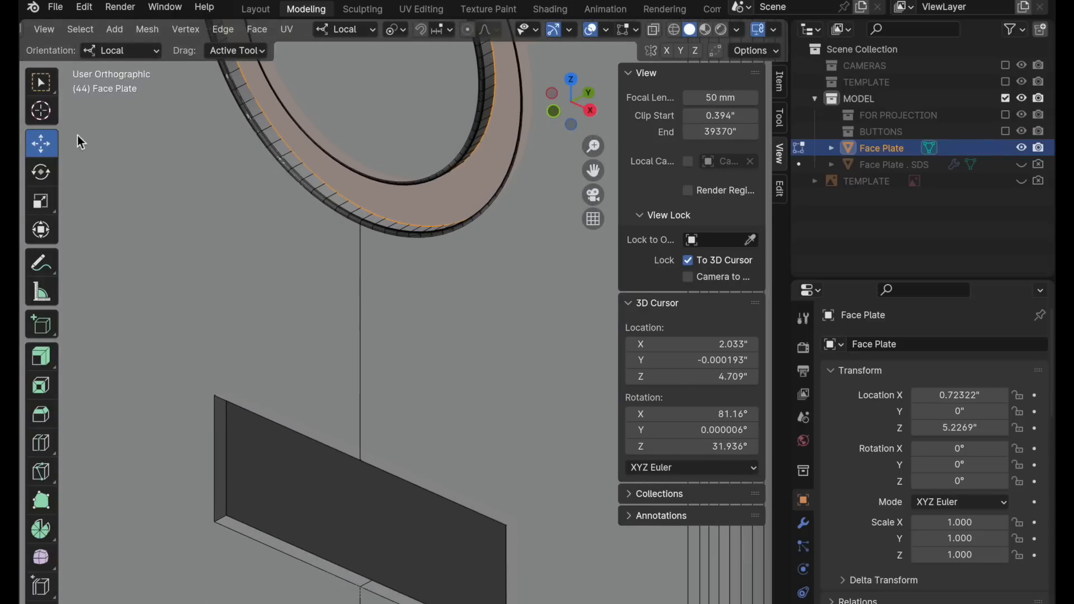
{"action": "left_click", "coordinate": [40, 110]}
{"action": "left_click", "coordinate": [304, 426]}
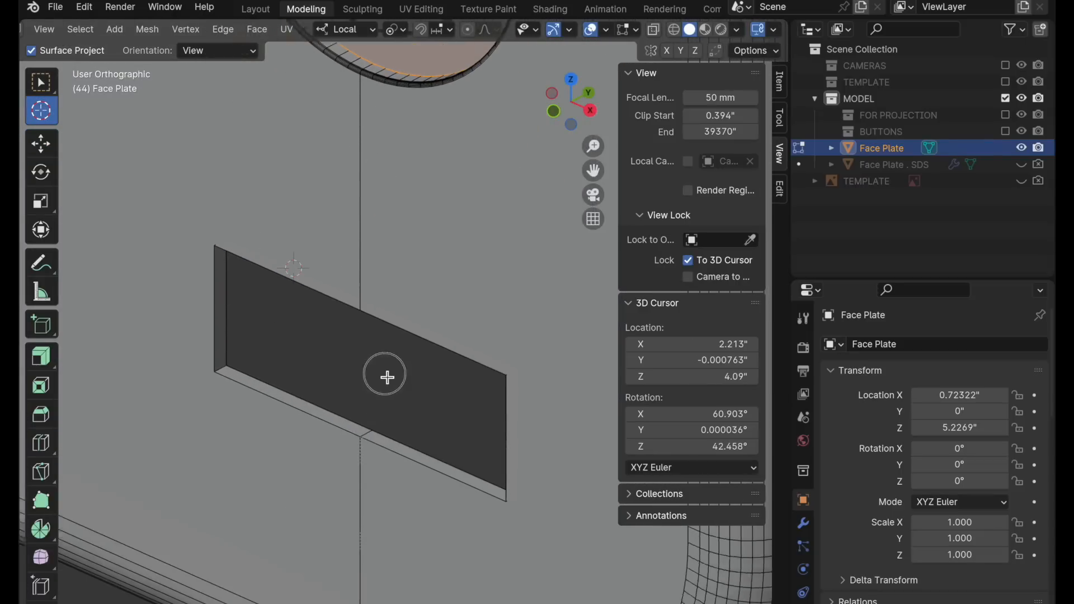
{"action": "middle_click_drag", "start_coordinate": [386, 376], "coordinate": [348, 349]}
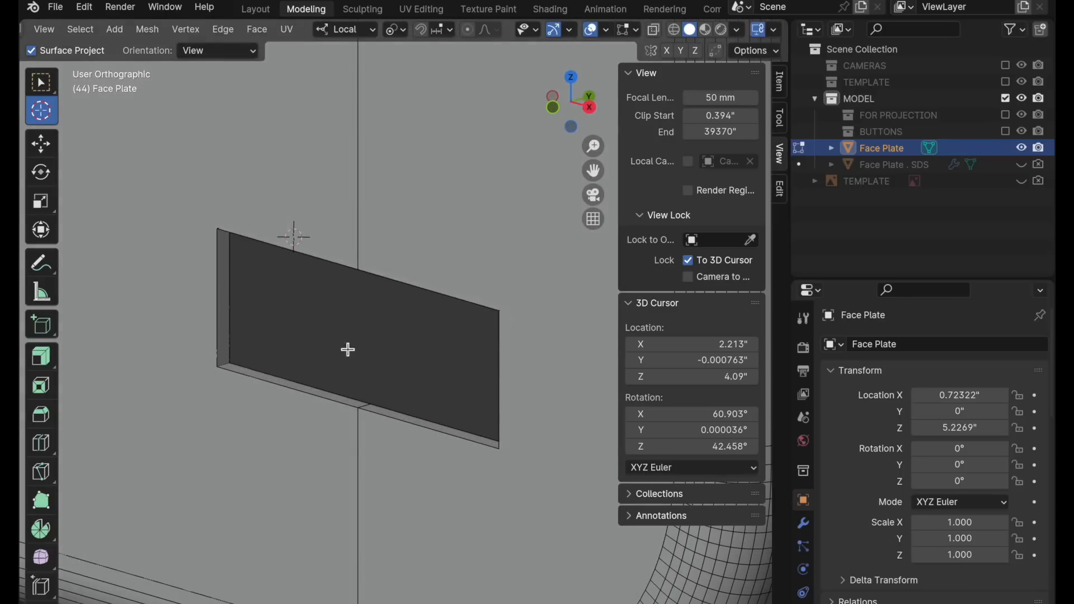
{"action": "scroll", "coordinate": [347, 349], "scroll_direction": "up", "scroll_amount": 2}
{"action": "left_click", "coordinate": [41, 143]}
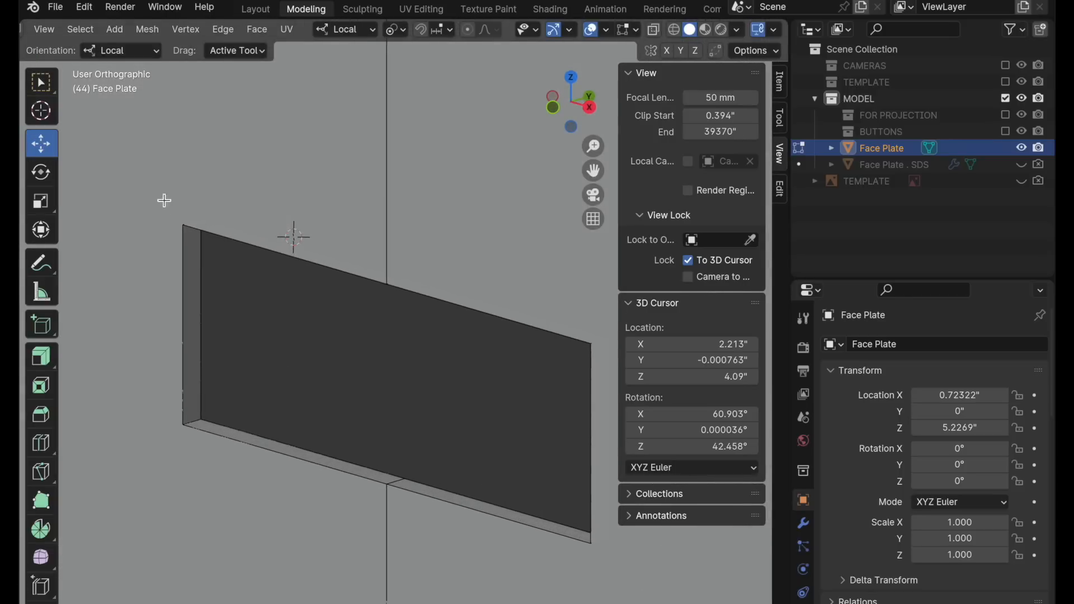
- Place the 3D cursor at the rectangular opening's lower left inner corner and switch back to the Move tool
{"action": "middle_click_drag", "start_coordinate": [164, 200], "coordinate": [140, 204]}
{"action": "middle_click_drag", "start_coordinate": [214, 273], "coordinate": [209, 177], "text": "shift"}
{"action": "middle_click_drag", "start_coordinate": [252, 275], "coordinate": [243, 281]}
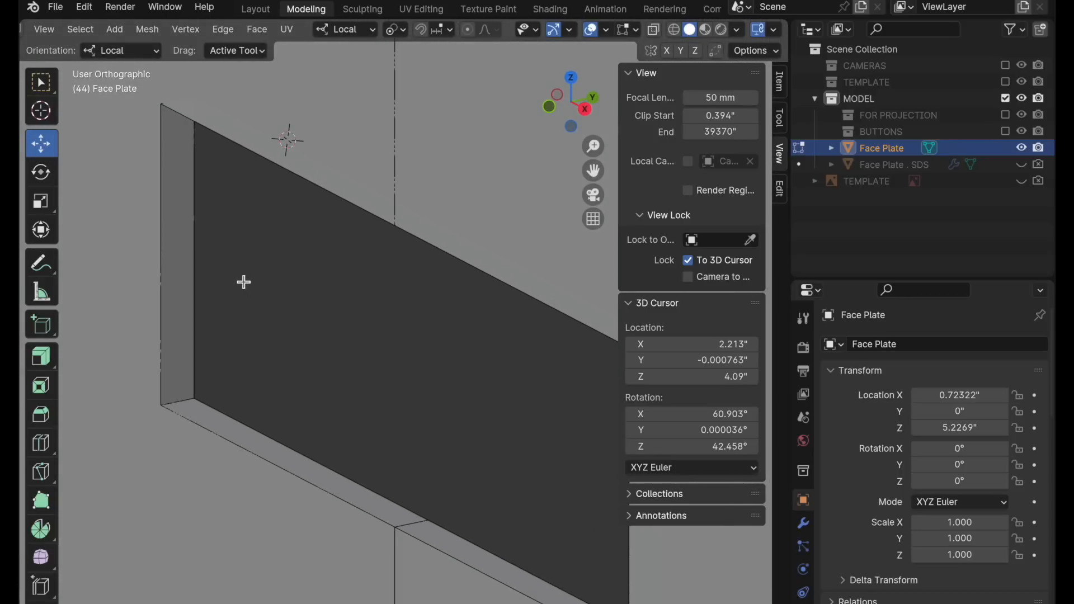
{"action": "key", "text": "shift+space"}
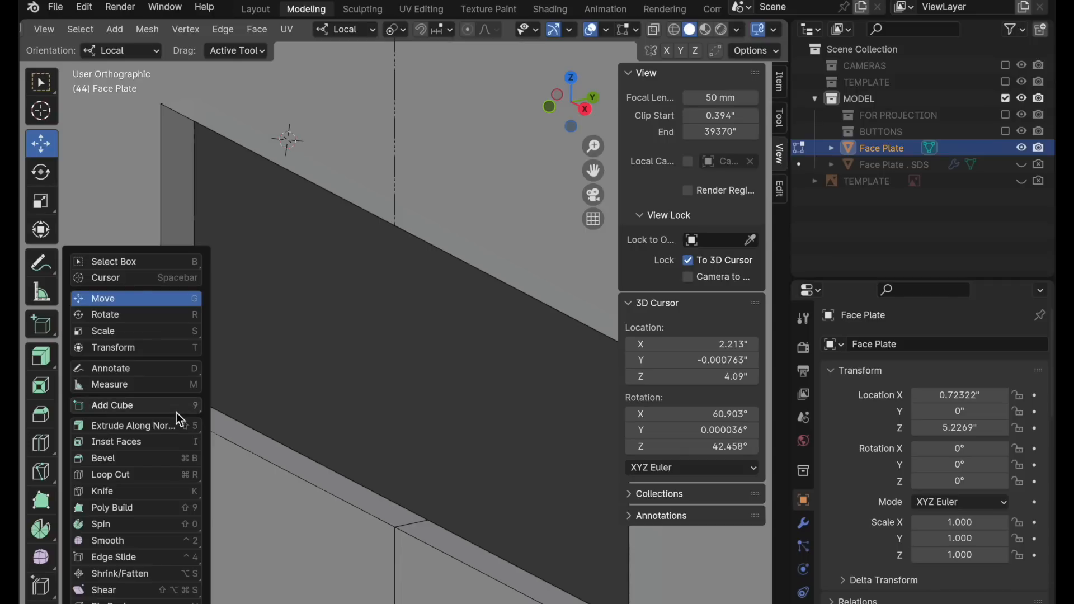
{"action": "left_click", "coordinate": [126, 279]}
{"action": "left_click", "coordinate": [182, 399]}
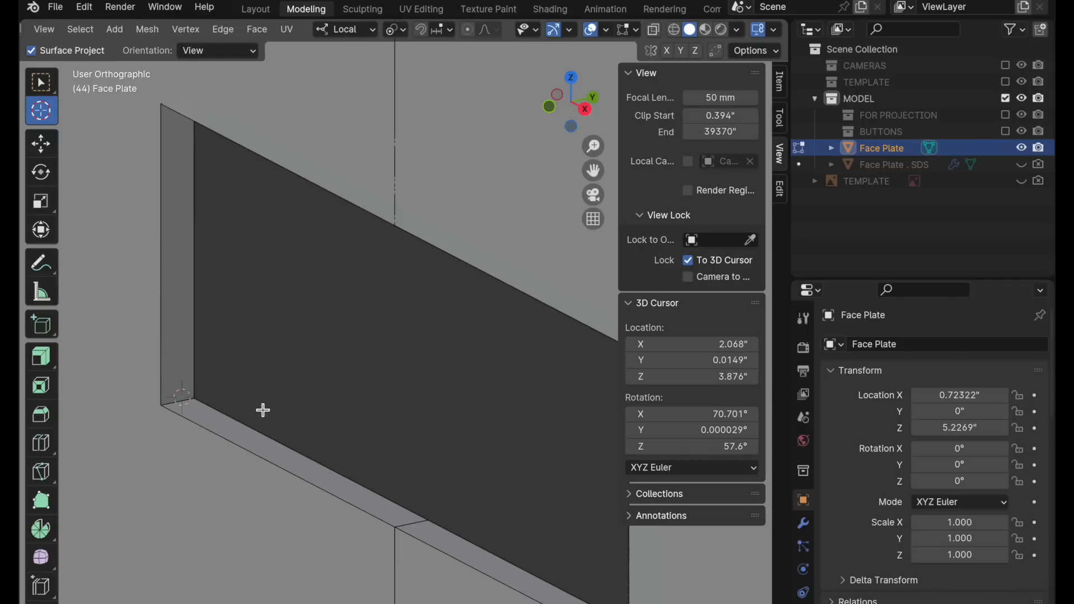
{"action": "middle_click_drag", "start_coordinate": [262, 410], "coordinate": [362, 350], "text": "shift"}
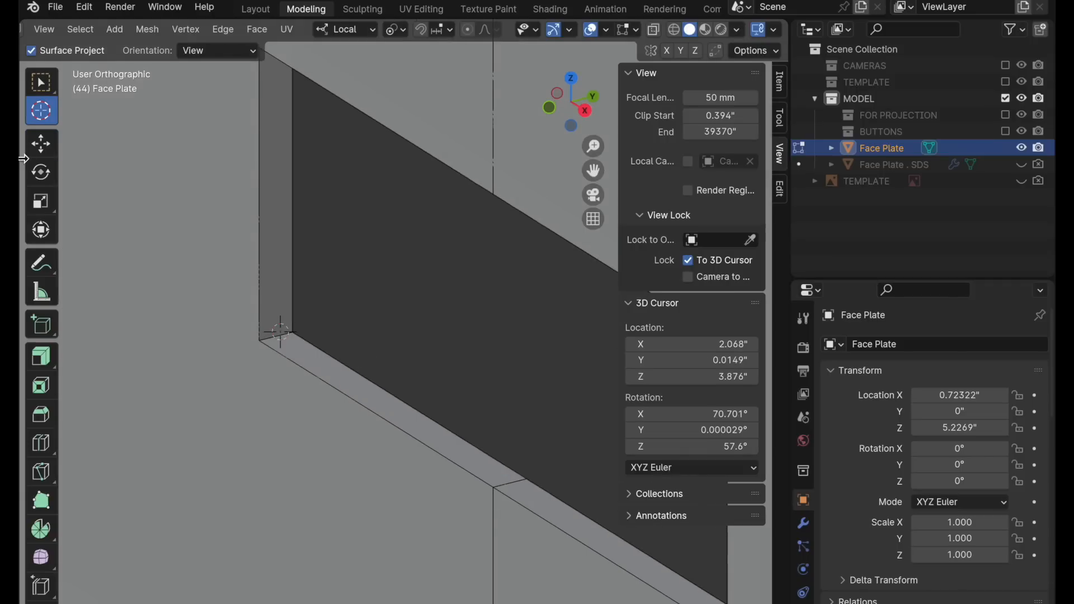
{"action": "left_click", "coordinate": [34, 145]}
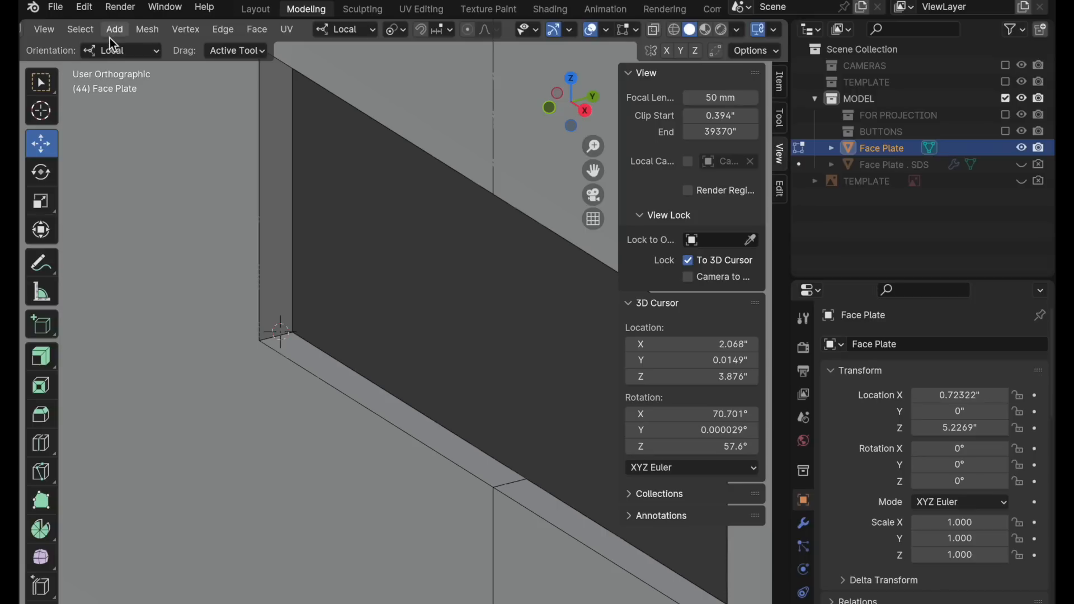
{"action": "key", "text": "Tab"}
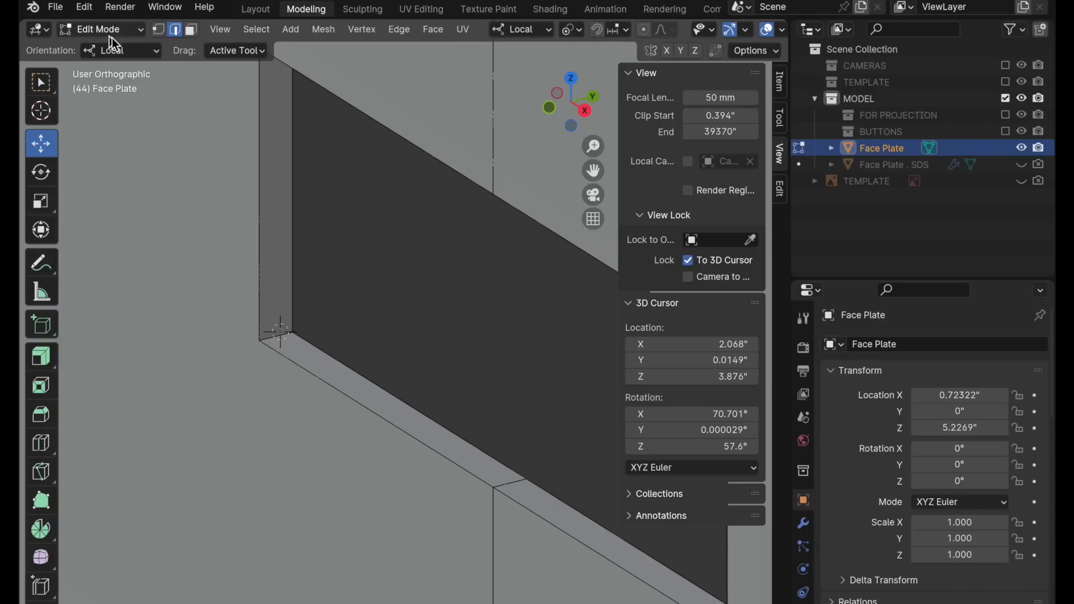
- Bevel the rectangular opening's lower left corner edge with 2 segments and shape 1.0 to add support edges beside the corner
{"action": "left_click", "coordinate": [278, 337]}
{"action": "middle_click_drag", "start_coordinate": [270, 395], "coordinate": [391, 309]}
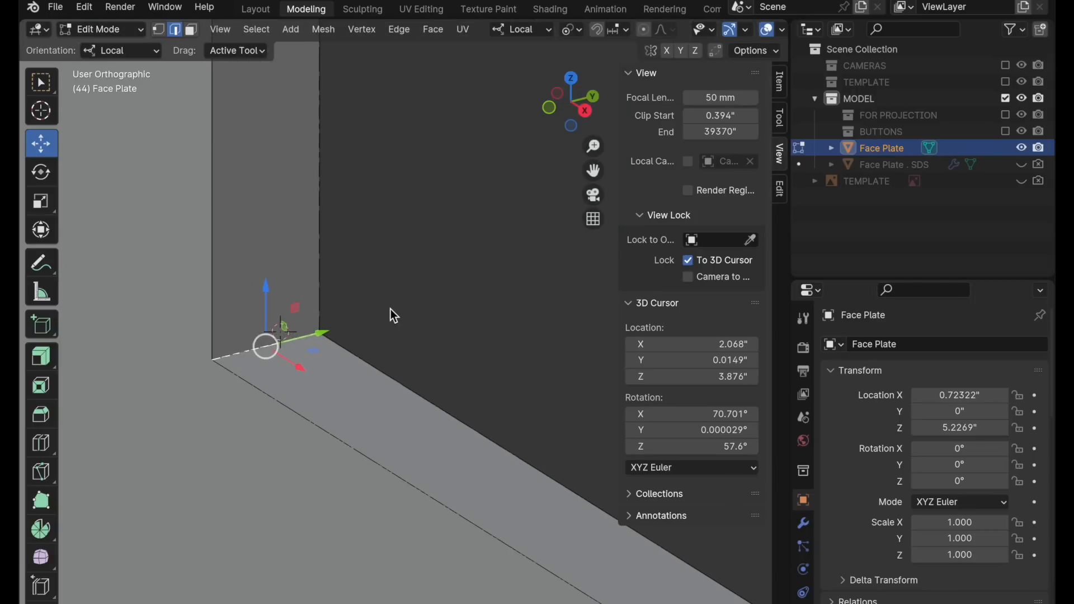
{"action": "key", "text": "shift+space"}
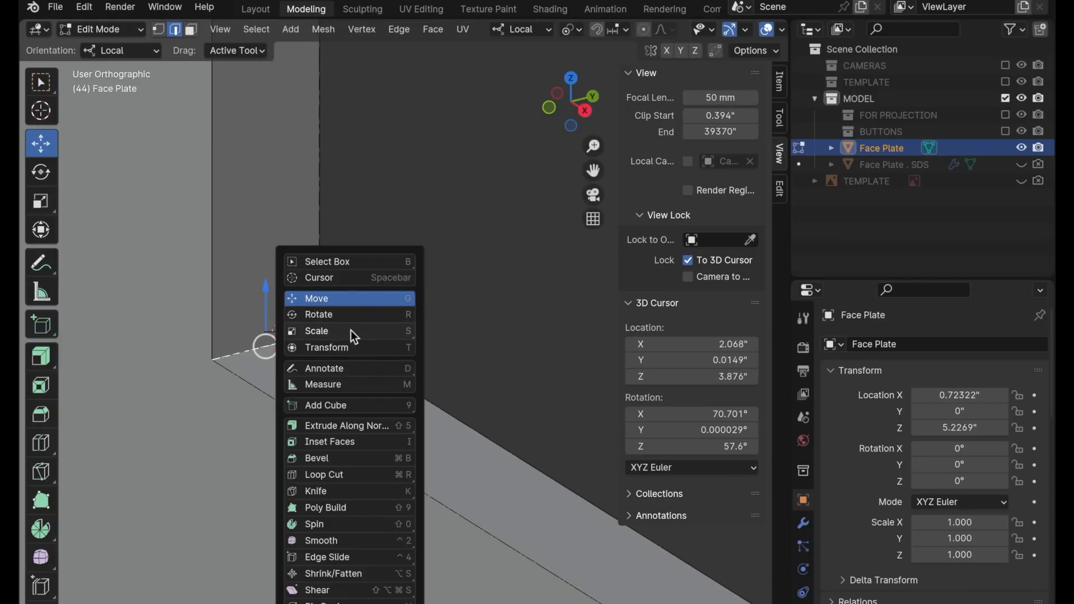
{"action": "left_click", "coordinate": [341, 454]}
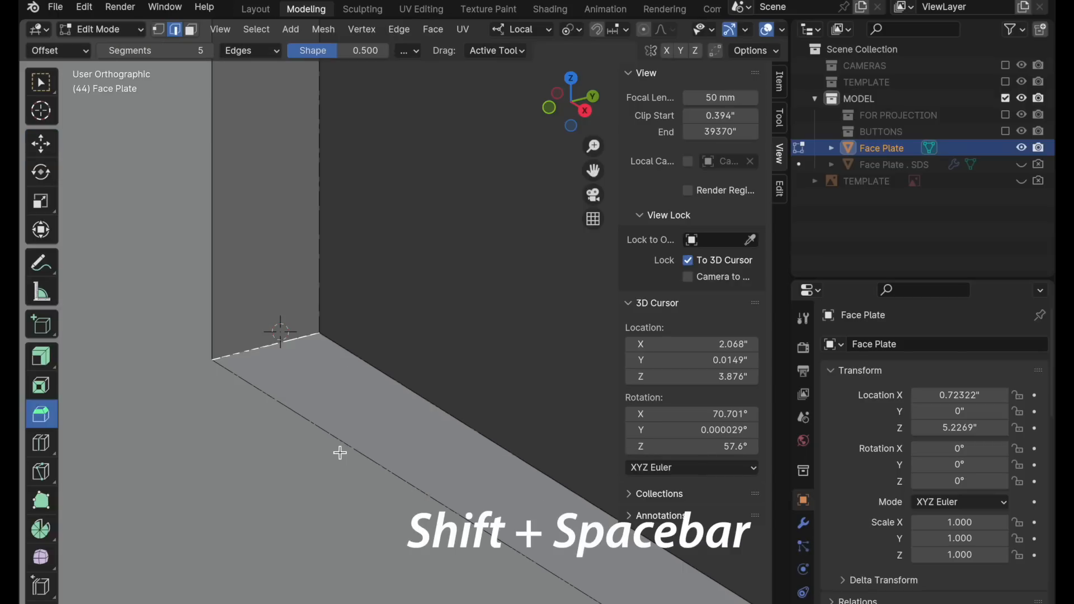
{"action": "left_click", "coordinate": [192, 50]}
{"action": "type", "text": "2"}
{"action": "key", "text": "Tab"}
{"action": "type", "text": "1"}
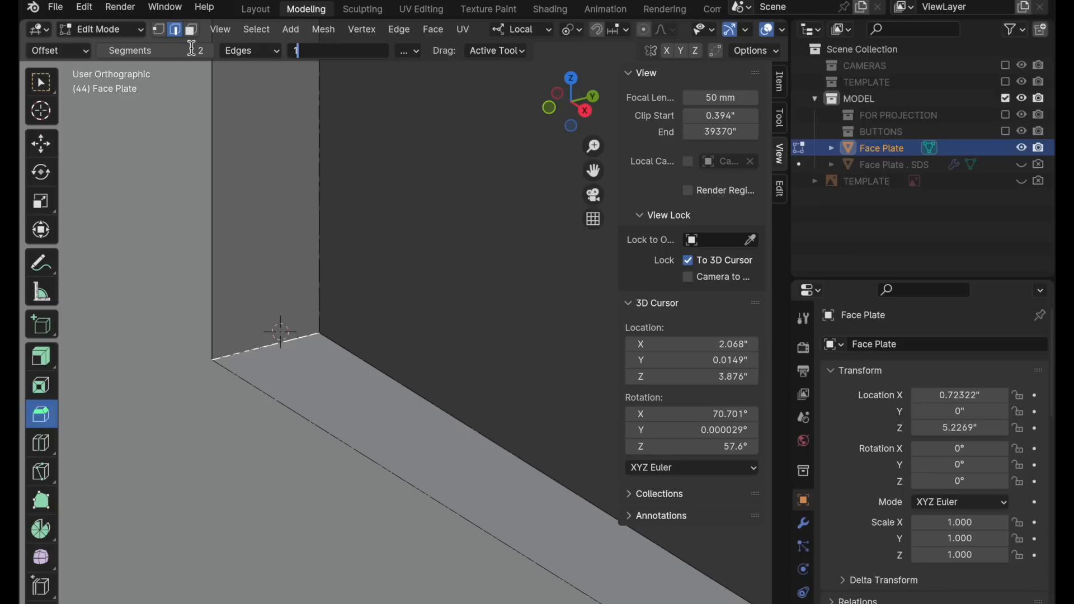
{"action": "key", "text": "Return"}
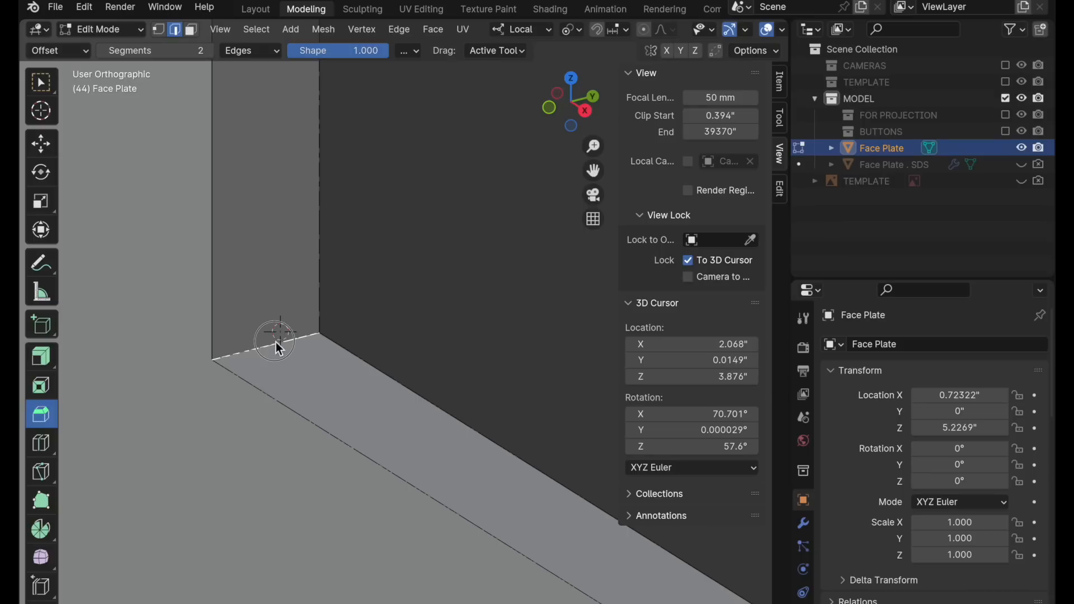
{"action": "left_click_drag", "start_coordinate": [276, 341], "coordinate": [308, 309]}
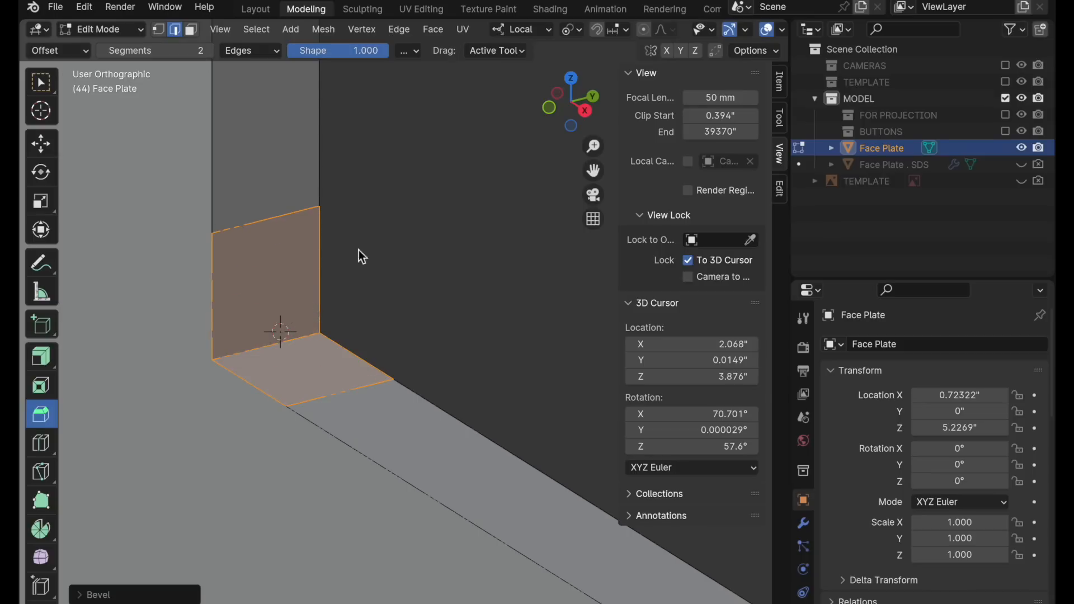
- Repeat the two-segment bevel on the opening's upper left corner edge
{"action": "scroll", "coordinate": [309, 314], "scroll_direction": "down", "scroll_amount": 6}
{"action": "middle_click_drag", "start_coordinate": [288, 377], "coordinate": [336, 386]}
{"action": "scroll", "coordinate": [280, 348], "scroll_direction": "up", "scroll_amount": 2}
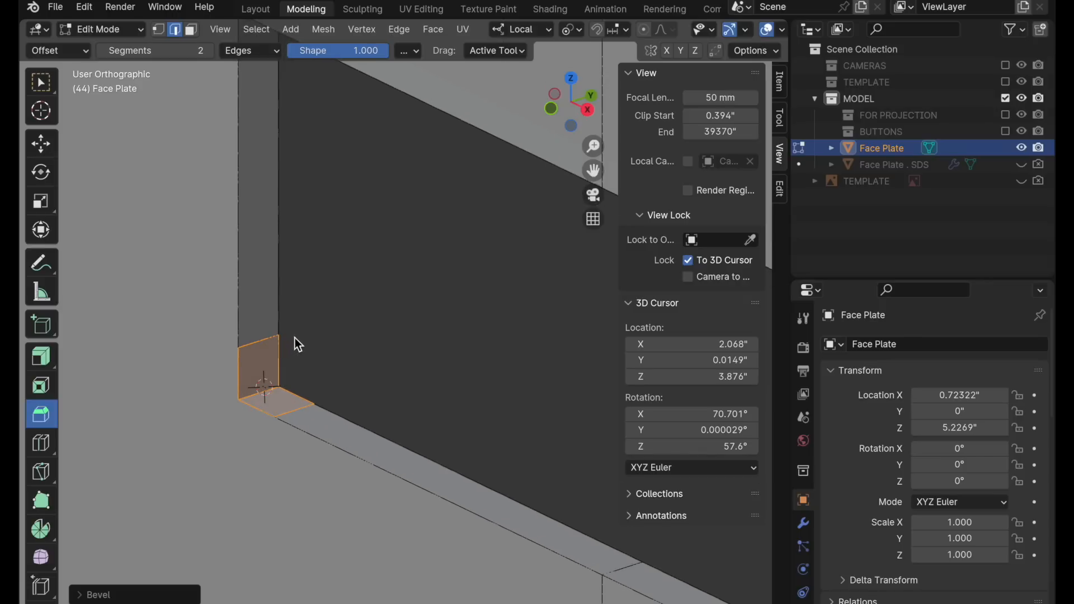
{"action": "middle_click_drag", "start_coordinate": [295, 338], "coordinate": [333, 408]}
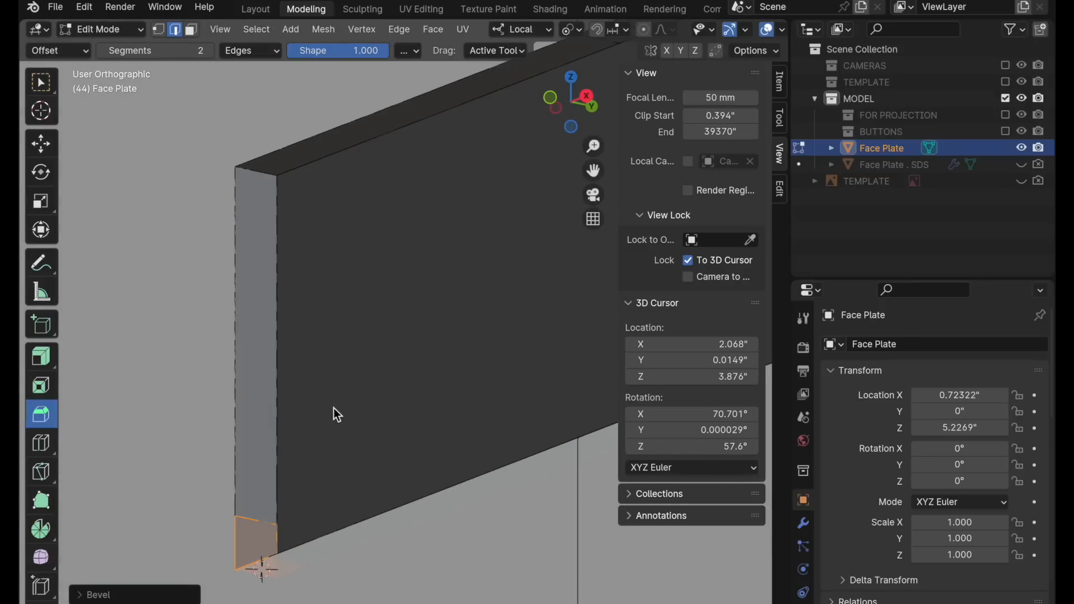
{"action": "left_click", "coordinate": [260, 174]}
{"action": "key", "text": "shift+r"}
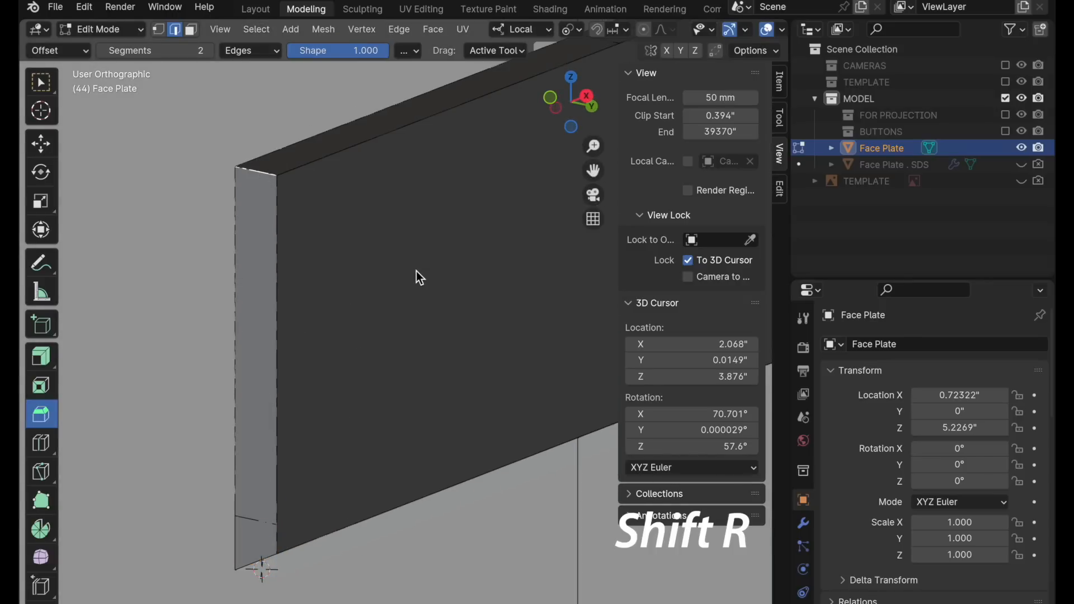
- Repeat the two-segment bevel on the two corner edges at the opening's right end
{"action": "middle_click_drag", "start_coordinate": [426, 287], "coordinate": [401, 361]}
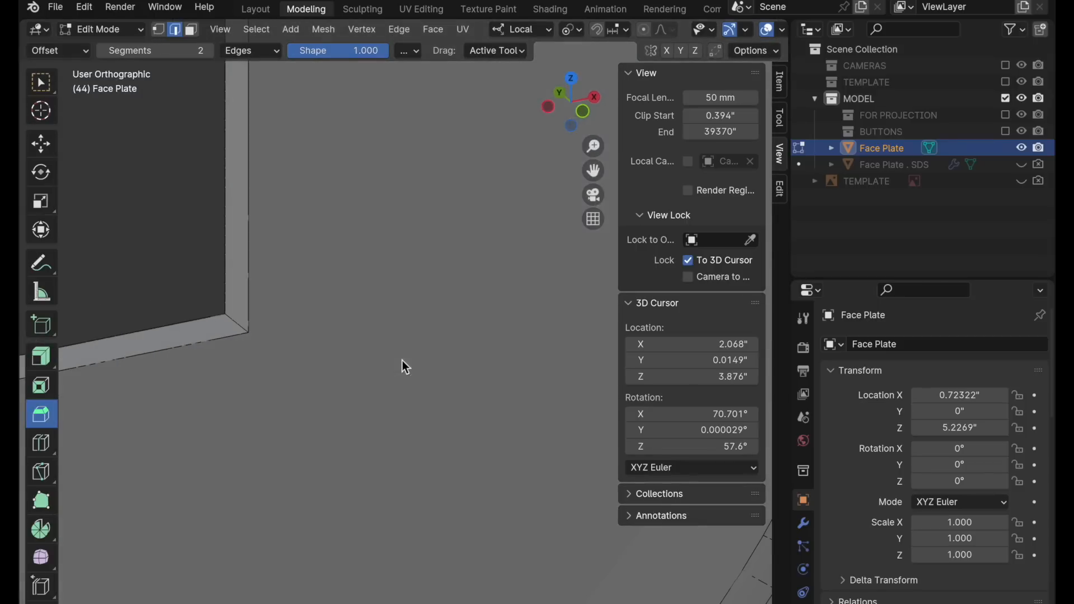
{"action": "middle_click_drag", "start_coordinate": [240, 327], "coordinate": [367, 343]}
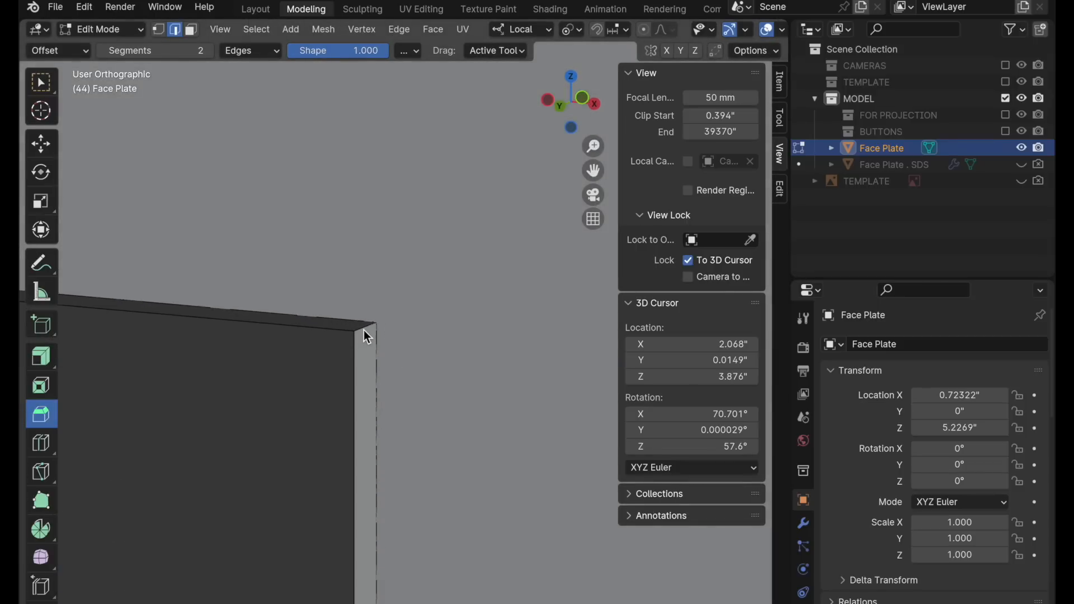
{"action": "key", "text": "shift+r"}
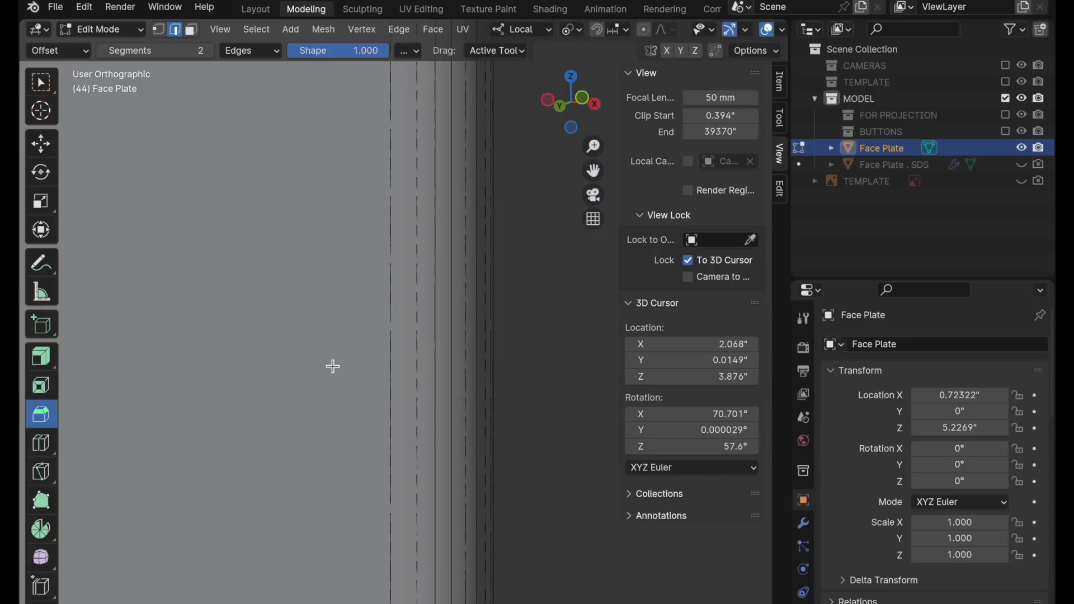
- Turn off the view's lock to the 3D cursor
{"action": "left_click", "coordinate": [689, 261]}
{"action": "middle_click_drag", "start_coordinate": [333, 388], "coordinate": [542, 436]}
{"action": "middle_click_drag", "start_coordinate": [341, 322], "coordinate": [397, 305], "text": "shift"}
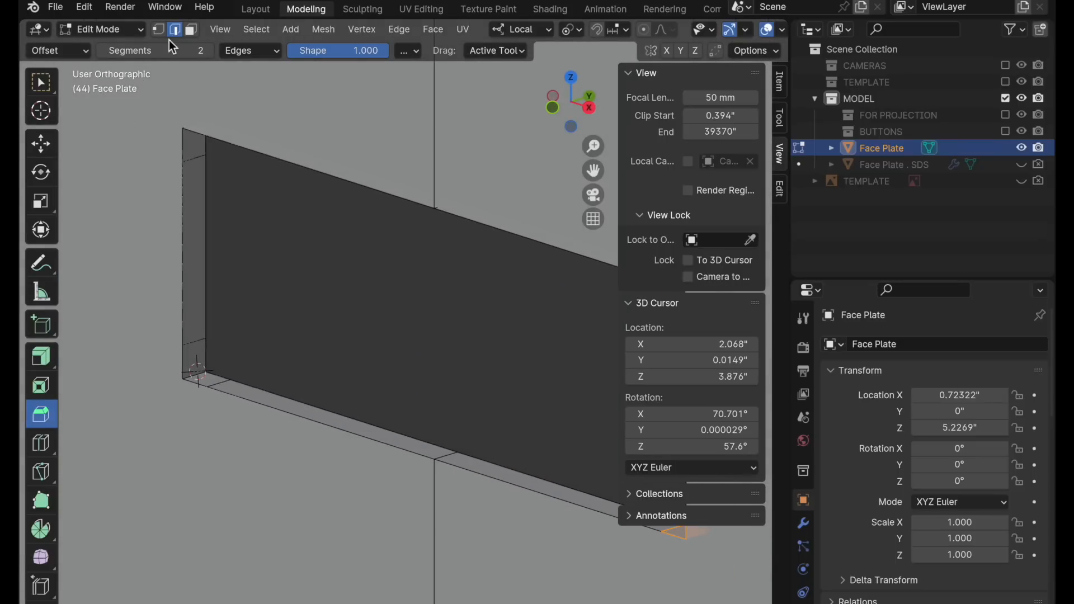
- Round the opening's lower left corner edge with a 5-segment bevel of shape 0.5, about 0.02" wide
{"action": "middle_click_drag", "start_coordinate": [197, 388], "coordinate": [240, 251], "text": "ctrl"}
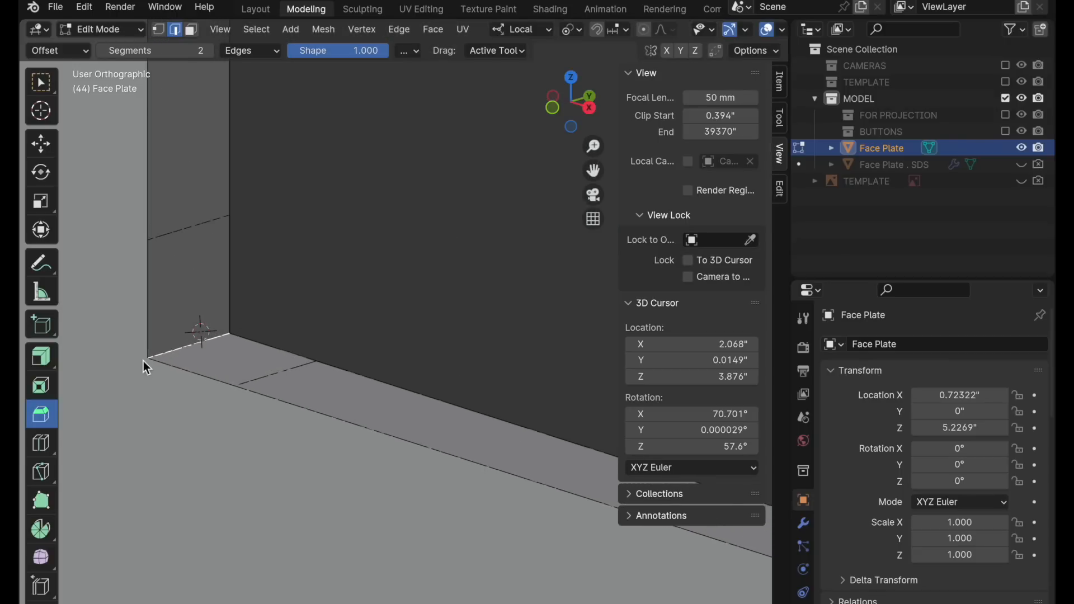
{"action": "left_click", "coordinate": [156, 55]}
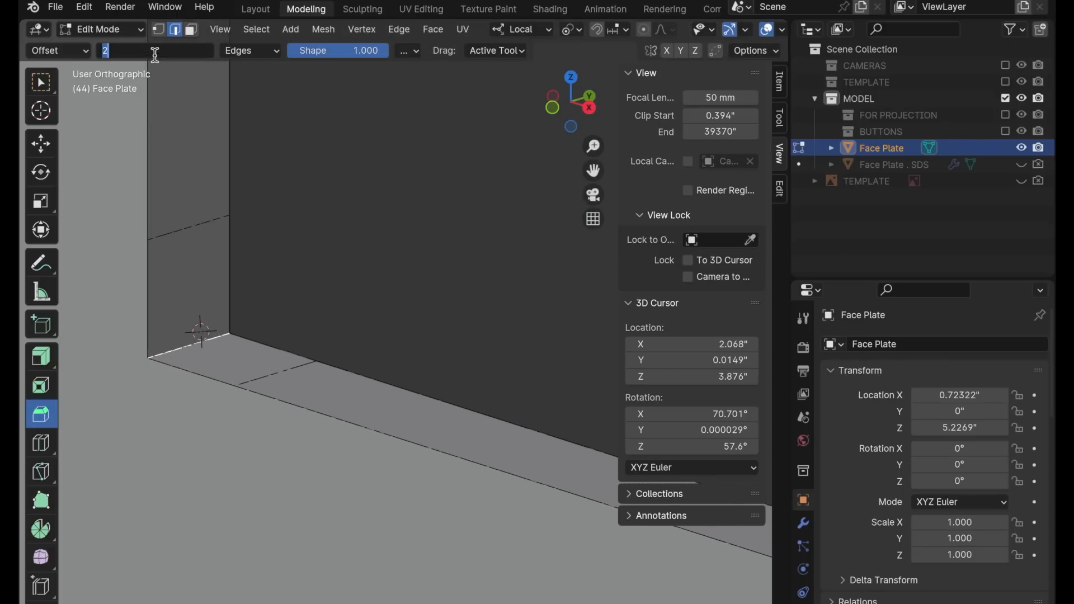
{"action": "key", "text": "Tab"}
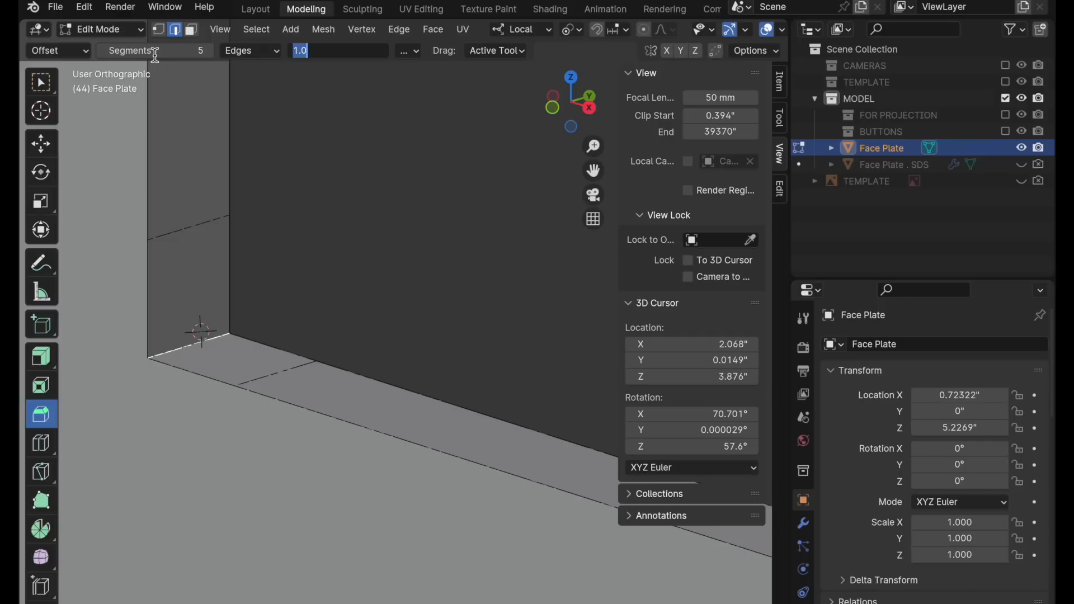
{"action": "type", "text": "0.5"}
{"action": "key", "text": "Return"}
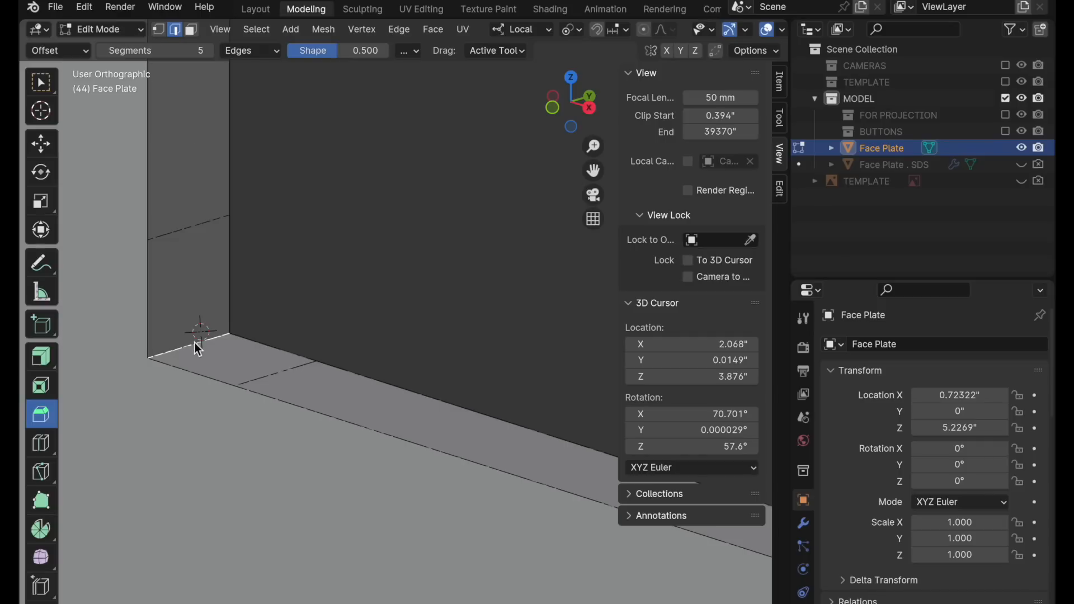
{"action": "left_click_drag", "start_coordinate": [193, 346], "coordinate": [213, 317]}
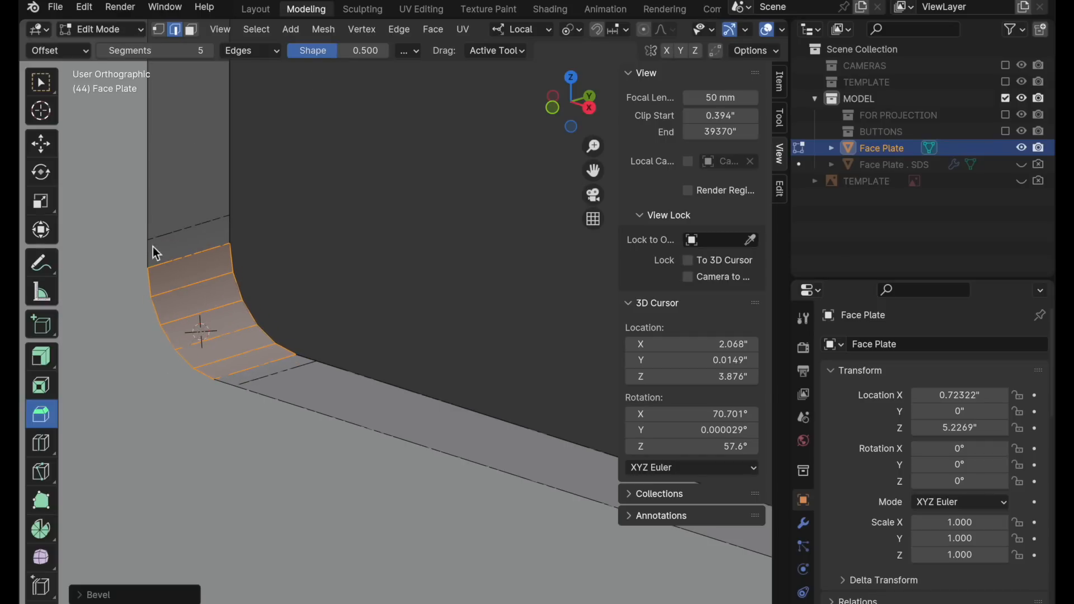
- Raise the lower left corner bevel to 9 segments
{"action": "left_click", "coordinate": [91, 596]}
{"action": "left_click", "coordinate": [233, 363]}
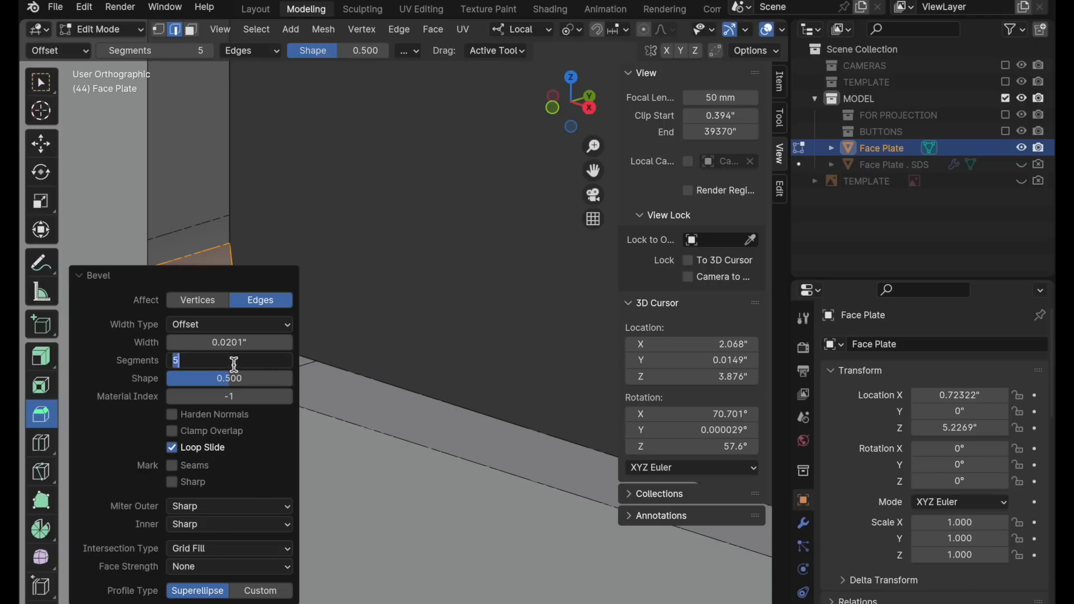
{"action": "type", "text": "9"}
{"action": "key", "text": "Return"}
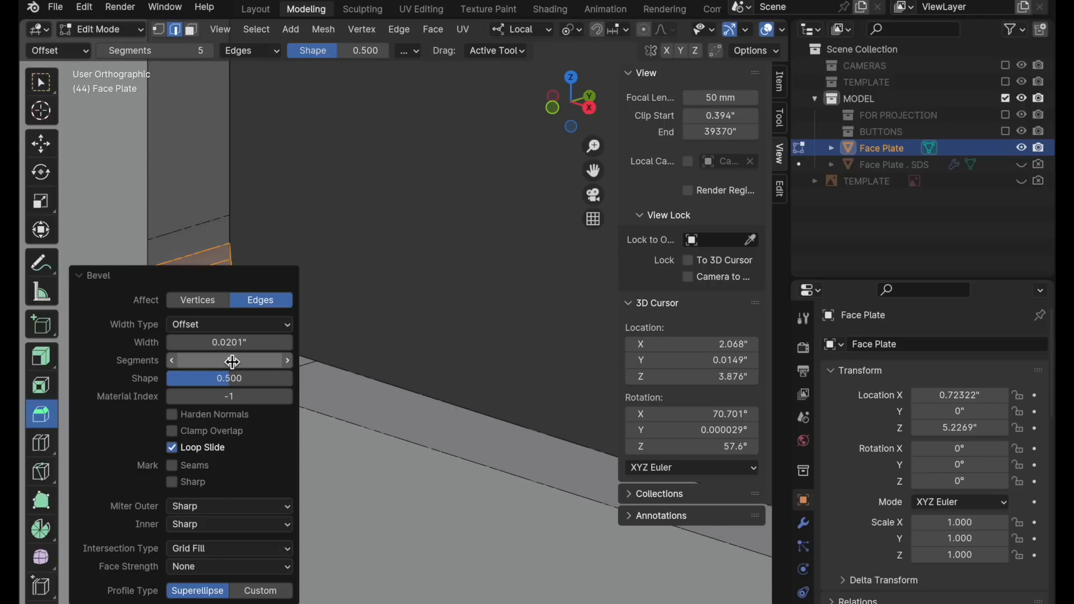
{"action": "left_click", "coordinate": [89, 277]}
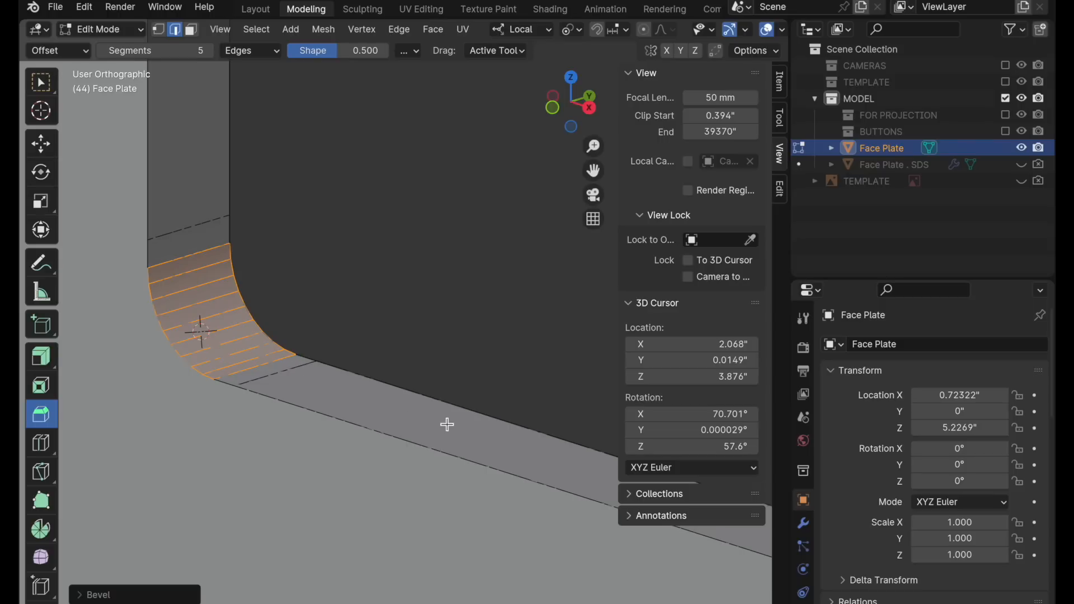
- Repeat the 9-segment rounding bevel on the opening's upper left corner edge
{"action": "middle_click_drag", "start_coordinate": [316, 179], "coordinate": [341, 426]}
{"action": "middle_click_drag", "start_coordinate": [336, 235], "coordinate": [348, 437], "text": "shift"}
{"action": "middle_click_drag", "start_coordinate": [348, 256], "coordinate": [336, 367], "text": "shift"}
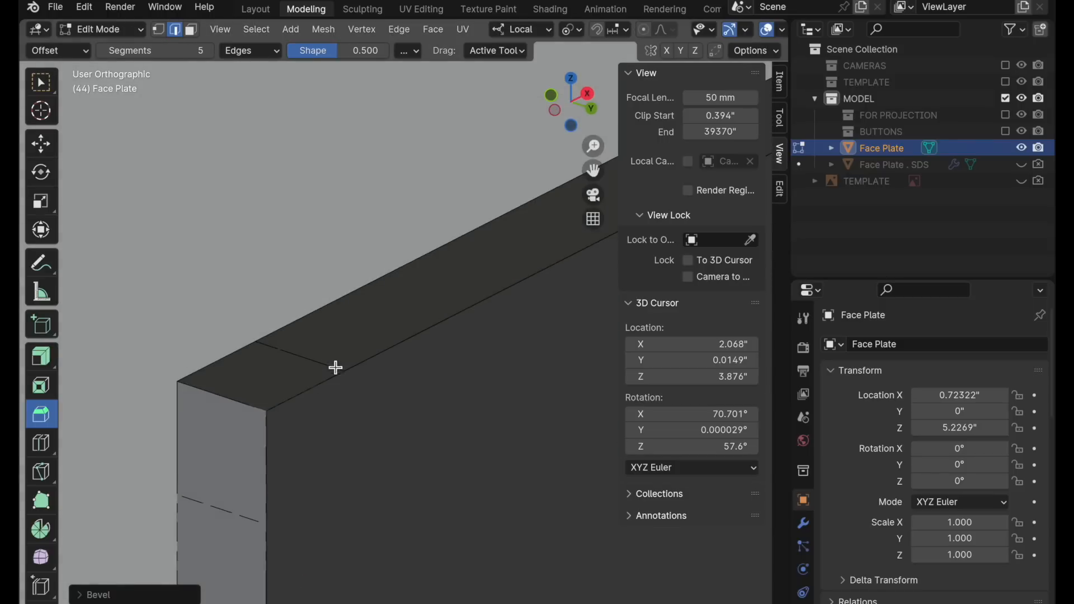
{"action": "left_click", "coordinate": [247, 406]}
{"action": "key", "text": "shift+r"}
{"action": "scroll", "coordinate": [358, 335], "scroll_direction": "down", "scroll_amount": 9}
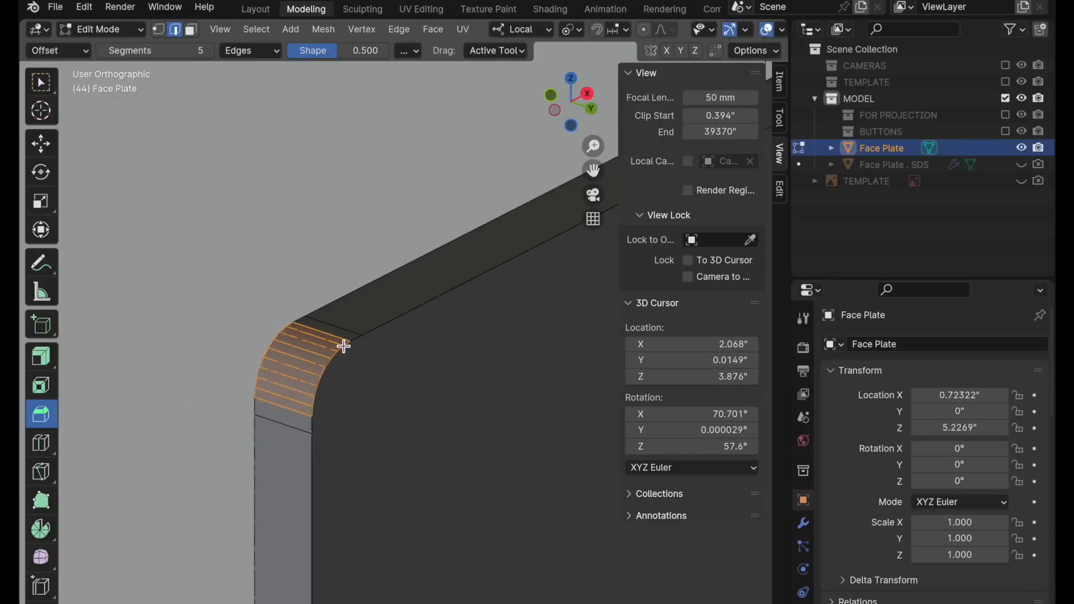
- Repeat the 9-segment rounding bevel on both corner edges at the opening's right end
{"action": "middle_click_drag", "start_coordinate": [324, 460], "coordinate": [552, 522]}
{"action": "middle_click_drag", "start_coordinate": [481, 499], "coordinate": [106, 410], "text": "shift"}
{"action": "middle_click_drag", "start_coordinate": [451, 383], "coordinate": [347, 419], "text": "shift"}
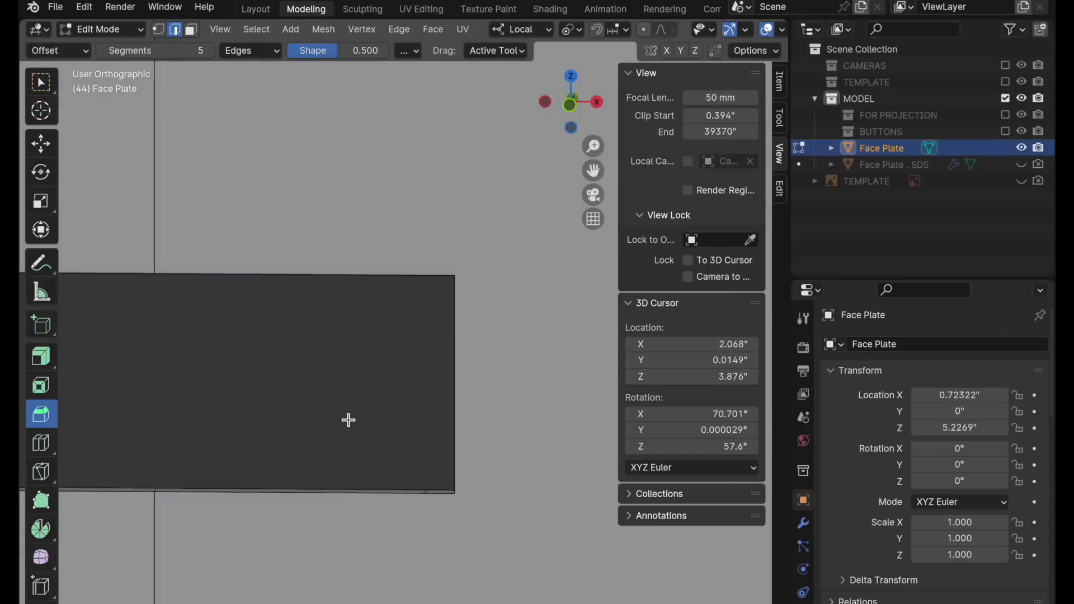
{"action": "middle_click_drag", "start_coordinate": [435, 422], "coordinate": [452, 472]}
{"action": "middle_click_drag", "start_coordinate": [420, 400], "coordinate": [425, 225]}
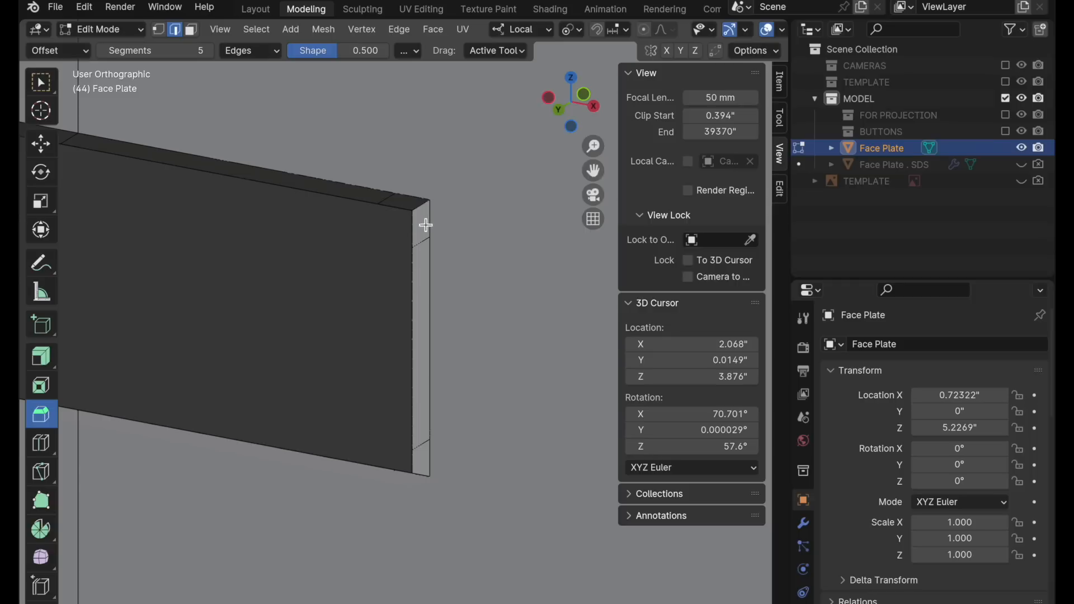
{"action": "left_click", "coordinate": [422, 212], "text": "shift"}
{"action": "key", "text": "shift+r"}
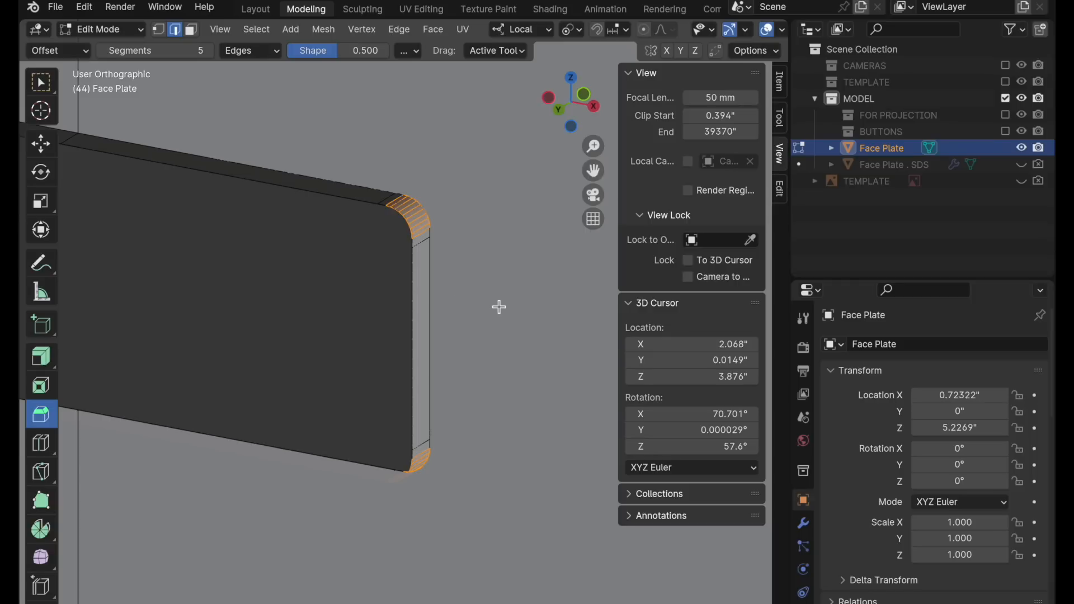
- Bevel the full front edge loop around the rectangular opening with 1 segment to form an angled rim
{"action": "left_click", "coordinate": [428, 313], "text": "alt"}
{"action": "middle_click_drag", "start_coordinate": [437, 349], "coordinate": [353, 426]}
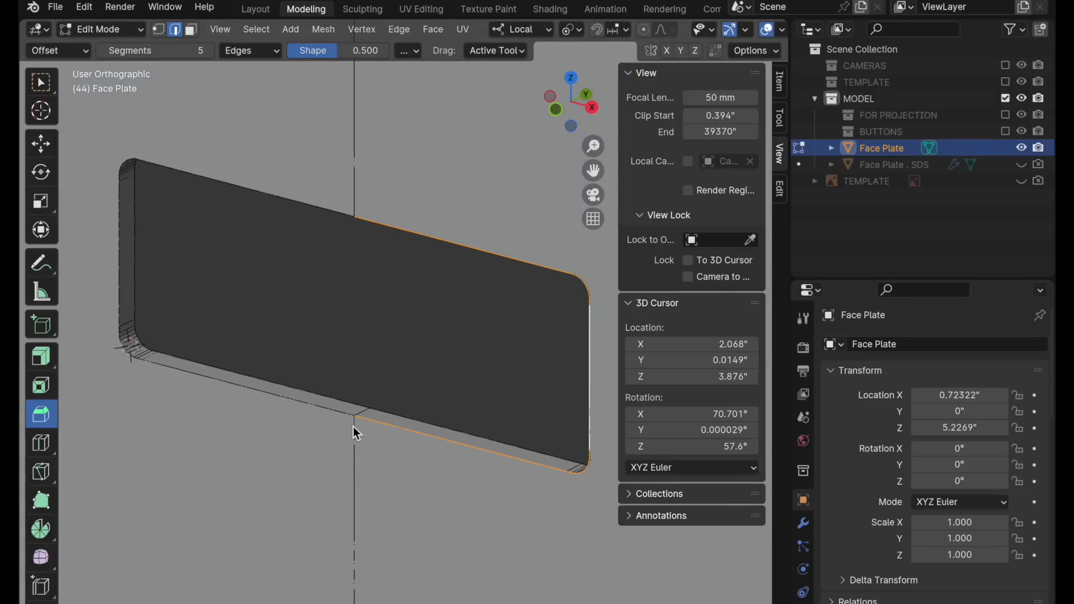
{"action": "left_click", "coordinate": [327, 408], "text": "alt+shift"}
{"action": "middle_click_drag", "start_coordinate": [357, 456], "coordinate": [383, 450]}
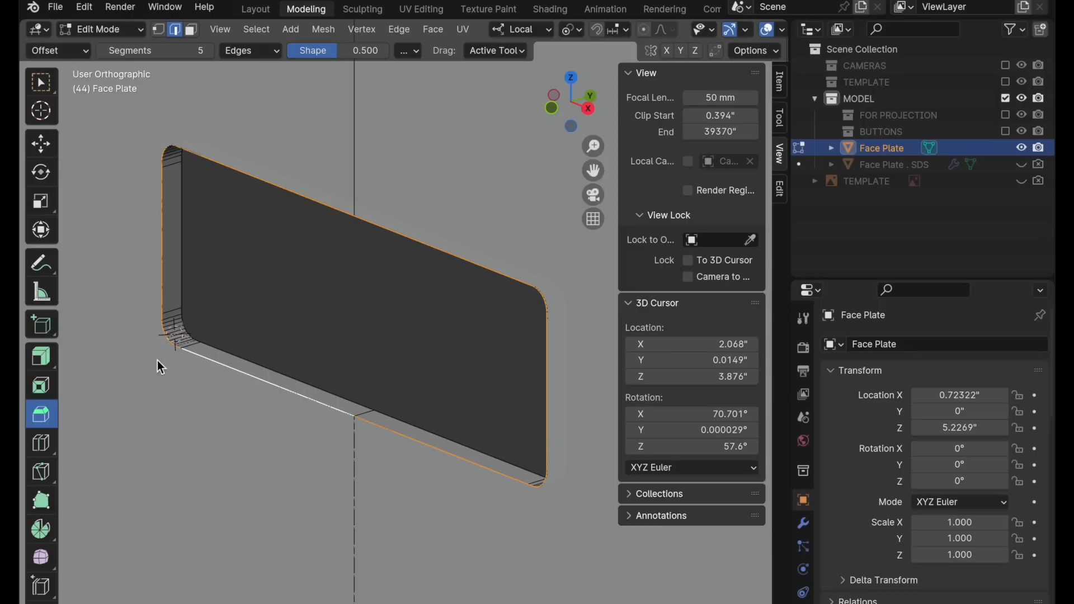
{"action": "middle_click_drag", "start_coordinate": [157, 360], "coordinate": [248, 237], "text": "ctrl"}
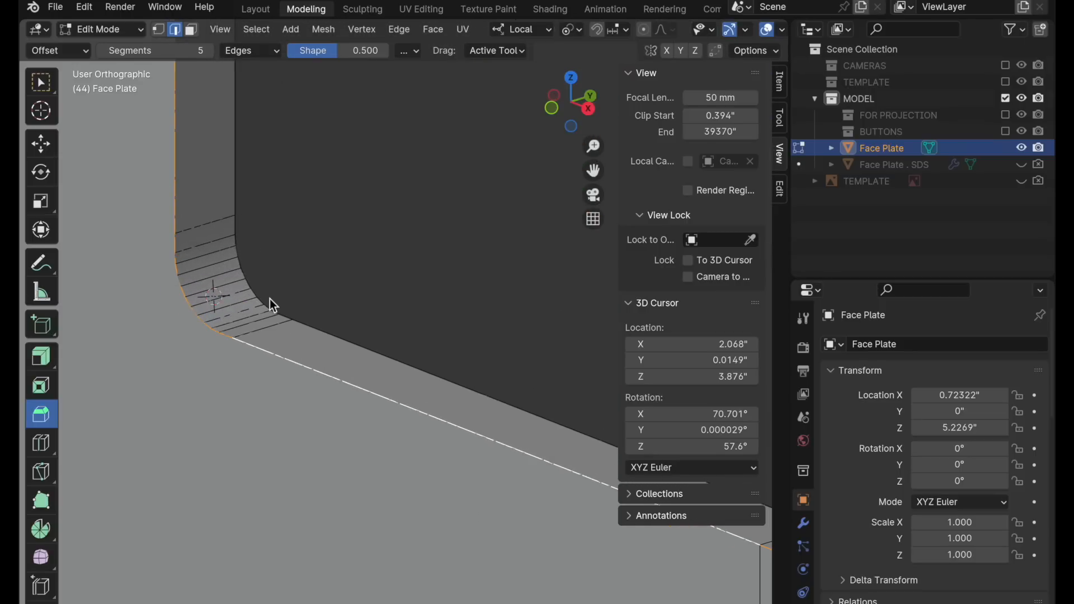
{"action": "left_click", "coordinate": [143, 54]}
{"action": "type", "text": "1"}
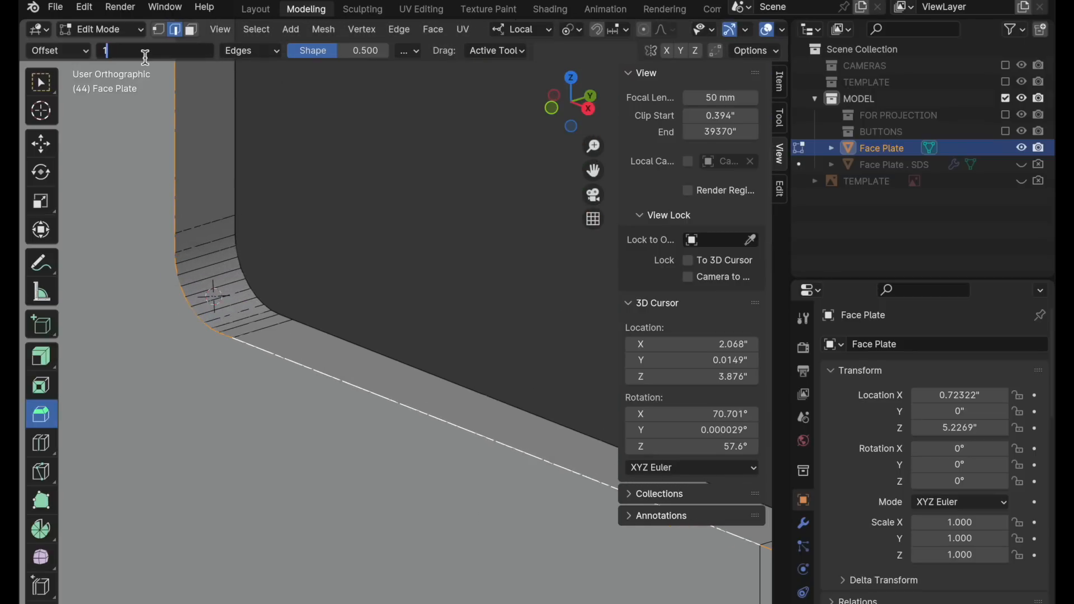
{"action": "key", "text": "Return"}
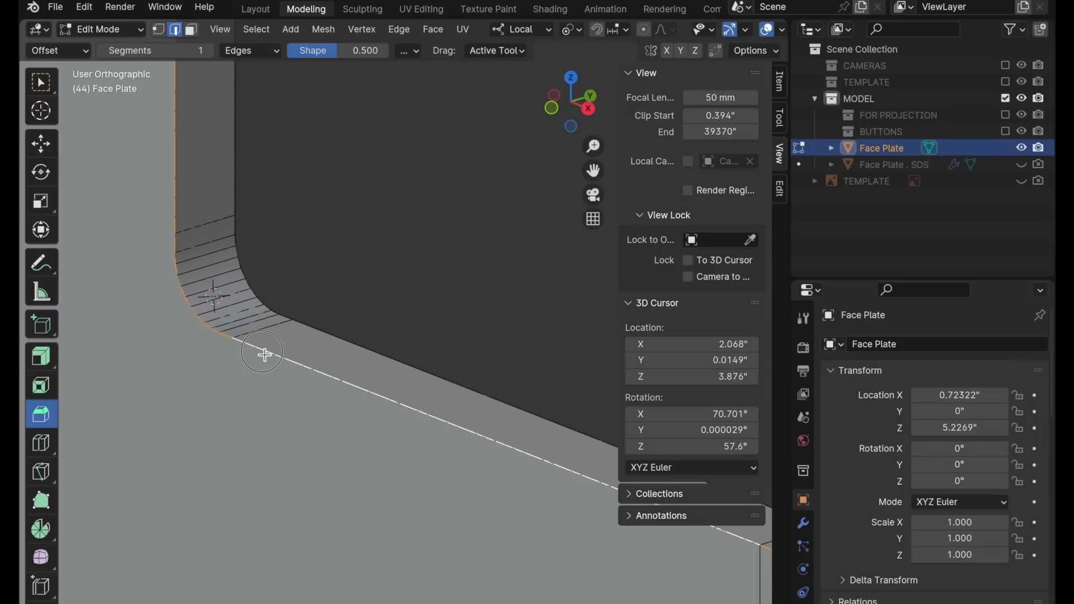
{"action": "left_click_drag", "start_coordinate": [264, 353], "coordinate": [236, 323]}
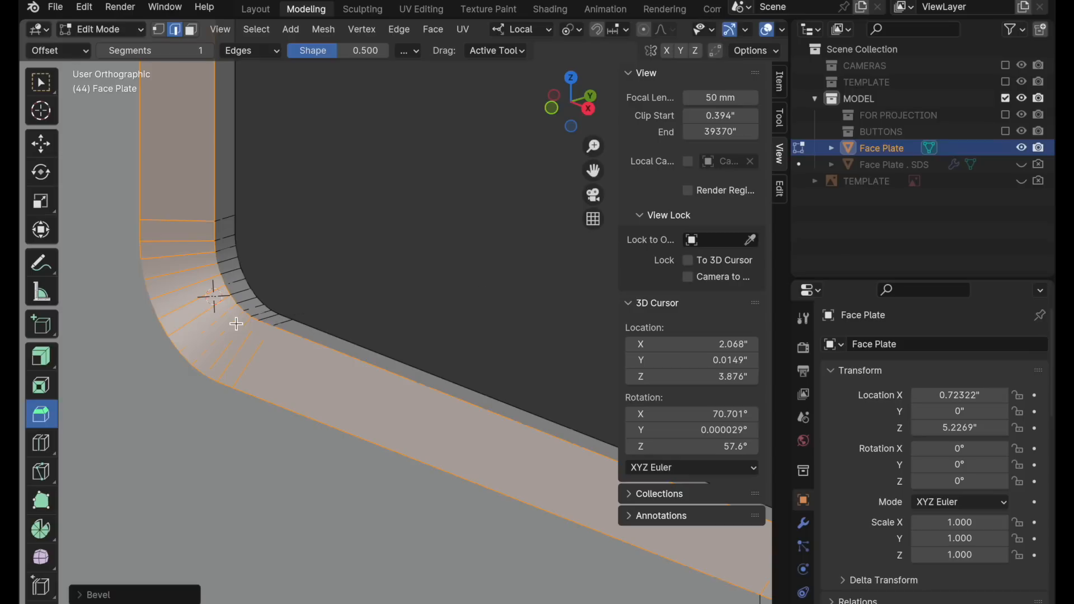
- Move the rectangular opening's back edge loop about 0.0056" along local Y to deepen the wall
{"action": "left_click", "coordinate": [300, 324], "text": "alt"}
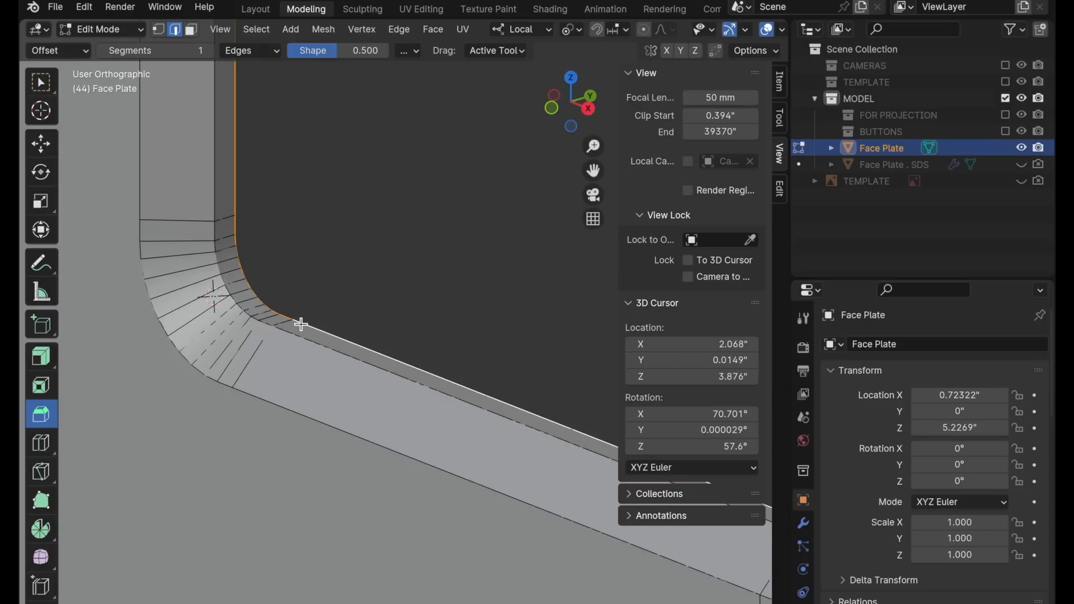
{"action": "key", "text": "g"}
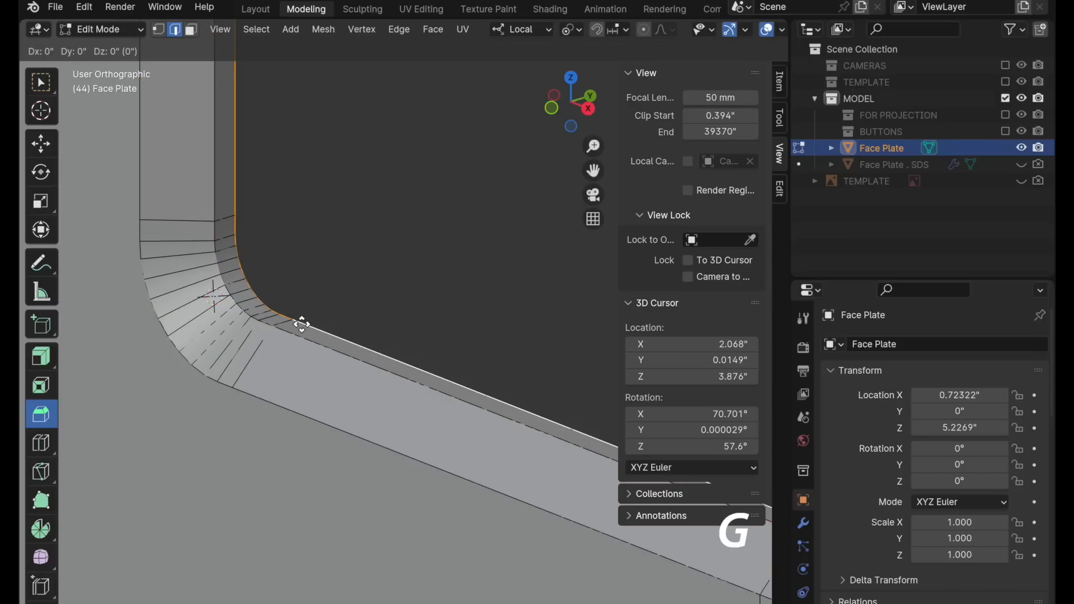
{"action": "key", "text": "y"}
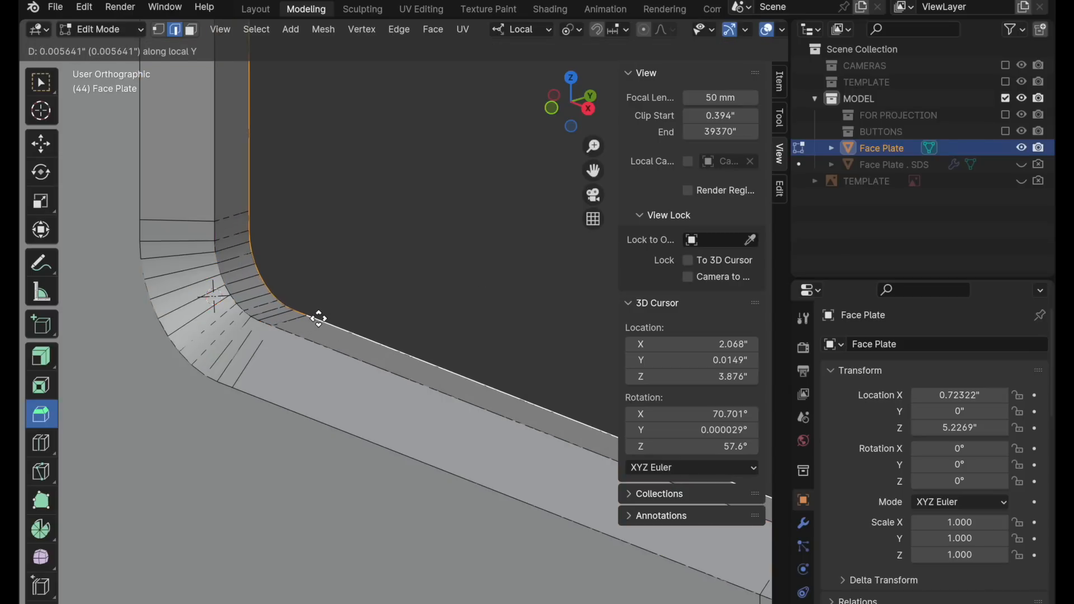
{"action": "left_click", "coordinate": [314, 313]}
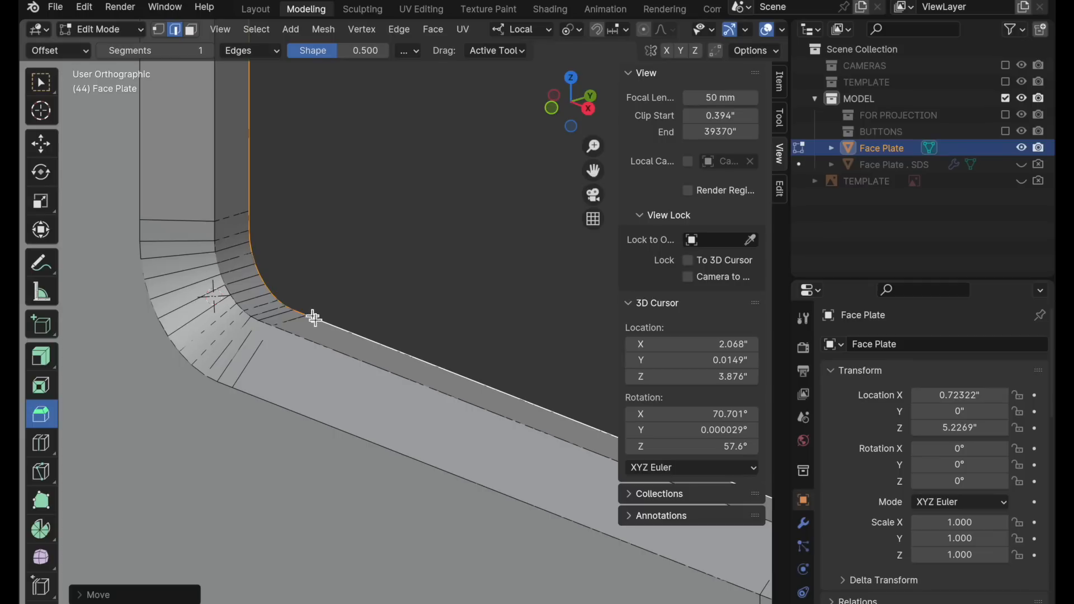
- Bevel the complete outer edge loop of the rectangular opening's angled rim with 2 segments and shape 1.000 to add holding loops
{"action": "left_click", "coordinate": [264, 404], "text": "alt"}
{"action": "scroll", "coordinate": [369, 414], "scroll_direction": "up", "scroll_amount": 4}
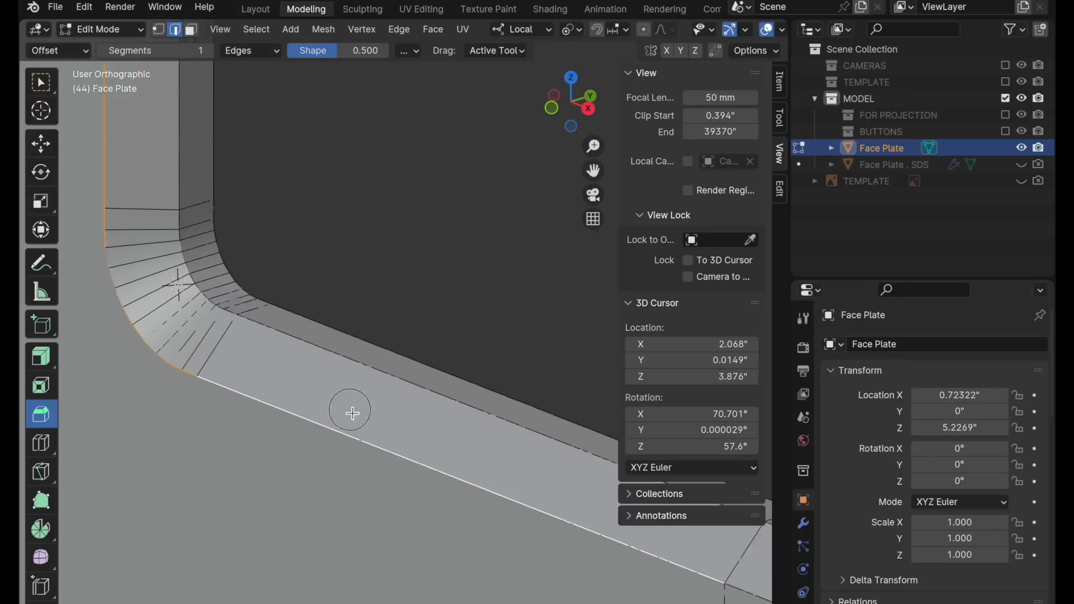
{"action": "left_click", "coordinate": [260, 401], "text": "shift"}
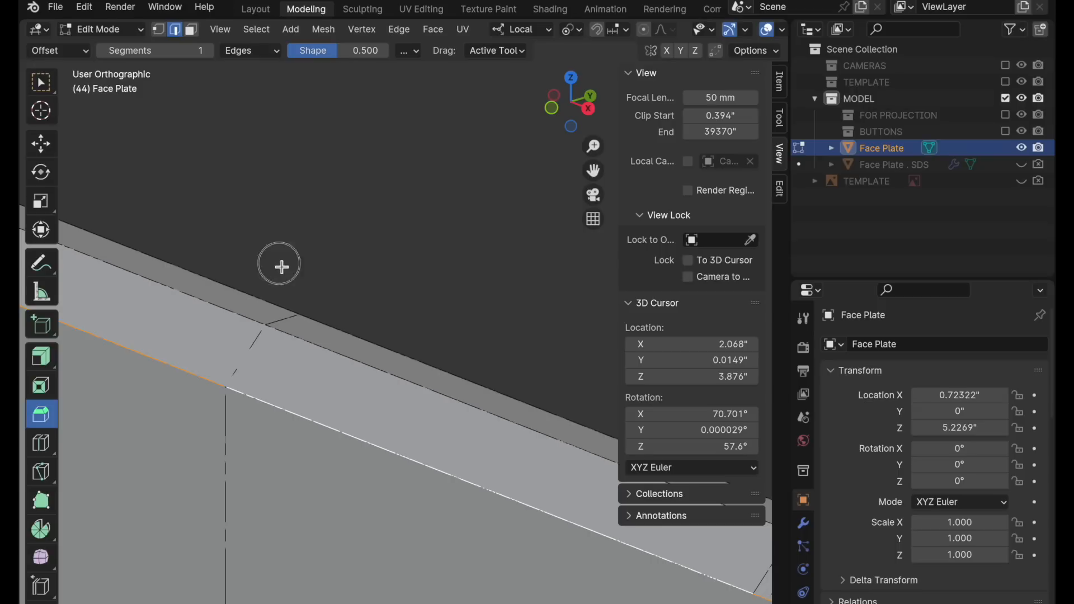
{"action": "scroll", "coordinate": [285, 269], "scroll_direction": "down", "scroll_amount": 3}
{"action": "middle_click_drag", "start_coordinate": [115, 139], "coordinate": [338, 316], "text": "shift"}
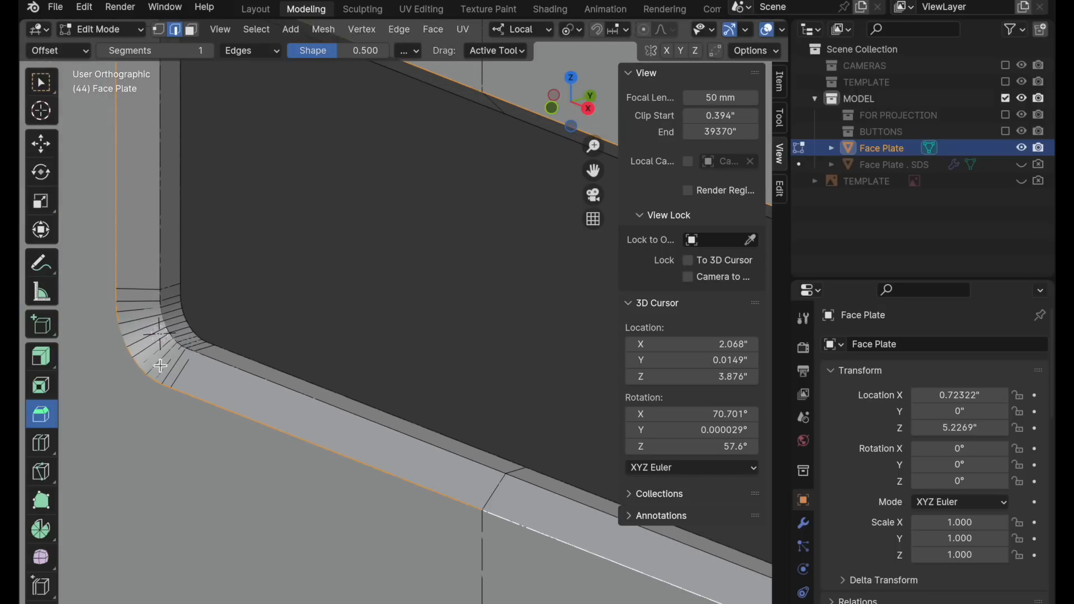
{"action": "scroll", "coordinate": [160, 365], "scroll_direction": "up", "scroll_amount": 2}
{"action": "middle_click_drag", "start_coordinate": [190, 344], "coordinate": [276, 377], "text": "shift"}
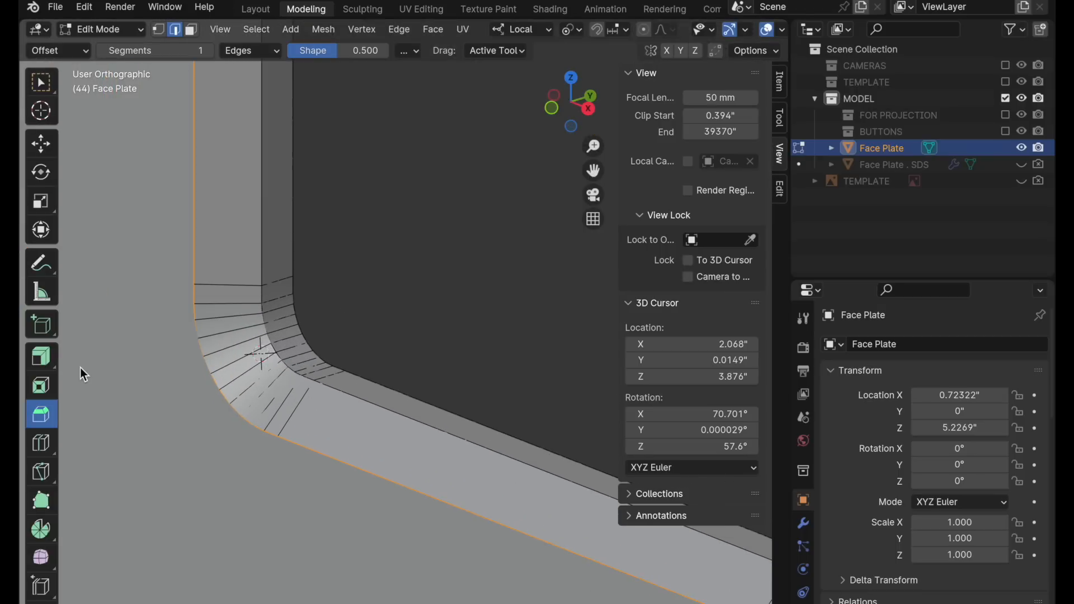
{"action": "left_click", "coordinate": [175, 50]}
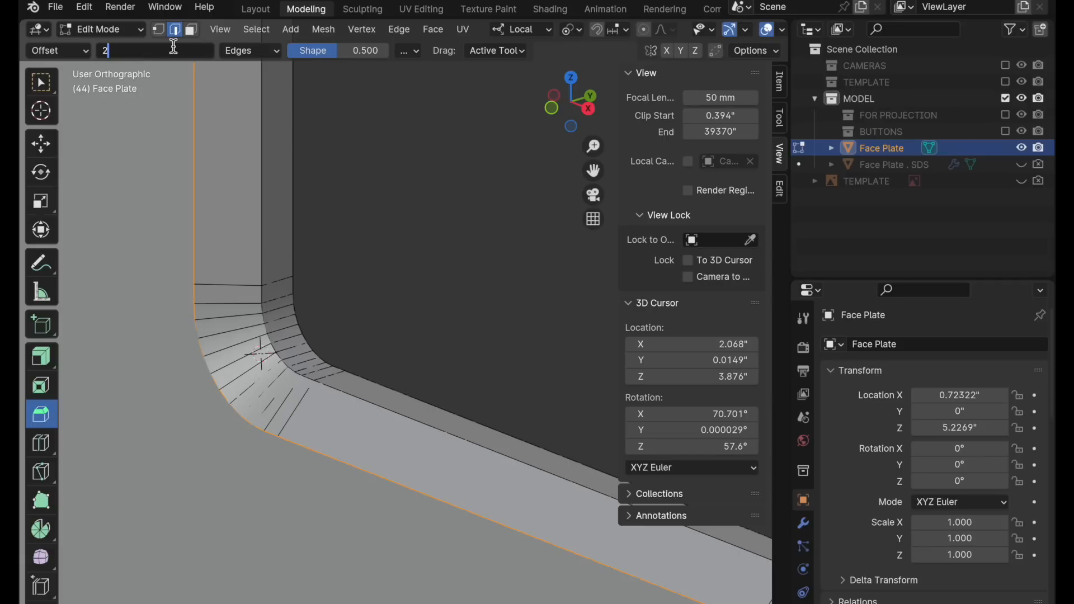
{"action": "type", "text": "2"}
{"action": "key", "text": "Return"}
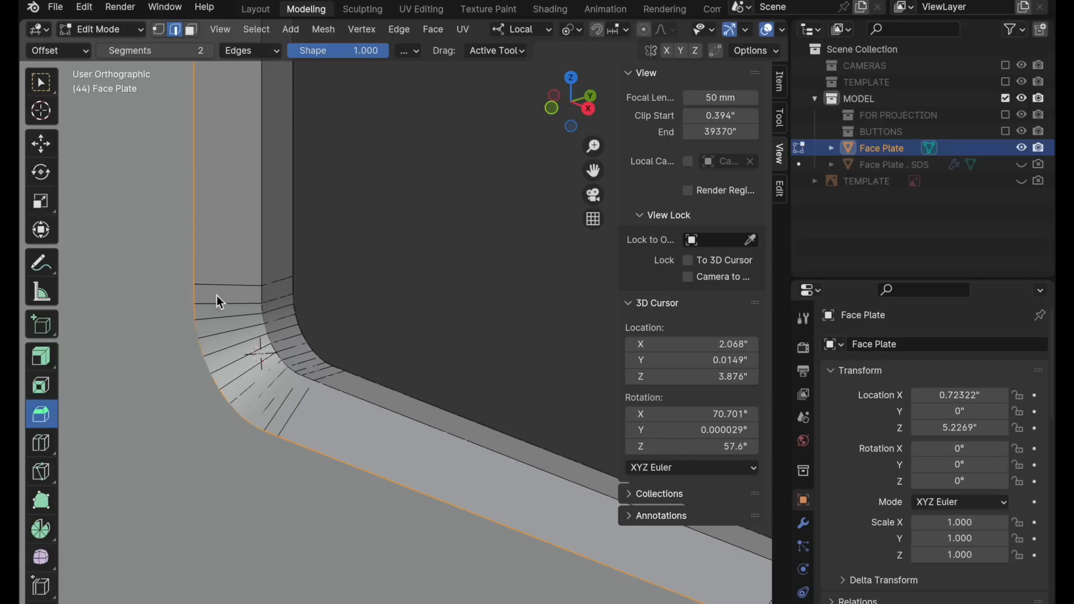
{"action": "left_click_drag", "start_coordinate": [194, 271], "coordinate": [190, 271]}
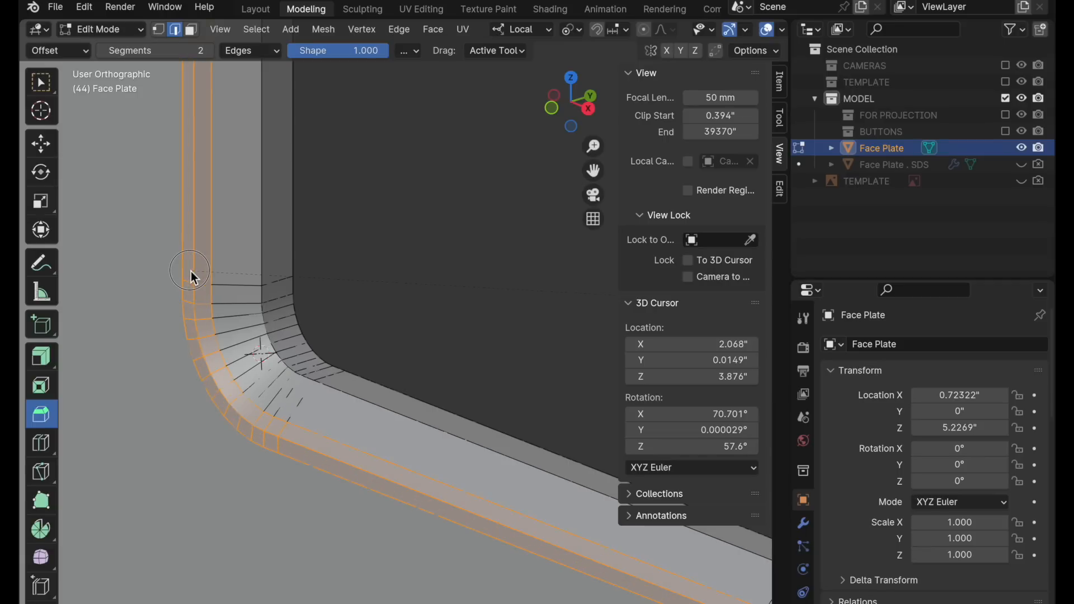
- Bevel the middle loop of the outer rim bevel with 5 segments and shape 0.500 to round that edge
{"action": "scroll", "coordinate": [291, 374], "scroll_direction": "up", "scroll_amount": 4}
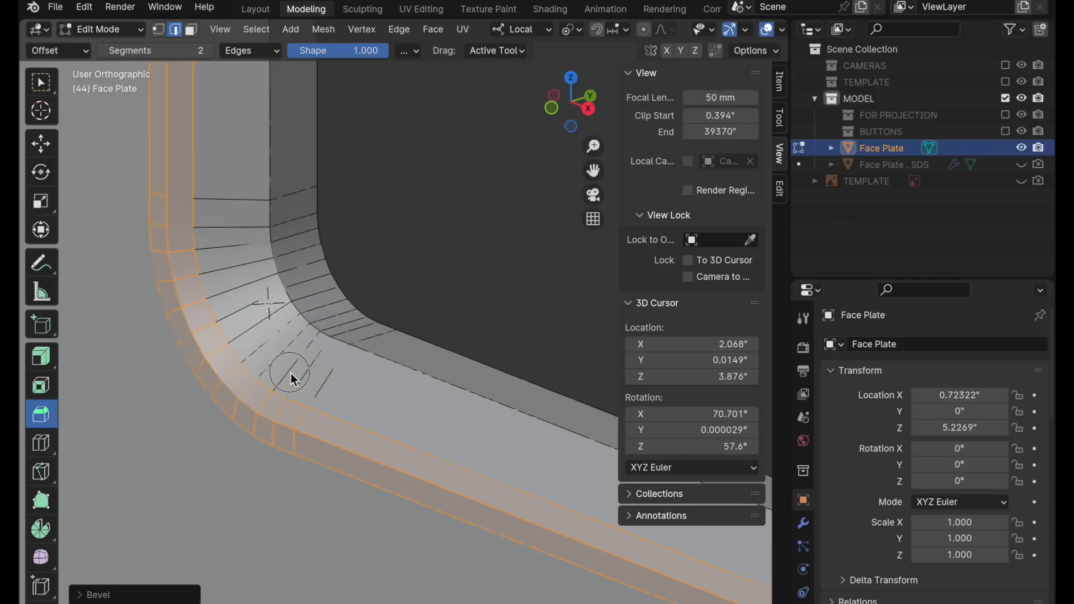
{"action": "left_click", "coordinate": [274, 396]}
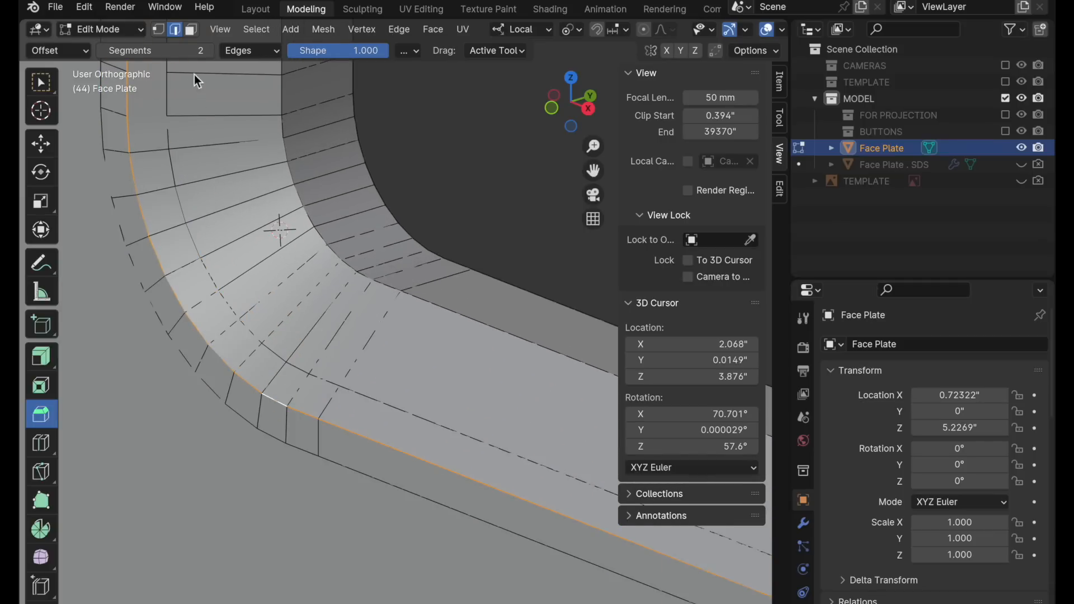
{"action": "left_click", "coordinate": [186, 51]}
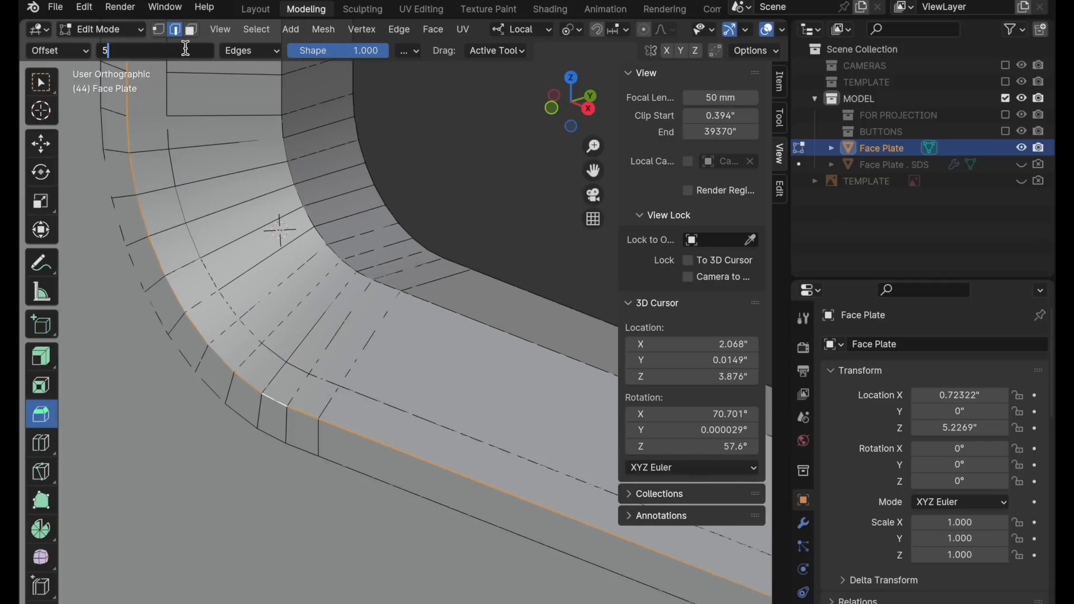
{"action": "key", "text": "Tab"}
{"action": "type", "text": ".5"}
{"action": "key", "text": "Return"}
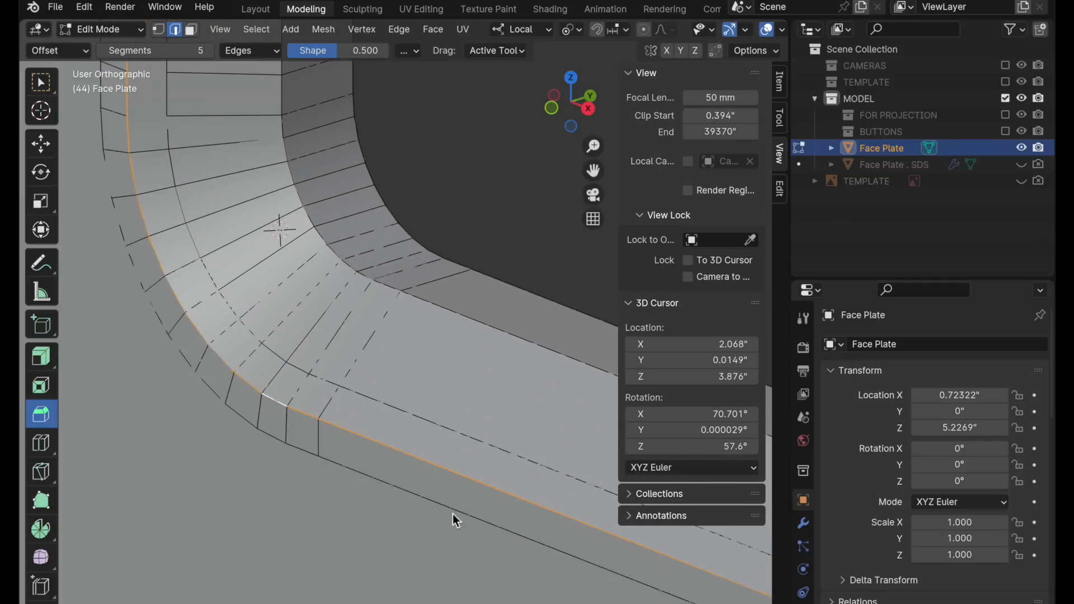
{"action": "left_click_drag", "start_coordinate": [309, 417], "coordinate": [298, 414]}
- Round the inner edge loop, where the angled rim meets the opening's wall, with the same 5-segment bevel
{"action": "left_click", "coordinate": [428, 300], "text": "alt"}
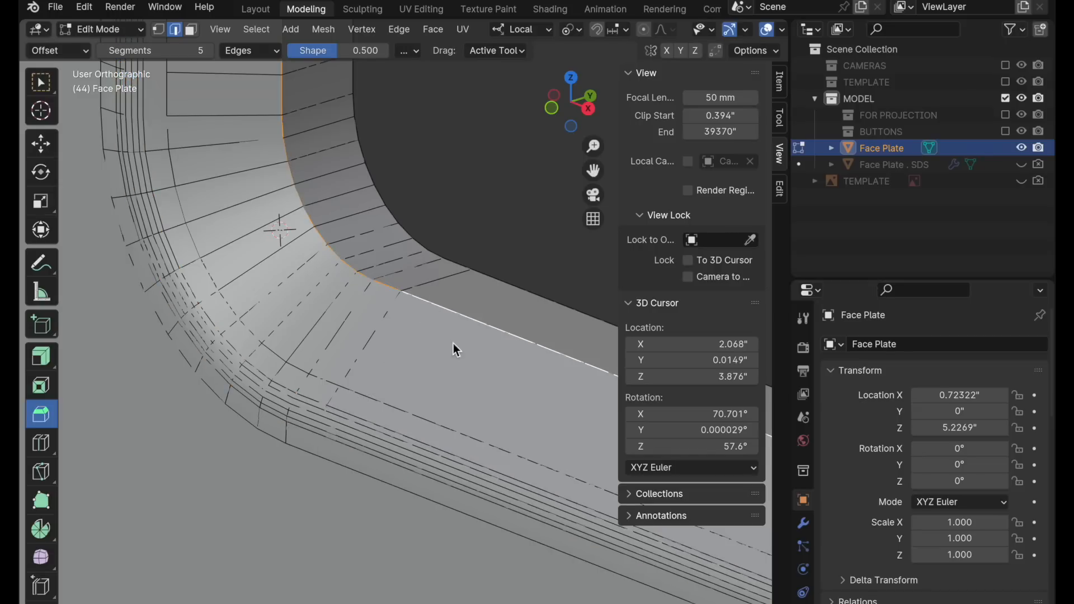
{"action": "middle_click_drag", "start_coordinate": [453, 344], "coordinate": [394, 405]}
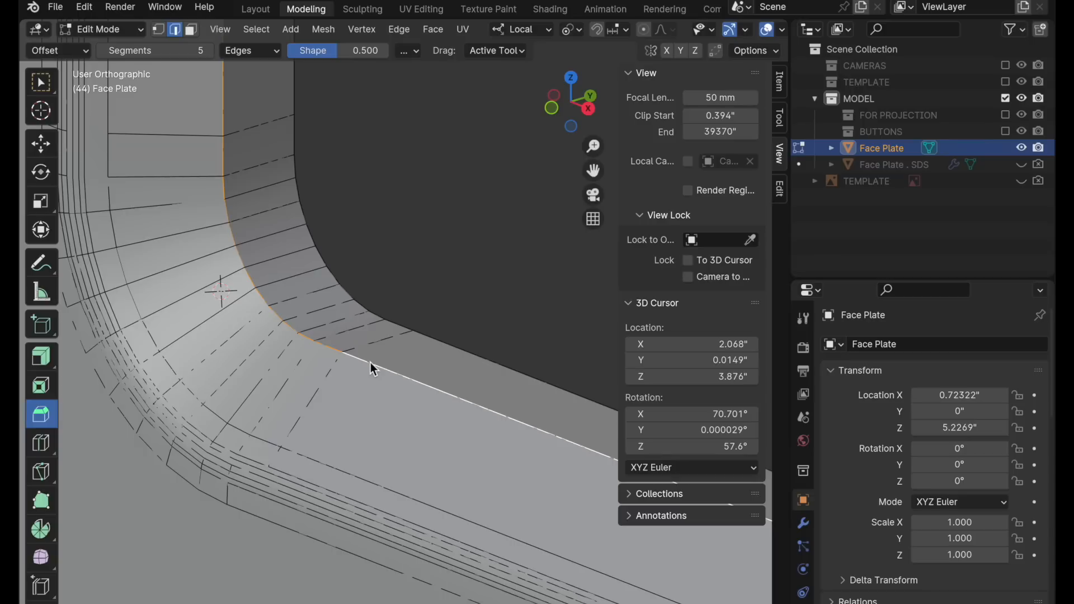
{"action": "left_click_drag", "start_coordinate": [370, 363], "coordinate": [359, 344]}
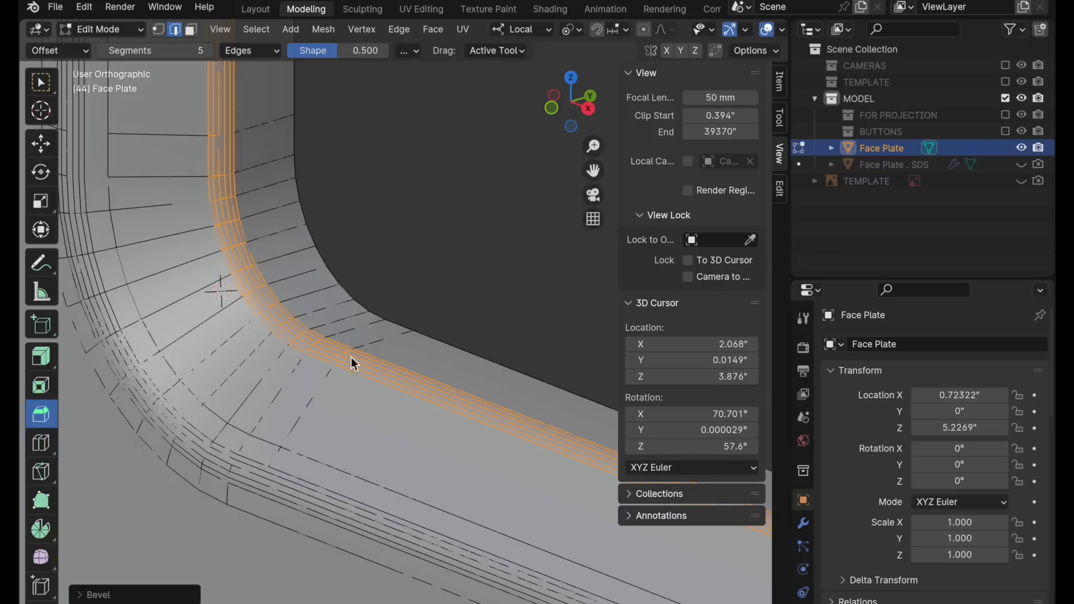
- Add a supporting loop cut close to each side of the rounded inner edge, on the angled rim and the wall
{"action": "left_click", "coordinate": [40, 442]}
{"action": "left_click_drag", "start_coordinate": [298, 407], "coordinate": [311, 376]}
{"action": "left_click_drag", "start_coordinate": [288, 280], "coordinate": [274, 290]}
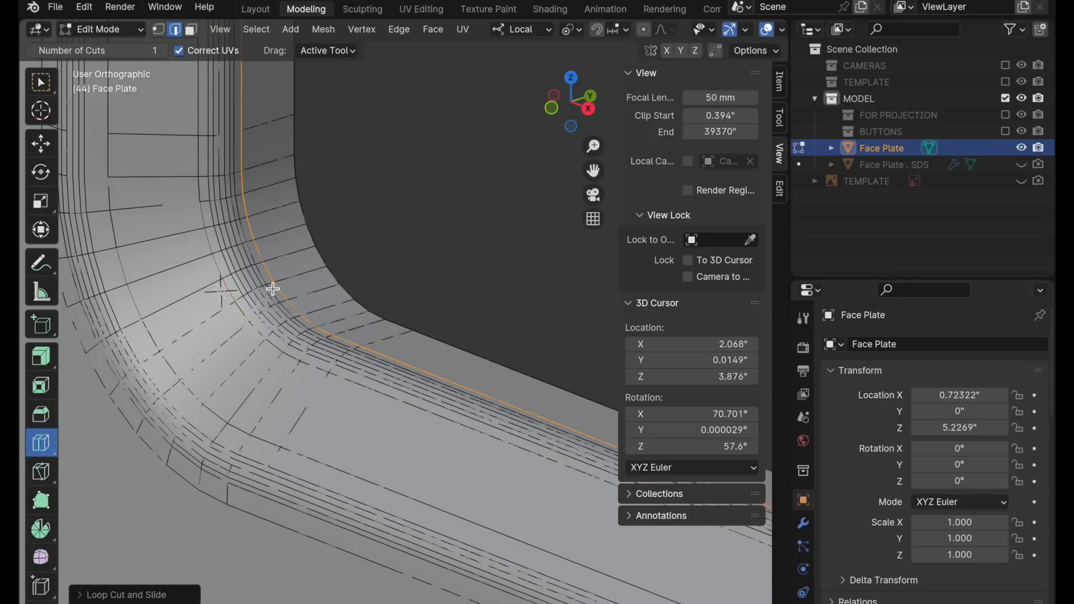
- In wireframe shading, edge-slide the angled rim's outer holding loop closer to the rounded outer edge and deselect it
{"action": "left_click", "coordinate": [40, 150]}
{"action": "left_click", "coordinate": [149, 337], "text": "alt"}
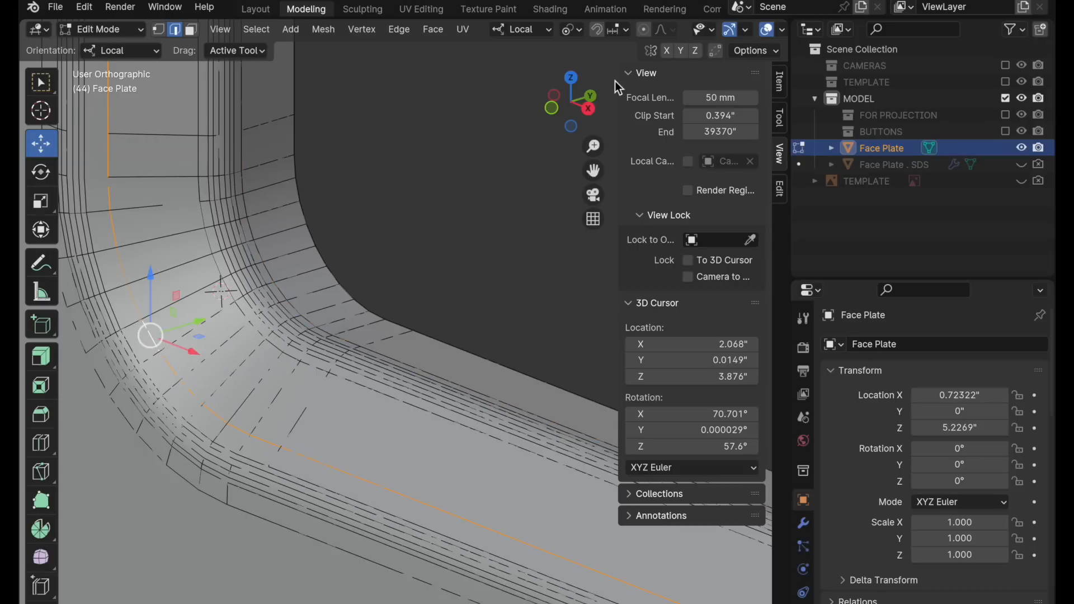
{"action": "scroll", "coordinate": [727, 32], "scroll_direction": "down", "scroll_amount": 3}
{"action": "left_click", "coordinate": [674, 29]}
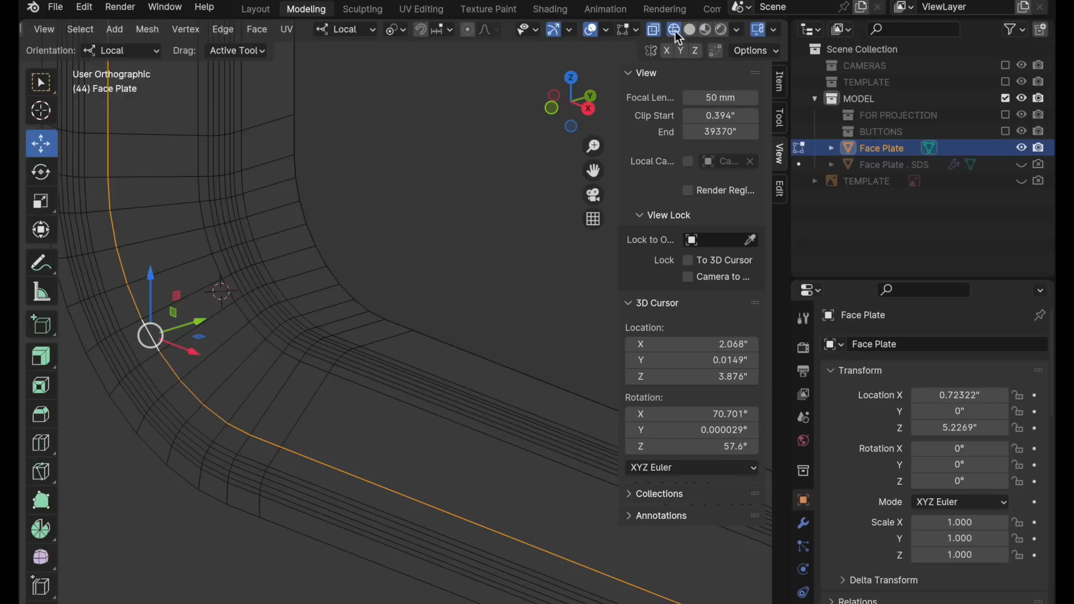
{"action": "middle_click_drag", "start_coordinate": [297, 421], "coordinate": [390, 382], "text": "shift"}
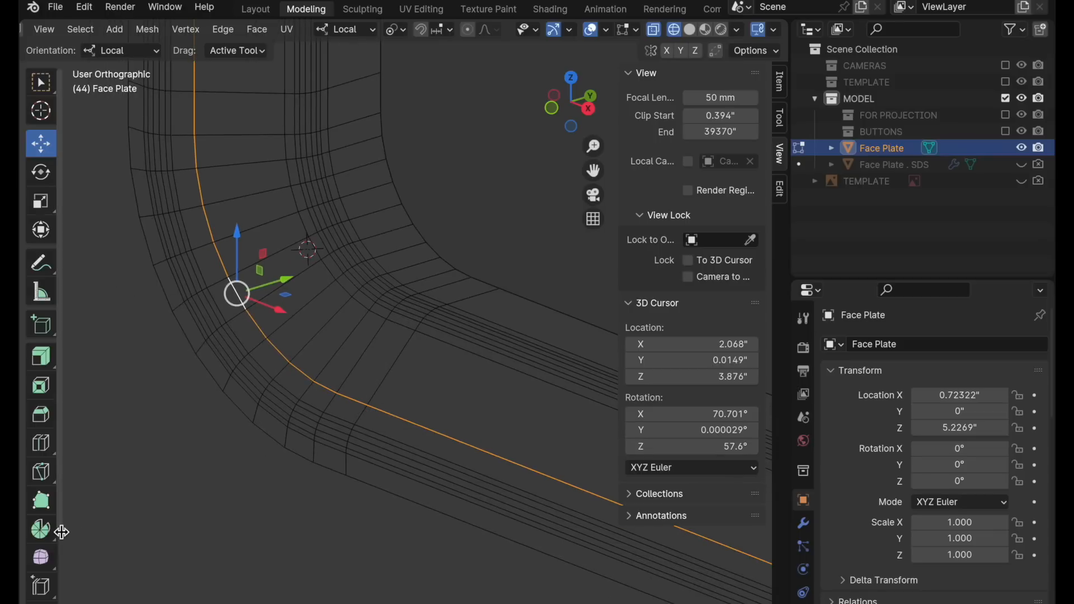
{"action": "scroll", "coordinate": [42, 532], "scroll_direction": "down", "scroll_amount": 3}
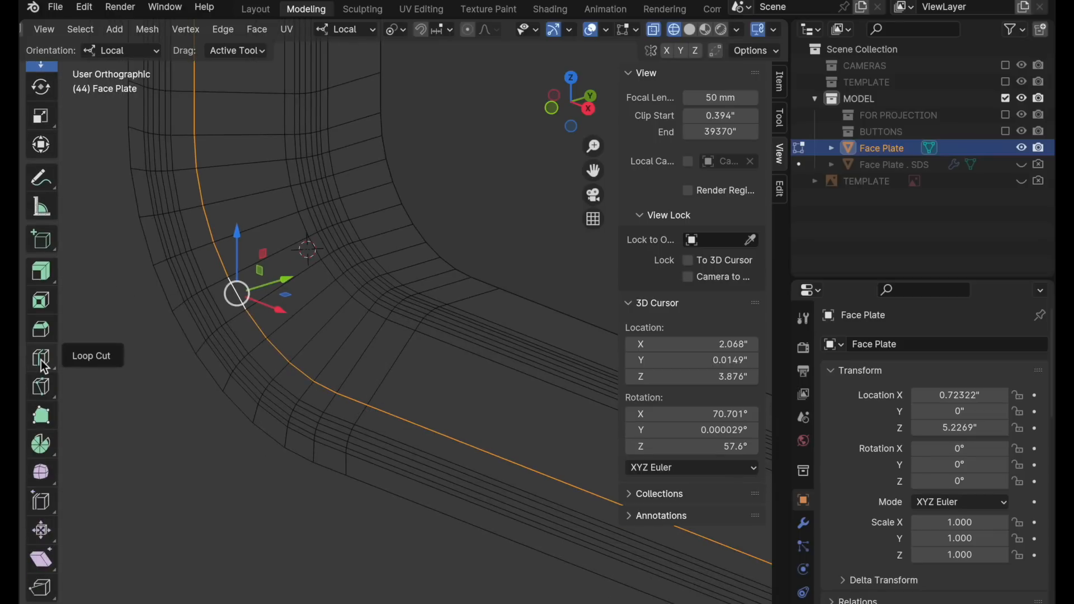
{"action": "left_click", "coordinate": [48, 513]}
{"action": "left_click_drag", "start_coordinate": [307, 376], "coordinate": [282, 390]}
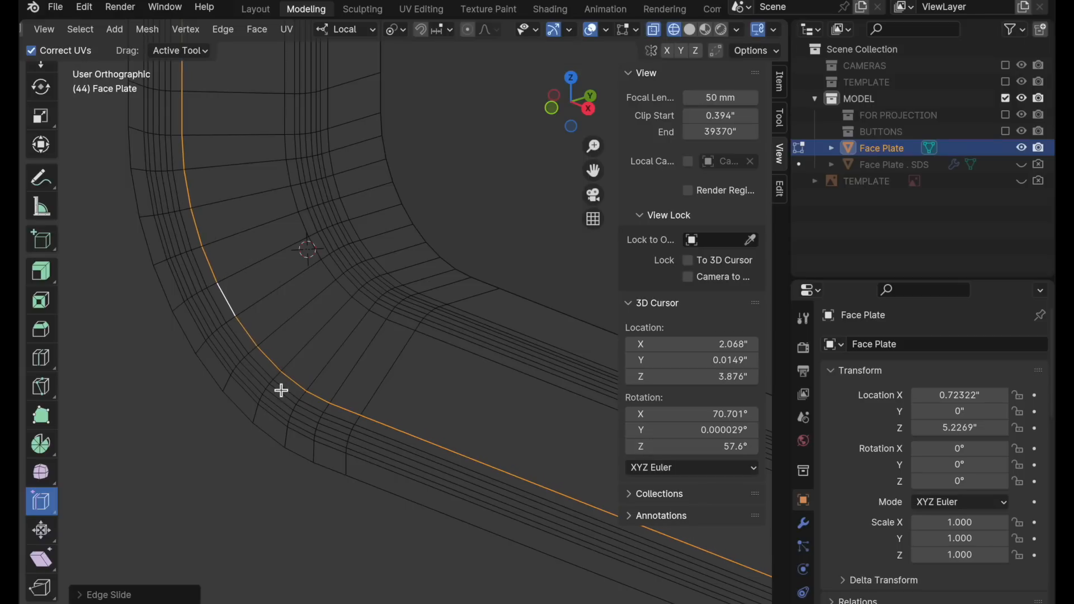
{"action": "left_click", "coordinate": [454, 197]}
- Examine the finished rectangular opening in Object Mode with solid shading and nothing selected
{"action": "scroll", "coordinate": [427, 219], "scroll_direction": "down", "scroll_amount": 12}
{"action": "middle_click_drag", "start_coordinate": [450, 284], "coordinate": [288, 358], "text": "shift"}
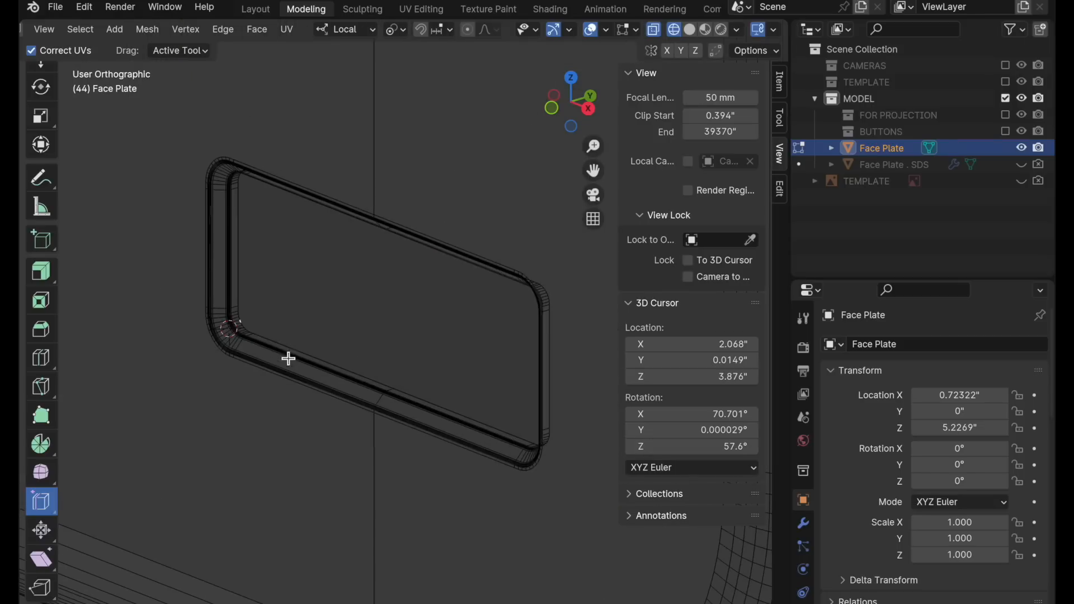
{"action": "scroll", "coordinate": [330, 334], "scroll_direction": "down", "scroll_amount": 1}
{"action": "middle_click_drag", "start_coordinate": [367, 367], "coordinate": [370, 342]}
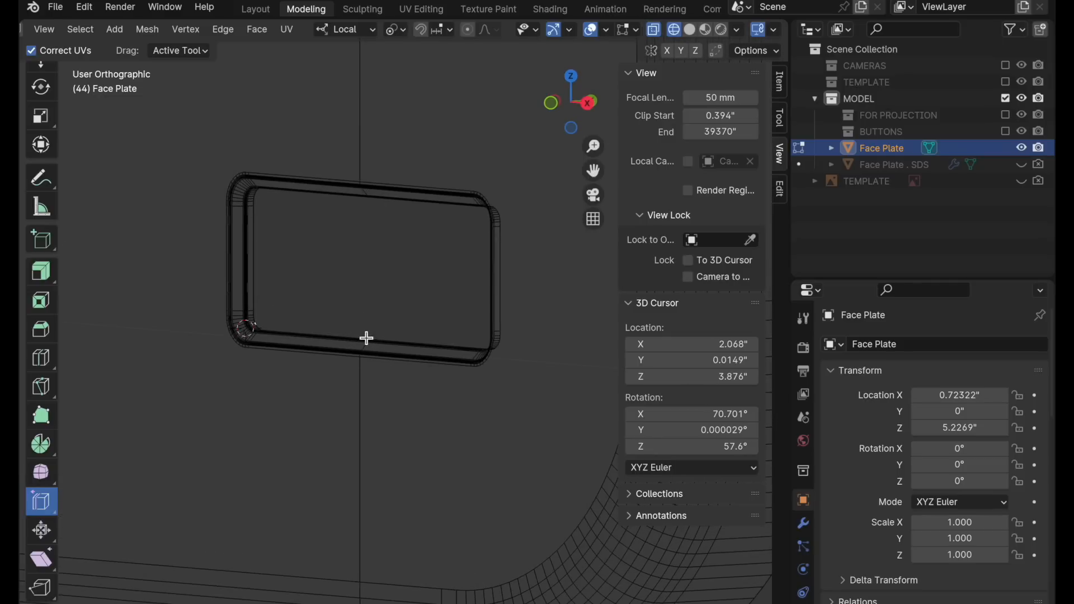
{"action": "left_click", "coordinate": [691, 33]}
{"action": "key", "text": "Tab"}
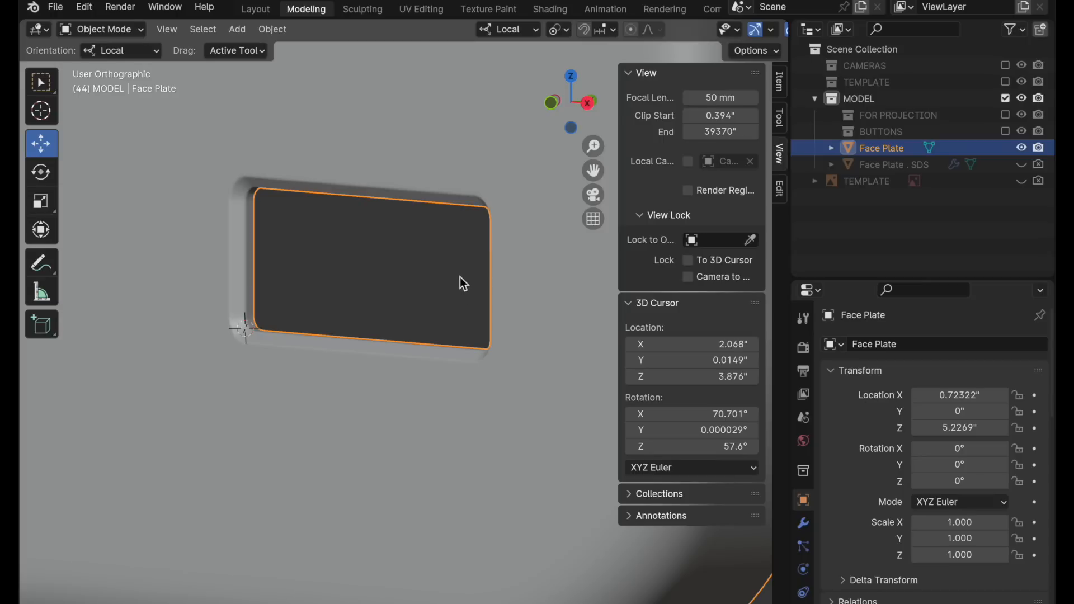
{"action": "key", "text": "alt+a"}
{"action": "middle_click_drag", "start_coordinate": [451, 304], "coordinate": [441, 342]}
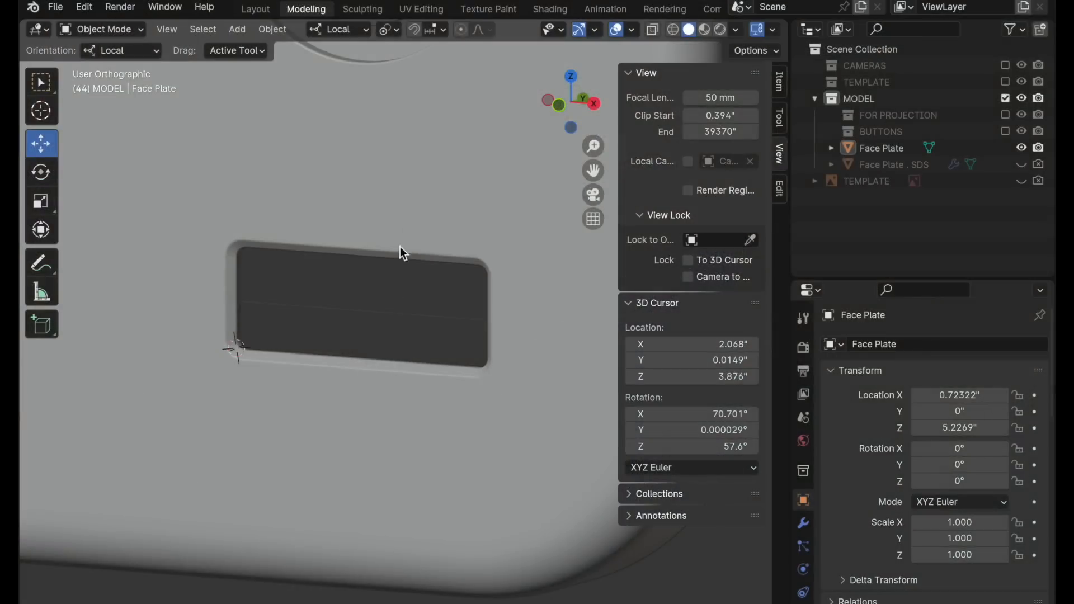
- In wireframe shading, select the Face Plate and enter Edit Mode at the small rectangular opening
{"action": "scroll", "coordinate": [400, 250], "scroll_direction": "up", "scroll_amount": 5, "text": "shift"}
{"action": "scroll", "coordinate": [406, 251], "scroll_direction": "up", "scroll_amount": 10, "text": "shift"}
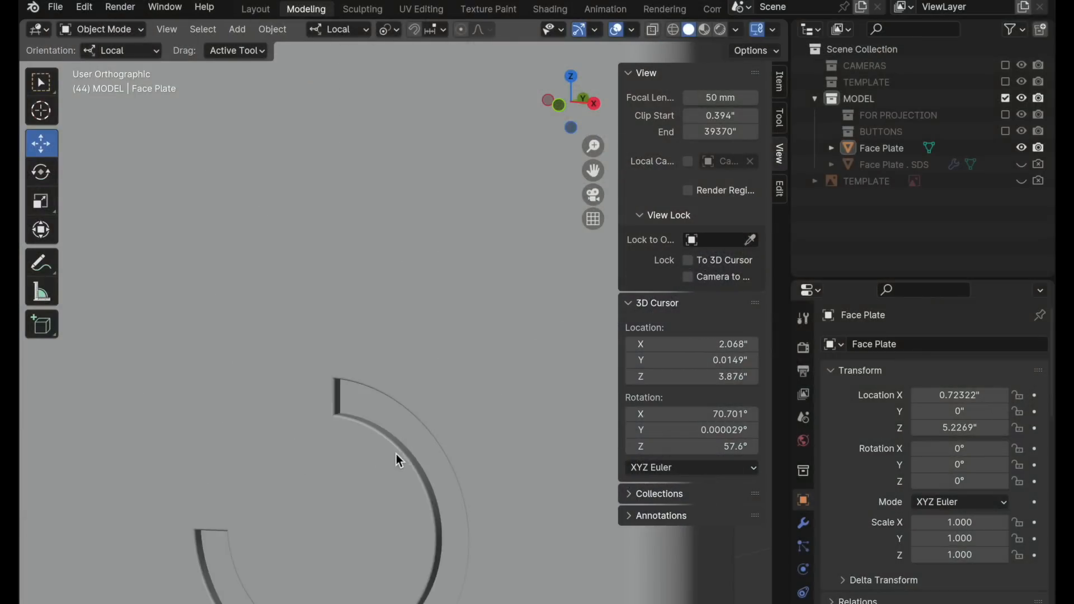
{"action": "key", "text": "shift+z"}
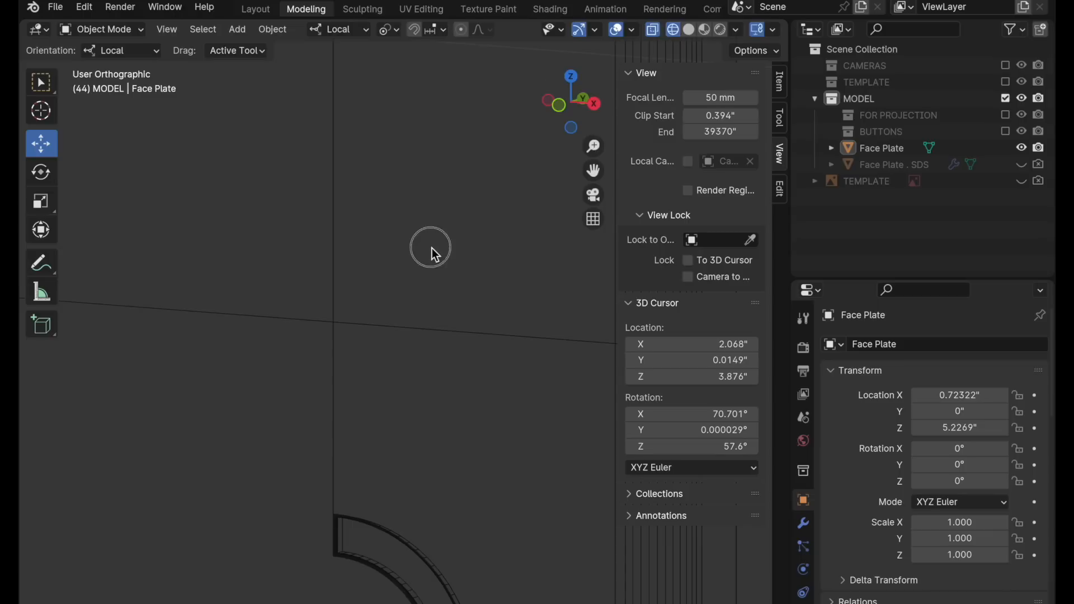
{"action": "scroll", "coordinate": [432, 269], "scroll_direction": "up", "scroll_amount": 5, "text": "shift"}
{"action": "scroll", "coordinate": [427, 336], "scroll_direction": "up", "scroll_amount": 6, "text": "shift"}
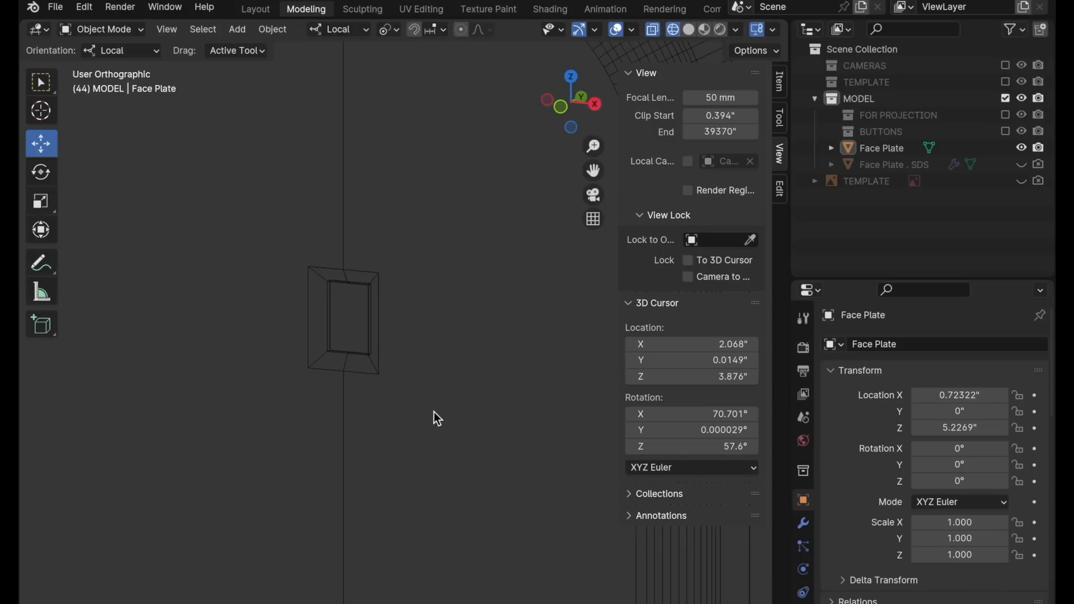
{"action": "scroll", "coordinate": [380, 257], "scroll_direction": "up", "scroll_amount": 3}
{"action": "scroll", "coordinate": [380, 258], "scroll_direction": "up", "scroll_amount": 4}
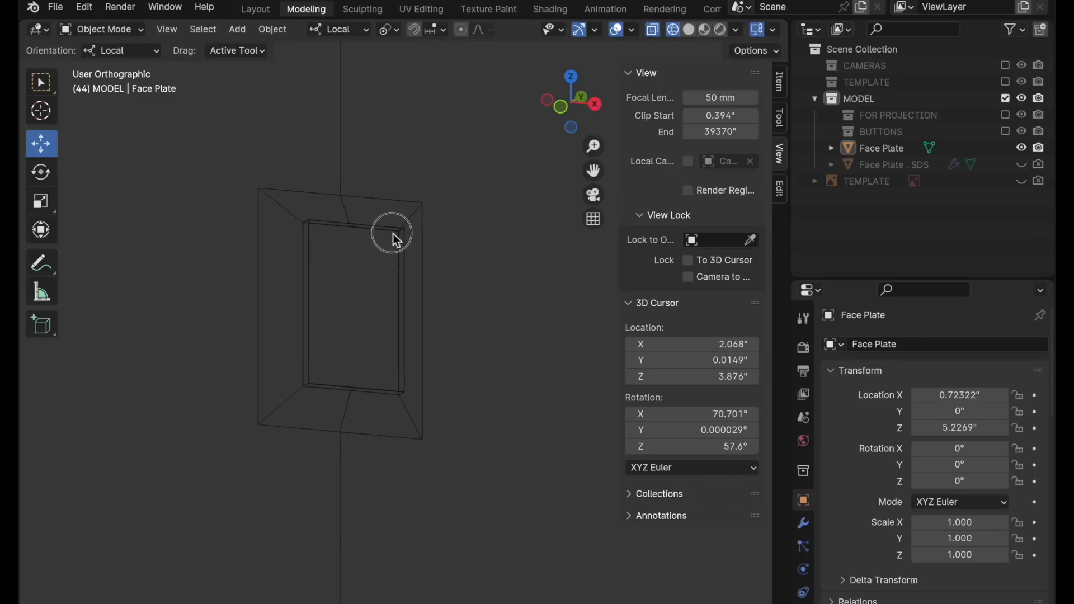
{"action": "left_click", "coordinate": [399, 221]}
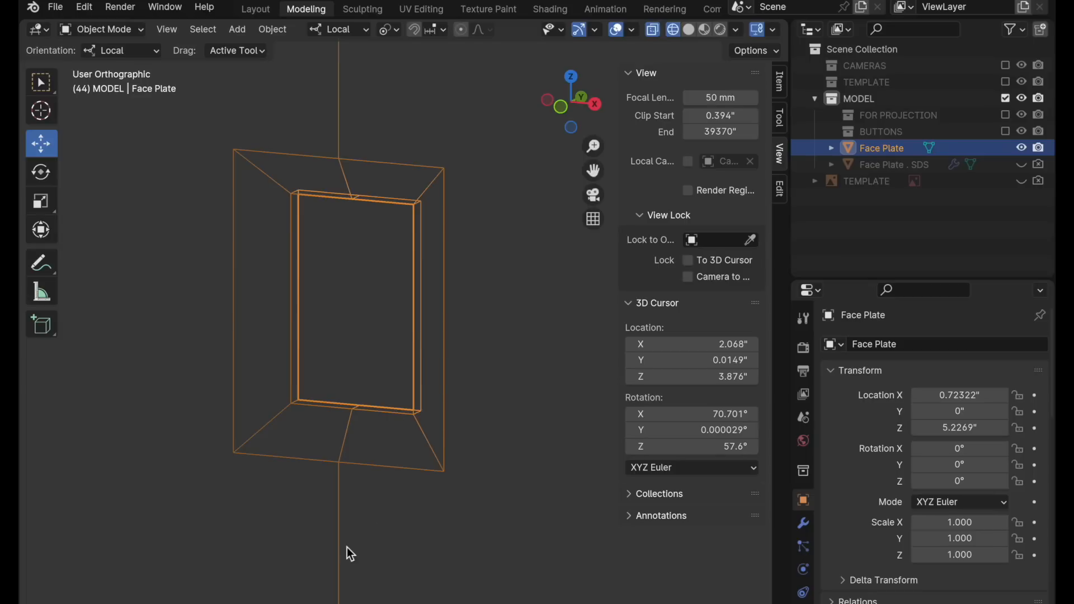
{"action": "key", "text": "Tab"}
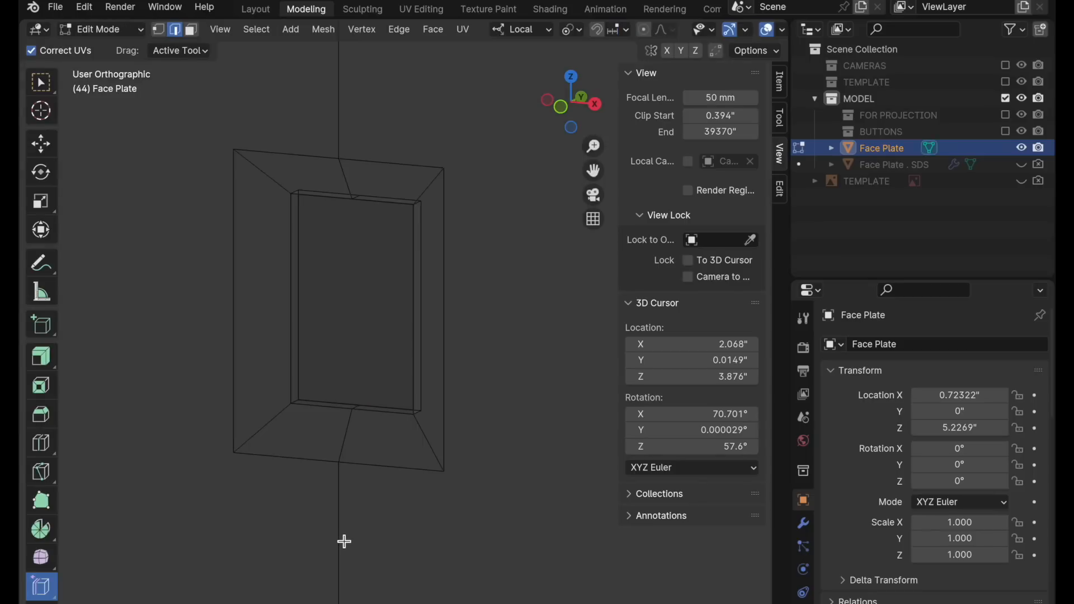
- Select the small opening's entire outer edge loop and bevel it with 2 segments and a shape of 1.0 to add holding loops
{"action": "left_click", "coordinate": [309, 460], "text": "alt"}
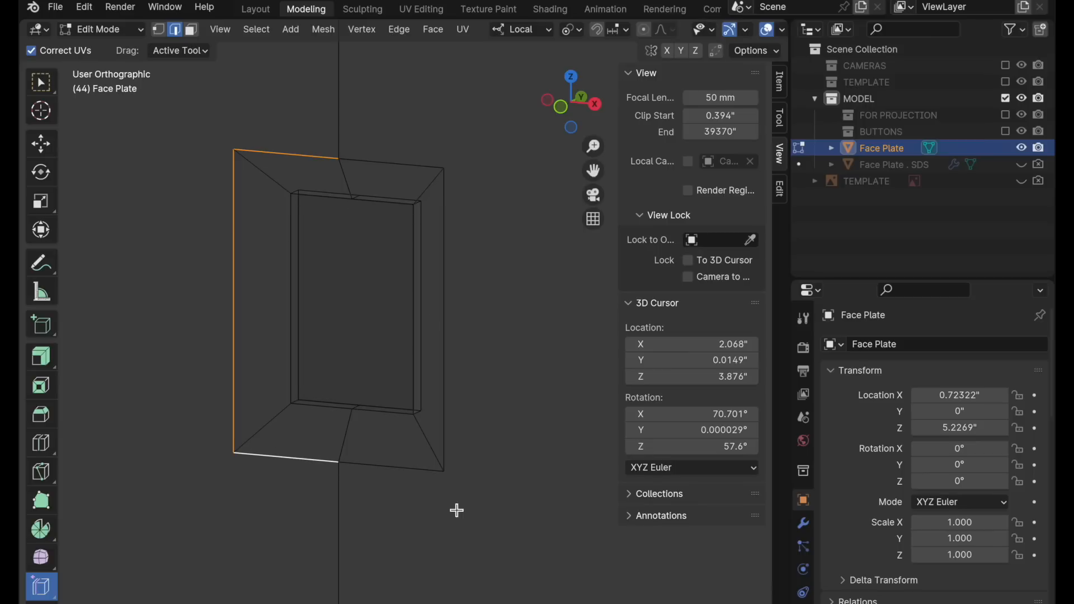
{"action": "left_click", "coordinate": [409, 469], "text": "alt+shift"}
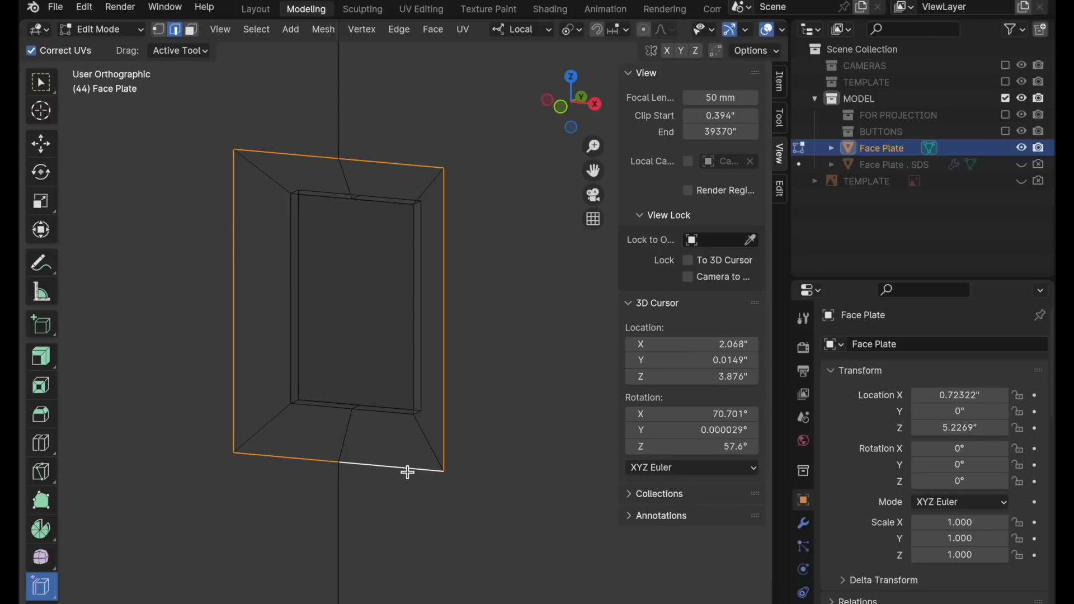
{"action": "scroll", "coordinate": [335, 364], "scroll_direction": "up", "scroll_amount": 5}
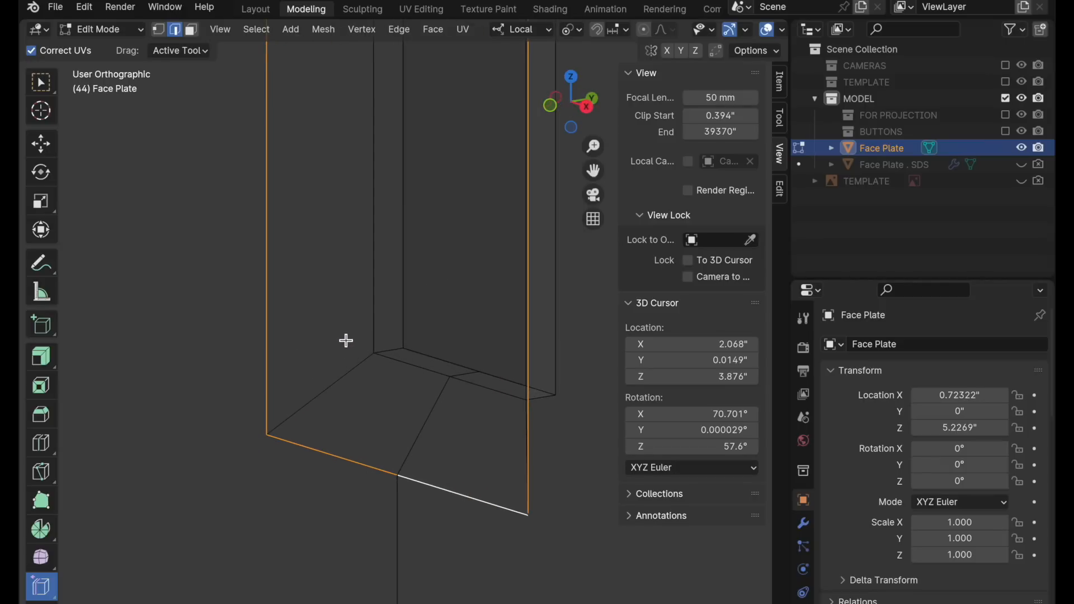
{"action": "left_click", "coordinate": [40, 414]}
{"action": "left_click", "coordinate": [179, 54]}
{"action": "type", "text": "2"}
{"action": "key", "text": "Return"}
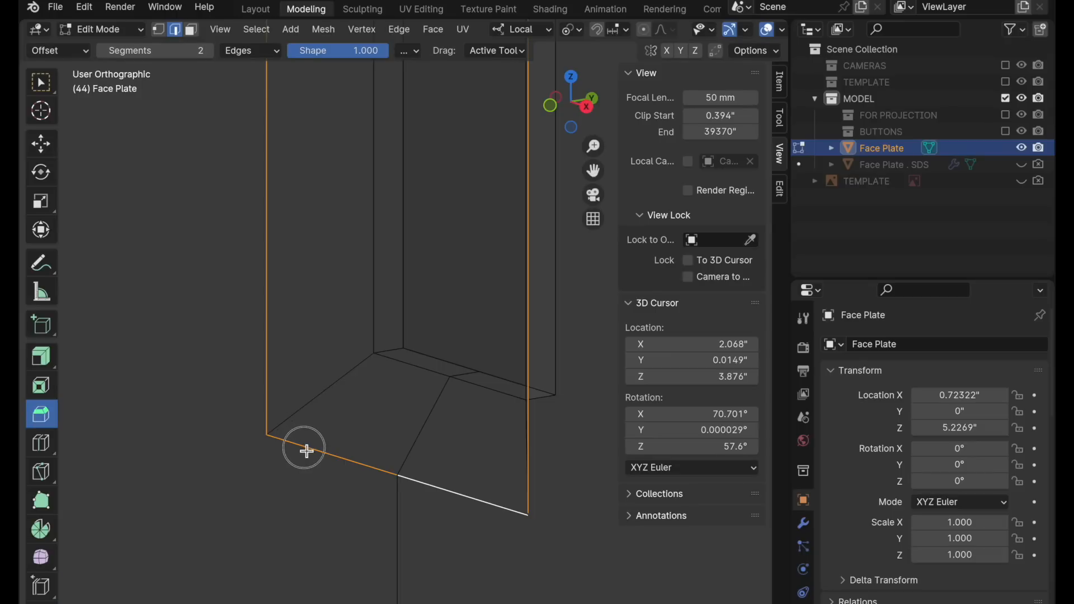
{"action": "left_click_drag", "start_coordinate": [305, 448], "coordinate": [280, 446]}
- Round the middle loop of the small opening's outer edge with a bevel of 4 segments and shape 0.5, staying inside the holding loops
{"action": "left_click", "coordinate": [288, 447]}
{"action": "left_click", "coordinate": [288, 447], "text": "alt"}
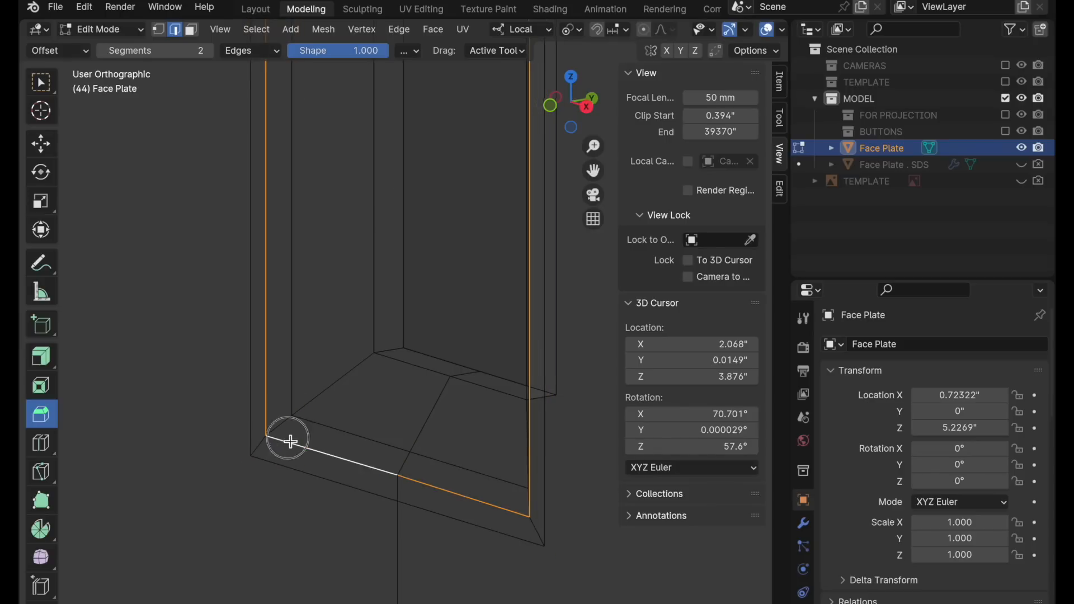
{"action": "scroll", "coordinate": [287, 439], "scroll_direction": "up", "scroll_amount": 3}
{"action": "left_click", "coordinate": [191, 51]}
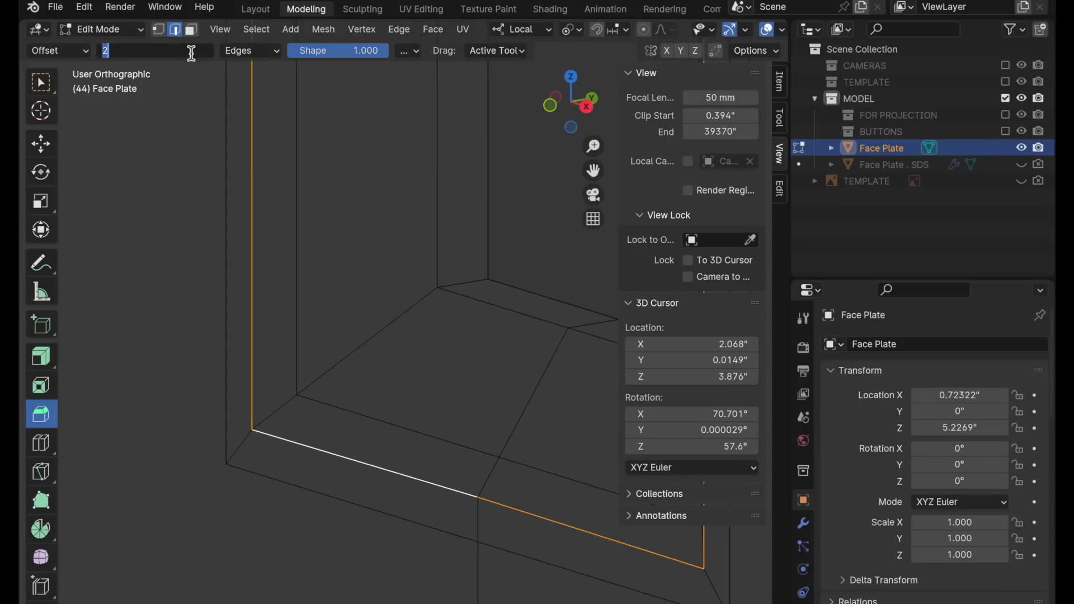
{"action": "type", "text": "4"}
{"action": "key", "text": "Tab"}
{"action": "key", "text": "BackSpace"}
{"action": "type", "text": ".5"}
{"action": "key", "text": "Return"}
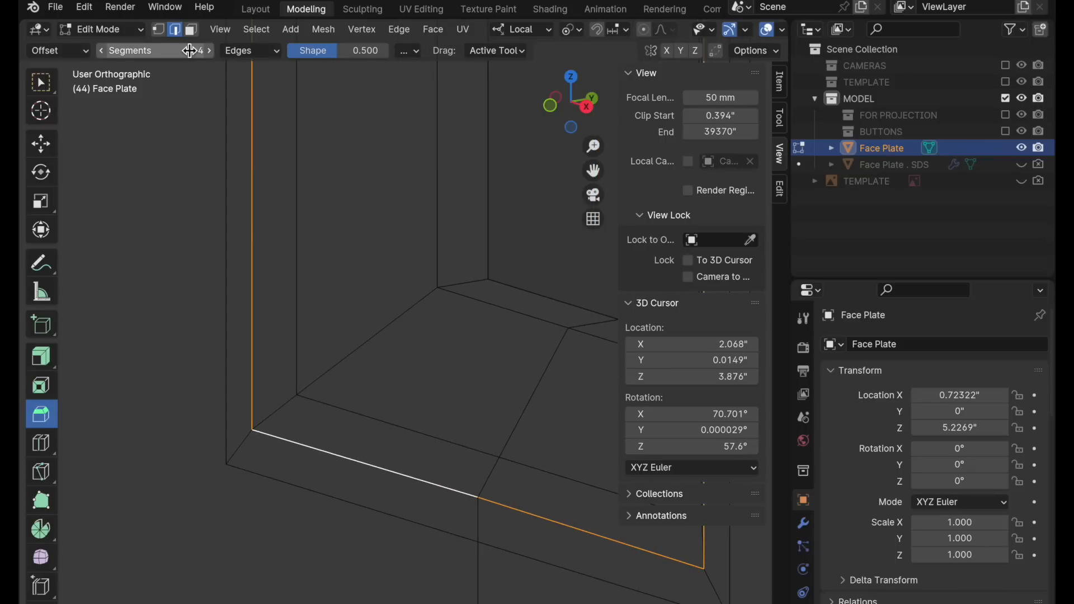
{"action": "mouse_move", "coordinate": [302, 447]}
{"action": "left_mouse_down"}
{"action": "mouse_move", "coordinate": [312, 455]}
{"action": "mouse_move", "coordinate": [292, 447]}
{"action": "mouse_move", "coordinate": [283, 460]}
{"action": "mouse_move", "coordinate": [287, 452]}
{"action": "left_mouse_up"}
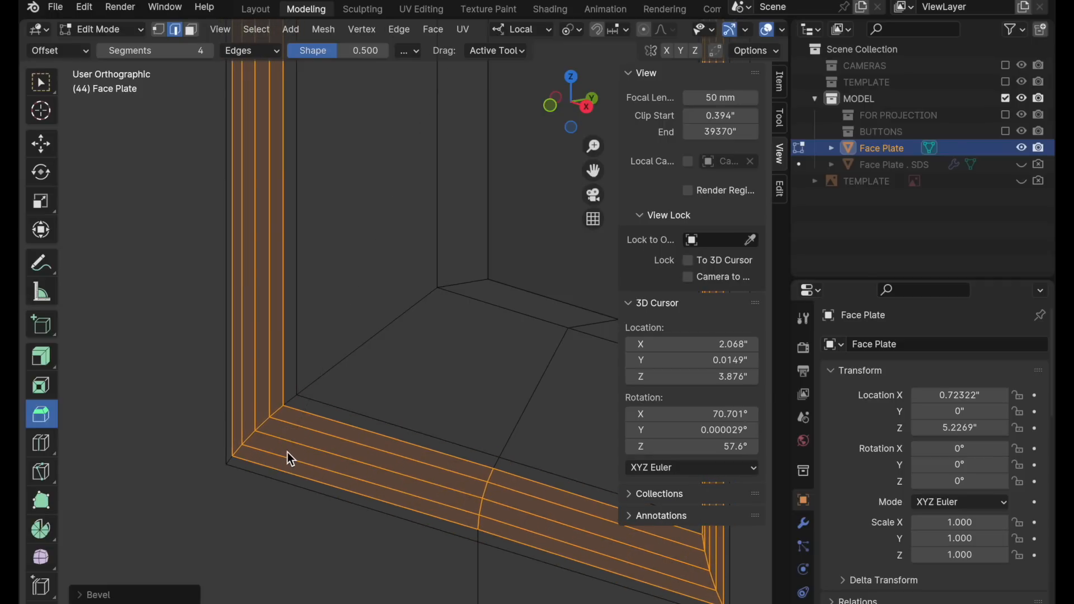
- Examine the small opening's rounded rim and corners from the front in Object Mode with solid shading
{"action": "left_click", "coordinate": [550, 107]}
{"action": "scroll", "coordinate": [421, 230], "scroll_direction": "down", "scroll_amount": 4}
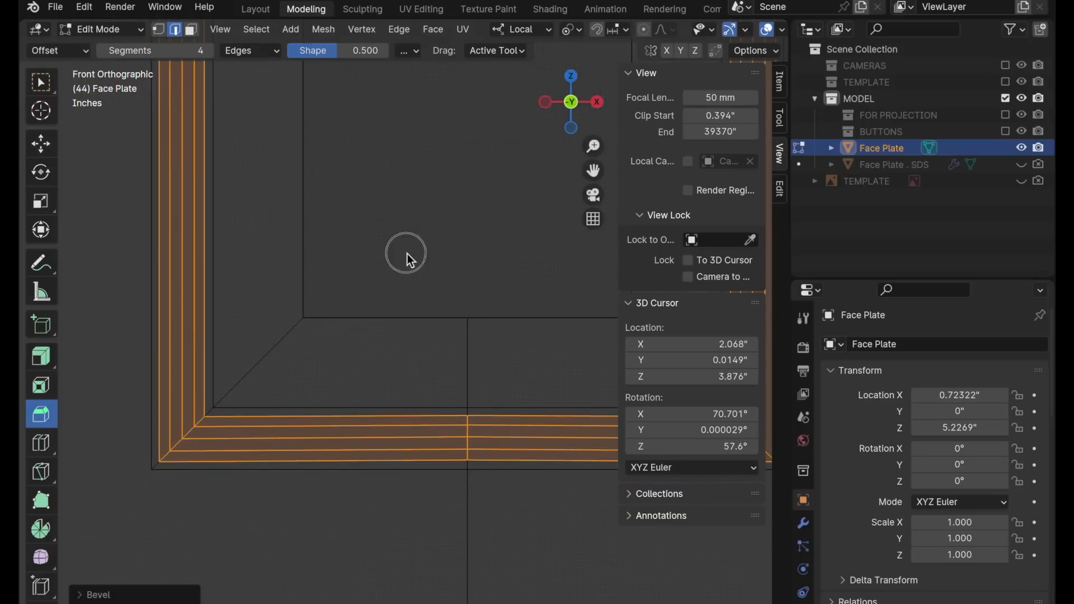
{"action": "middle_click_drag", "start_coordinate": [331, 282], "coordinate": [324, 288], "text": "shift"}
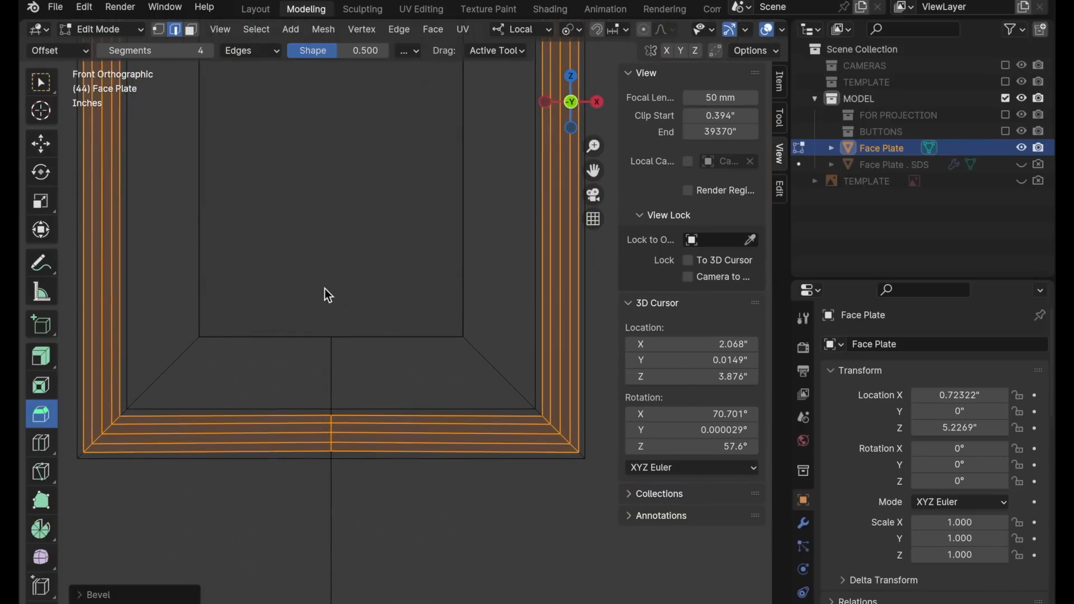
{"action": "key", "text": "Tab"}
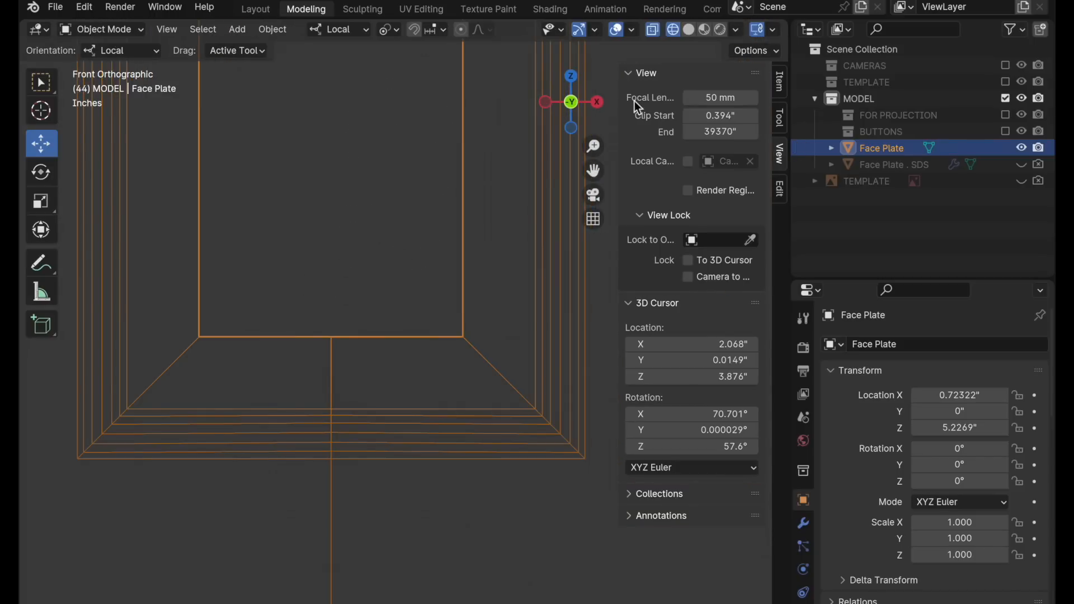
{"action": "left_click", "coordinate": [691, 30]}
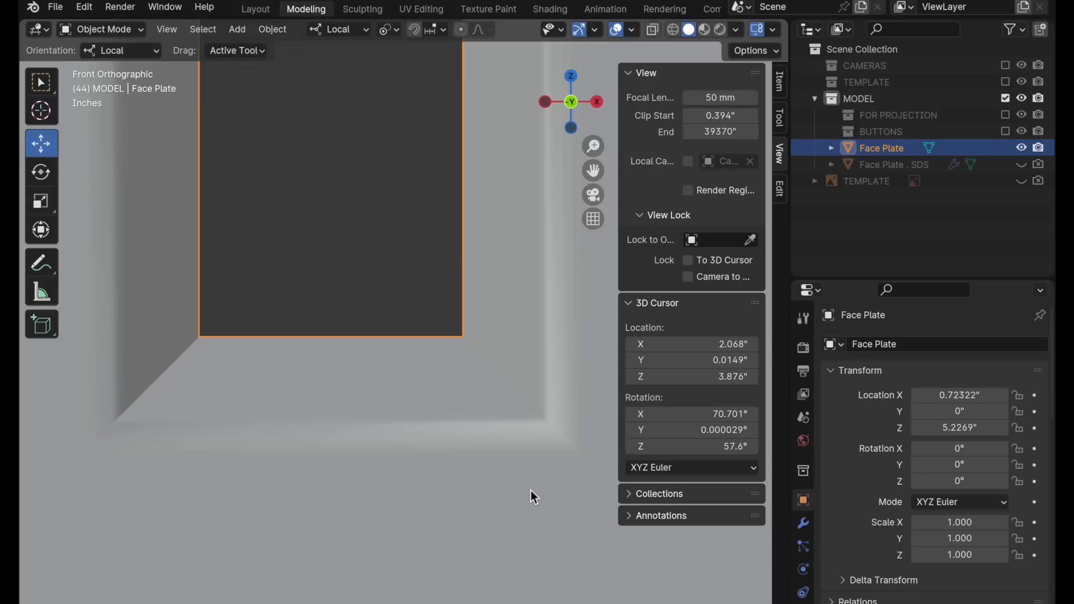
{"action": "middle_click_drag", "start_coordinate": [530, 490], "coordinate": [493, 493], "text": "shift"}
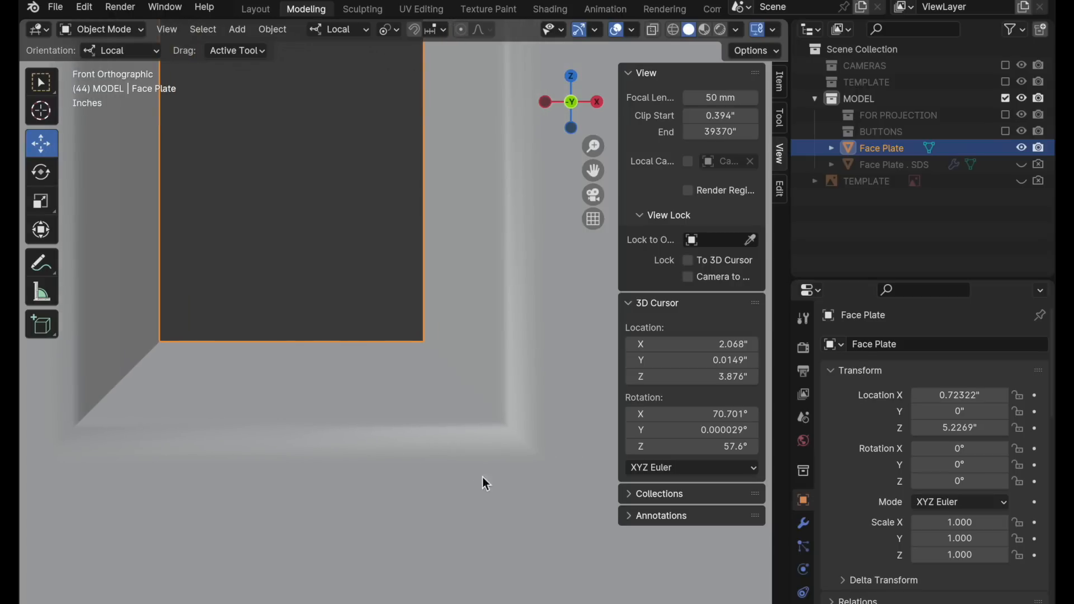
{"action": "middle_click_drag", "start_coordinate": [313, 386], "coordinate": [383, 386], "text": "shift"}
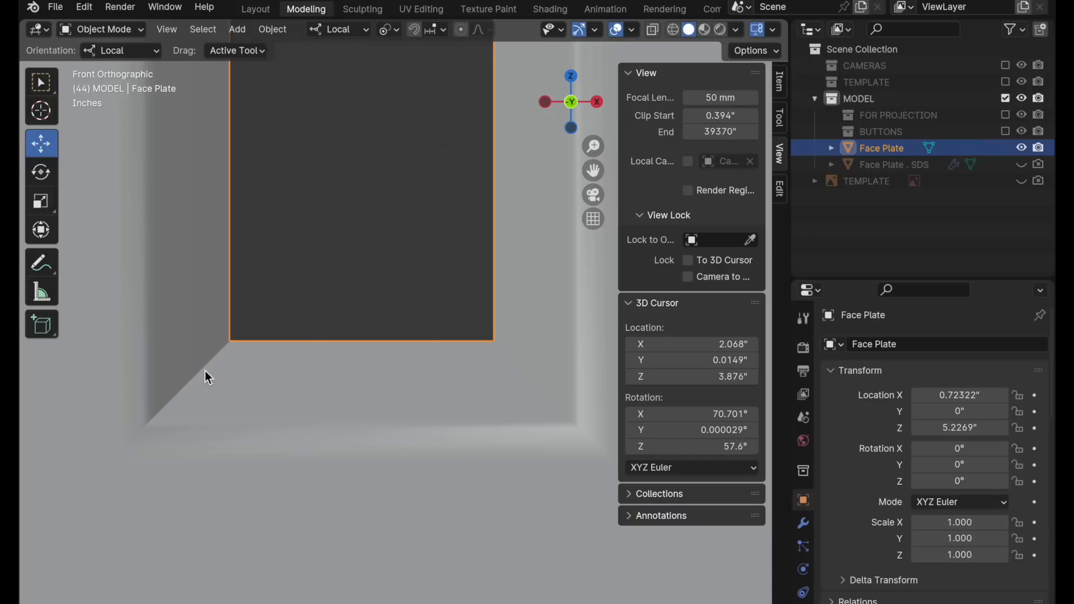
{"action": "middle_click_drag", "start_coordinate": [423, 319], "coordinate": [371, 327], "text": "shift"}
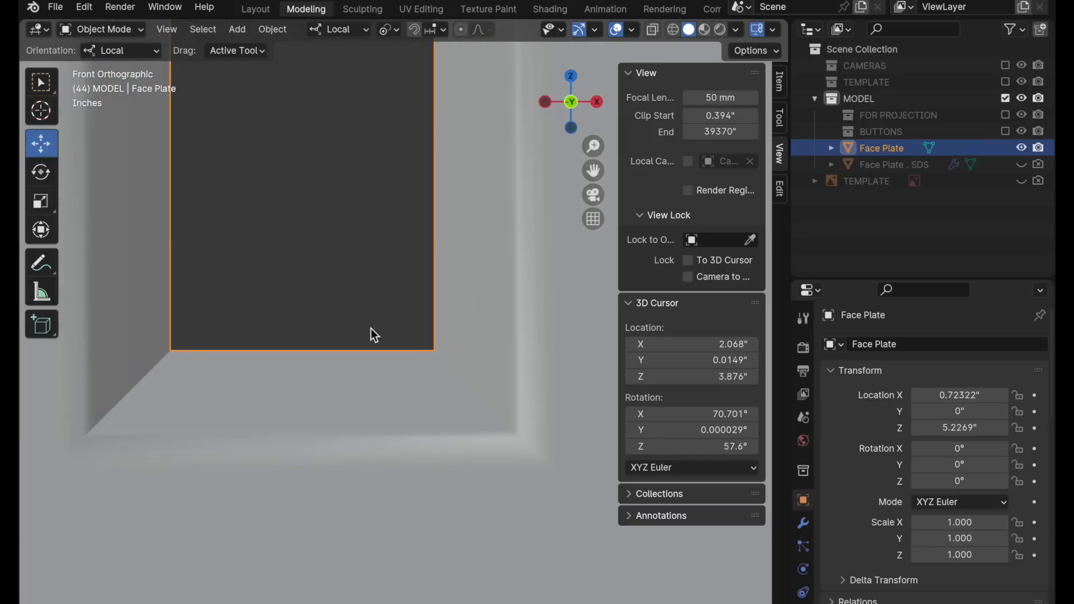
- Expand the Normals settings in the Face Plate's mesh data properties to check Auto Smooth
{"action": "scroll", "coordinate": [806, 521], "scroll_direction": "down", "scroll_amount": 3}
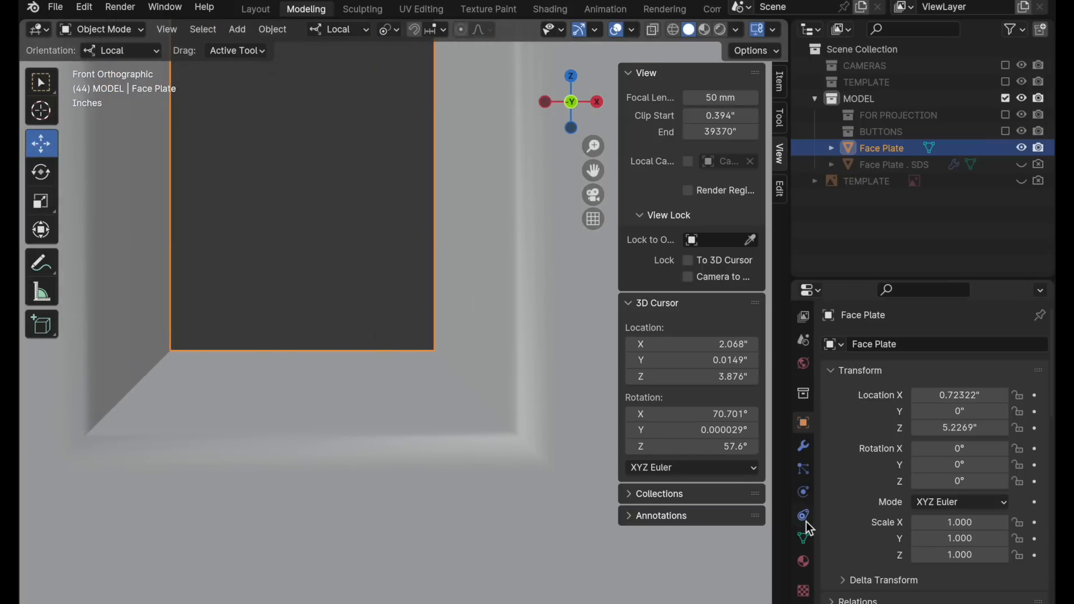
{"action": "left_click", "coordinate": [805, 537]}
{"action": "scroll", "coordinate": [853, 536], "scroll_direction": "down", "scroll_amount": 5}
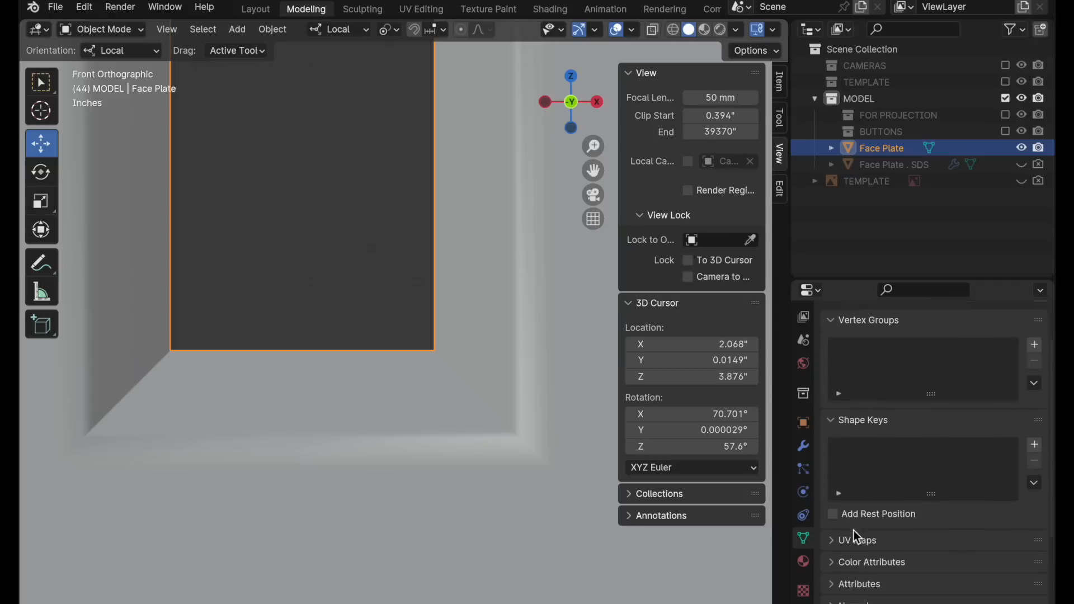
{"action": "left_click", "coordinate": [851, 510]}
{"action": "scroll", "coordinate": [852, 519], "scroll_direction": "down", "scroll_amount": 1}
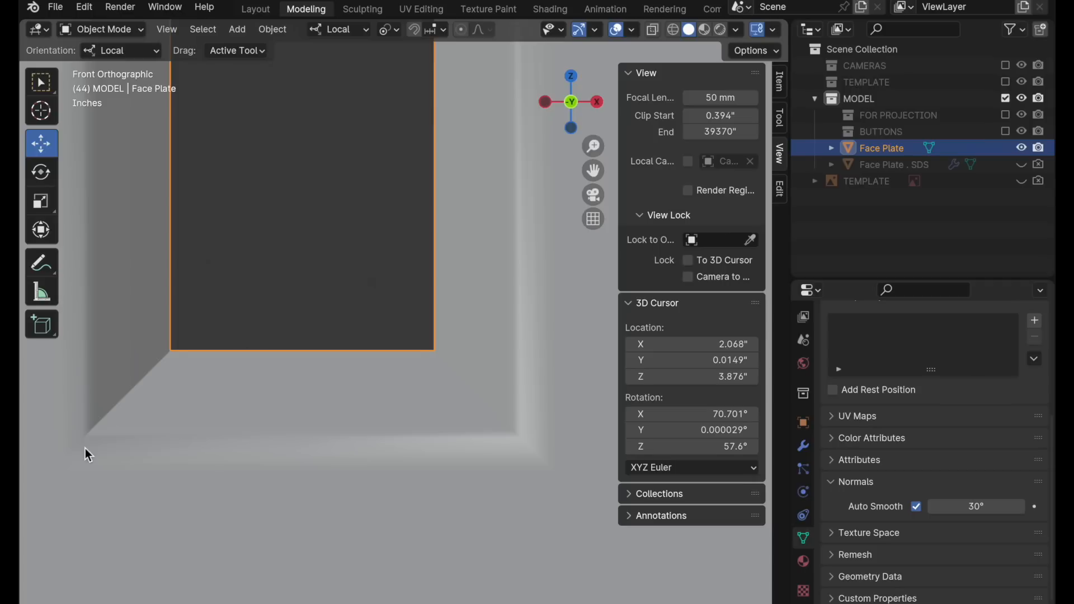
- In Edit Mode, mark the diagonal edges running through the small opening's lower-left corner as sharp
{"action": "key", "text": "Tab"}
{"action": "middle_click_drag", "start_coordinate": [137, 423], "coordinate": [235, 412], "text": "shift"}
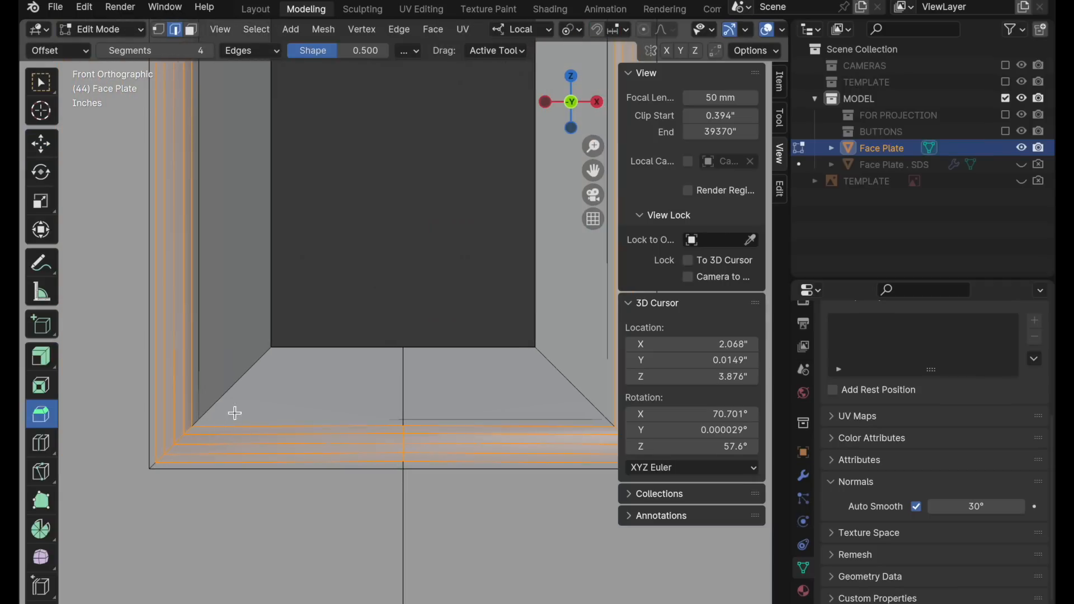
{"action": "left_click", "coordinate": [230, 383]}
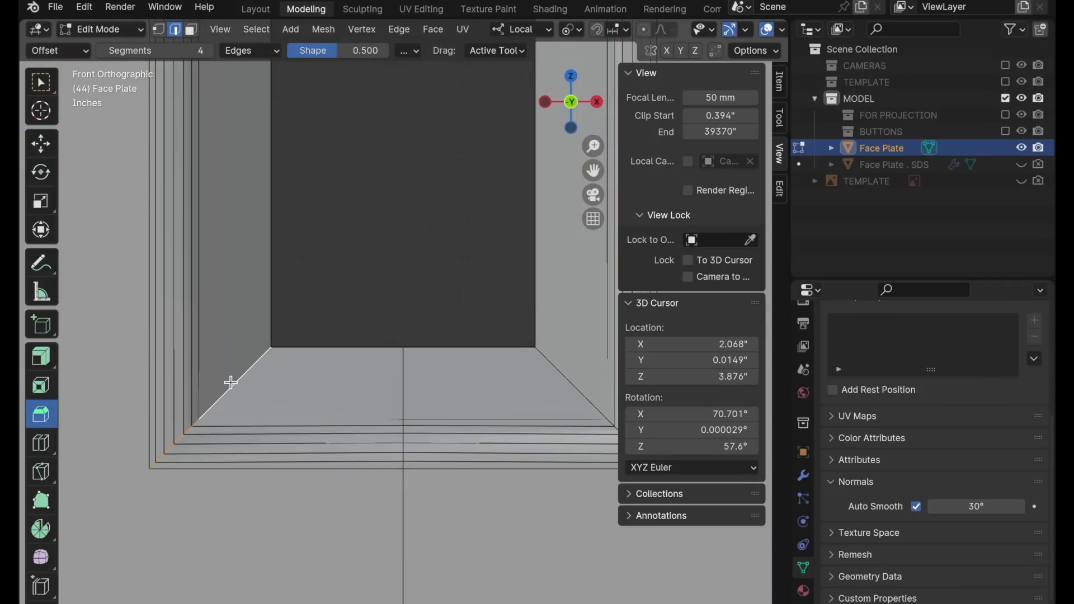
{"action": "left_click", "coordinate": [395, 34]}
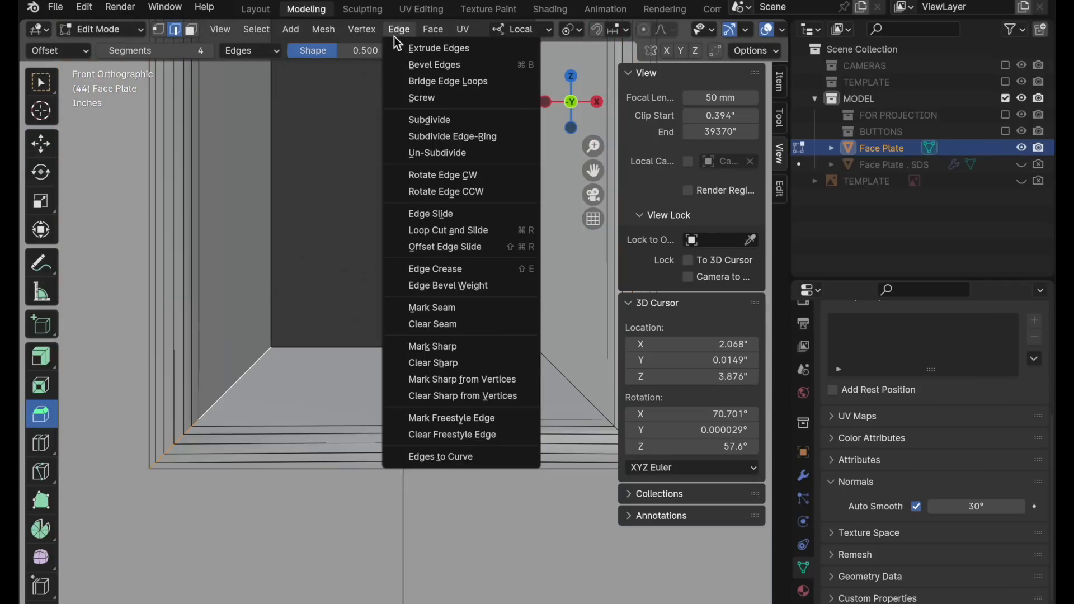
{"action": "left_click", "coordinate": [449, 354]}
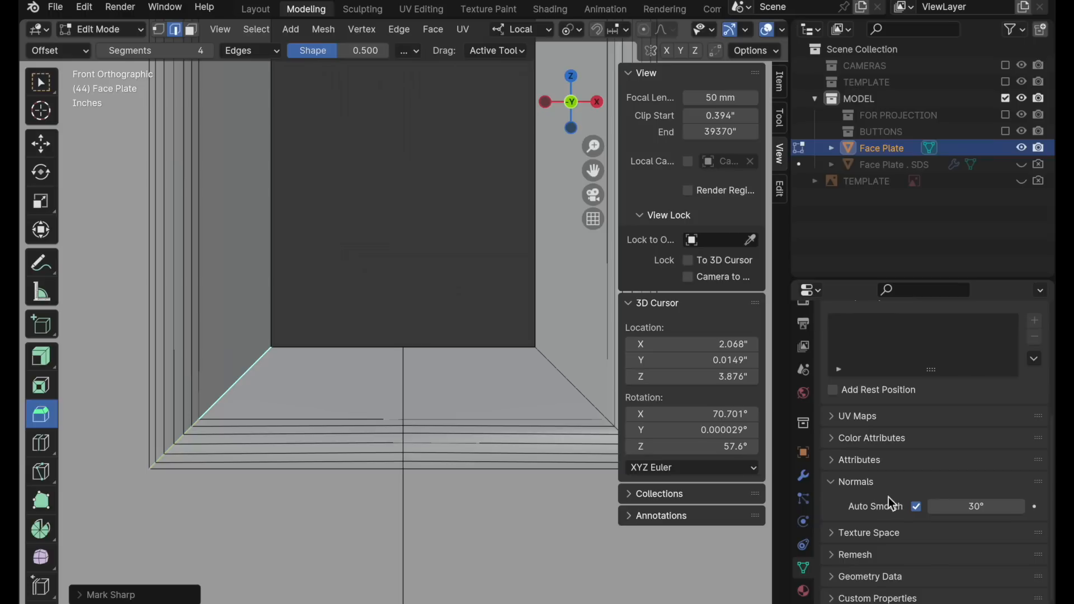
- Mark the diagonal edges through the small opening's lower-right, upper-right and upper-left corners as sharp
{"action": "middle_click_drag", "start_coordinate": [434, 385], "coordinate": [239, 384], "text": "shift"}
{"action": "left_click", "coordinate": [381, 385], "text": "alt"}
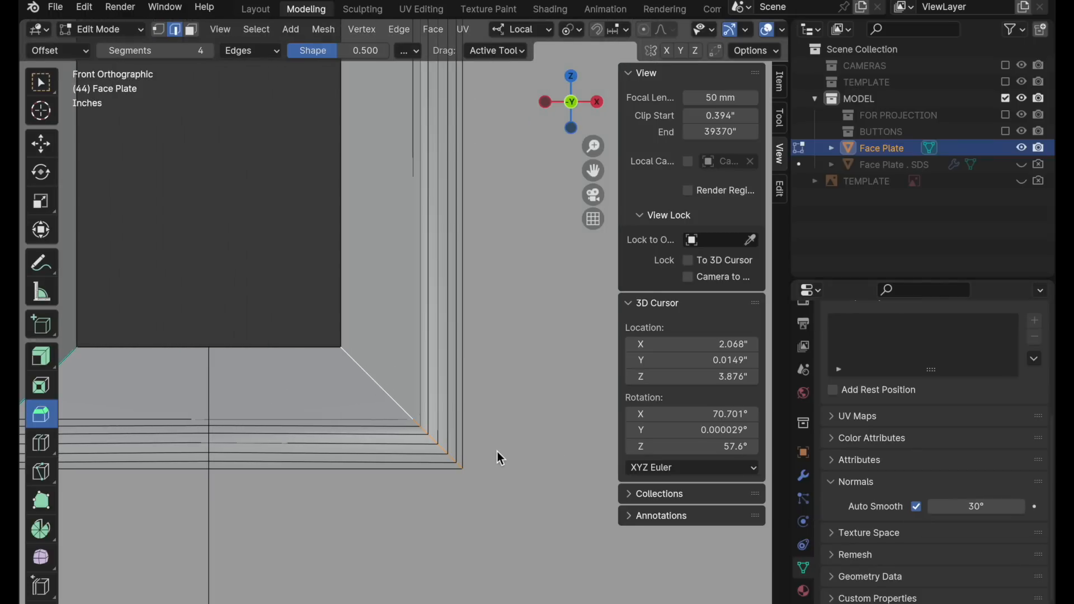
{"action": "key", "text": "shift+r"}
{"action": "middle_click_drag", "start_coordinate": [460, 63], "coordinate": [454, 396], "text": "shift"}
{"action": "left_click", "coordinate": [383, 245], "text": "alt"}
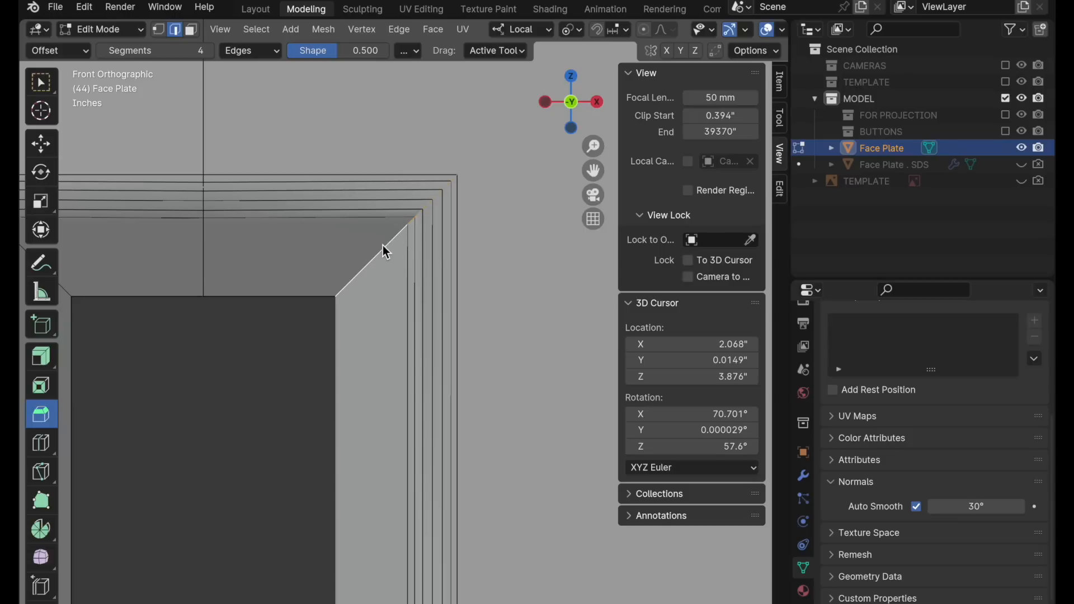
{"action": "key", "text": "shift+r"}
{"action": "middle_click_drag", "start_coordinate": [304, 246], "coordinate": [539, 269], "text": "shift"}
{"action": "left_click", "coordinate": [278, 285], "text": "alt"}
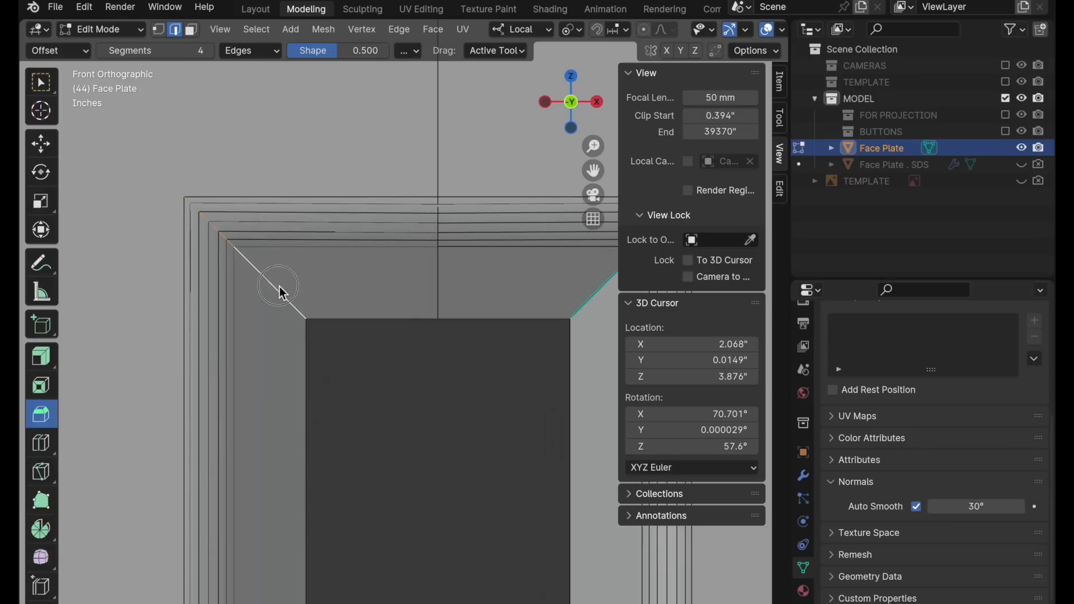
{"action": "key", "text": "shift+r"}
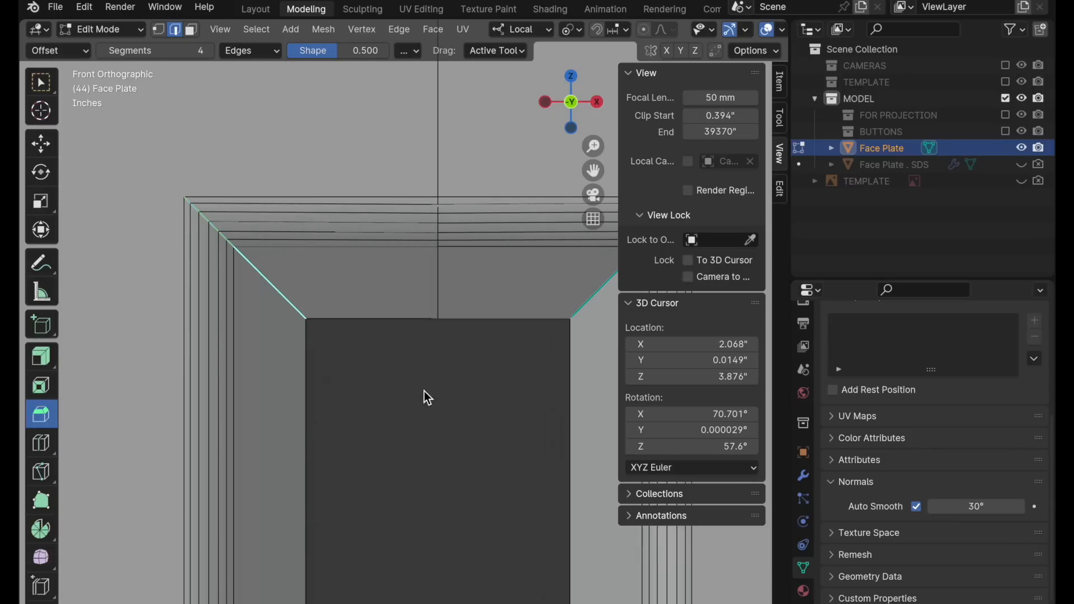
- Return to Object Mode and examine the shading at the small opening's sharp-marked corners from the front
{"action": "key", "text": "Tab"}
{"action": "scroll", "coordinate": [442, 403], "scroll_direction": "down", "scroll_amount": 2}
{"action": "middle_click_drag", "start_coordinate": [455, 440], "coordinate": [399, 270], "text": "shift"}
{"action": "scroll", "coordinate": [311, 341], "scroll_direction": "up", "scroll_amount": 2}
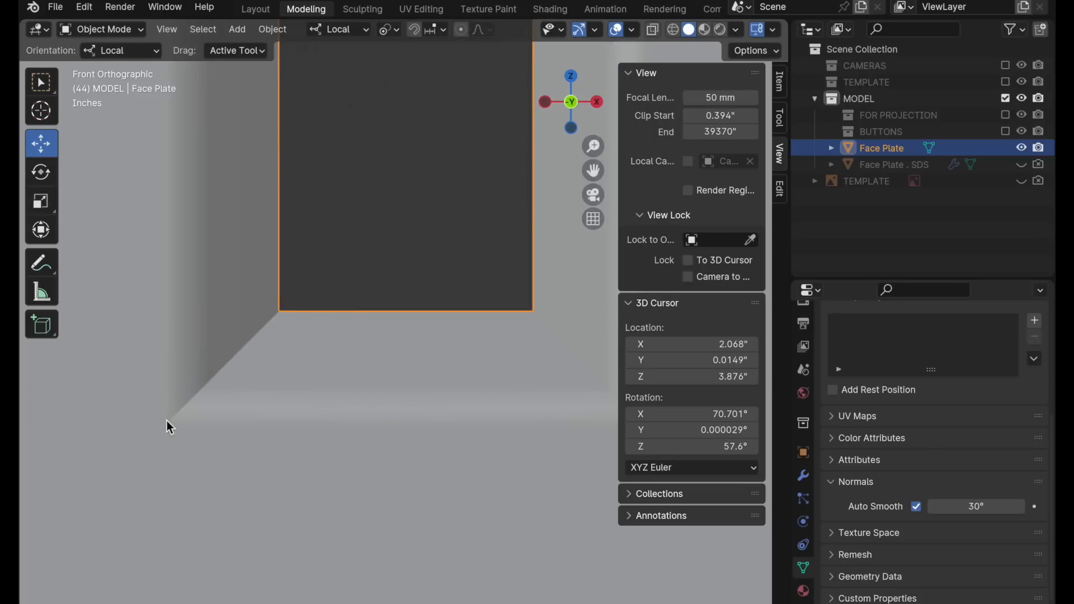
{"action": "middle_click_drag", "start_coordinate": [458, 292], "coordinate": [383, 307], "text": "ctrl"}
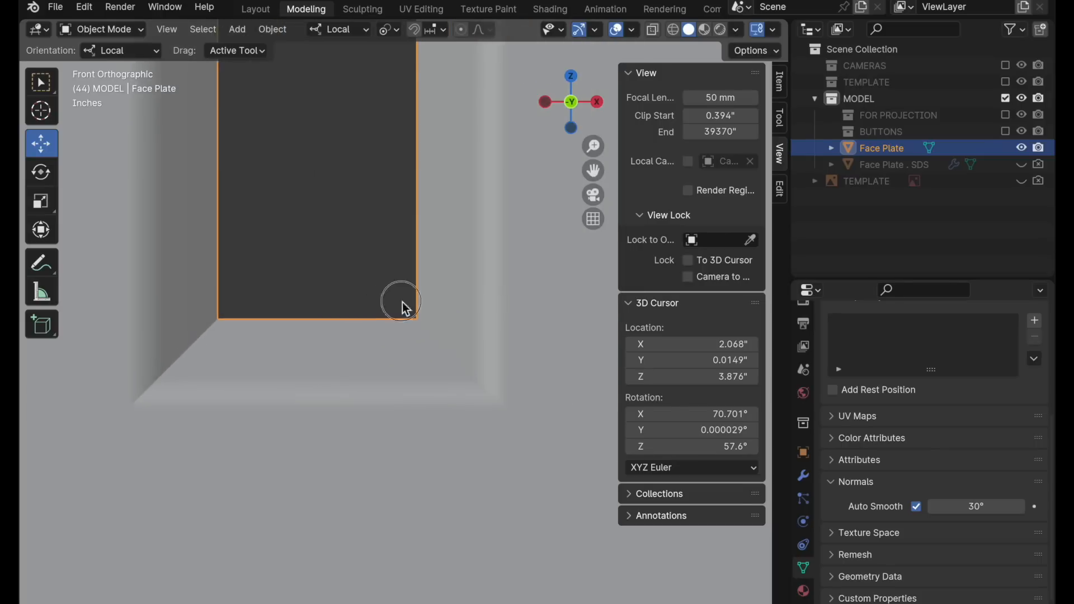
{"action": "scroll", "coordinate": [402, 302], "scroll_direction": "down", "scroll_amount": 5}
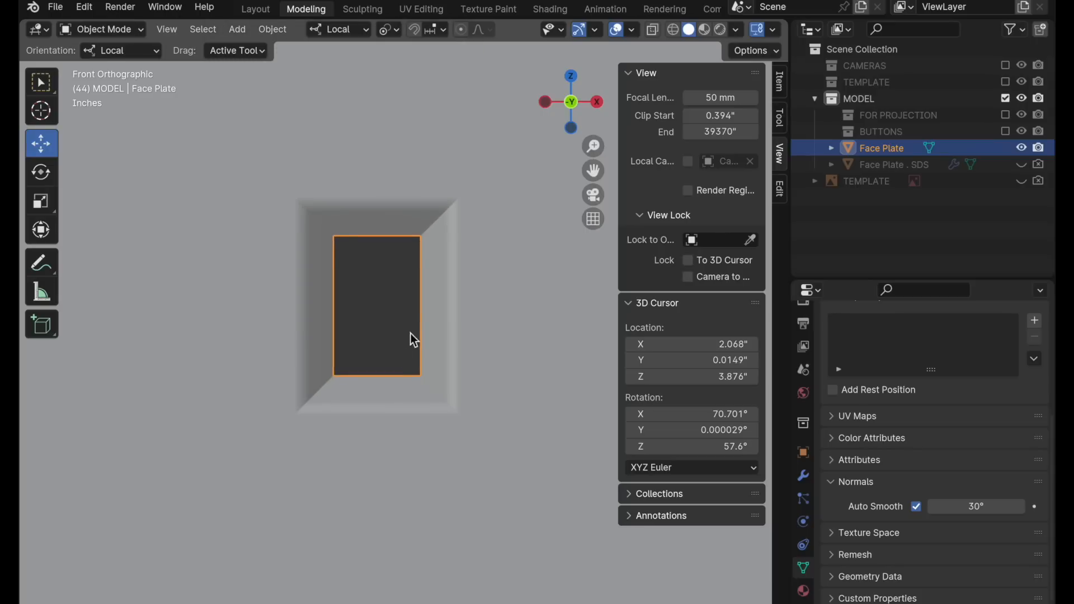
- Display the whole Face Plate in wireframe and examine its edge layout around the openings from an angle
{"action": "scroll", "coordinate": [413, 339], "scroll_direction": "down", "scroll_amount": 7}
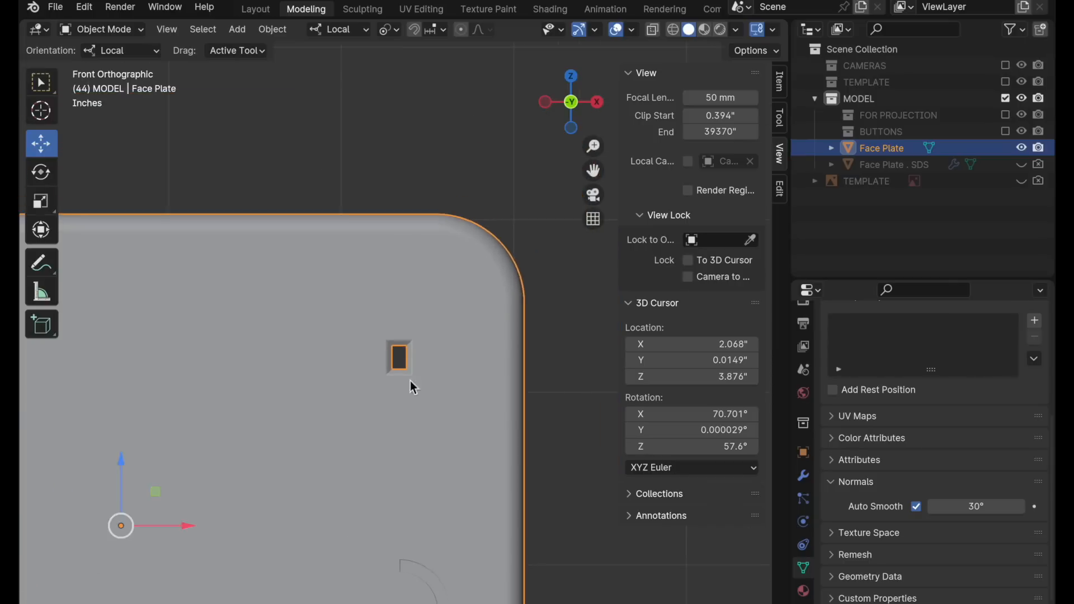
{"action": "scroll", "coordinate": [409, 382], "scroll_direction": "down", "scroll_amount": 2}
{"action": "middle_click_drag", "start_coordinate": [404, 425], "coordinate": [479, 227], "text": "shift"}
{"action": "middle_click_drag", "start_coordinate": [480, 227], "coordinate": [430, 352]}
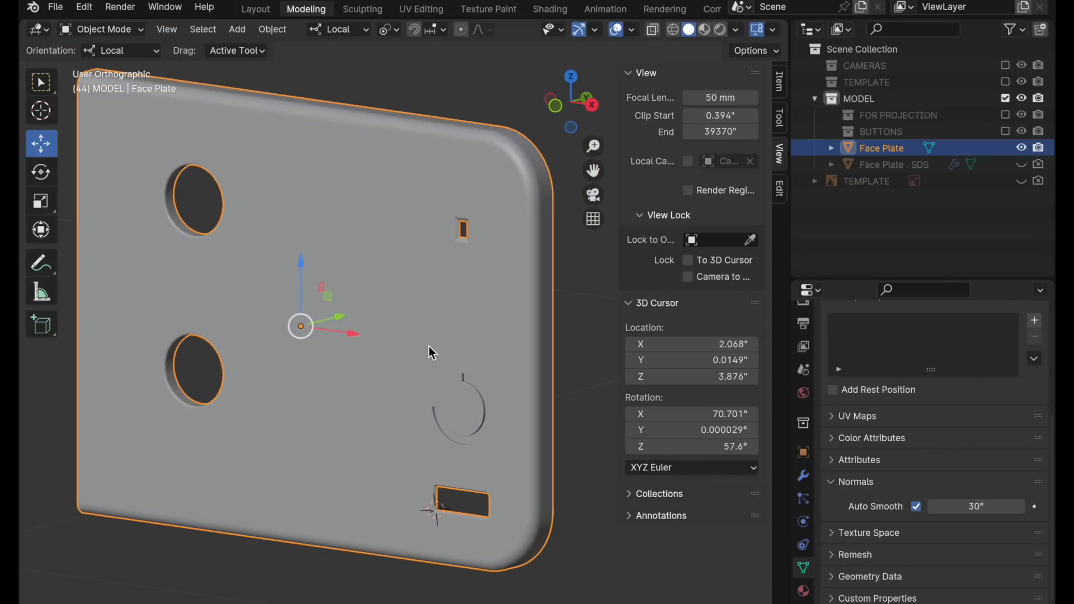
{"action": "left_click", "coordinate": [672, 29]}
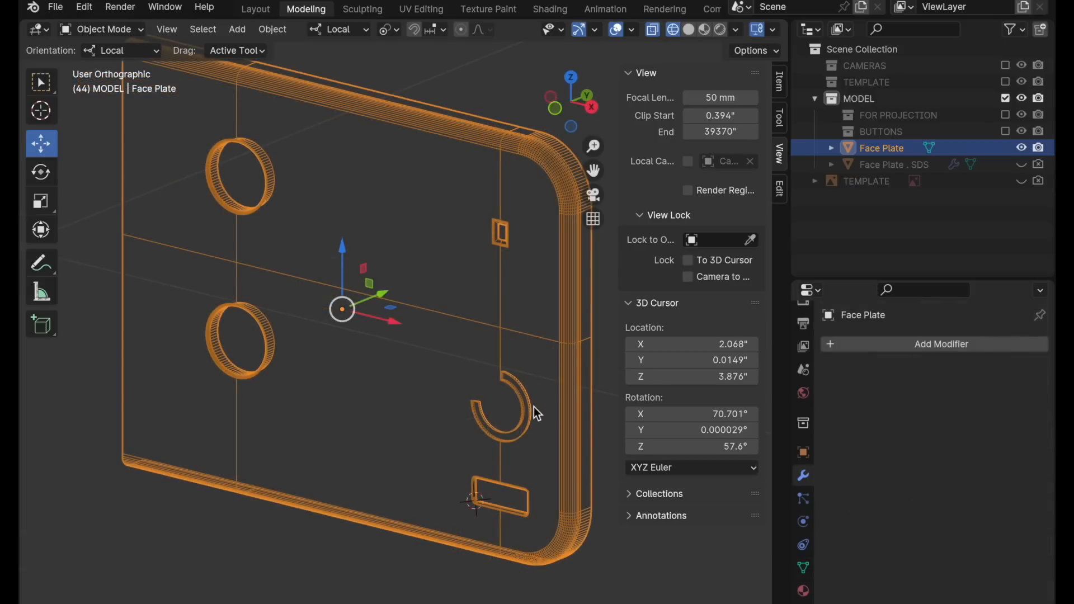
{"action": "middle_click_drag", "start_coordinate": [533, 407], "coordinate": [568, 402]}
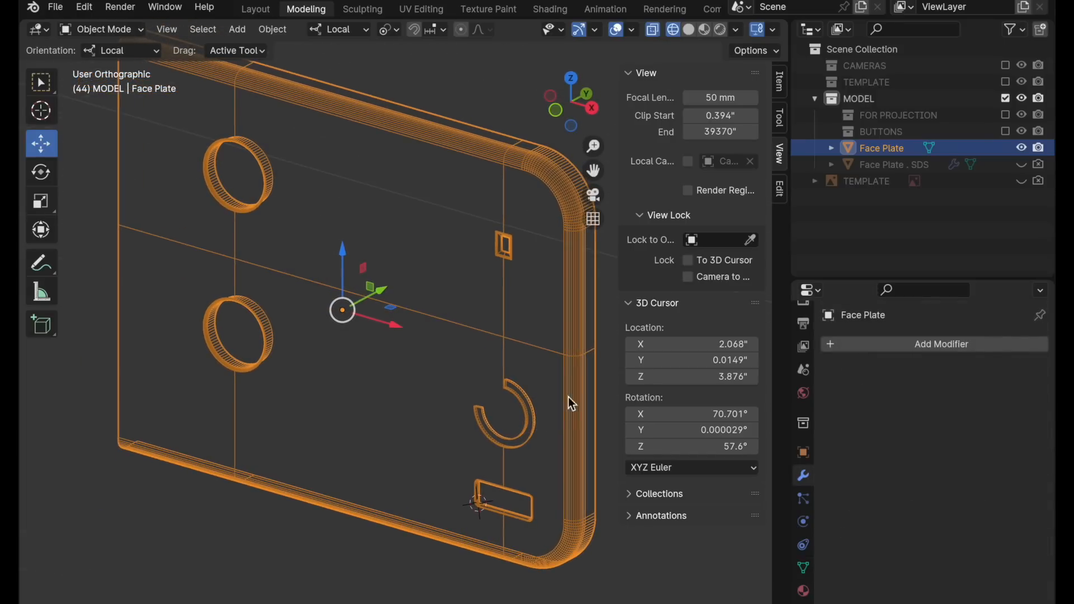
- Hide the Face Plate, show and select Face Plate . SDS instead, and enable its Subdivision modifier in the viewport to compare wireframe density
{"action": "left_click", "coordinate": [1021, 147]}
{"action": "left_click", "coordinate": [1021, 165]}
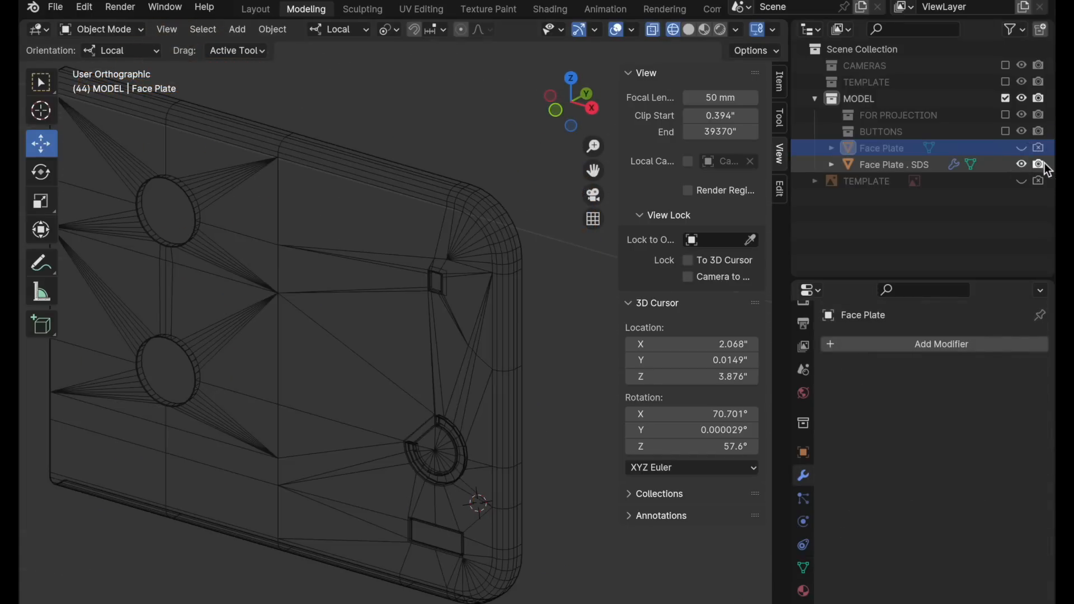
{"action": "left_click", "coordinate": [510, 303]}
{"action": "middle_click_drag", "start_coordinate": [510, 303], "coordinate": [516, 338]}
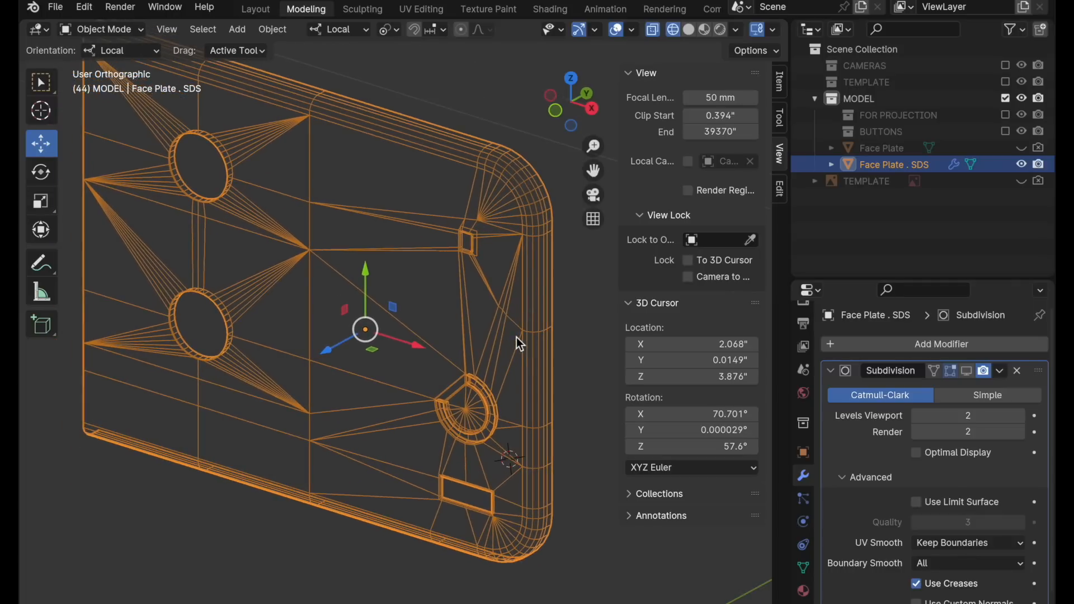
{"action": "left_click", "coordinate": [967, 371]}
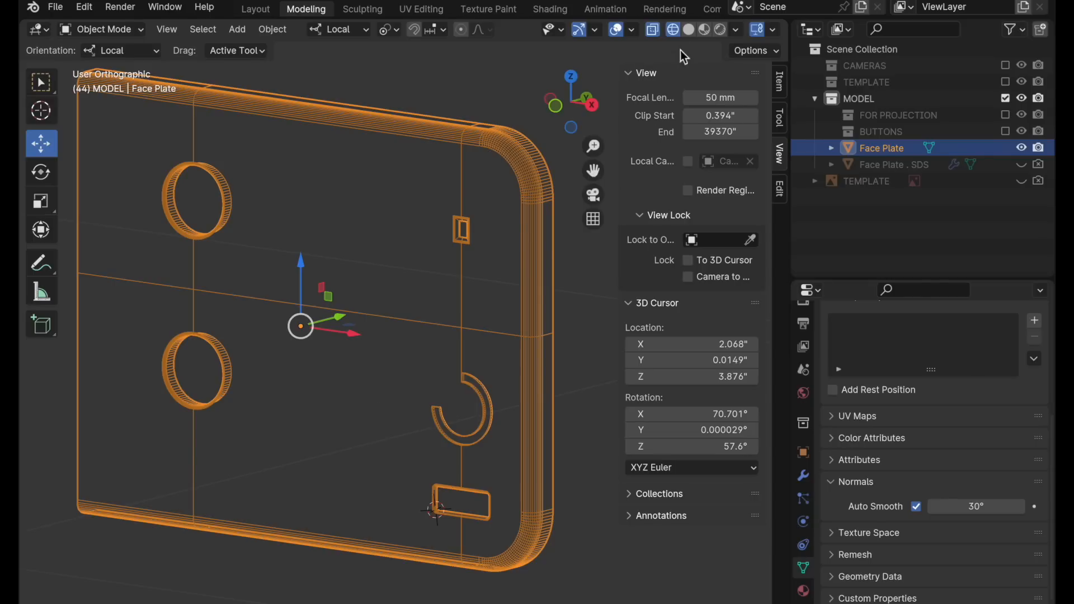
- Return the viewport to solid shading with the Face Plate shown and deselect it
{"action": "left_click", "coordinate": [688, 29]}
{"action": "left_click", "coordinate": [582, 336]}
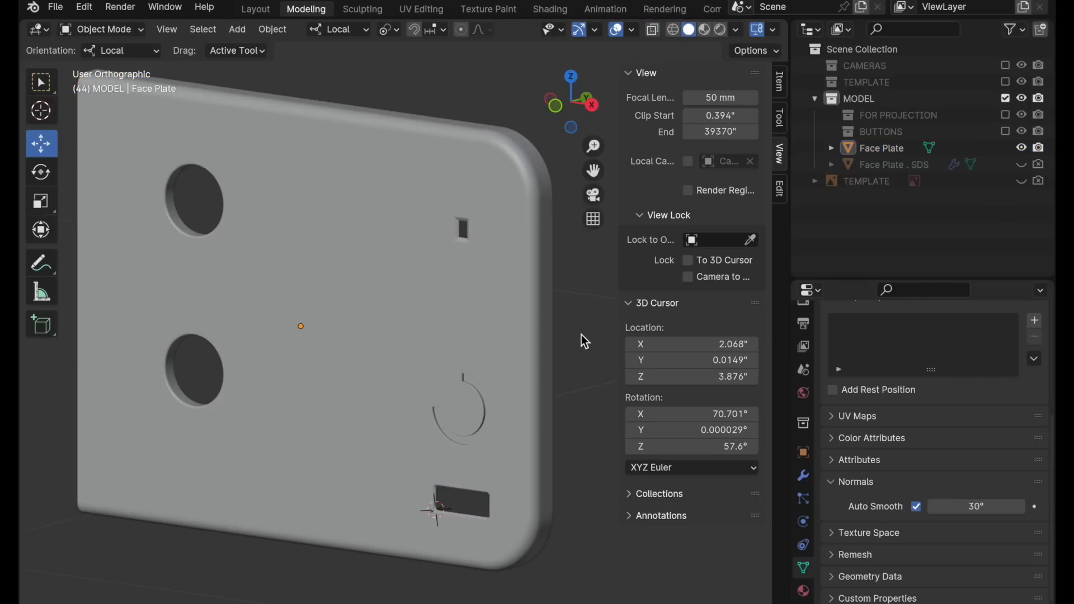